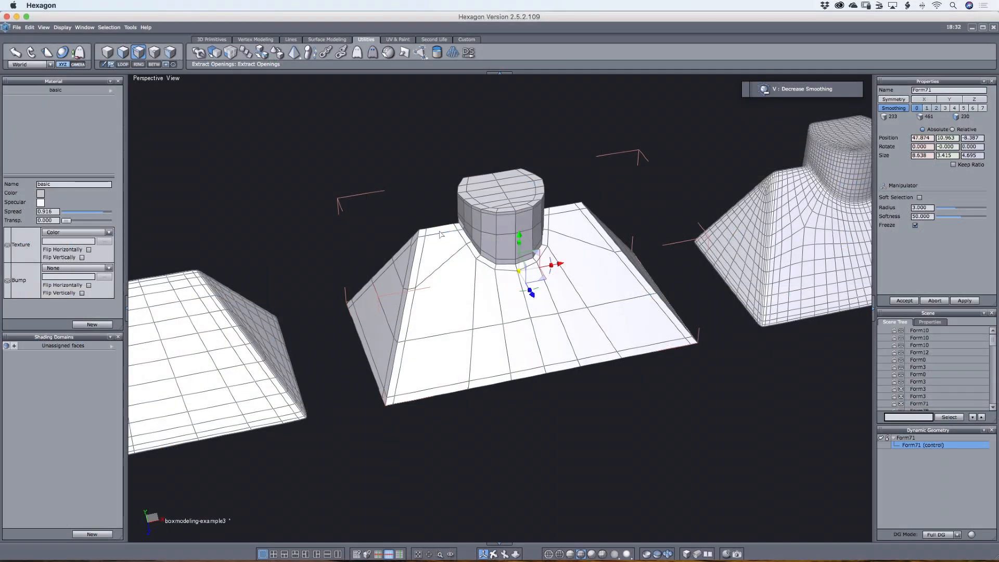
click(441, 232)
click(441, 266)
click(476, 293)
click(499, 294)
click(523, 294)
click(546, 287)
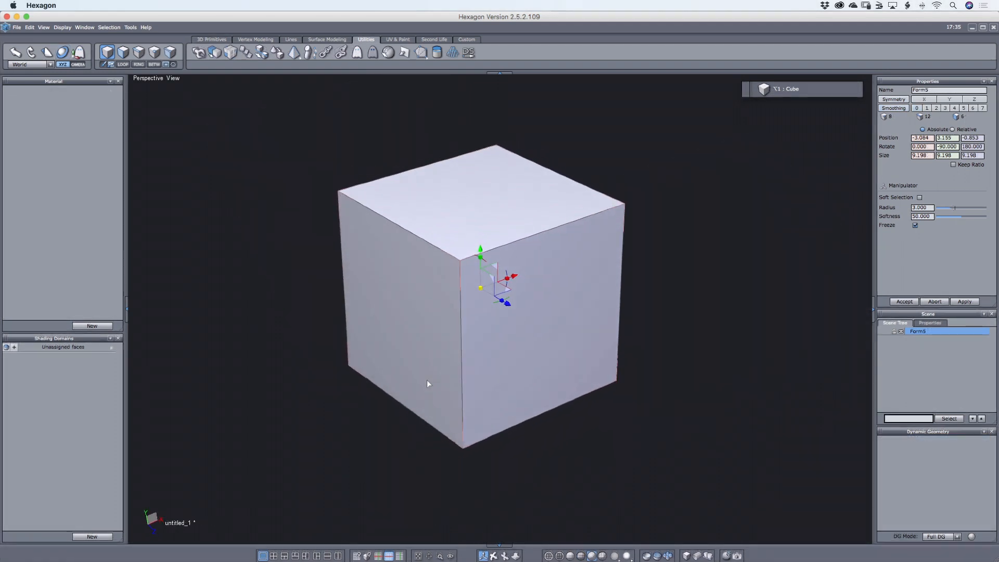
Preview the plain cube at smoothing level 2 and return it to level 0.
middle_drag(427, 380, 442, 379)
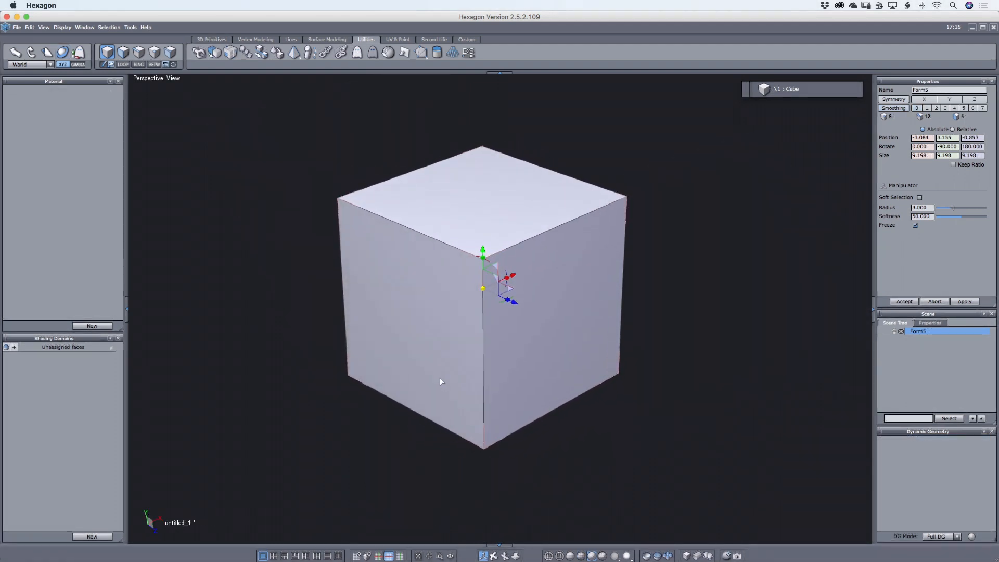
key(c)
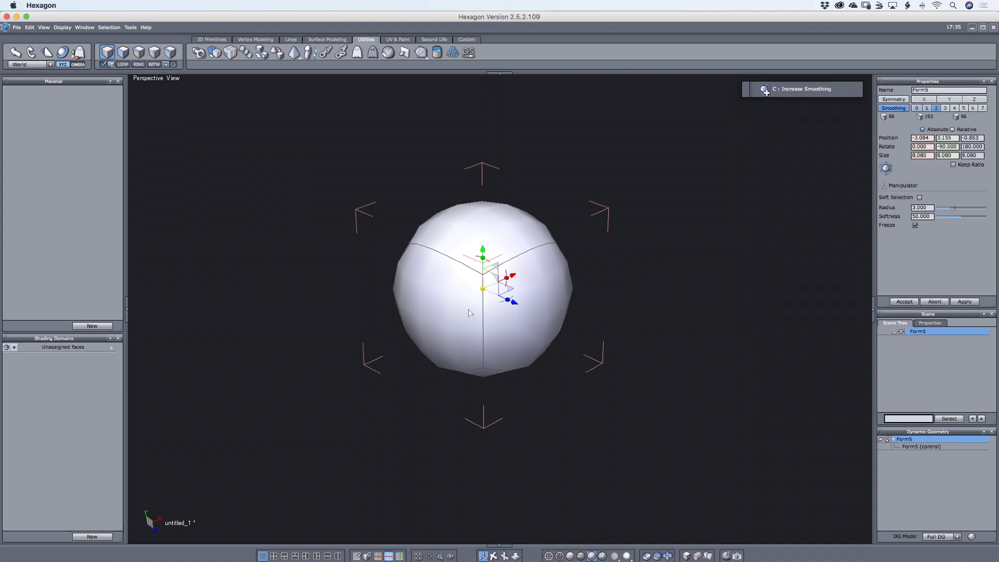
key(v)
key(v)
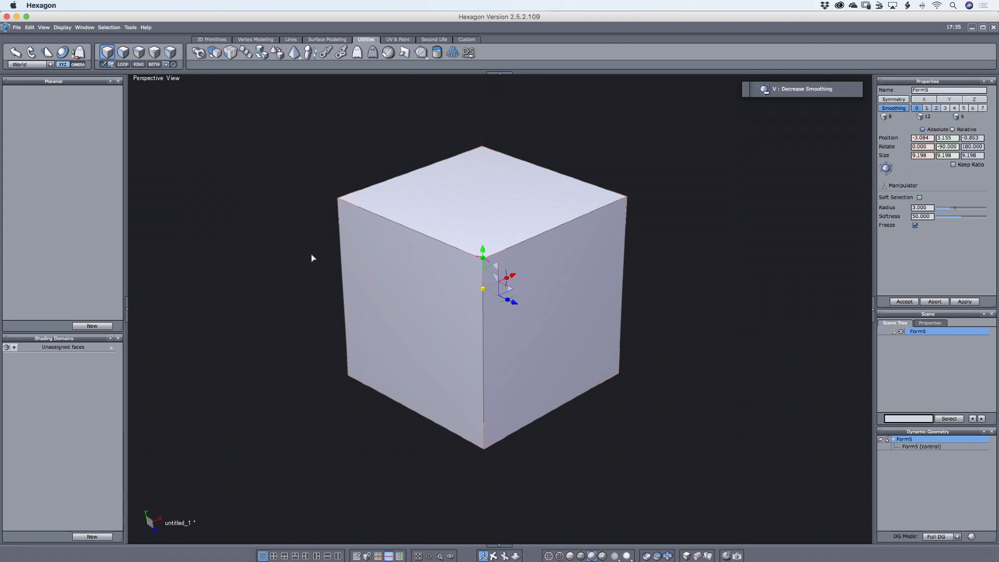
Slice edge loops close to both ends of the cube in all three directions with Tessellate by Slice.
key(shift+s)
click(338, 214)
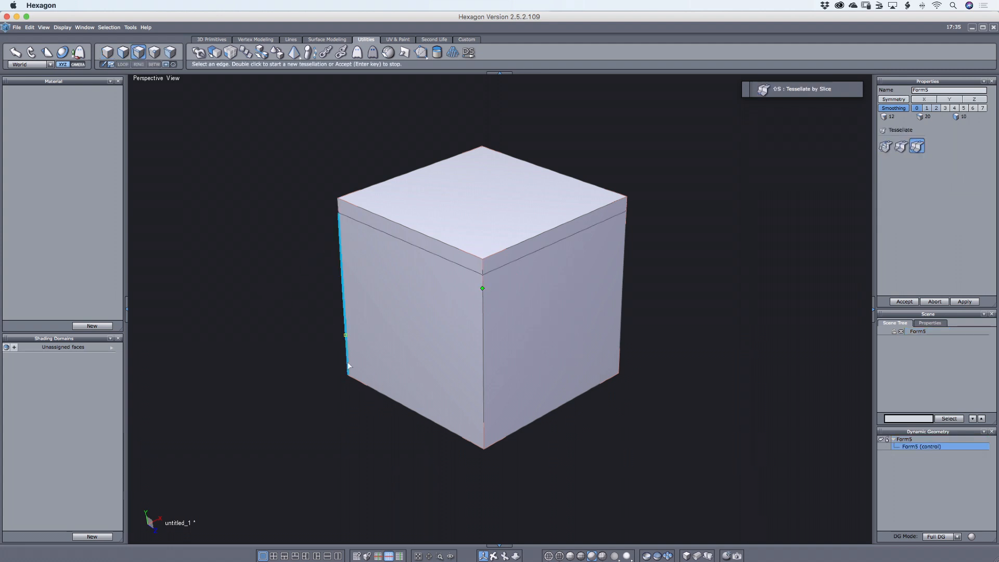
click(347, 365)
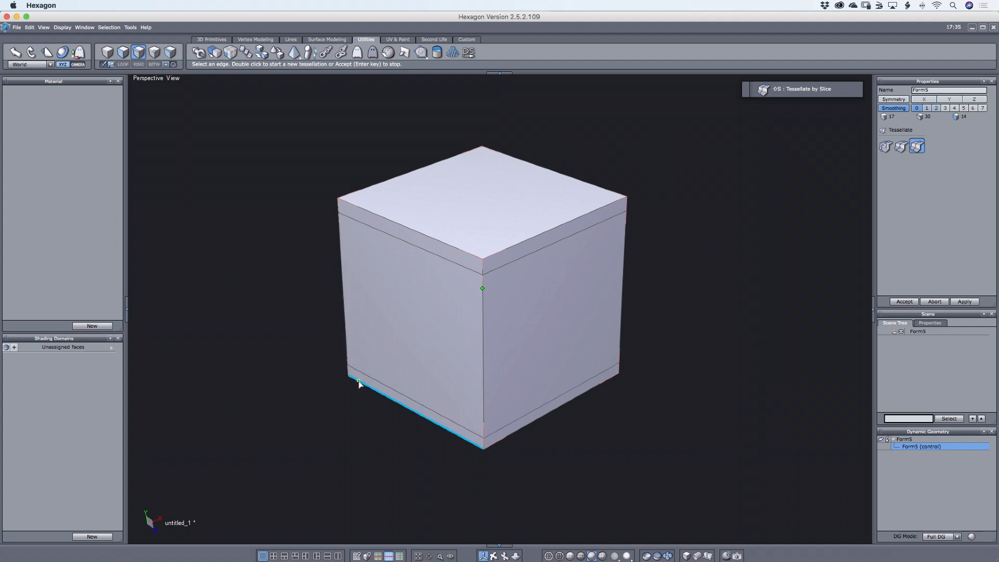
click(360, 383)
click(473, 446)
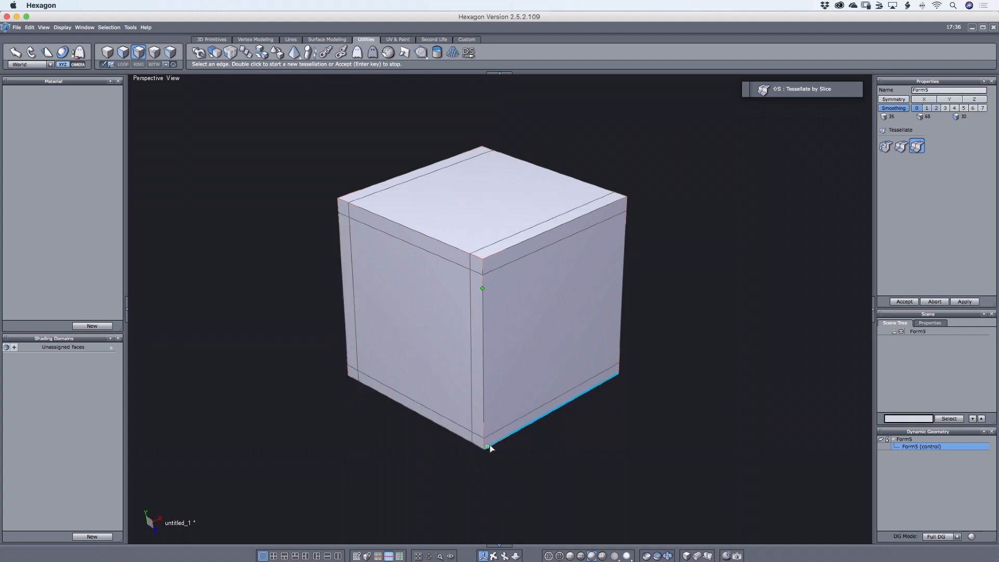
click(491, 446)
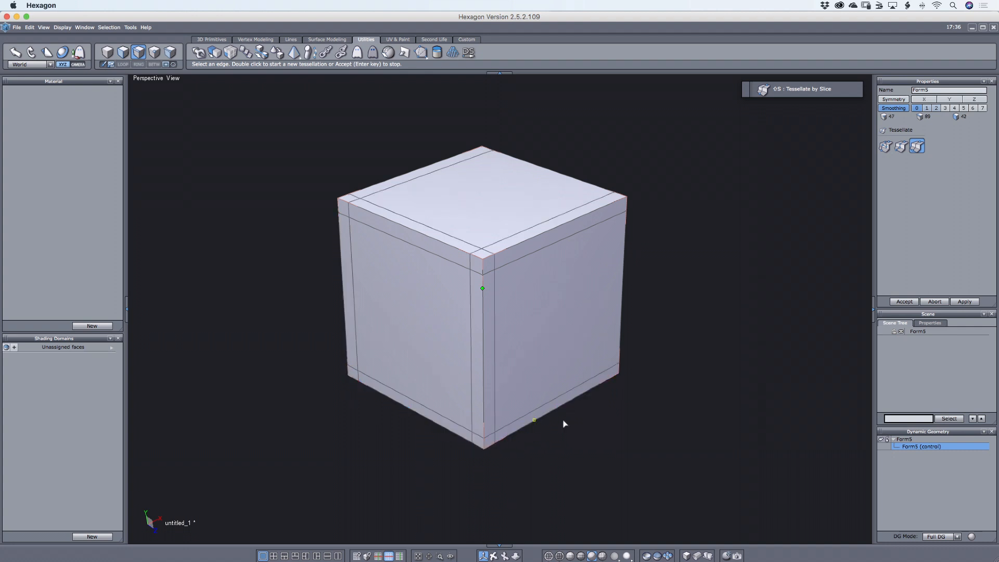
click(611, 385)
key(Return)
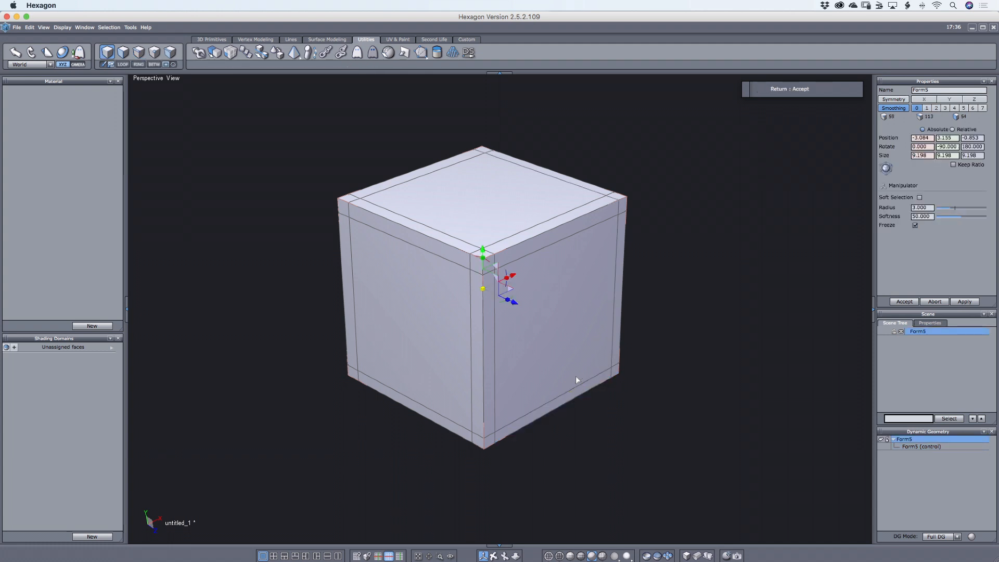
Preview the sliced cube at smoothing level 2, inspect its corners and remove the smoothing.
key(c)
key(c)
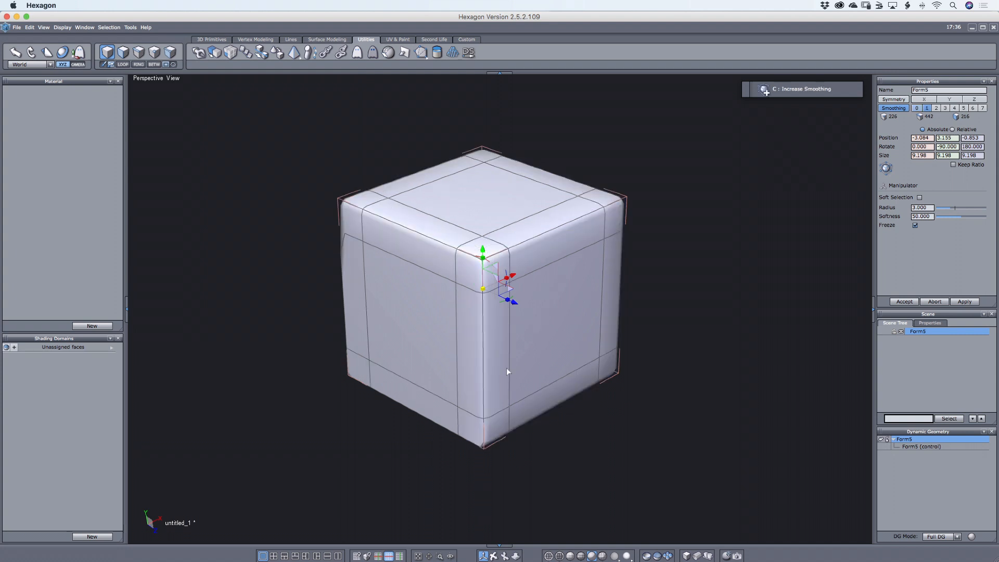
middle_drag(394, 341, 457, 350)
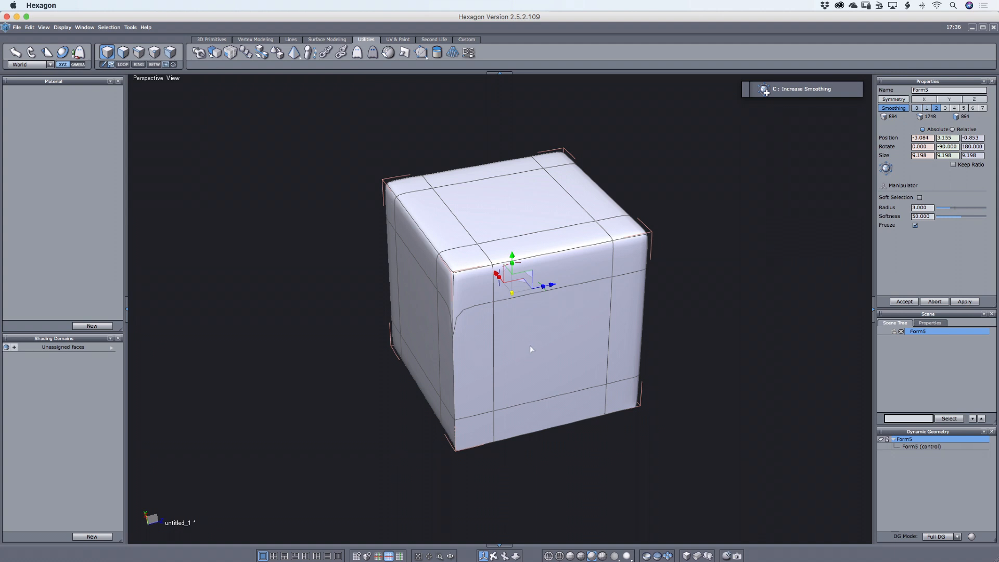
click(888, 440)
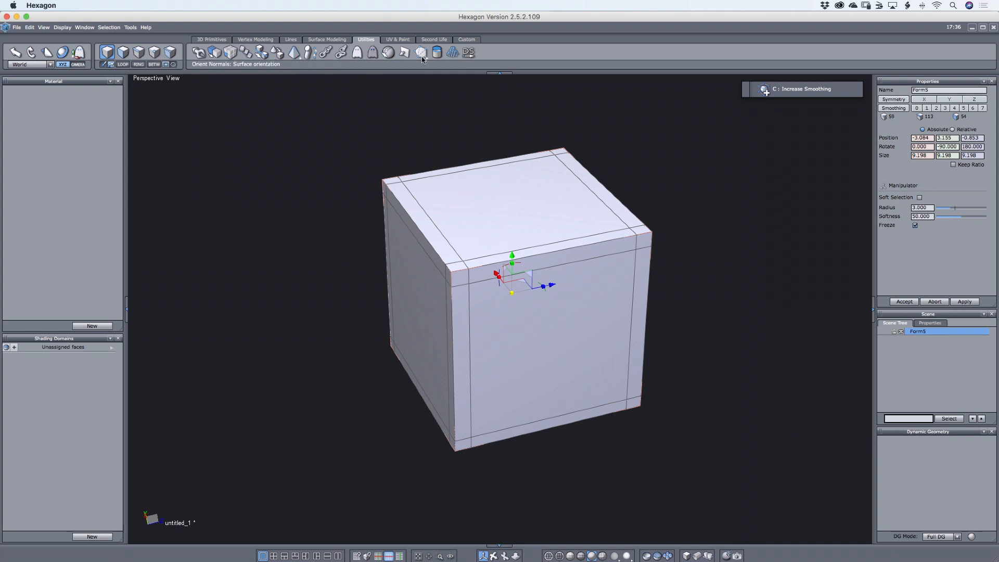
Merge the cube's duplicate points and raise its smoothing to level 2.
mouse_move(426, 58)
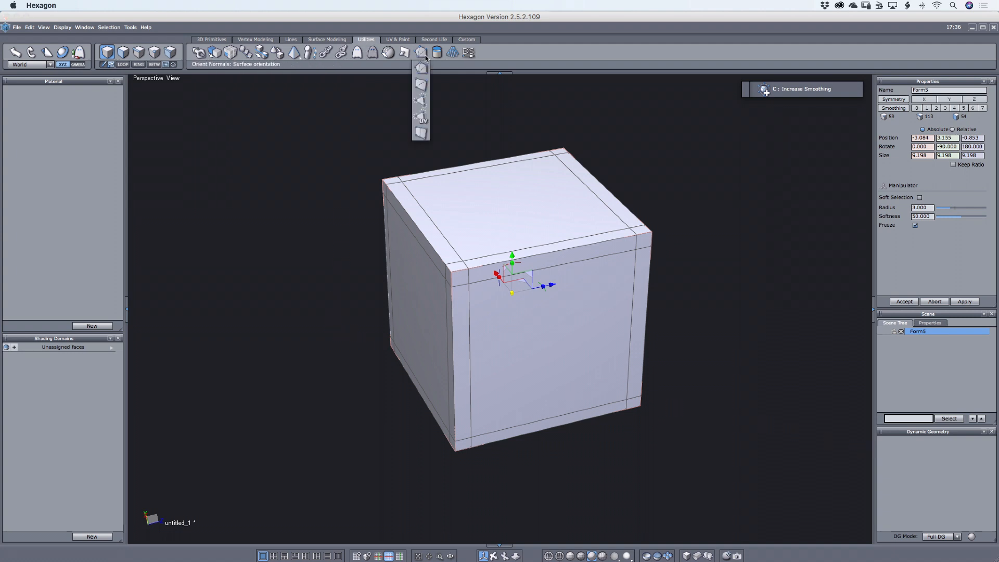
click(421, 101)
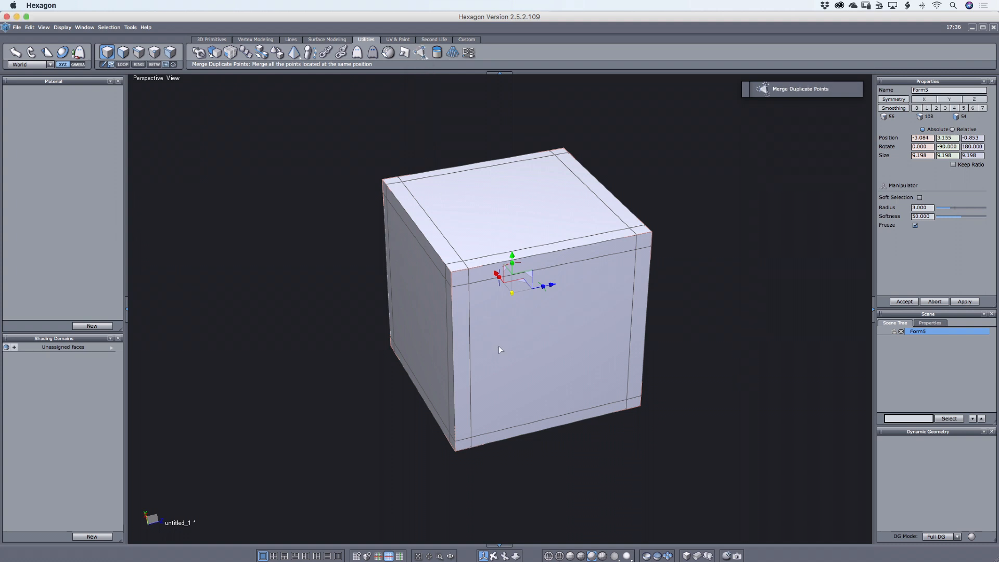
key(c)
key(c)
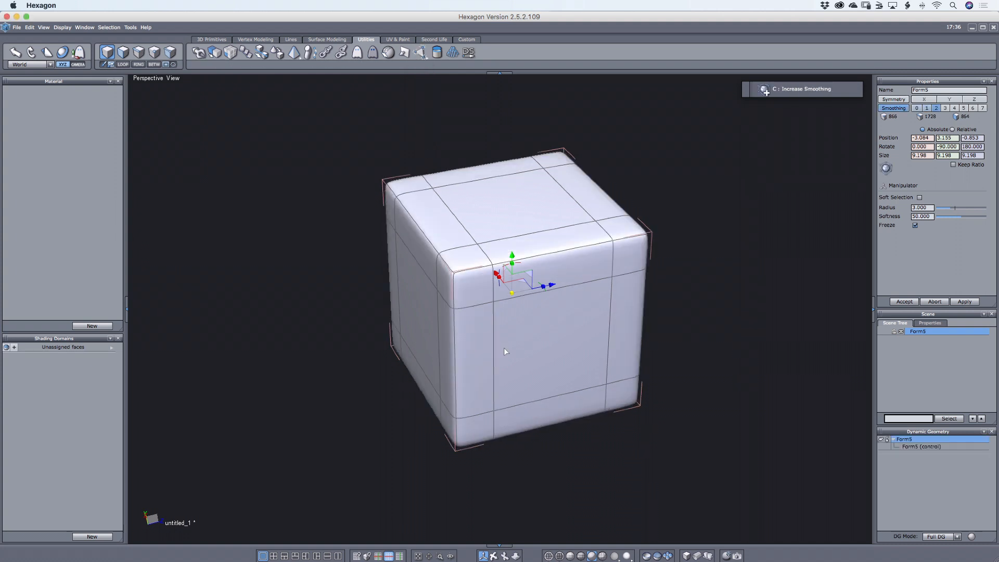
mouse_move(528, 360)
right_down()
mouse_move(526, 378)
mouse_move(411, 374)
mouse_move(410, 382)
mouse_move(446, 369)
mouse_move(425, 386)
mouse_move(449, 388)
mouse_move(518, 371)
right_up()
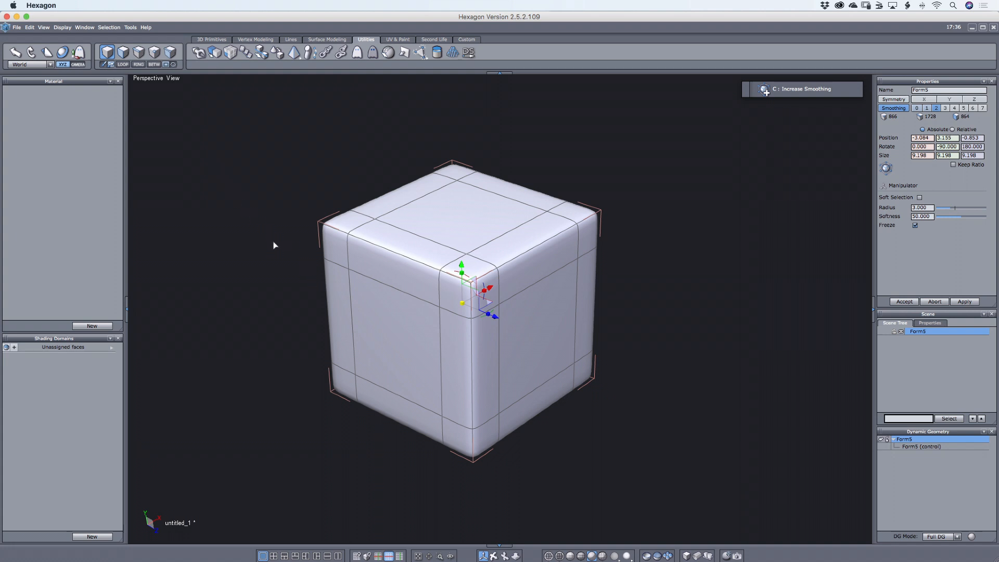
Select the small faces at the cube's near upper corner and clear the selection.
key(d)
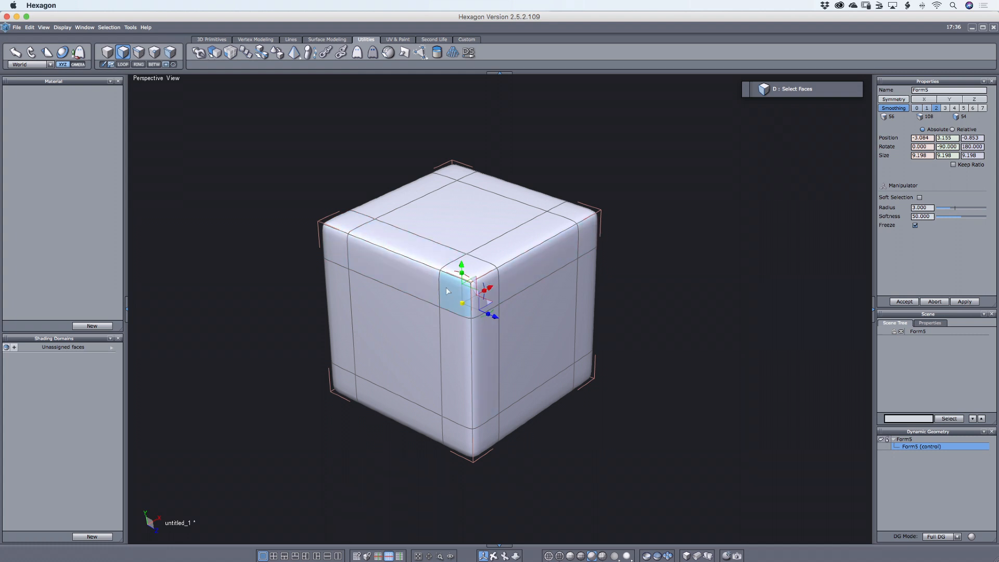
click(464, 270)
shift+click(461, 287)
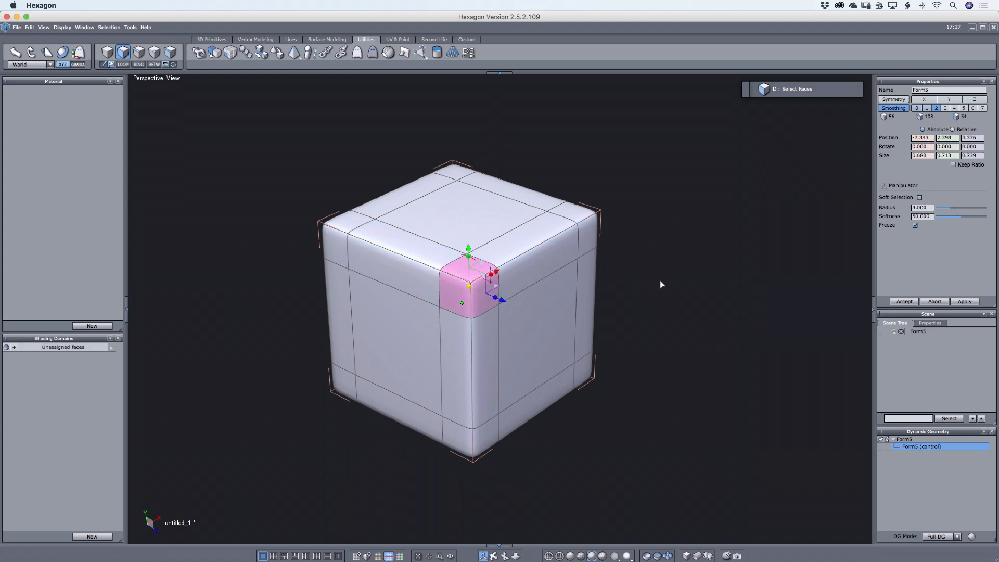
click(653, 262)
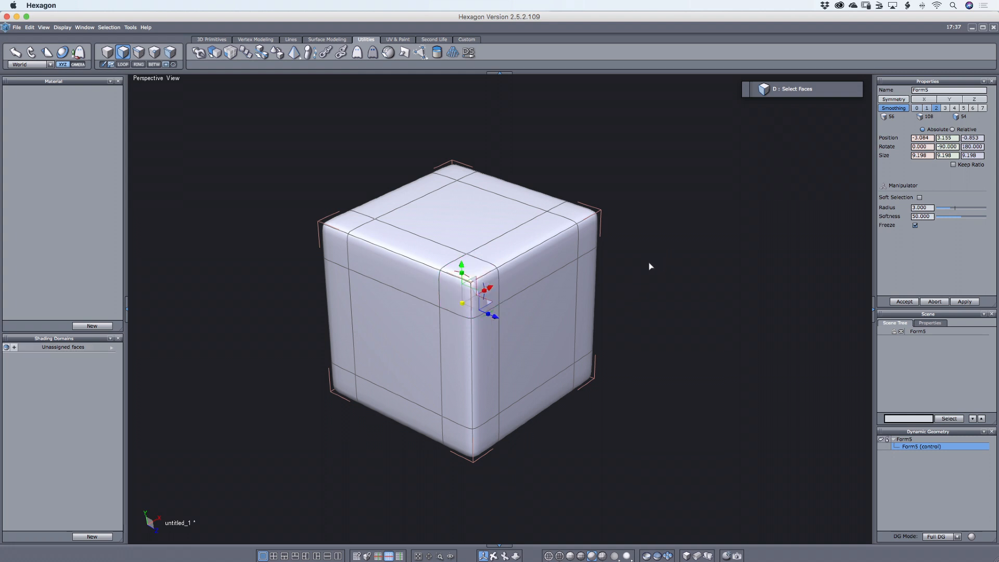
middle_drag(605, 323, 616, 337)
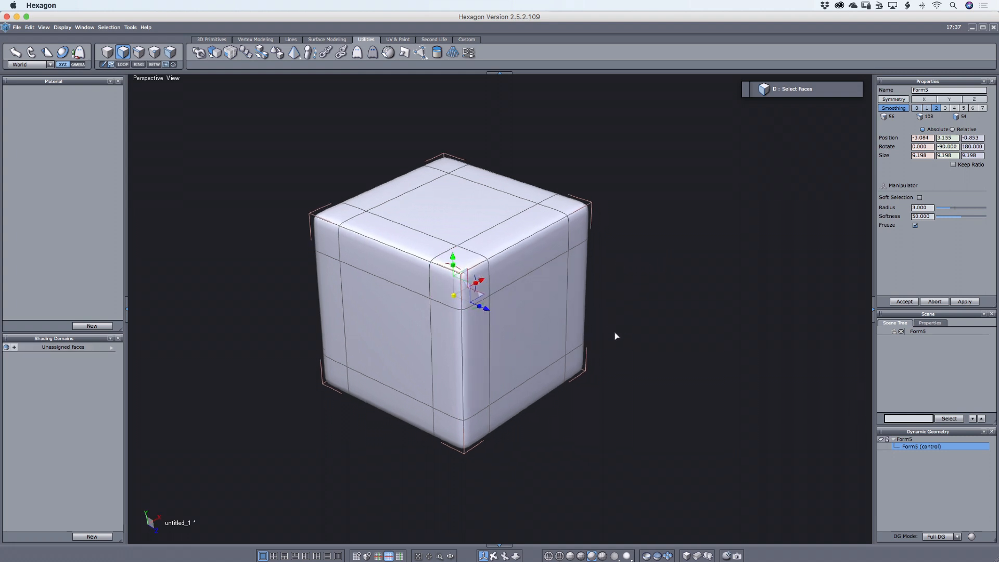
Select the full edge loop running just beside the cube's near vertical edge.
key(s)
click(424, 288)
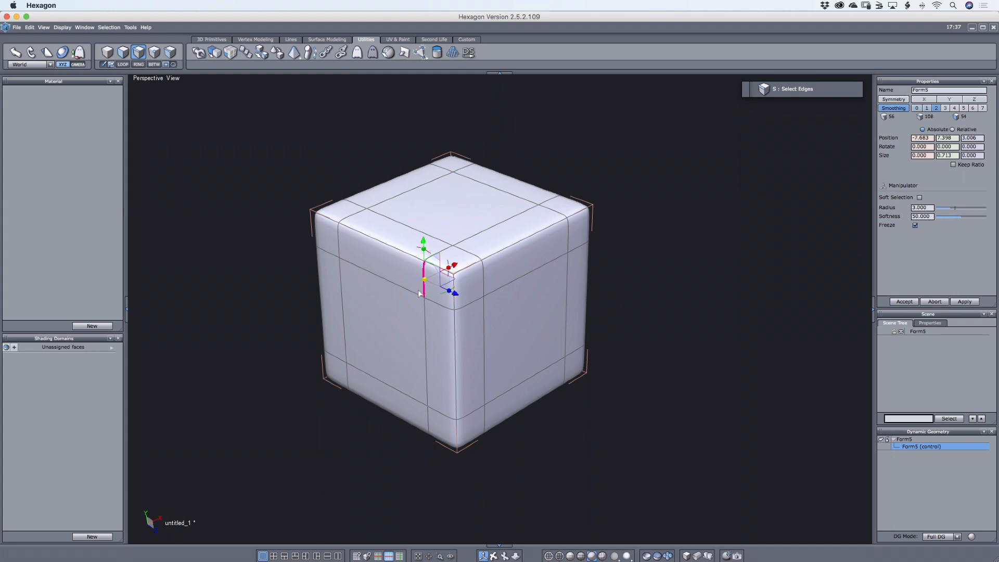
key(alt+e)
mouse_move(527, 326)
mouse_down()
mouse_move(473, 301)
mouse_move(531, 338)
mouse_up()
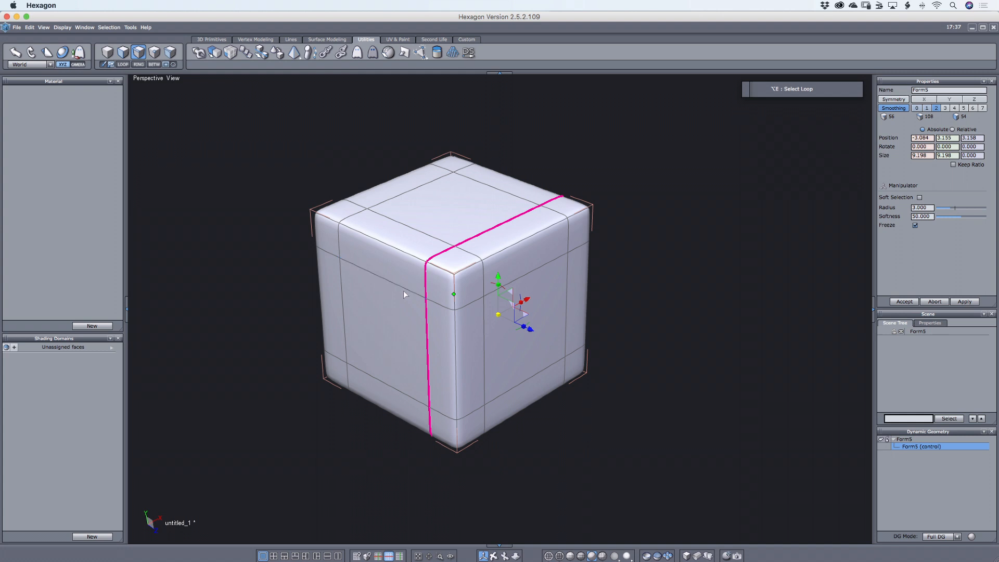
Select the ring of short edges crossing the cube's near vertical border and connect them to add a tightening loop.
click(445, 272)
key(alt+r)
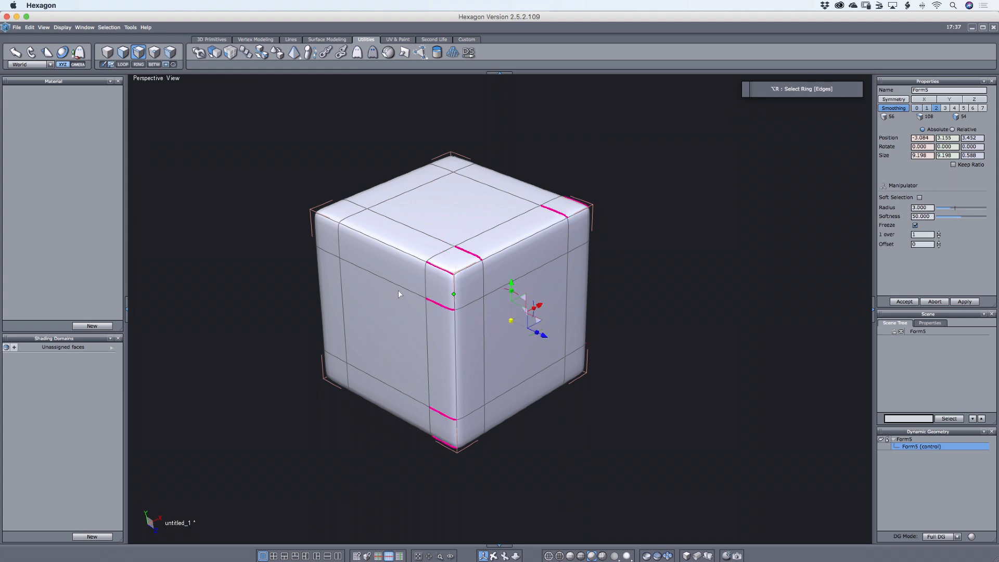
key(shift+x)
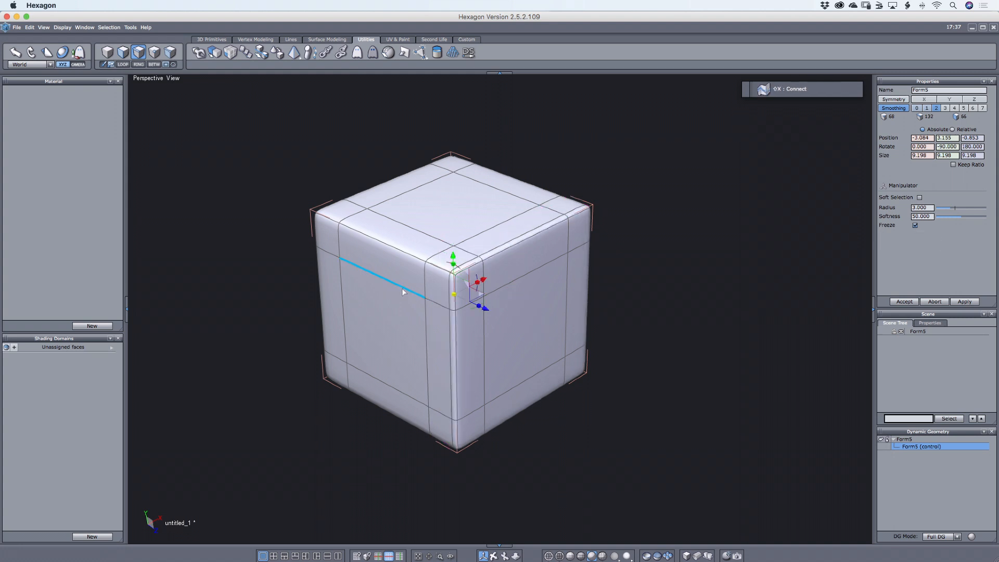
middle_drag(478, 306, 584, 392)
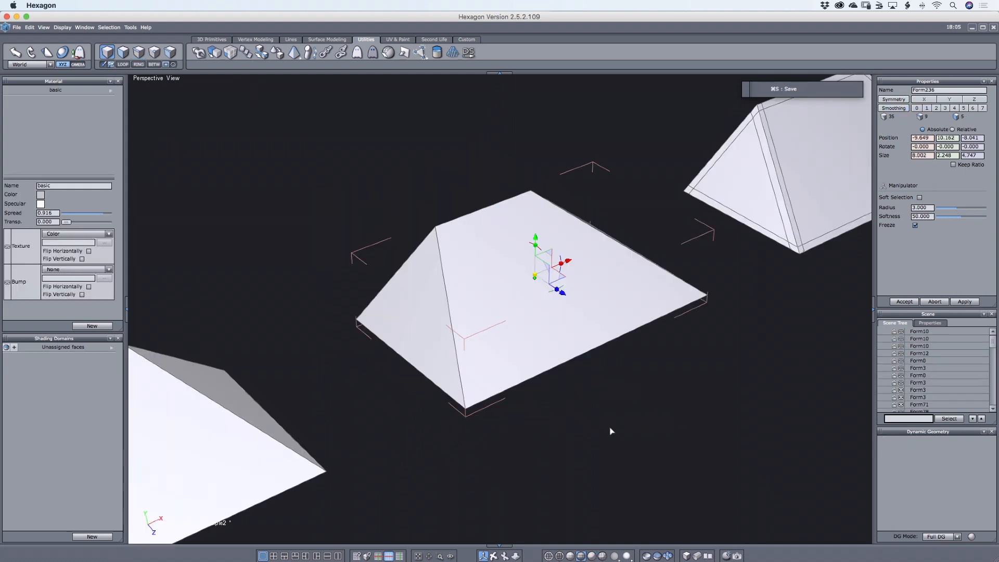
Try a Tessellate by Slice cut parallel to the roof shape's base and undo it.
middle_drag(611, 431, 620, 401)
key(shift+1)
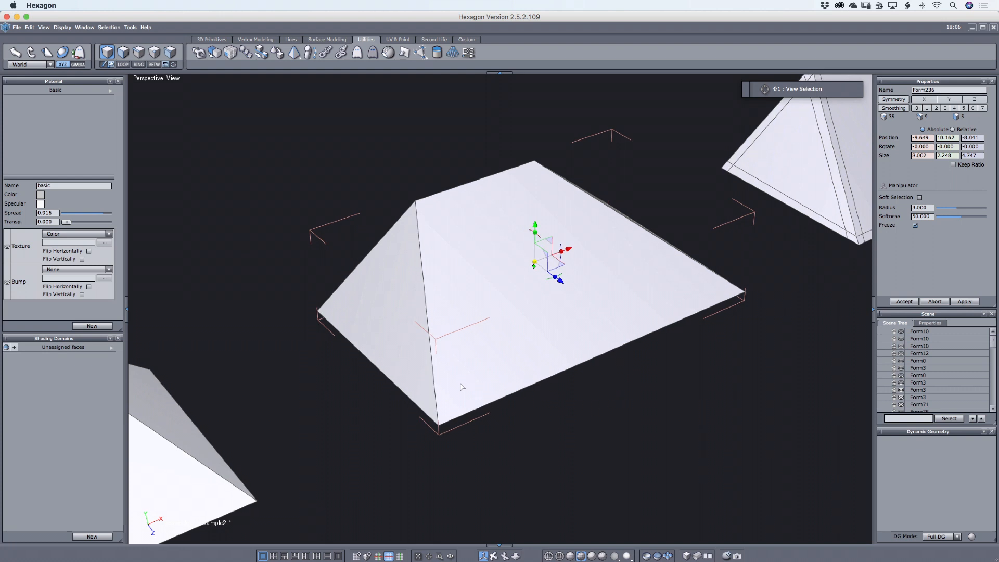
key(shift+s)
click(436, 409)
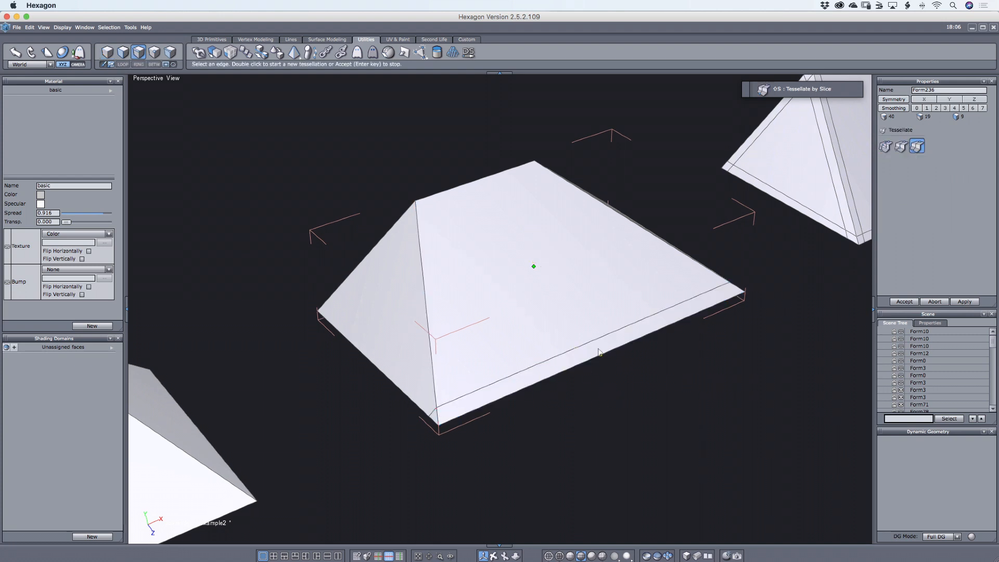
key(super+z)
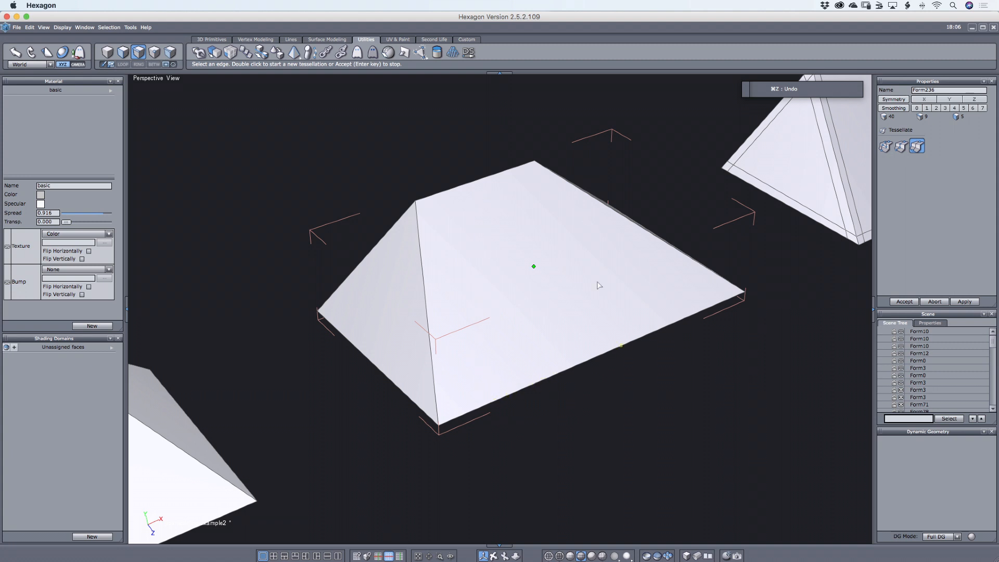
Slice the roof shape down the middle from its ridge and add a cut parallel to its base edges.
click(476, 181)
click(477, 182)
click(436, 408)
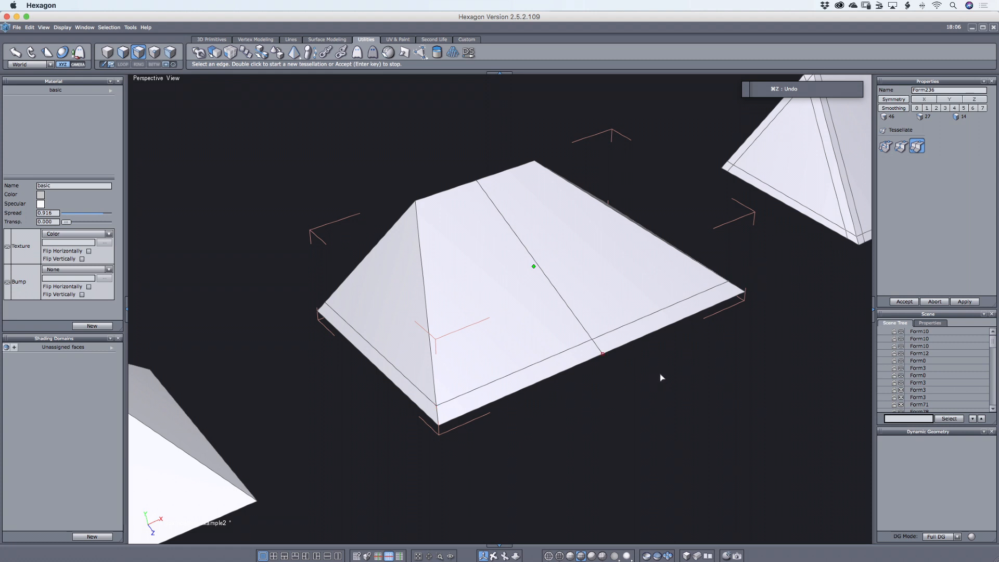
key(Return)
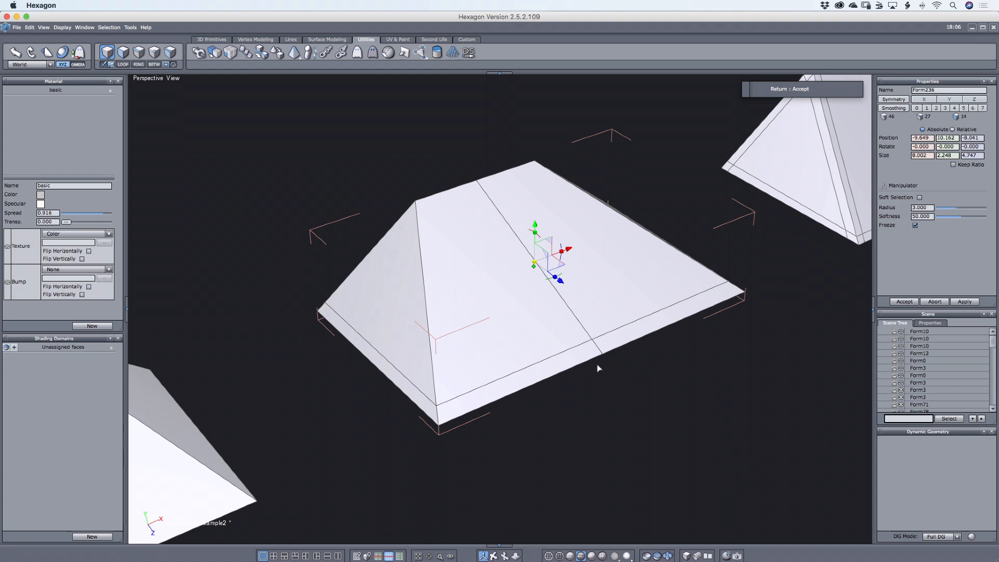
Select the edges bordering the roof's triangular end and extract a parallel edge loop just inside the long side with Edge Tools.
middle_drag(591, 382, 588, 387)
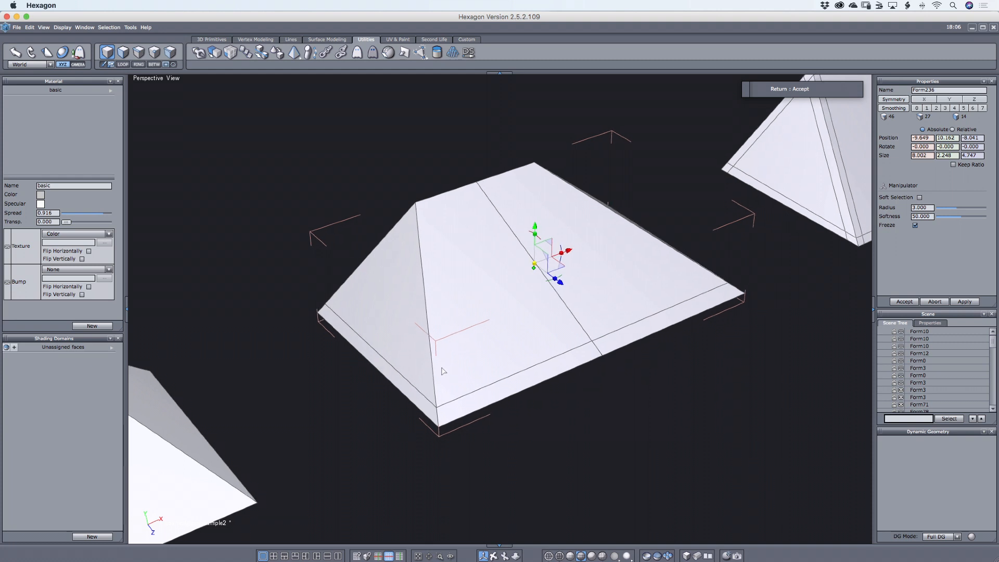
key(s)
click(433, 382)
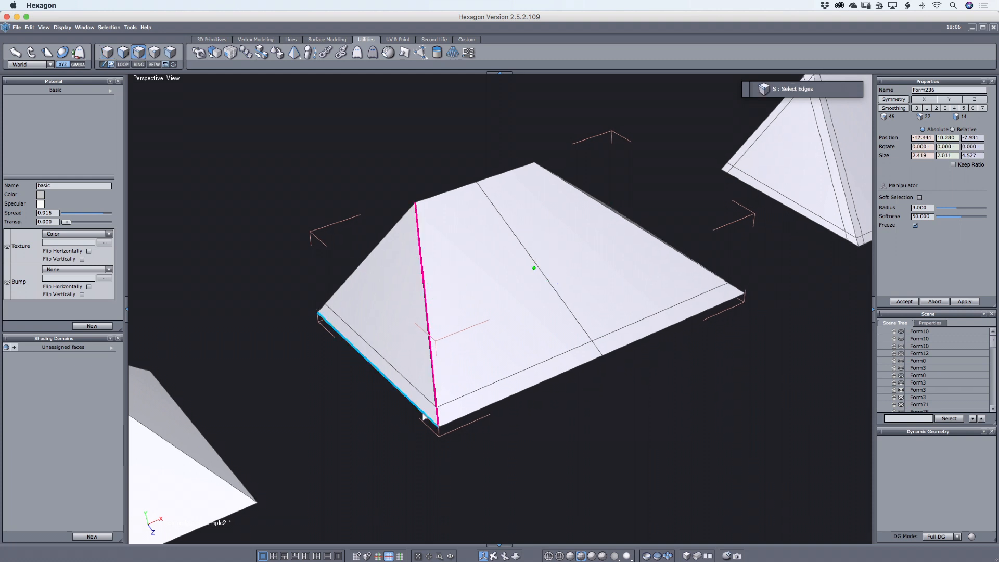
shift+click(422, 412)
shift+click(335, 294)
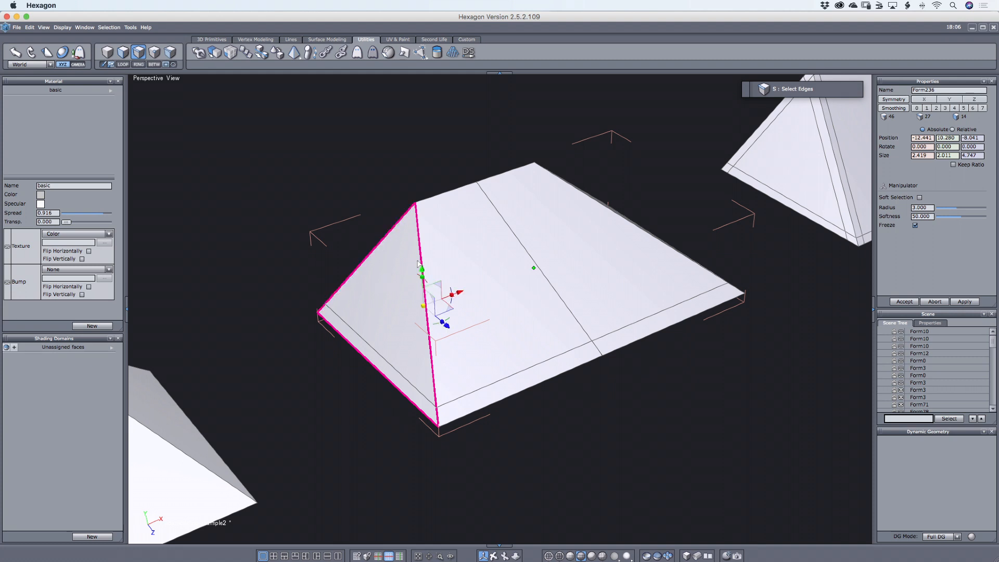
key(shift+e)
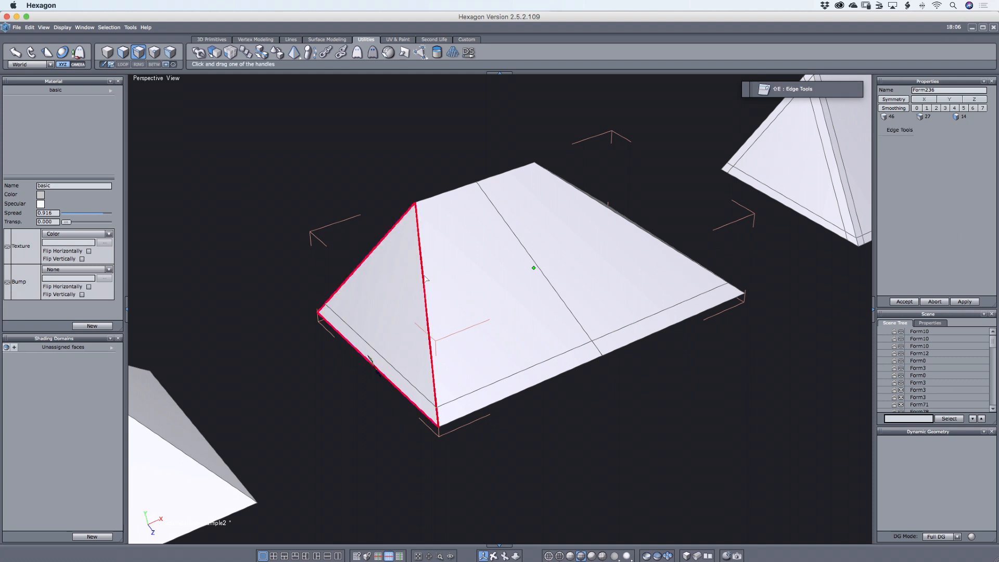
drag(426, 280, 440, 275)
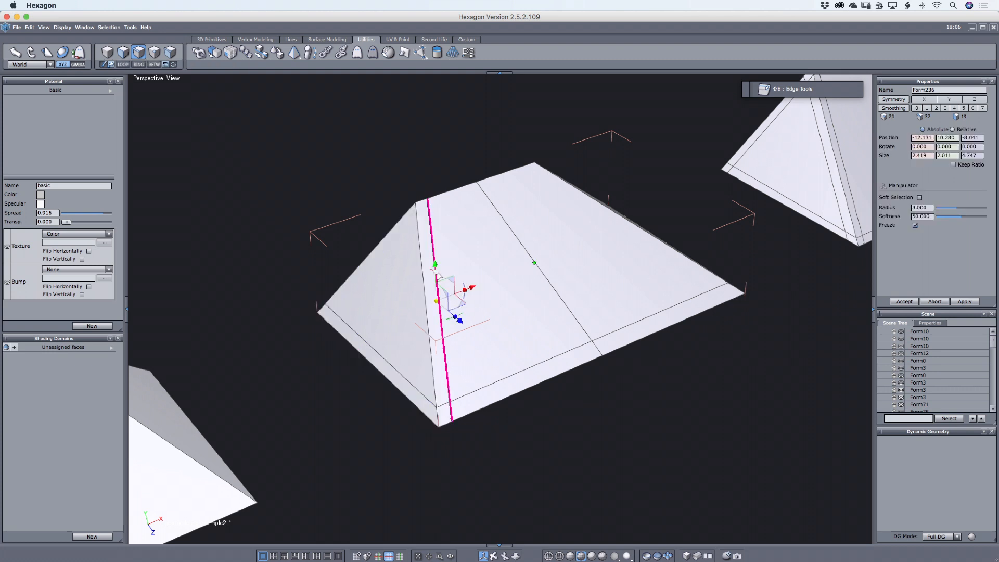
Select the roof shape with tightening loops along all its borders and raise its smoothing to level 2.
middle_drag(655, 241, 415, 305)
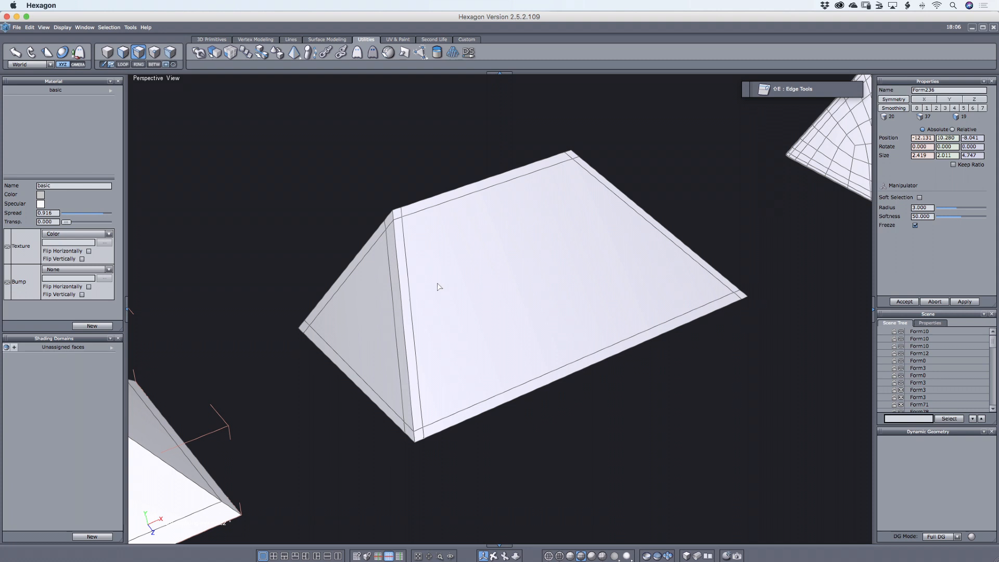
key(f)
click(475, 300)
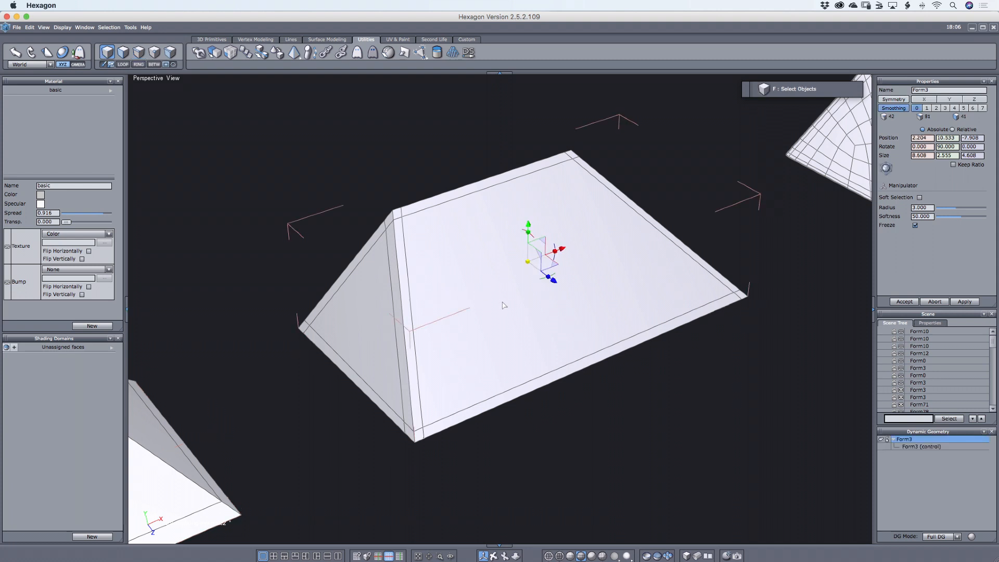
key(c)
key(c)
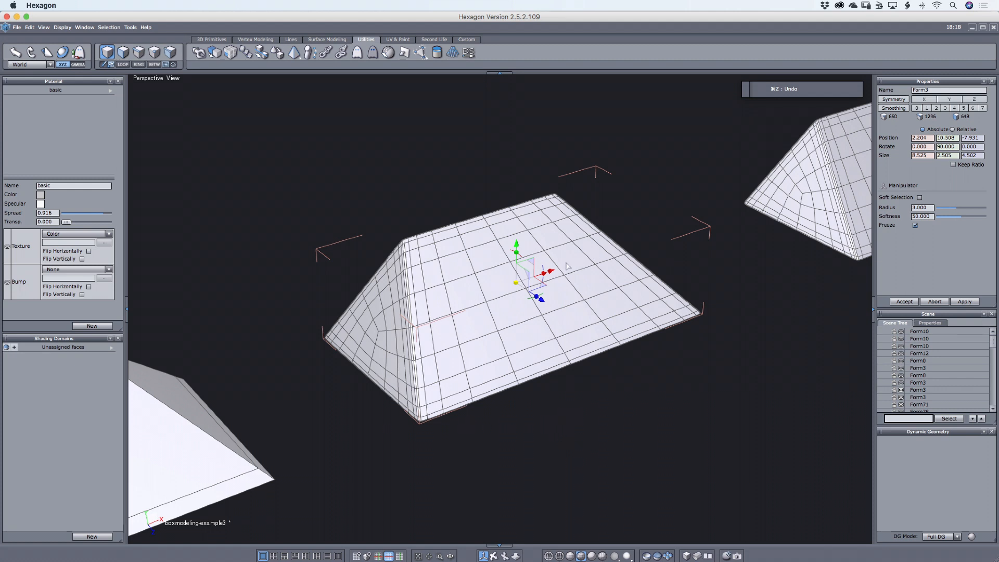
Select the sloping edges of the next roof shape's sides and connect them to add a loop midway between ridge and base.
mouse_move(631, 346)
middle_down()
mouse_move(585, 350)
mouse_move(620, 336)
middle_up()
middle_drag(761, 334, 404, 348)
click(405, 348)
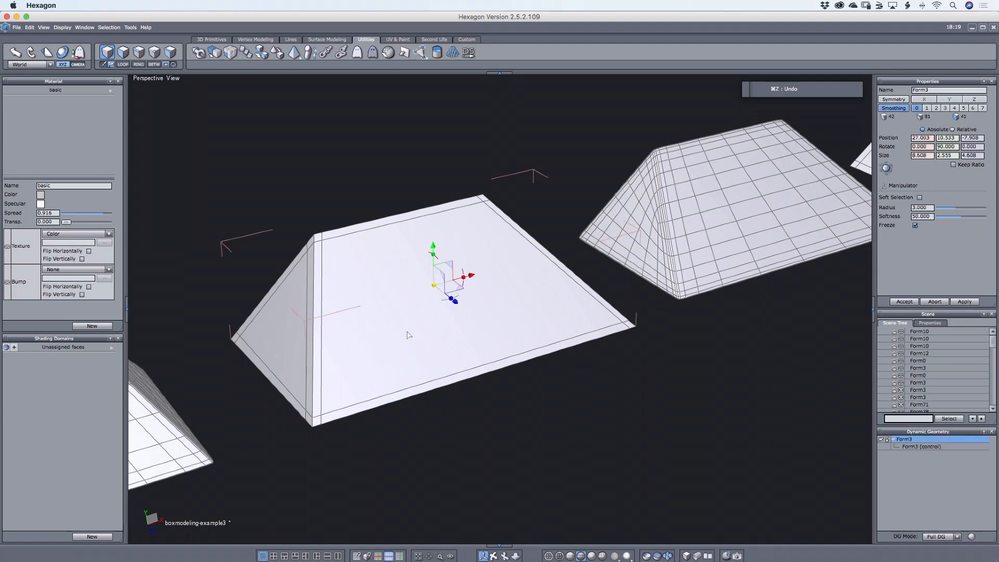
key(d)
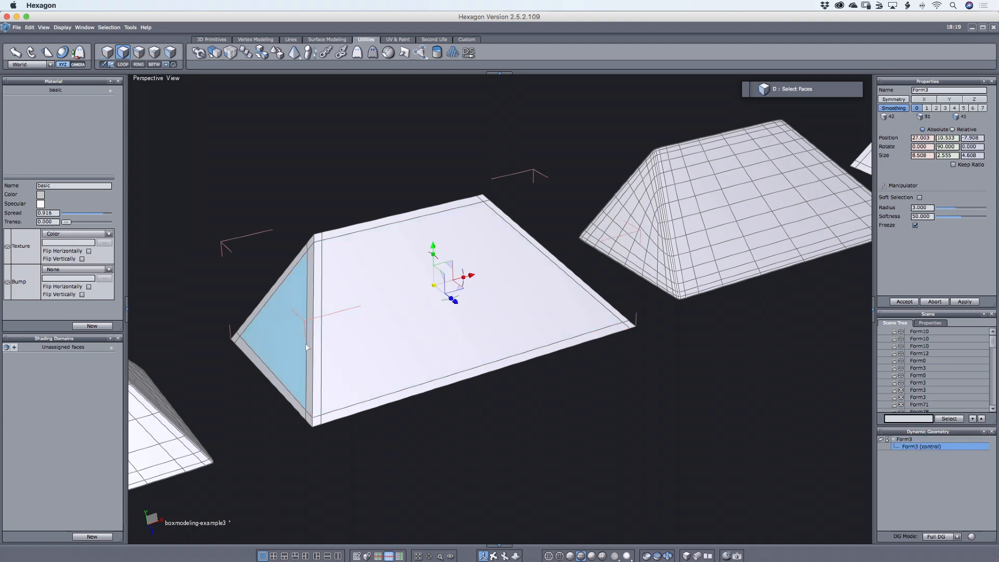
key(s)
click(307, 349)
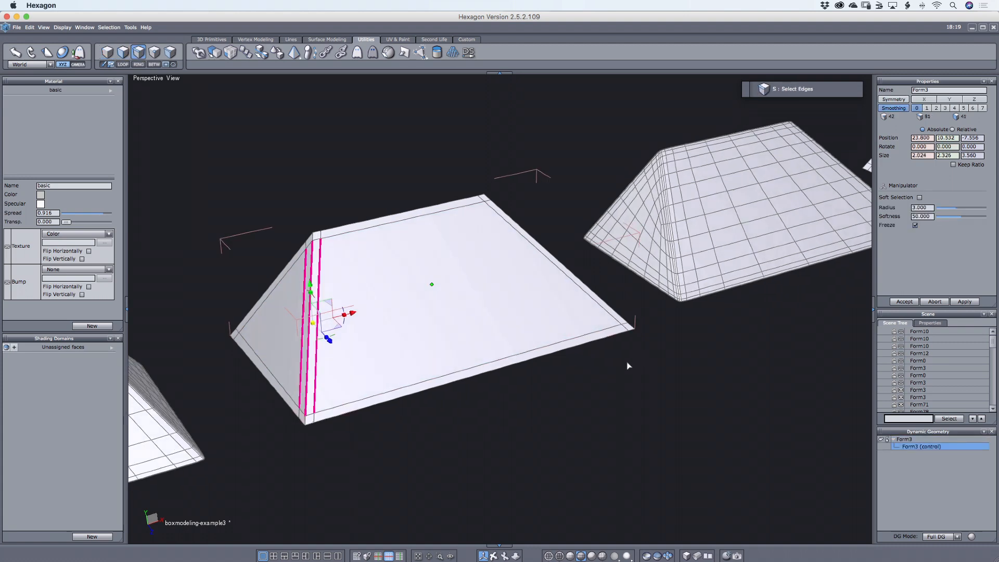
middle_drag(629, 363, 513, 375)
shift+click(532, 325)
key(shift+x)
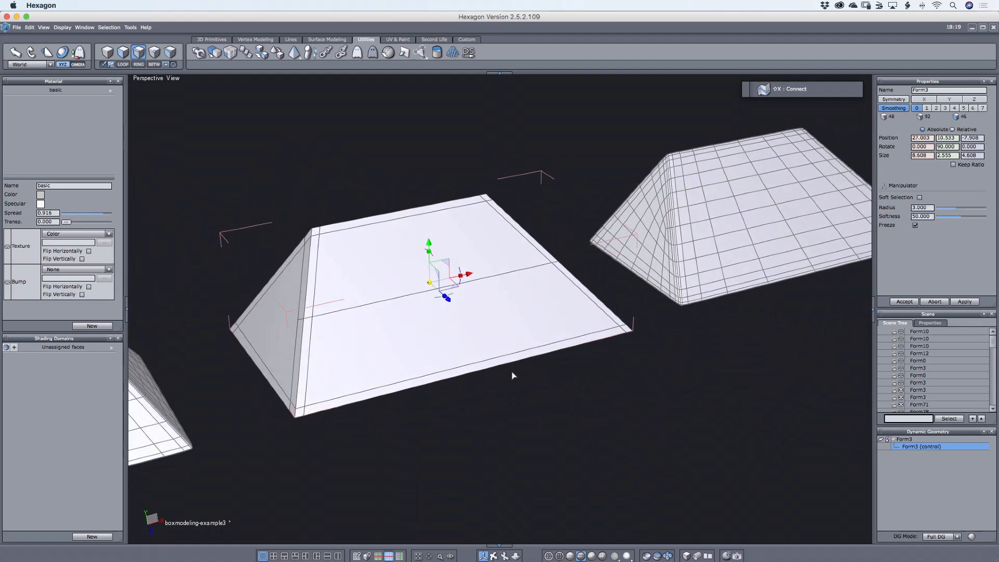
Raise the smoothing of the roof shape with the added middle loop to level 2.
key(c)
key(c)
middle_drag(457, 395, 564, 395)
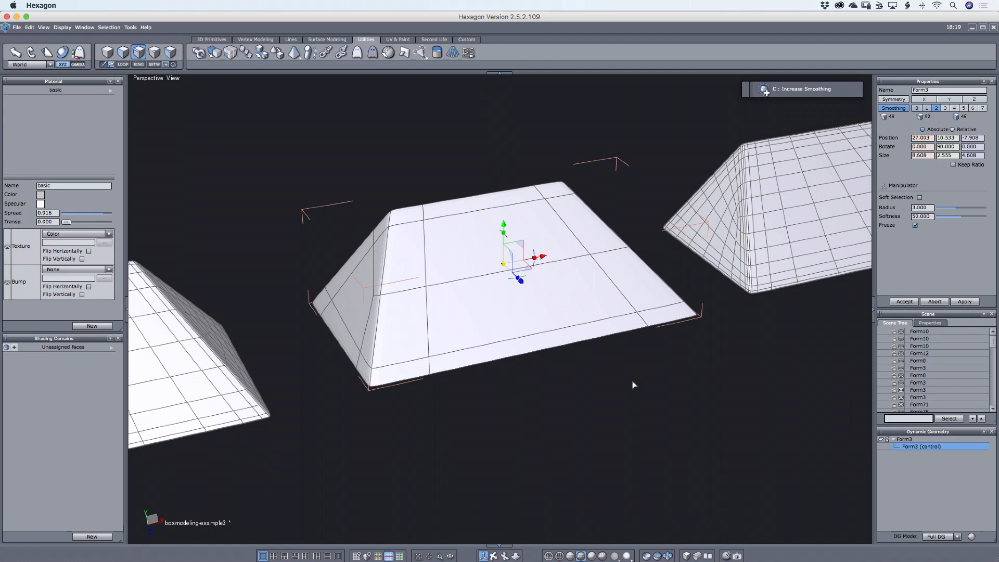
middle_drag(658, 390, 629, 388)
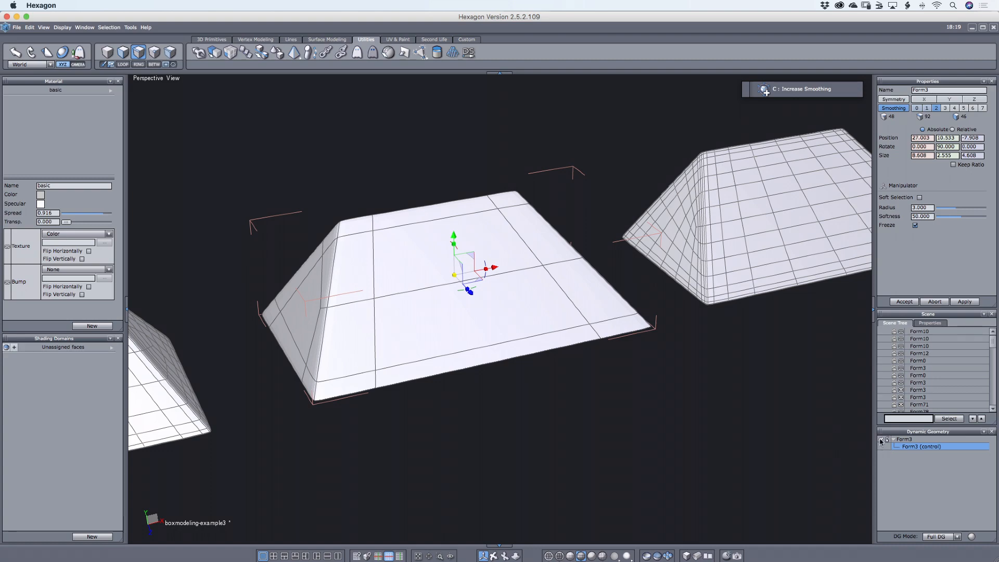
middle_drag(788, 384, 342, 385)
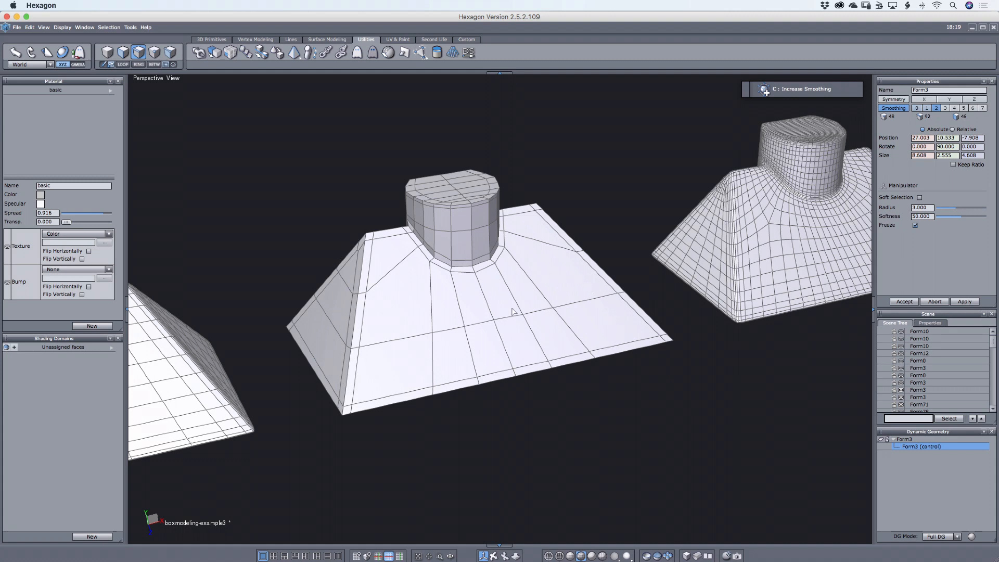
Select edge rings across the lower long side and the triangular end of the roof shape with the cylinder to examine its edge flow.
middle_drag(512, 311, 414, 416)
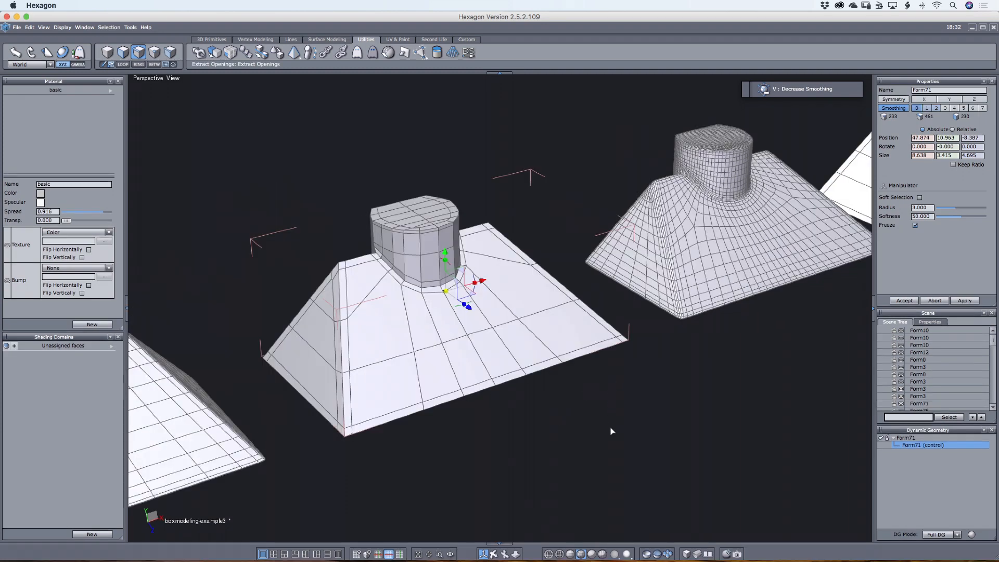
middle_drag(611, 430, 427, 270)
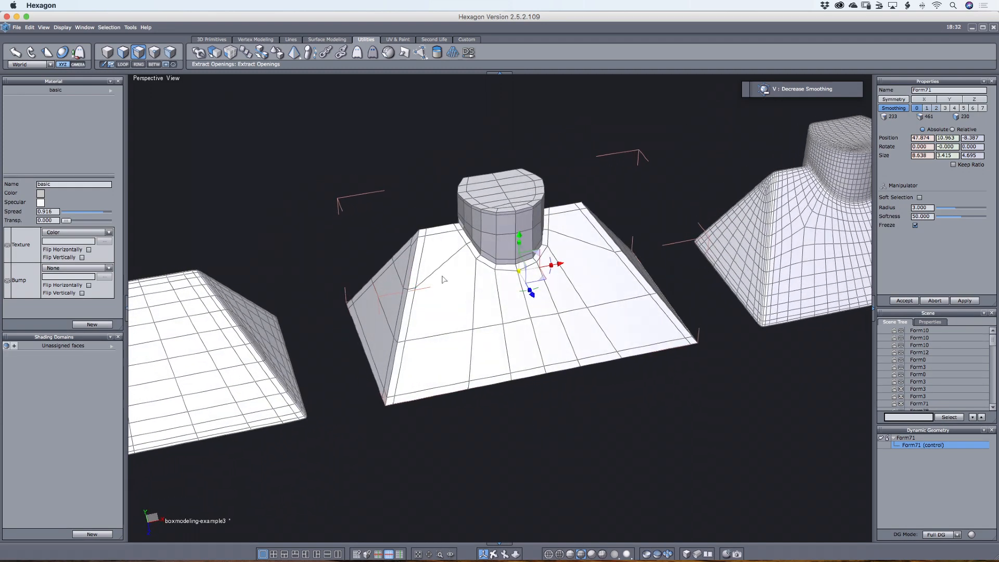
mouse_move(441, 239)
mouse_down()
mouse_move(459, 280)
mouse_move(487, 295)
mouse_move(554, 285)
mouse_move(583, 263)
mouse_move(565, 212)
mouse_up()
click(462, 423)
drag(400, 380, 660, 314)
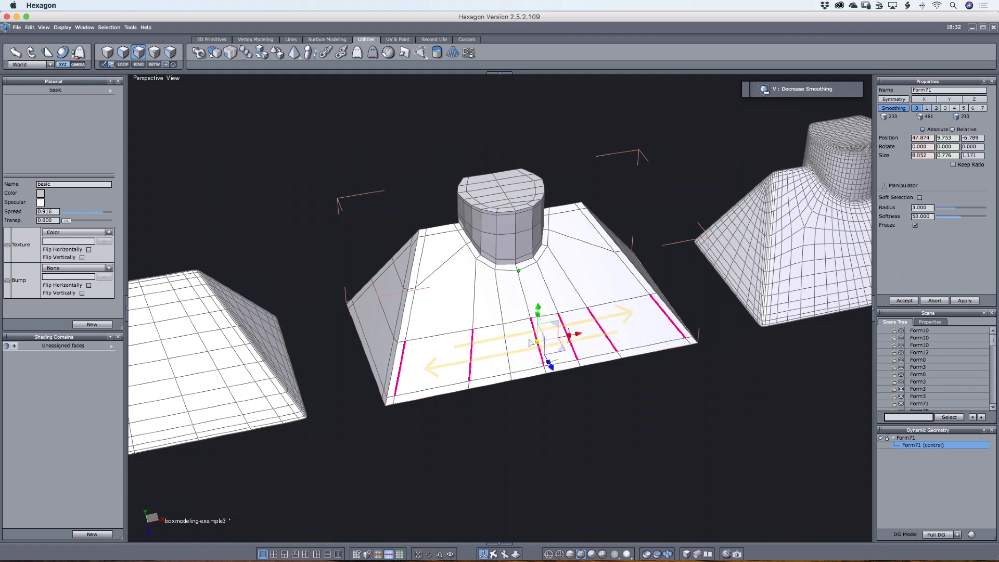
click(368, 420)
middle_drag(367, 419, 427, 347)
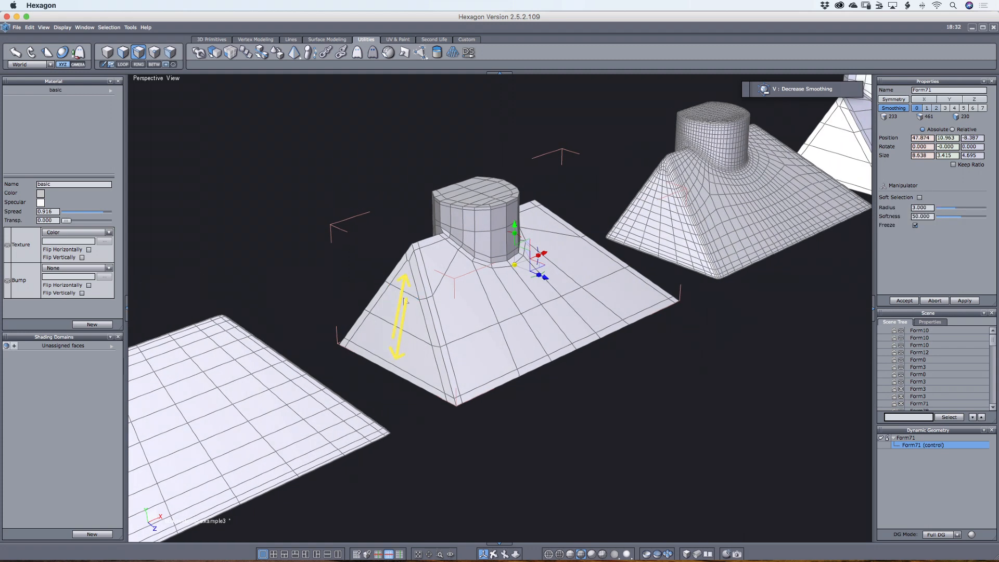
drag(405, 301, 393, 386)
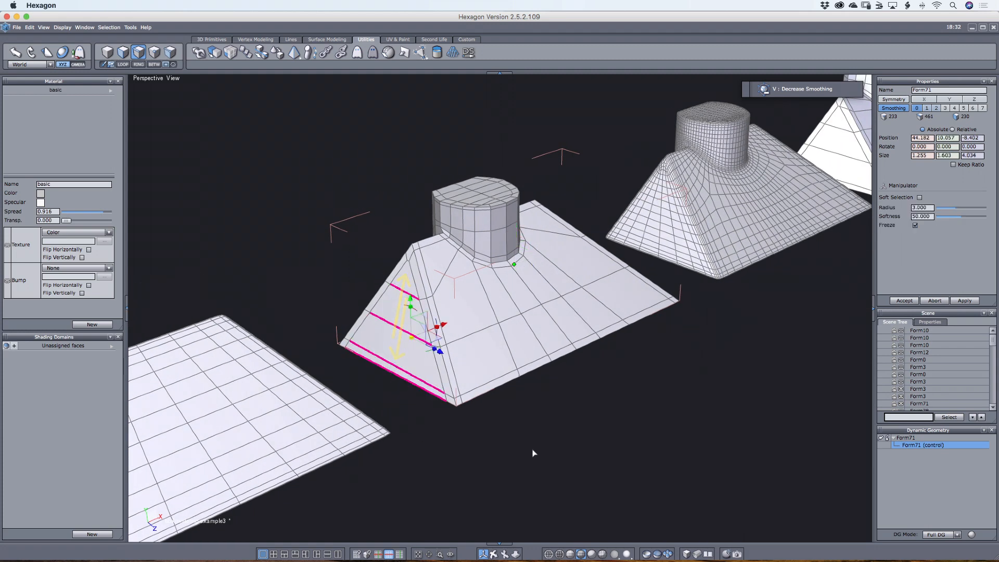
Set the smoothing of the roof shape with the cylinder to level 2 and collapse its dynamic geometry.
middle_drag(640, 397, 593, 414)
key(c)
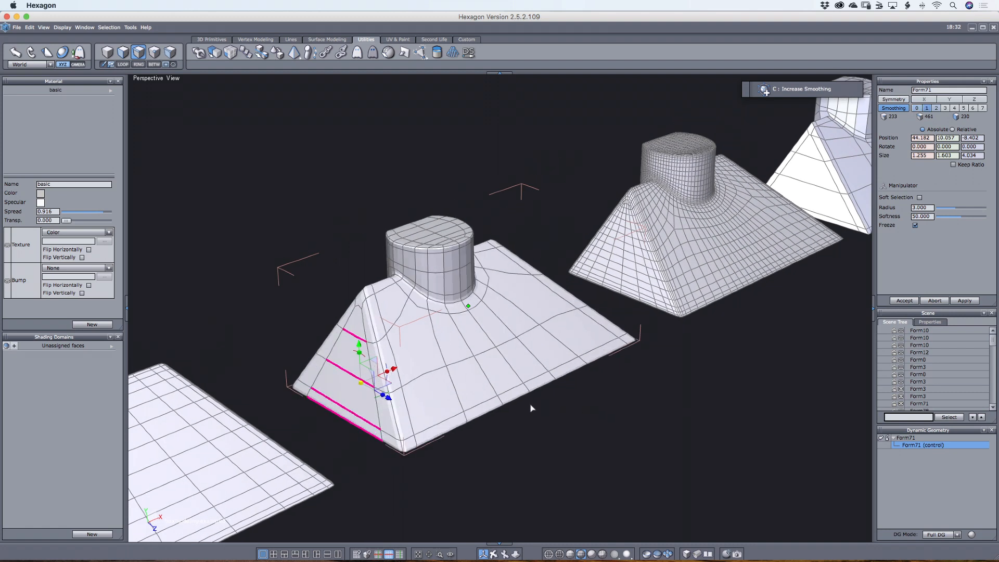
key(c)
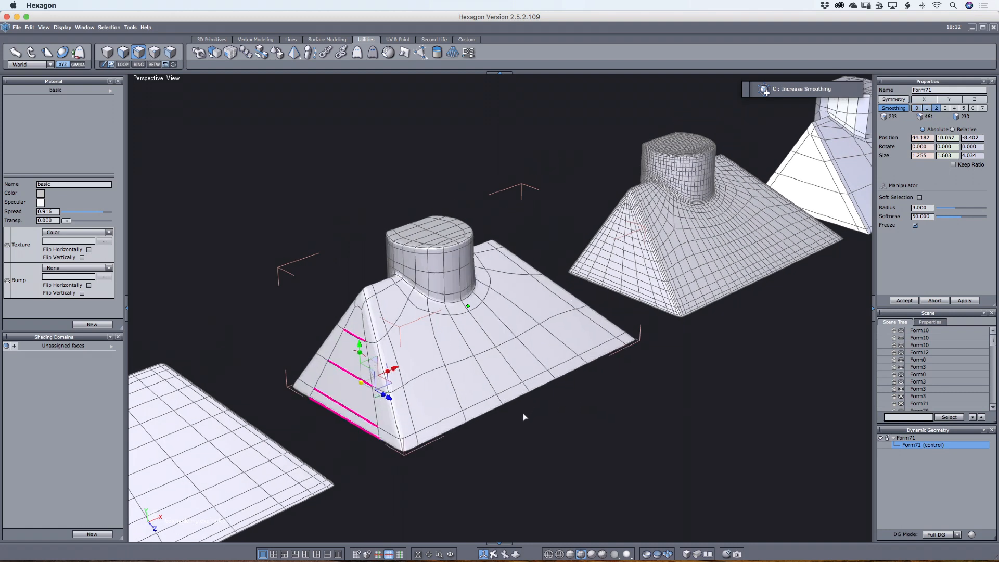
click(880, 437)
middle_drag(685, 460, 616, 461)
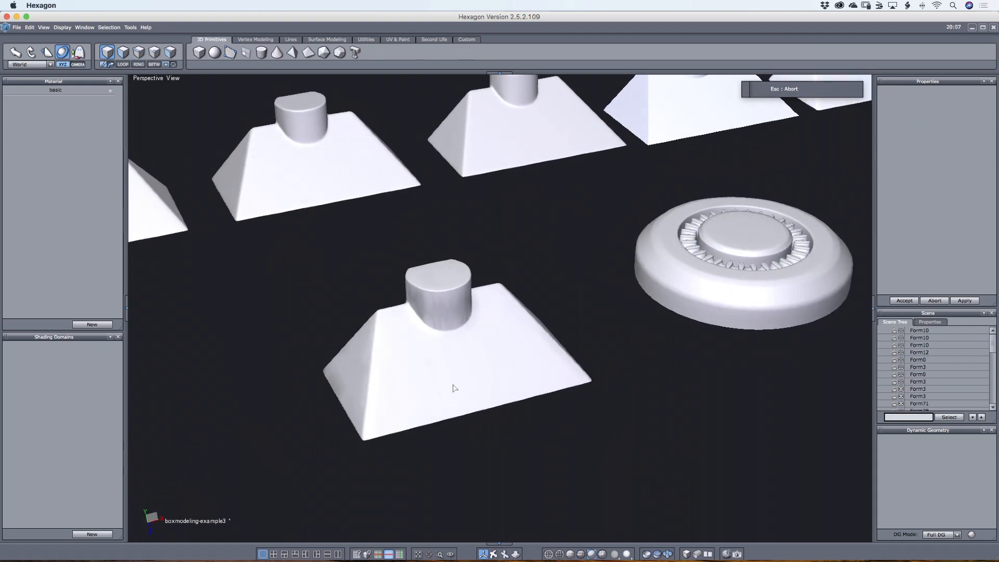
Select the triangulated version of the roof shape with the cylinder and inspect its mesh up close.
click(454, 388)
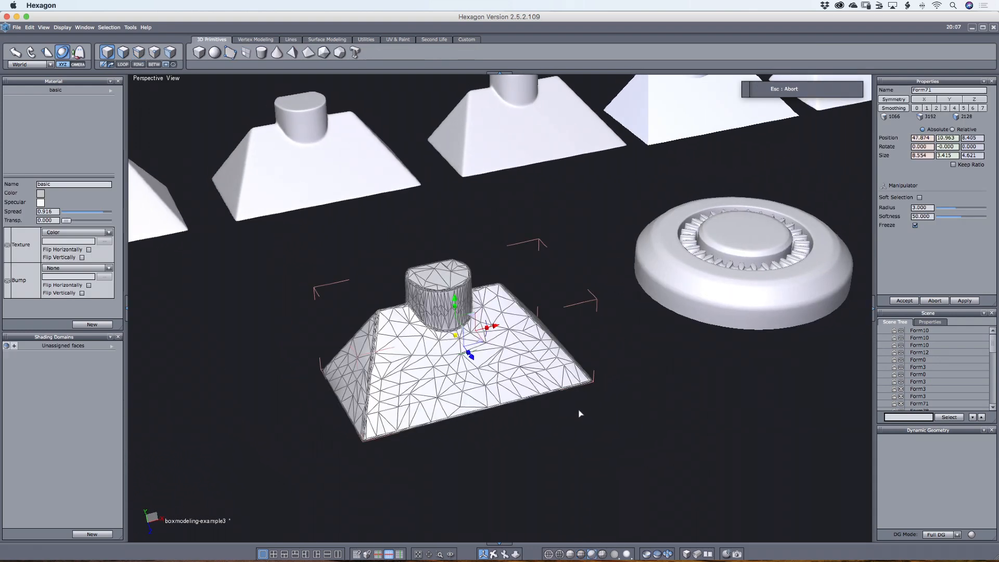
middle_drag(575, 413, 637, 353)
scroll(572, 373, up, 3)
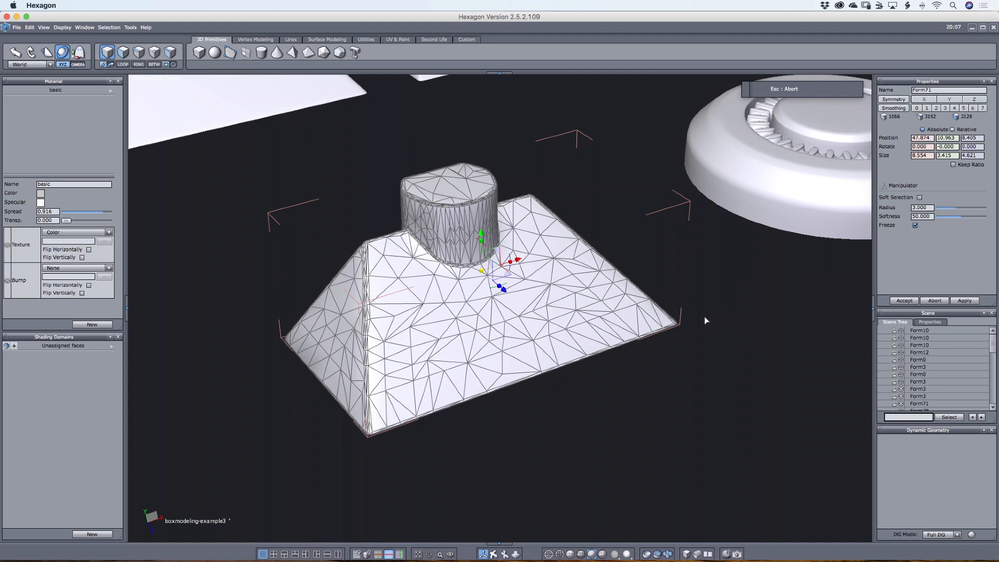
Select the ring of ribs on the round disc and the disc body in turn to examine their meshes.
middle_drag(706, 327, 448, 357)
middle_drag(505, 389, 473, 411)
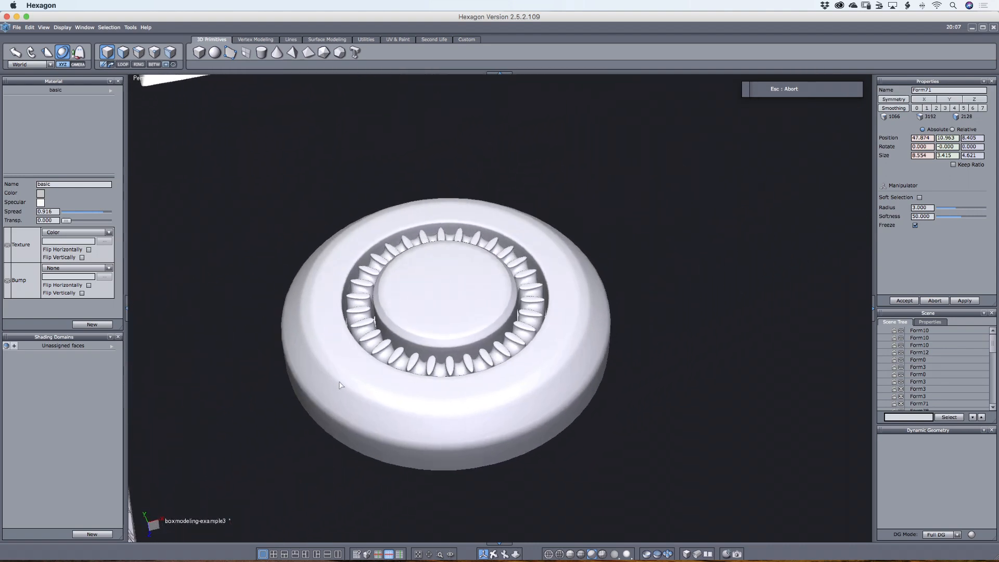
click(387, 351)
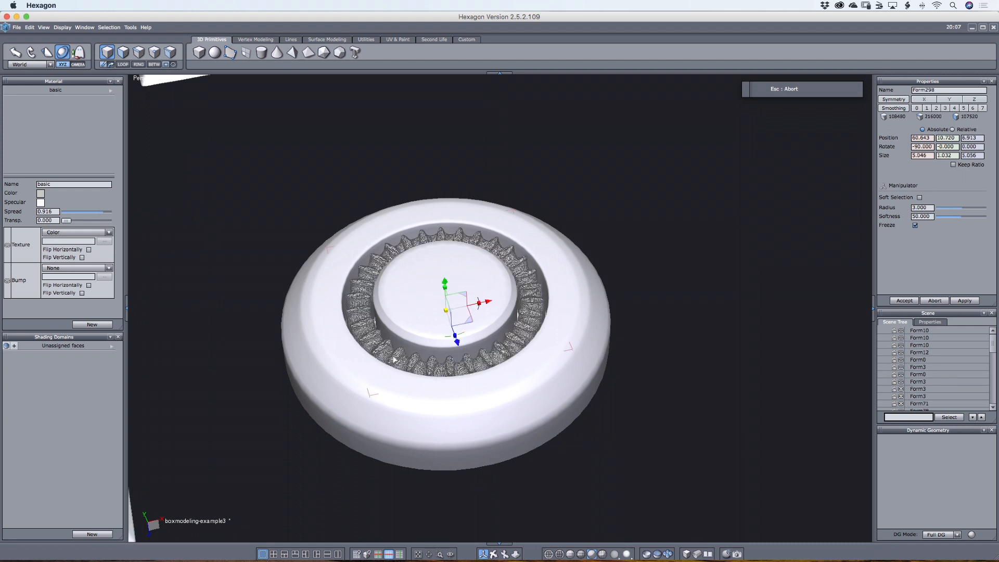
click(421, 327)
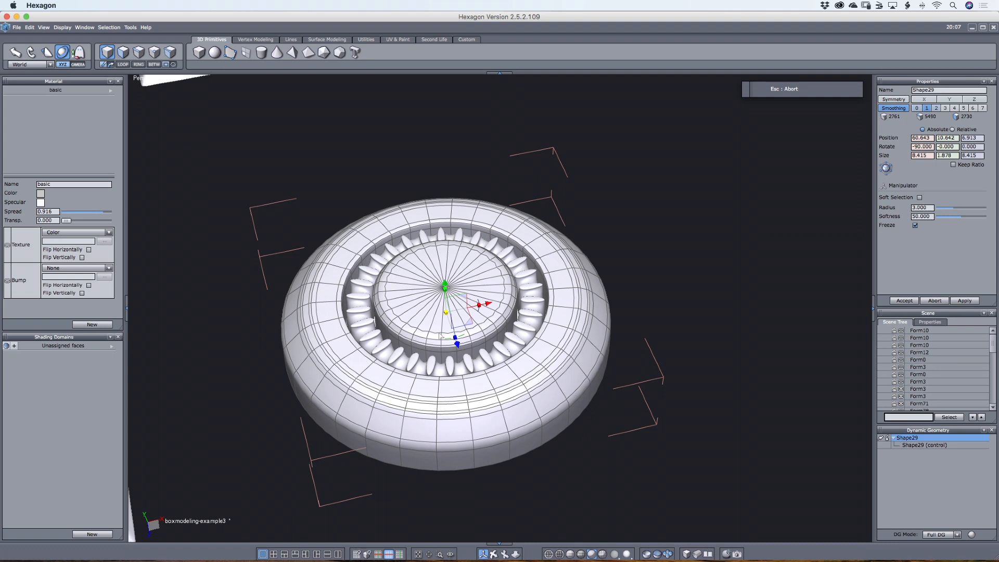
middle_drag(576, 356, 670, 371)
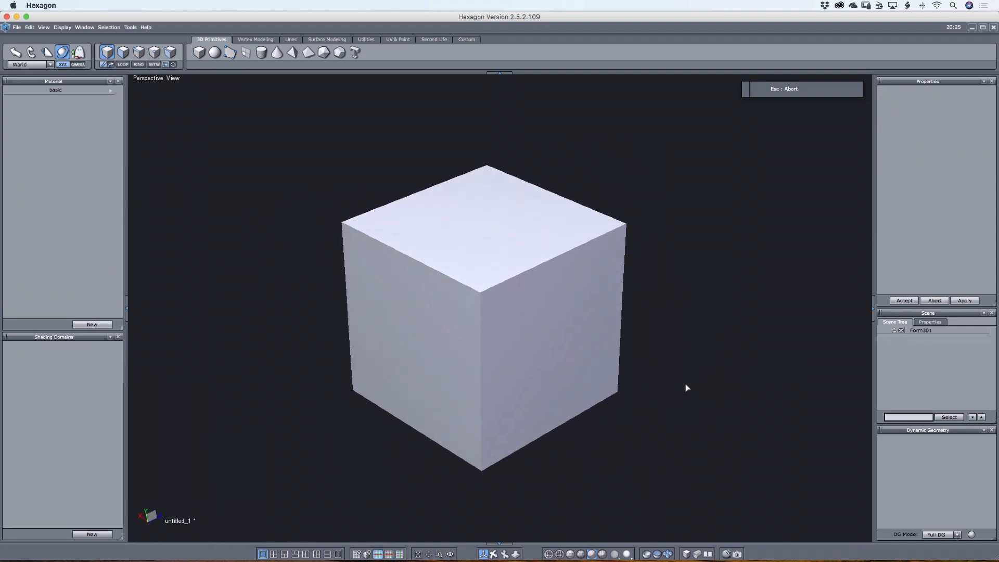
Select all edges of the plain cube and extract a narrow fillet along them.
click(499, 325)
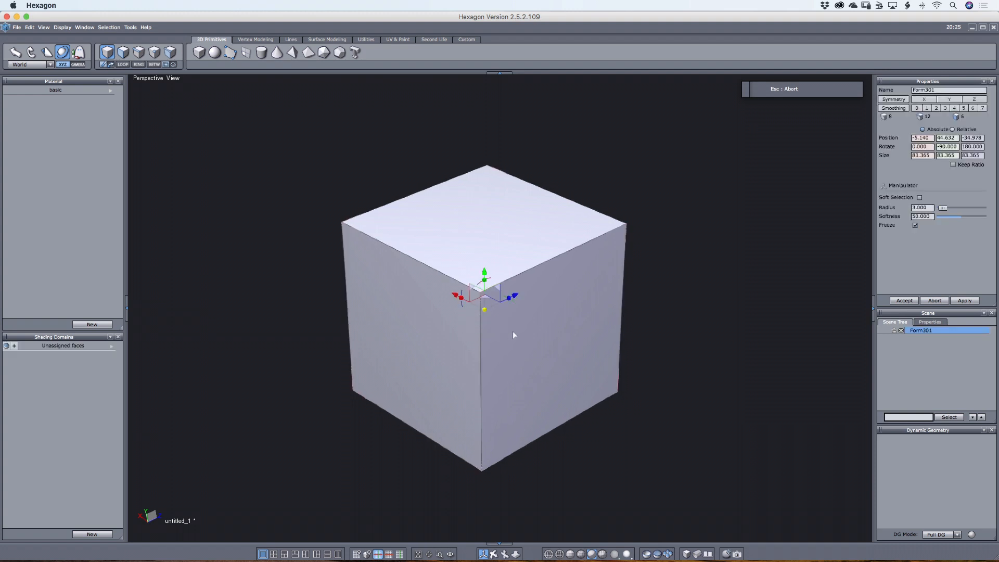
key(s)
key(super+a)
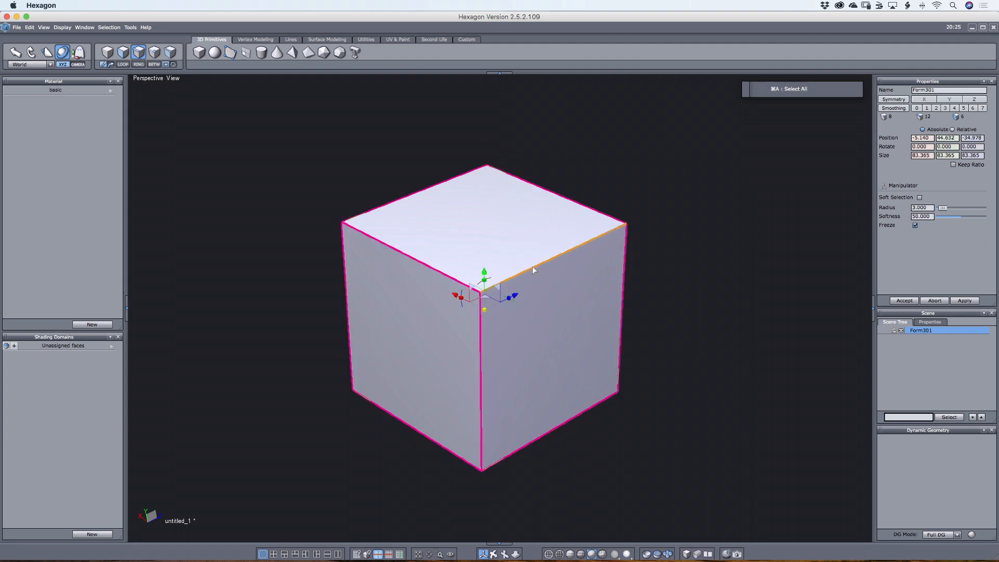
scroll(525, 270, up, 5)
key(b)
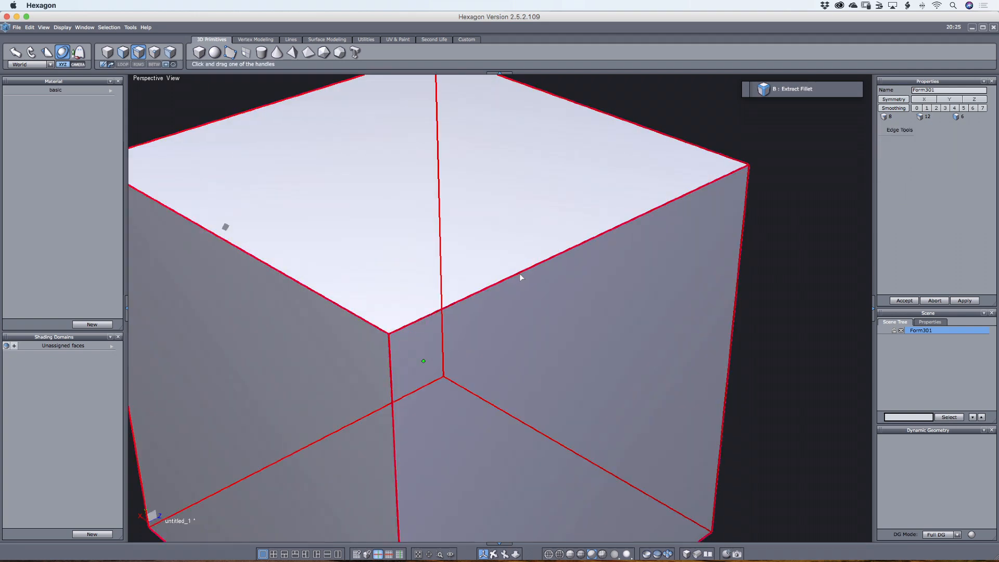
drag(519, 273, 519, 281)
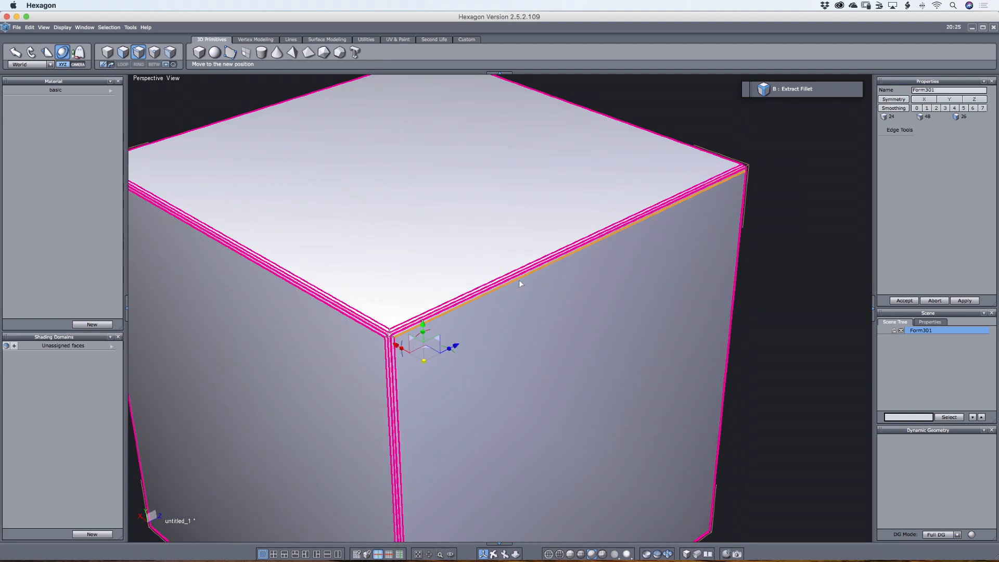
scroll(579, 306, down, 5)
double_click(680, 320)
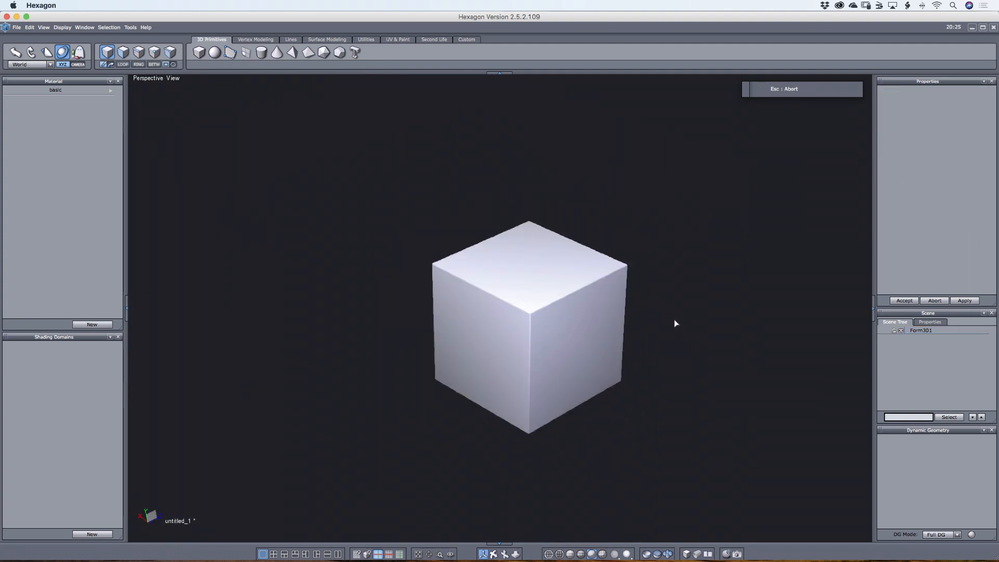
Inspect the cube's filleted edges up close and select the cube to examine the wireframe at its near corner.
middle_drag(668, 346, 657, 321)
right_drag(657, 321, 562, 321)
scroll(601, 315, up, 5)
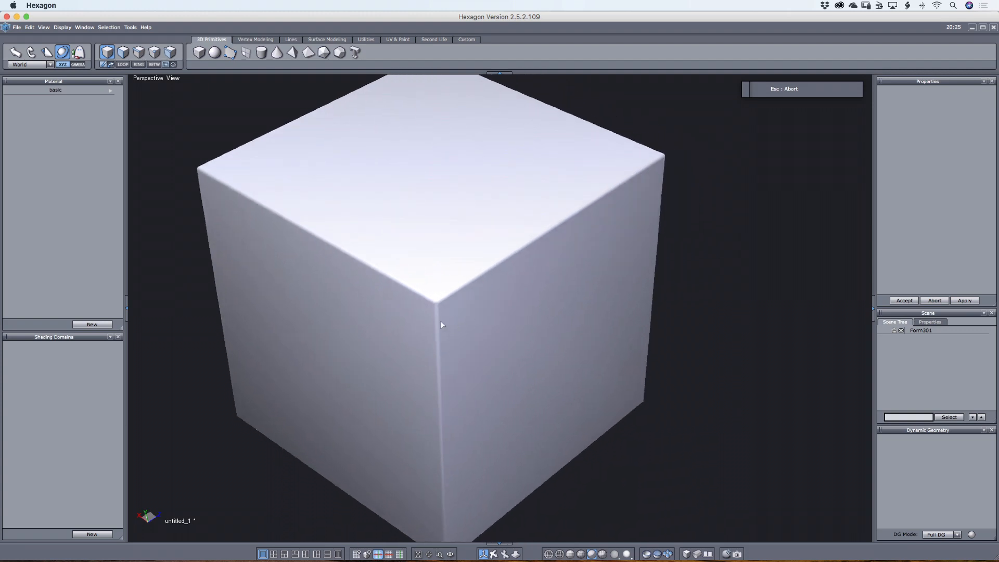
scroll(434, 307, down, 4)
scroll(526, 295, up, 6)
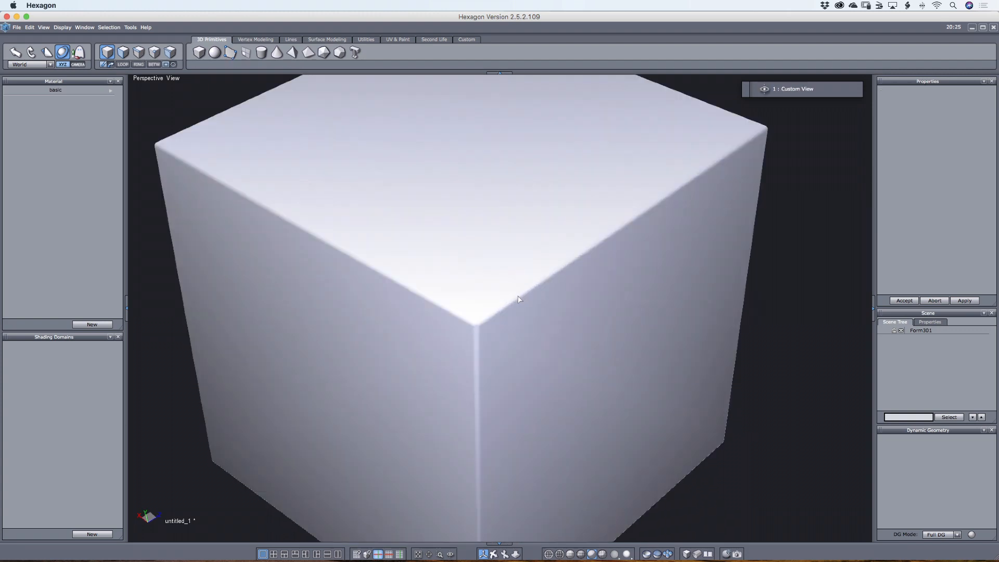
click(489, 325)
scroll(491, 325, up, 4)
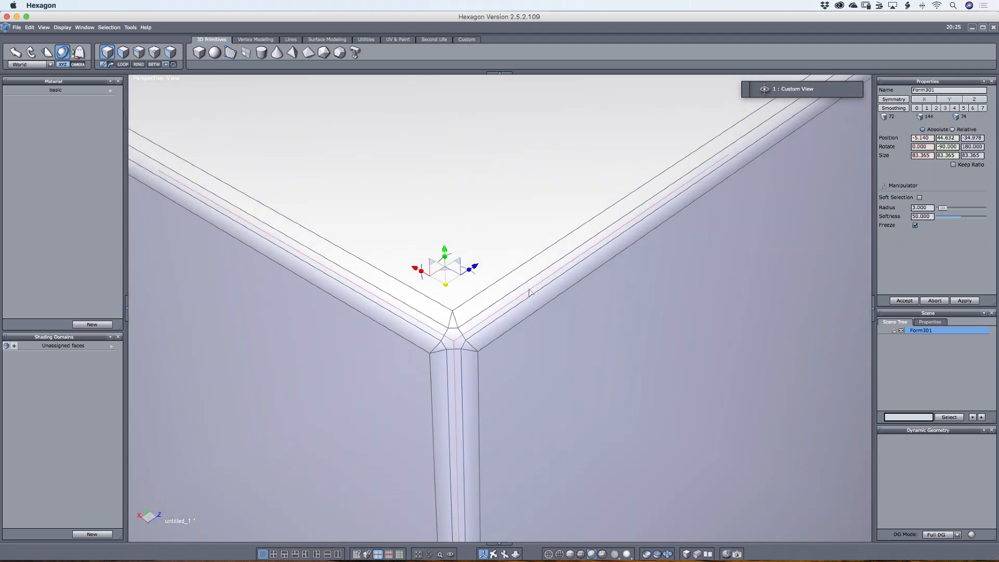
Select the long edge bordering the fillet on the cube's top face and examine it along the cube's border.
key(F3)
click(529, 262)
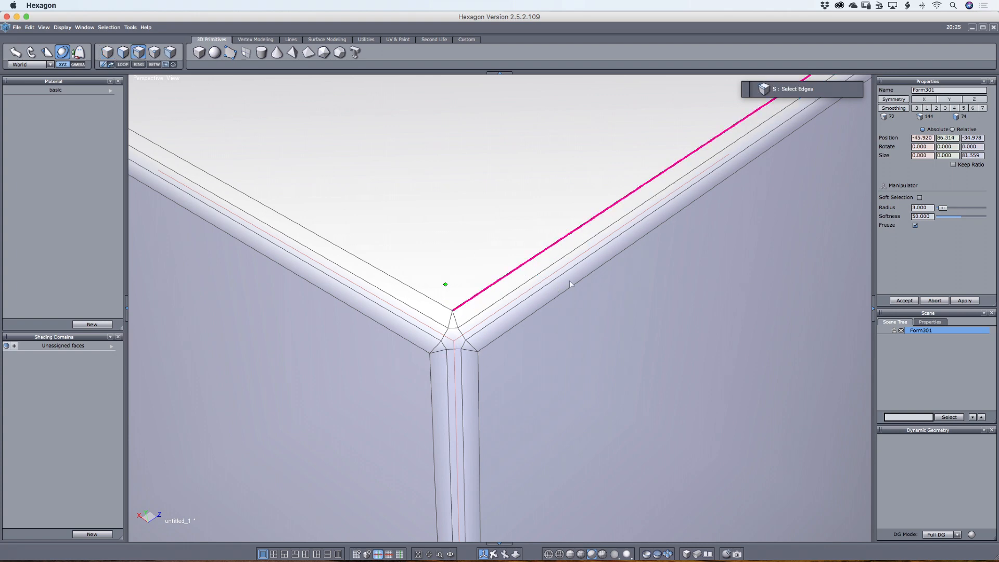
scroll(563, 286, down, 3)
scroll(572, 281, down, 3)
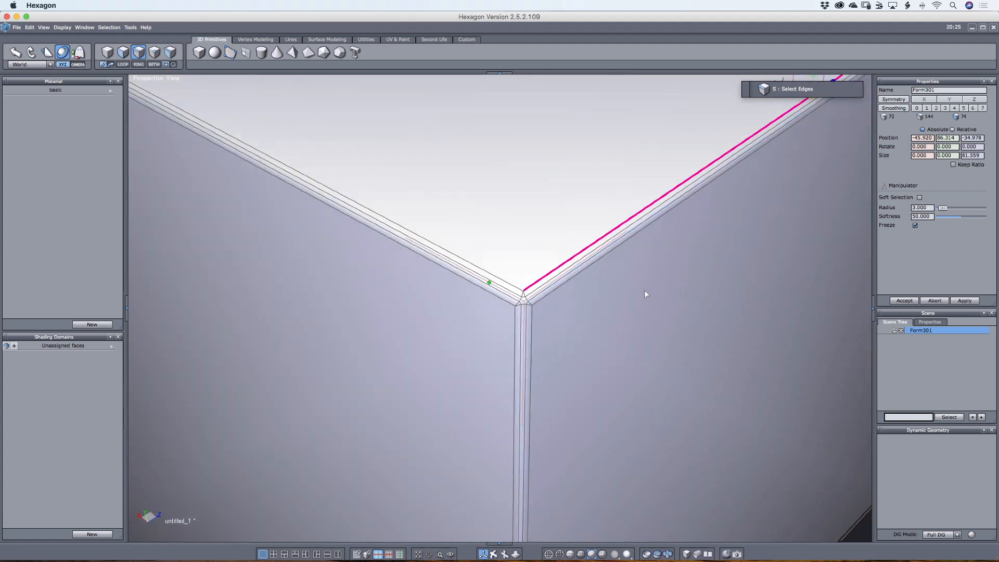
middle_drag(644, 289, 634, 269)
scroll(566, 331, down, 4)
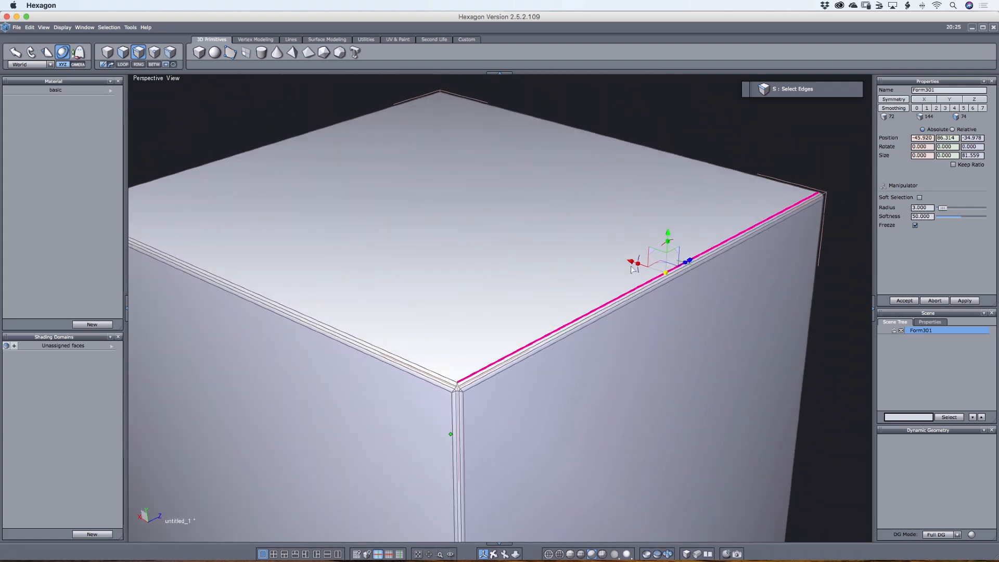
Shift the edge bordering the fillet along the cube's top edge, select the fillet's middle edge and view the altered border.
mouse_move(630, 266)
mouse_down()
mouse_move(617, 259)
mouse_move(674, 245)
mouse_move(629, 264)
mouse_up()
click(612, 309)
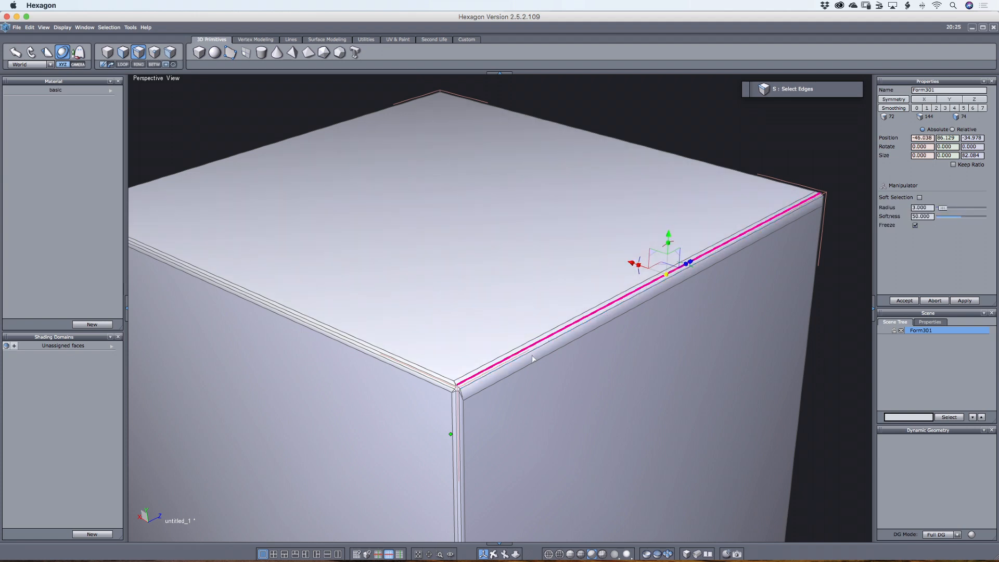
scroll(532, 352, down, 3)
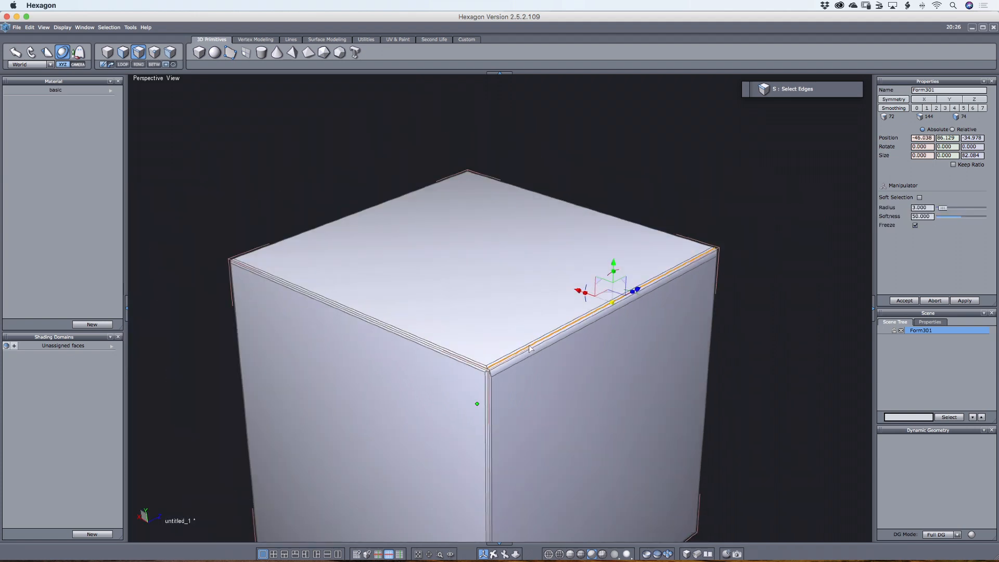
key(Escape)
key(Escape)
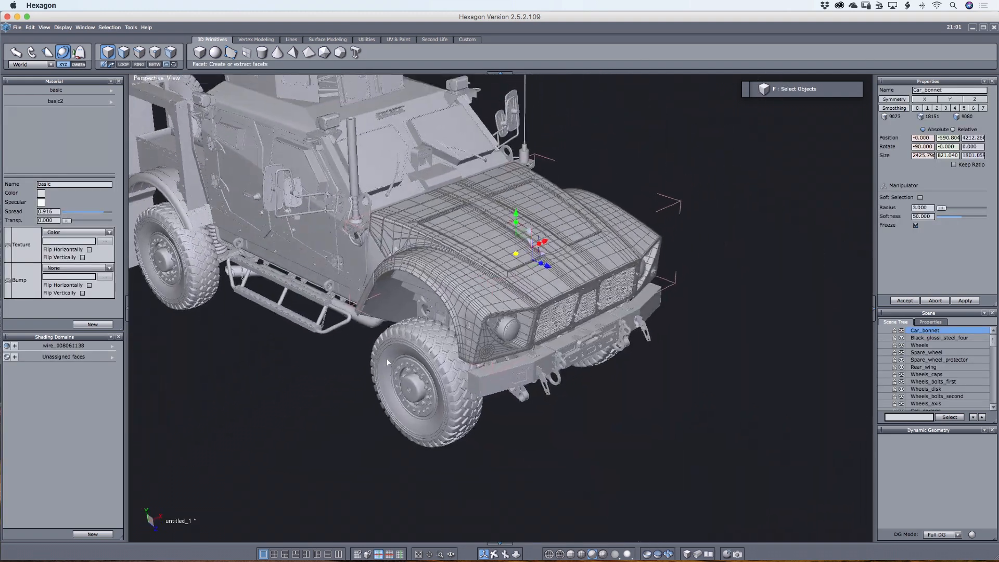
Select the wheel protectors and the front bumper of the military vehicle in turn to examine their meshes.
middle_drag(386, 362, 375, 410)
scroll(497, 335, up, 5)
mouse_move(566, 381)
middle_down()
mouse_move(545, 412)
mouse_move(554, 380)
middle_up()
click(498, 411)
click(467, 417)
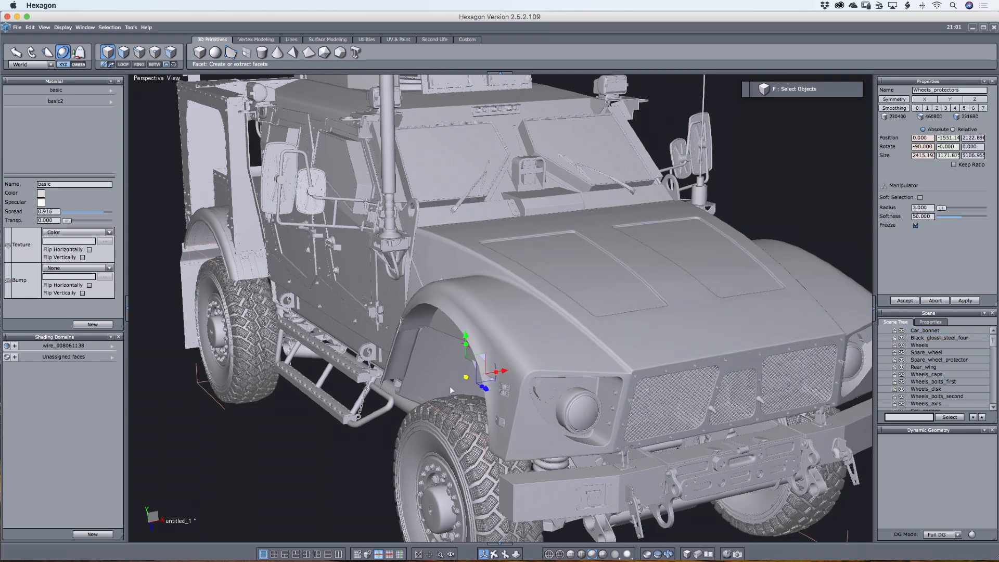
middle_drag(451, 390, 466, 365)
scroll(466, 365, up, 5)
click(647, 389)
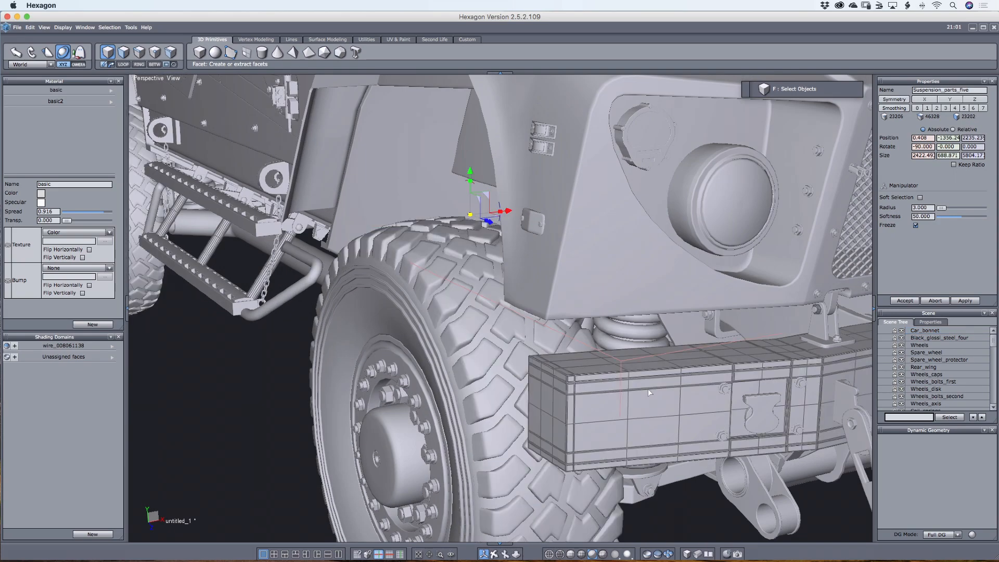
scroll(645, 389, down, 10)
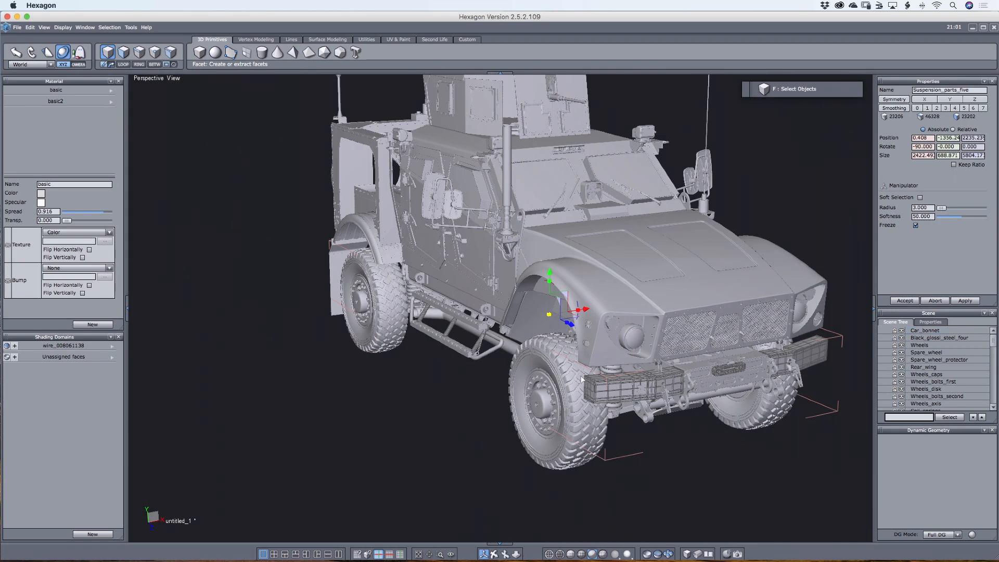
Select the vehicle's doors and the exhaust pipe beneath the side step to examine their wireframes.
middle_drag(582, 379, 541, 410)
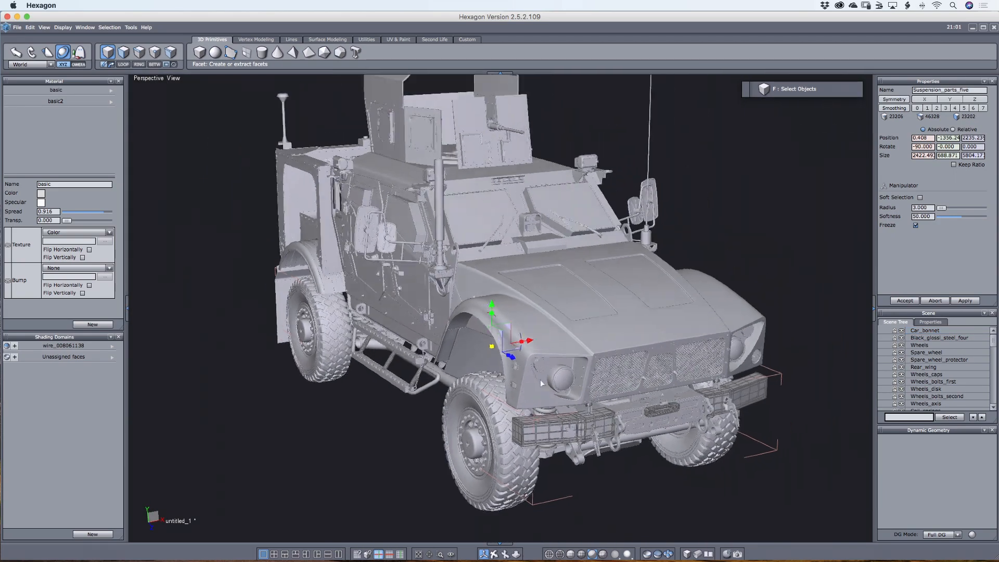
right_drag(541, 410, 593, 358)
scroll(591, 352, up, 3)
click(476, 333)
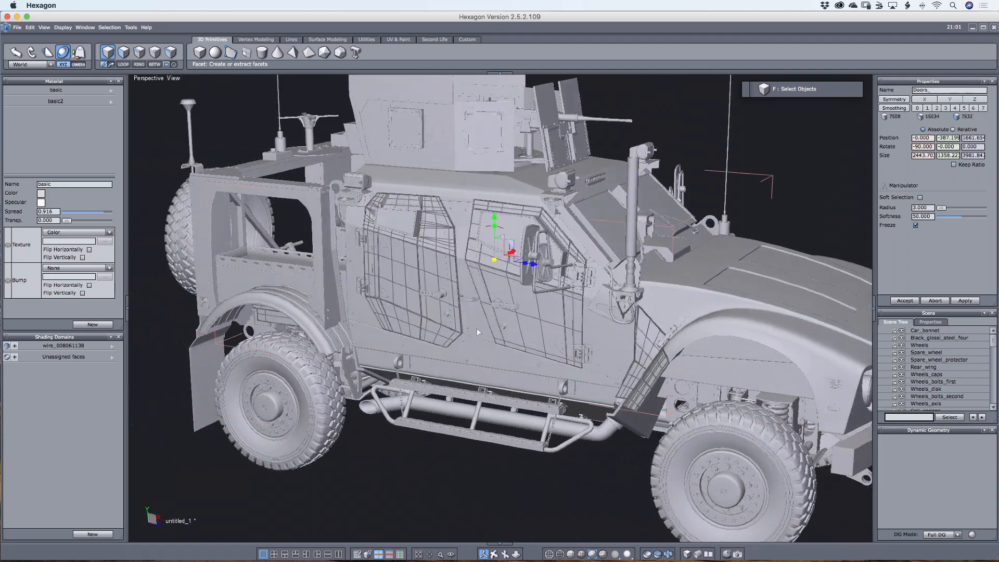
click(489, 361)
click(445, 416)
middle_drag(445, 419, 487, 358)
click(485, 355)
scroll(485, 365, up, 5)
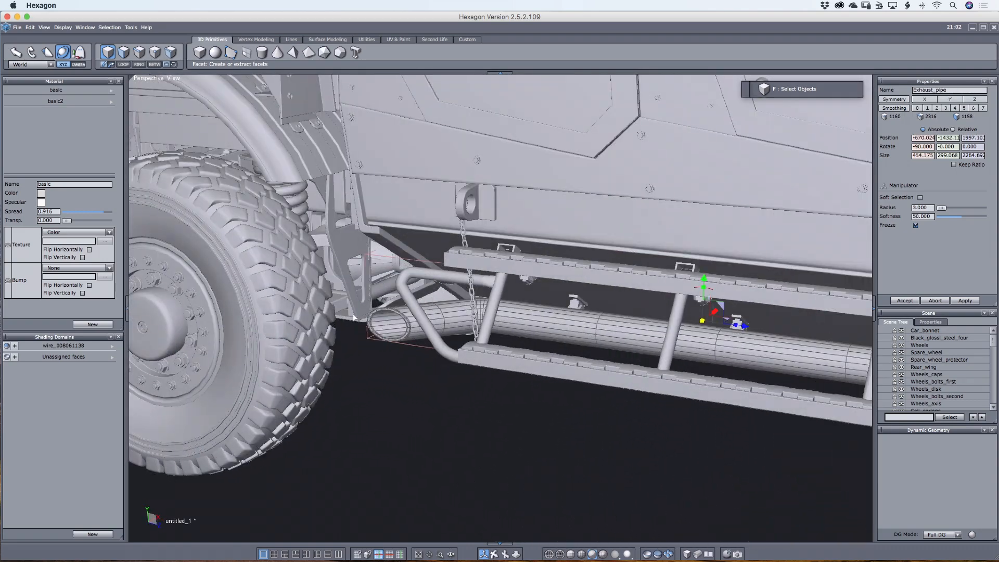
Examine the meshes around the vehicle's side step, rear wheel and wheel arch.
click(484, 345)
middle_drag(364, 201, 449, 247)
right_drag(398, 223, 383, 215)
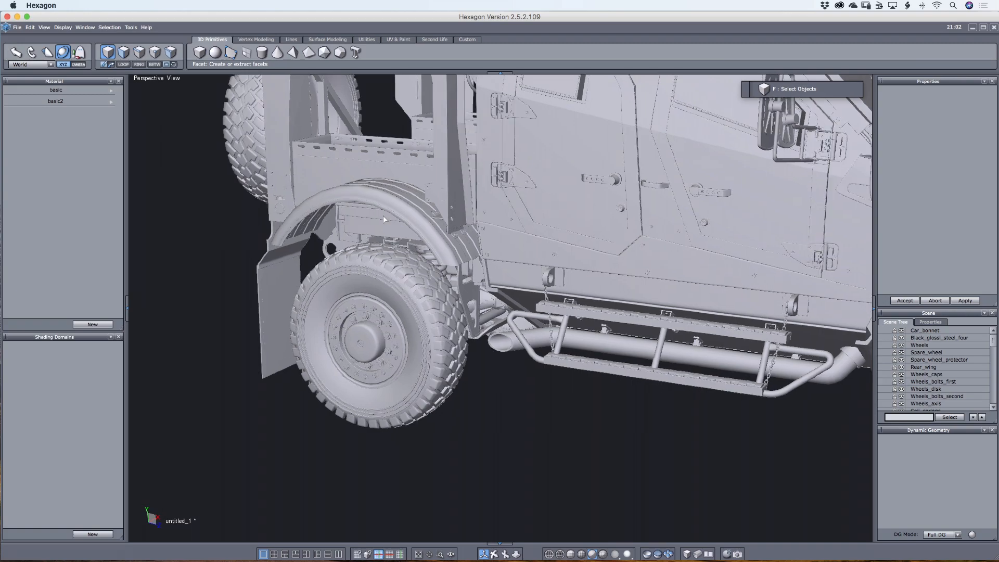
middle_drag(383, 215, 427, 327)
click(426, 327)
scroll(426, 327, down, 3)
right_drag(437, 297, 533, 226)
Select the vehicle's roof and its window glass, and examine the turret meshes up close.
click(533, 226)
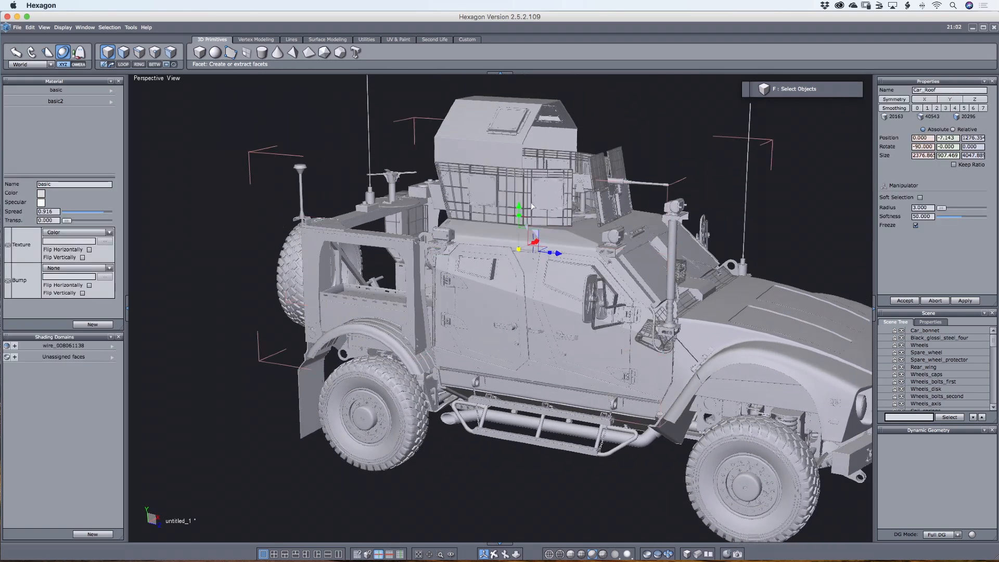
scroll(566, 235, up, 5)
click(565, 233)
scroll(565, 233, down, 3)
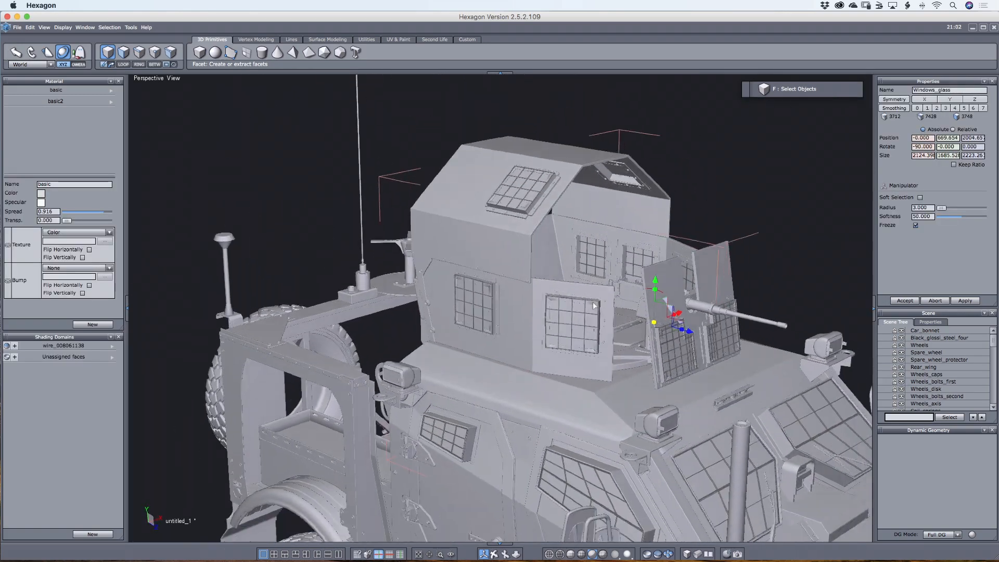
middle_drag(651, 348, 533, 291)
click(529, 290)
scroll(538, 293, up, 5)
scroll(535, 294, up, 2)
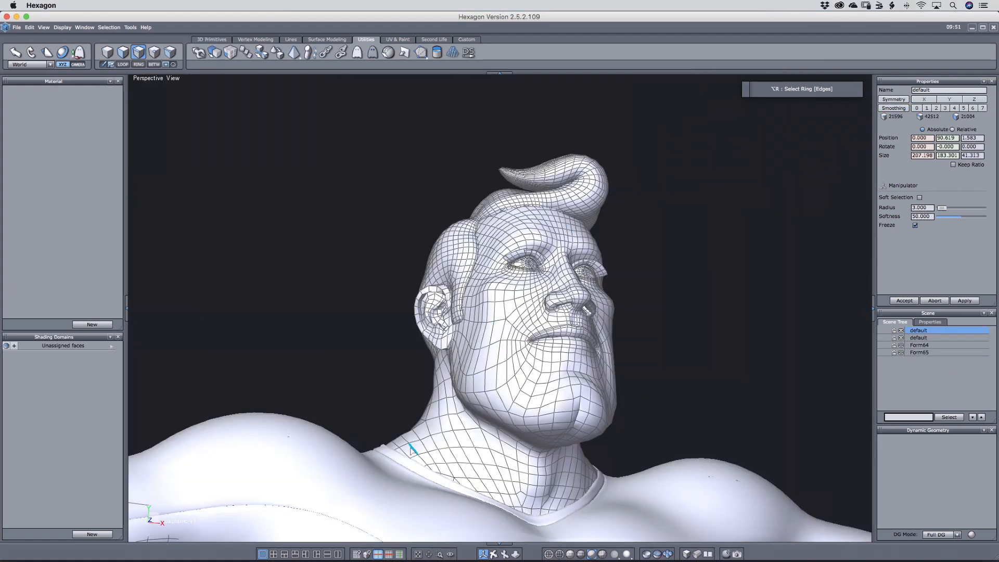
Select the ring of edges around the character's neck, and move the selected lower-leg points using soft selection.
click(413, 450)
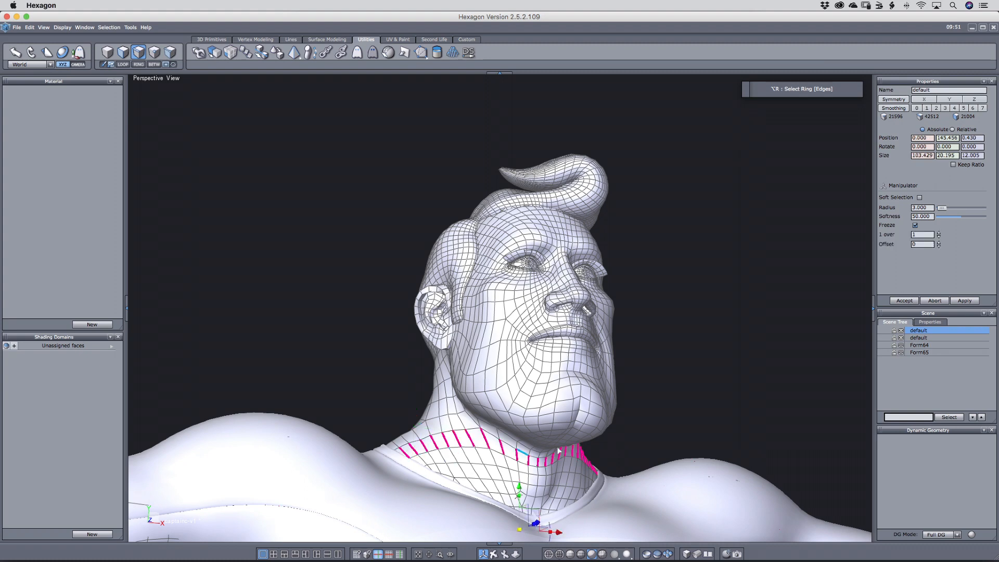
middle_drag(669, 426, 671, 420)
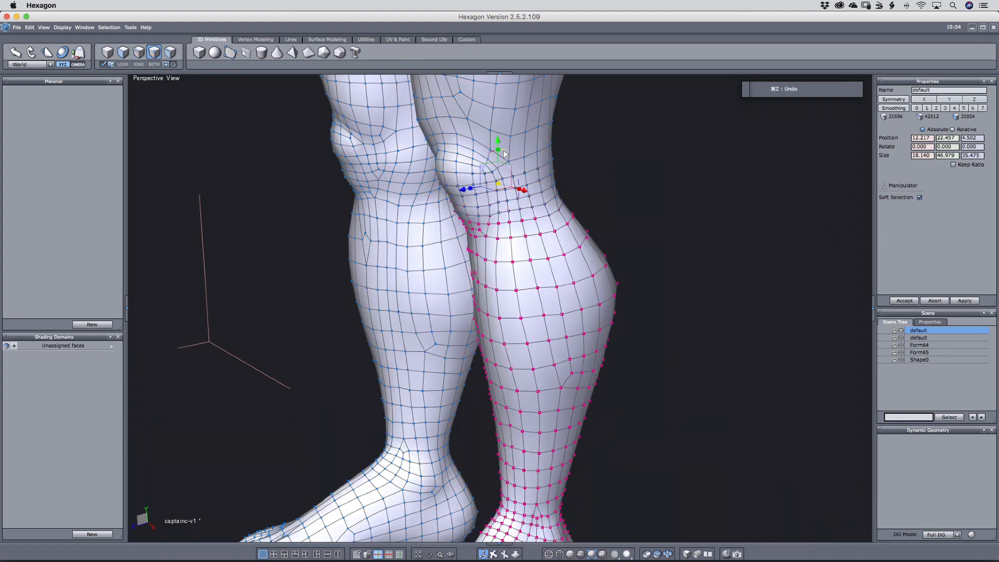
drag(483, 156, 492, 159)
middle_drag(523, 198, 482, 203)
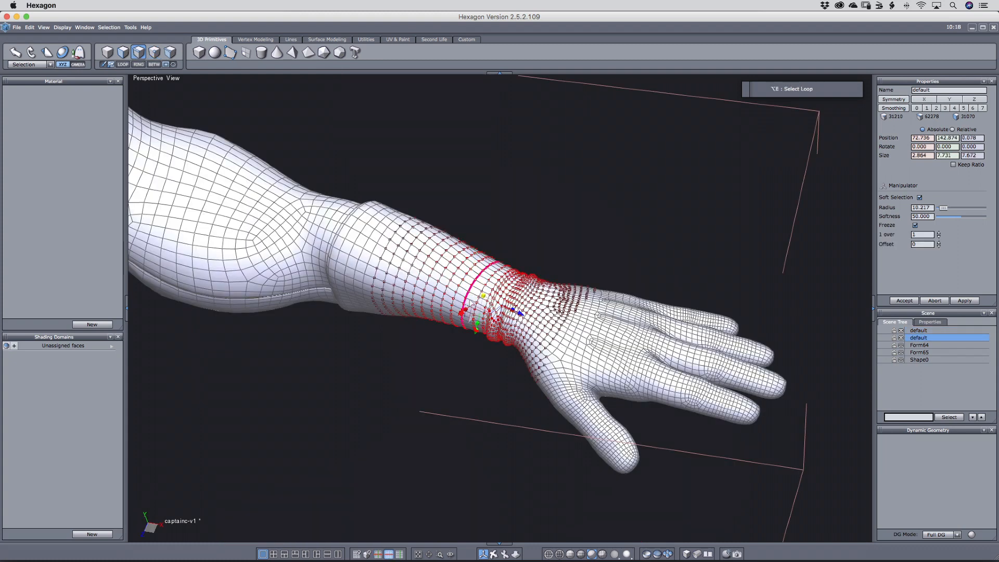
Adjust the edge loop near the character's wrist with soft selection, and select and adjust a neighbouring forearm loop.
drag(484, 293, 482, 292)
click(456, 288)
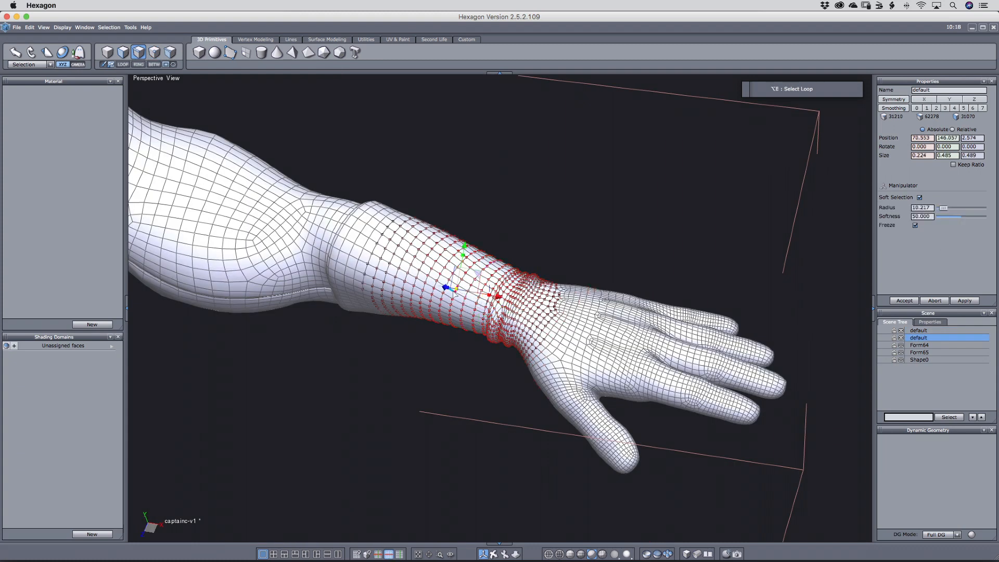
key(alt+e)
drag(473, 291, 470, 290)
middle_drag(471, 318, 460, 314)
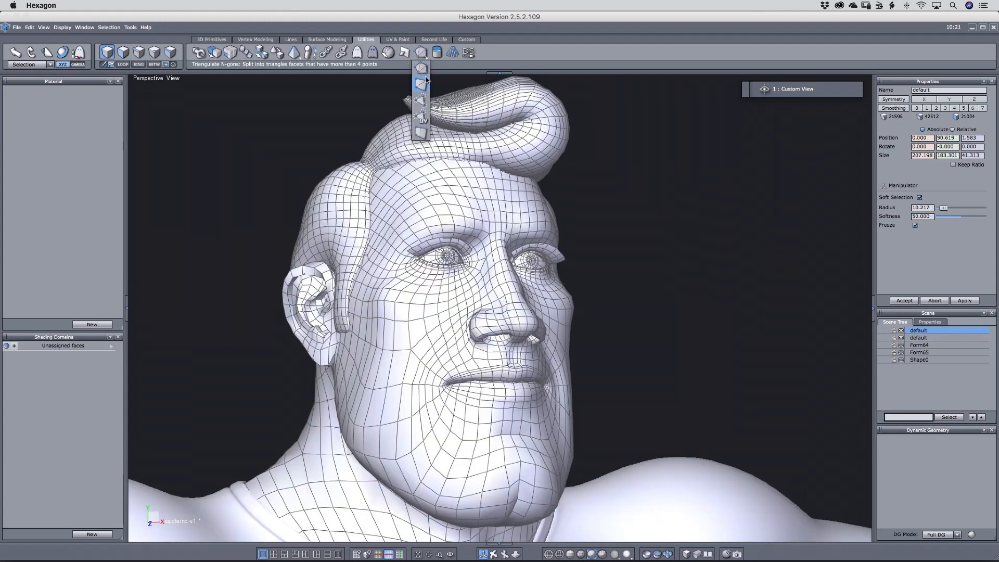
Triangulate the non-planar faces of the character's head mesh and view the result.
click(422, 69)
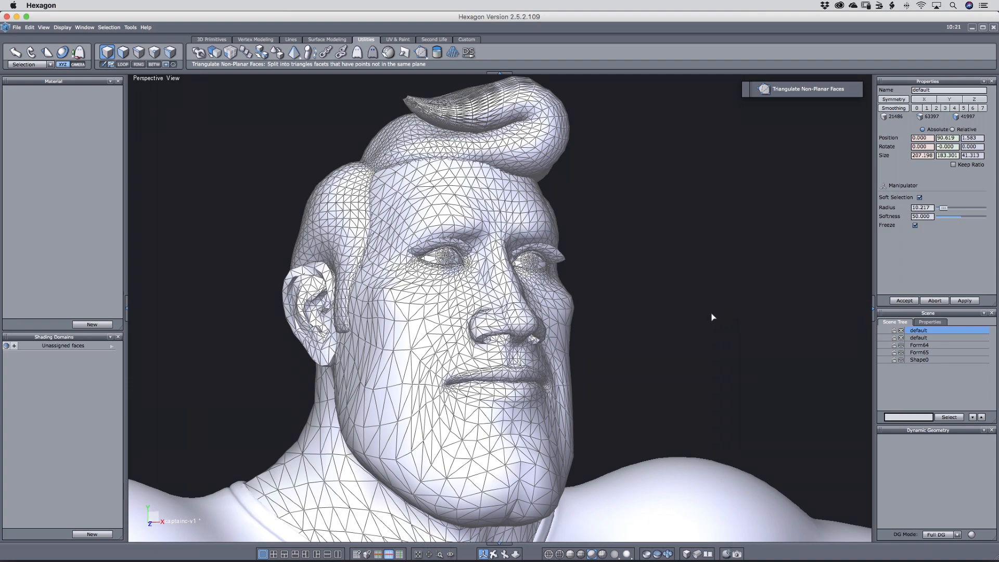
middle_drag(751, 337, 573, 333)
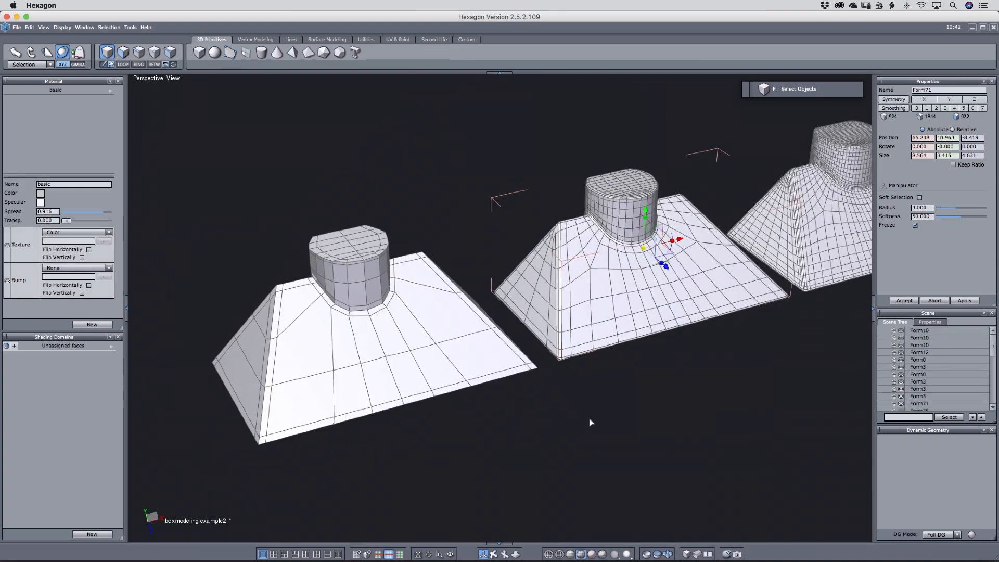
Select the large five-sided face beside the cylinder on the coarsest roof form.
middle_drag(591, 422, 649, 388)
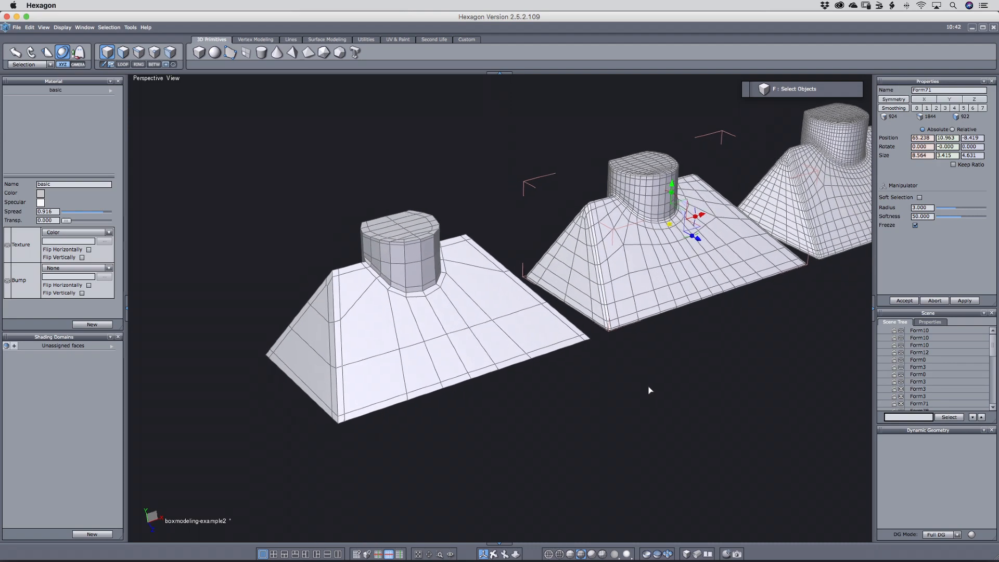
click(427, 329)
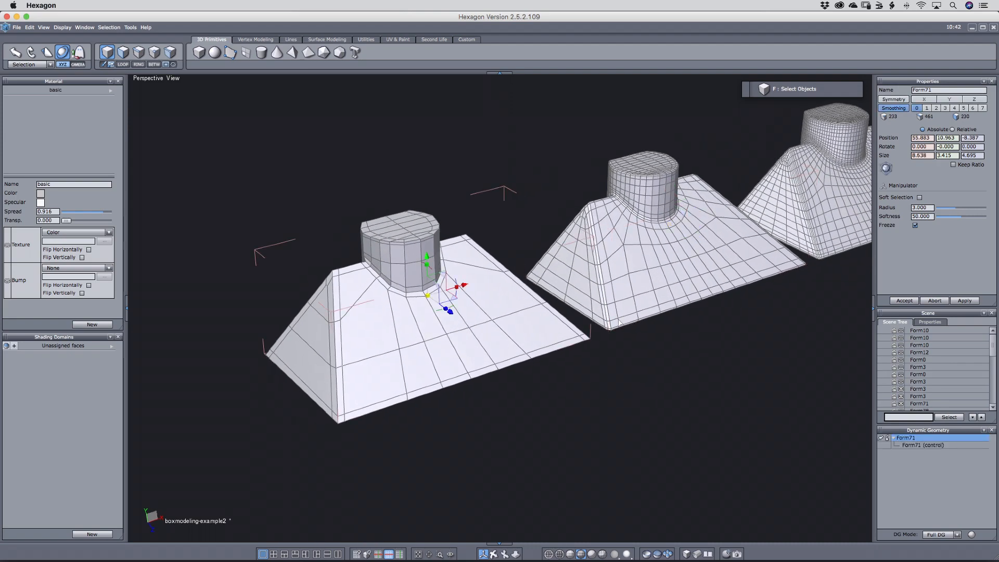
middle_drag(559, 340, 512, 335)
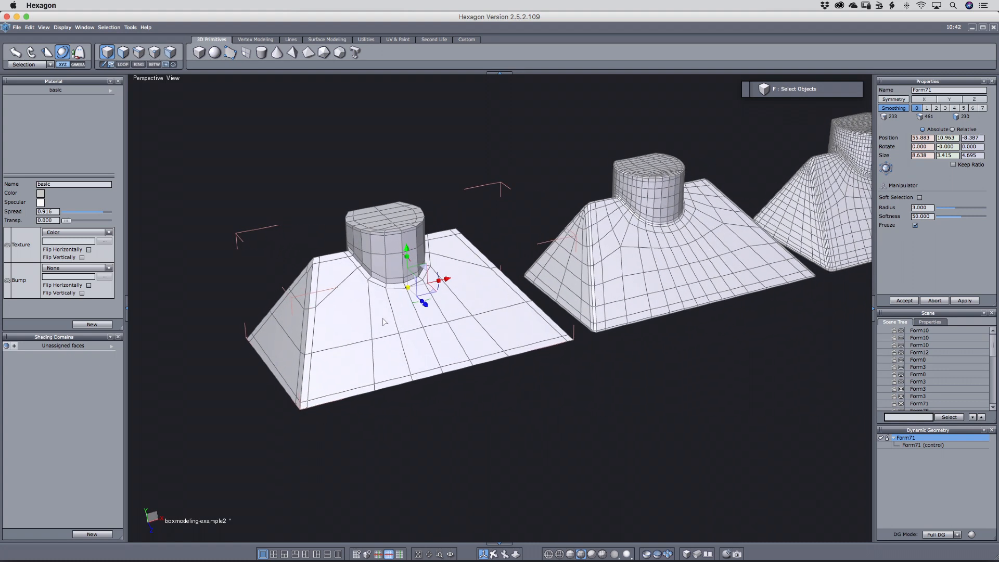
key(d)
click(359, 307)
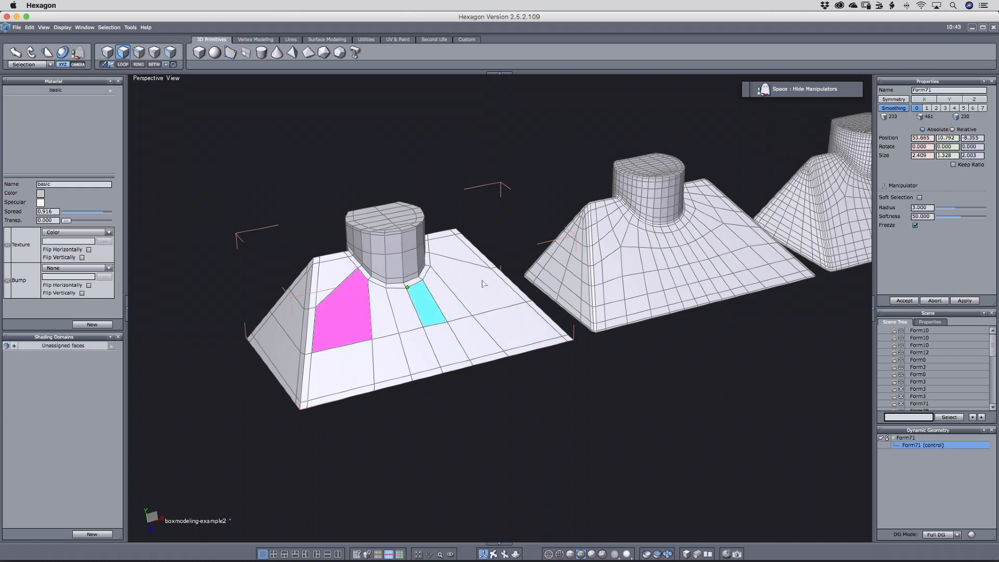
Hide the manipulators and select the subdivided faces in the matching area of the middle roof form.
key(space)
key(f)
click(617, 258)
key(d)
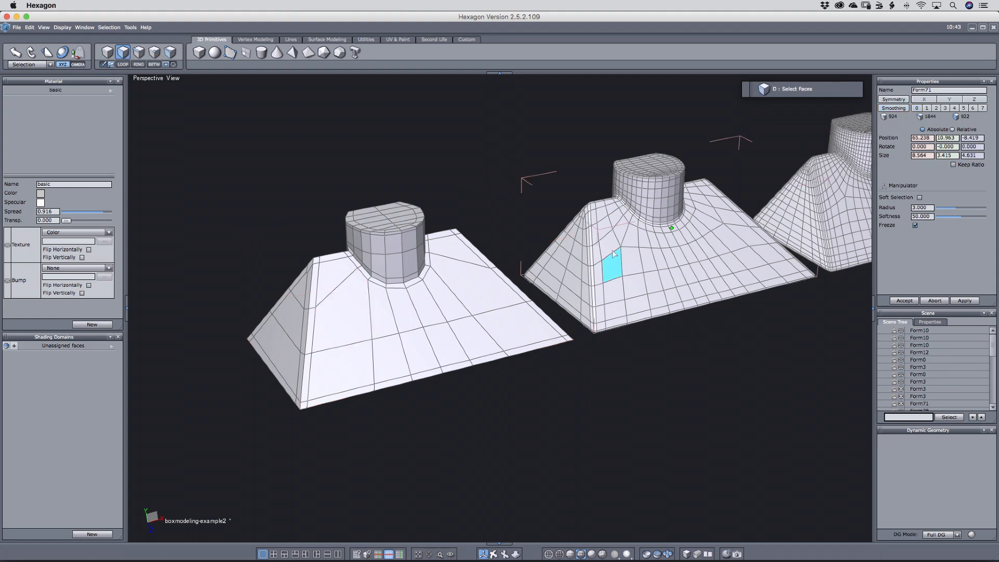
drag(613, 255, 629, 264)
shift+click(623, 229)
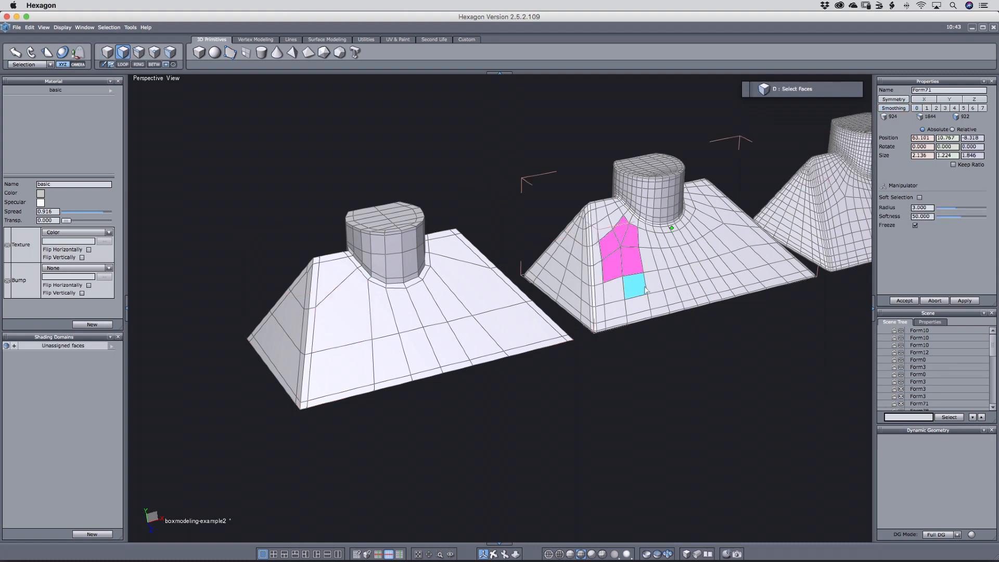
right_drag(646, 286, 635, 284)
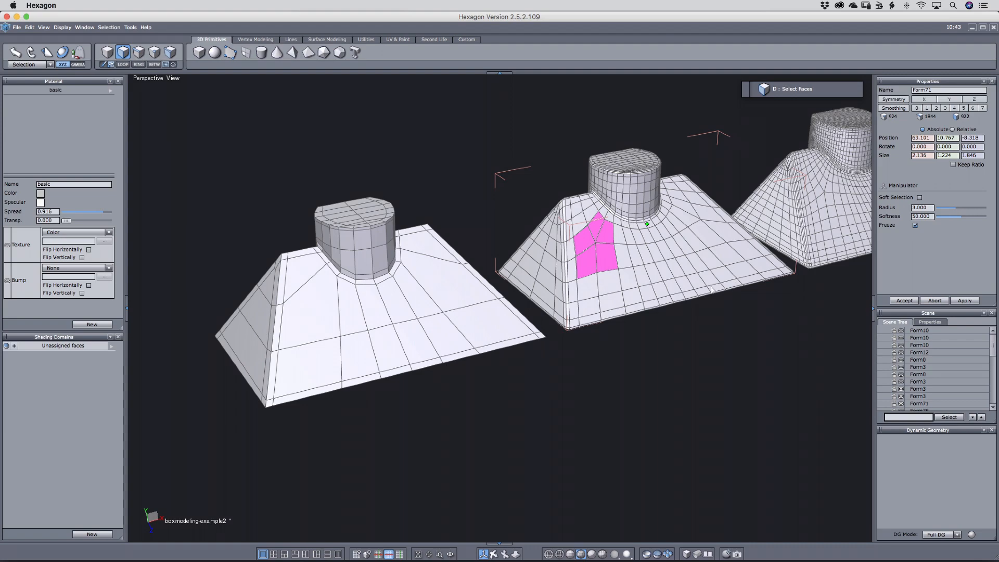
Return to object selection and compare the edge flow of the roof forms with that of the second example set.
key(f)
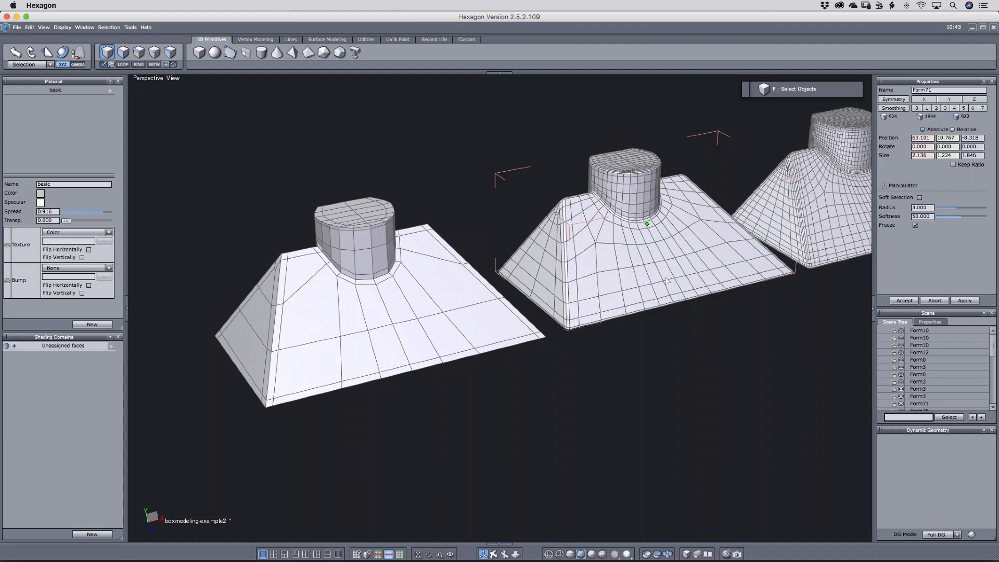
middle_drag(775, 197, 135, 216)
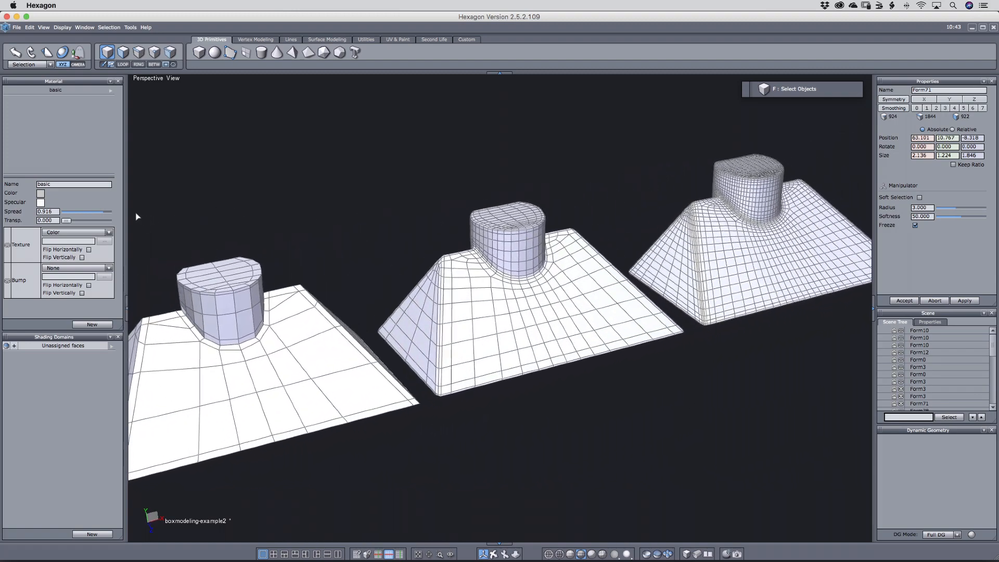
middle_drag(341, 319, 452, 304)
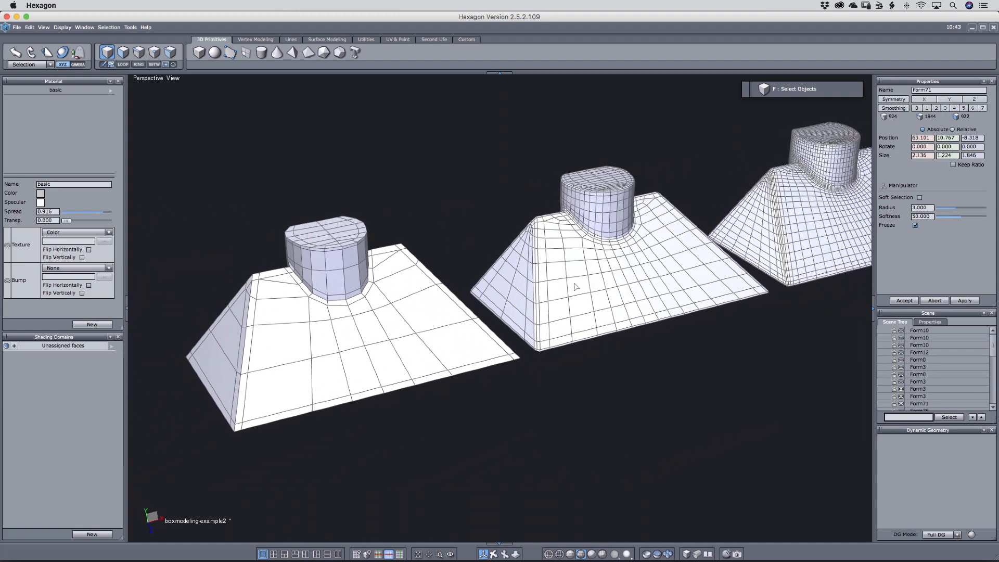
click(605, 271)
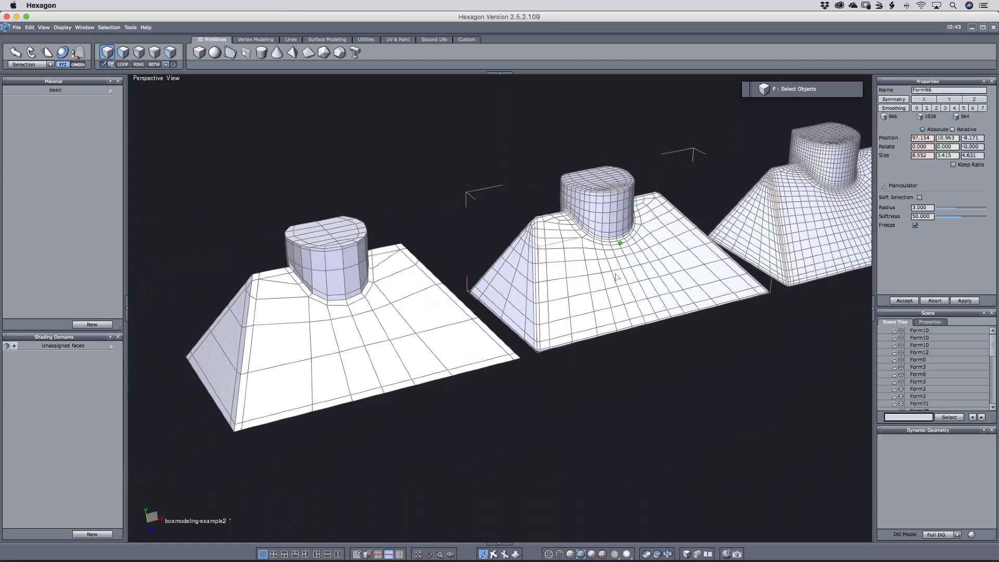
middle_drag(270, 335, 860, 319)
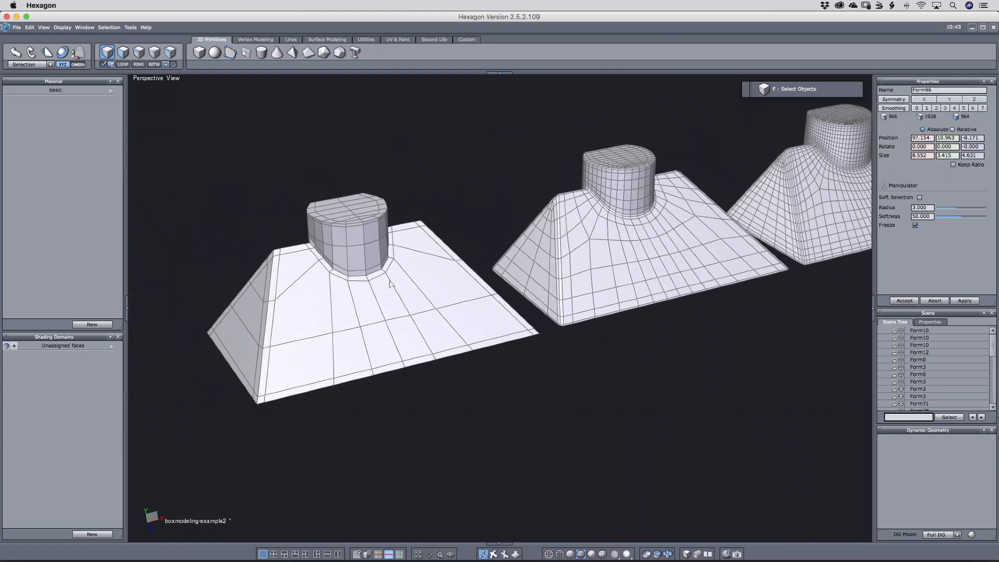
Turn on X symmetry for the coarsest roof form and tessellate a new edge across the large face beside the cylinder.
click(313, 304)
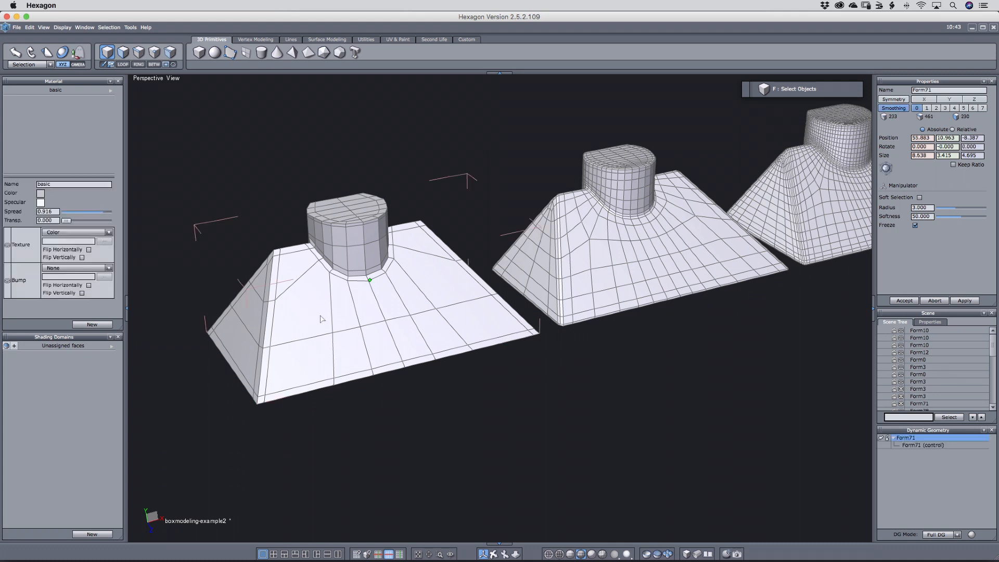
click(893, 99)
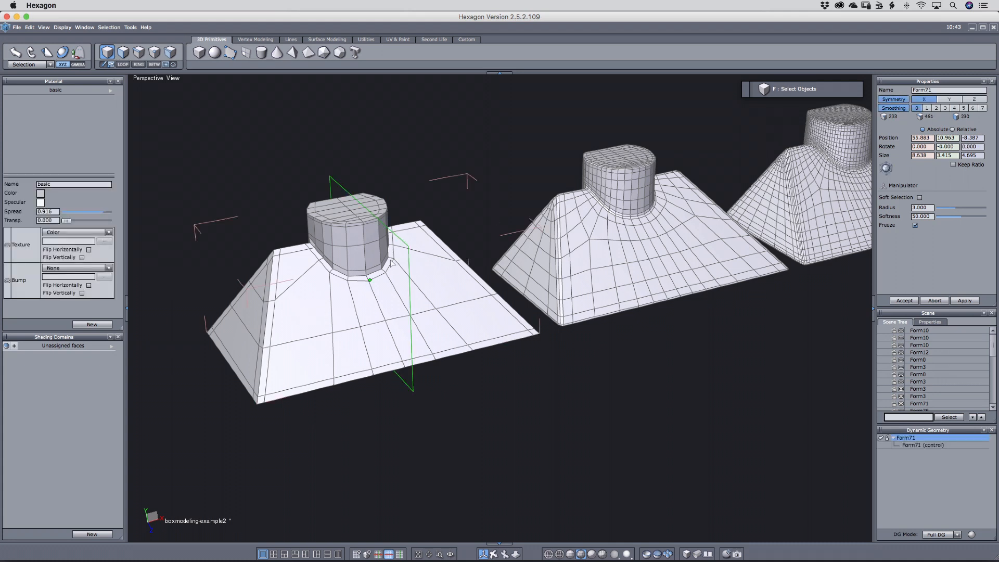
key(x)
click(274, 300)
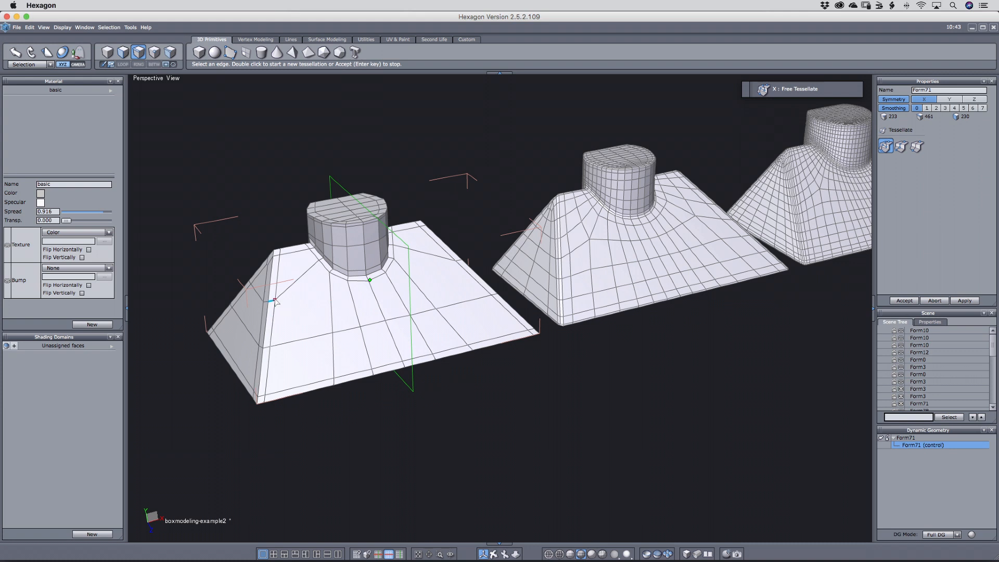
click(332, 307)
key(Return)
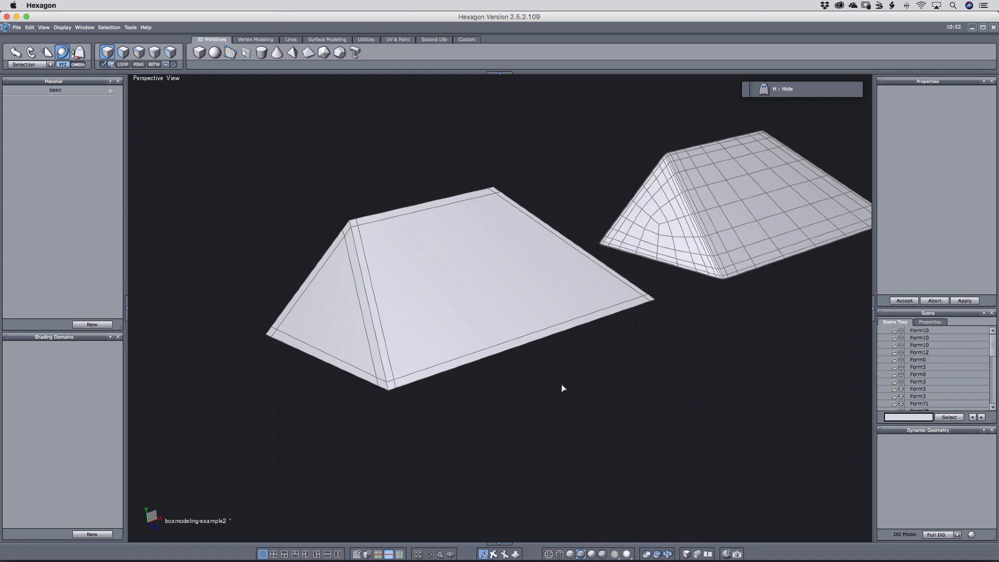
Select the triangular end face of the coarsest plain roof form and compare it with the matching end of the subdivided form.
click(442, 319)
key(d)
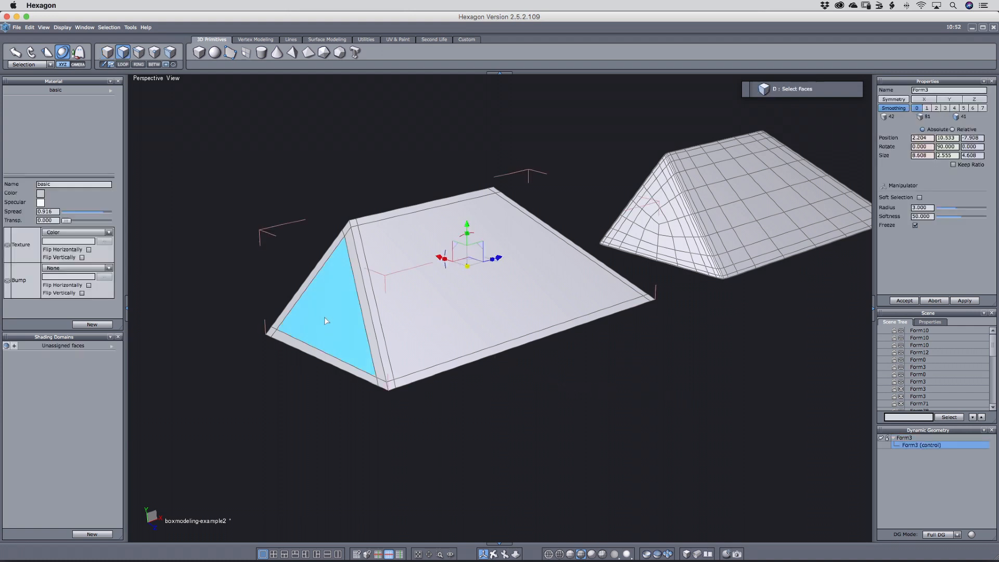
click(325, 318)
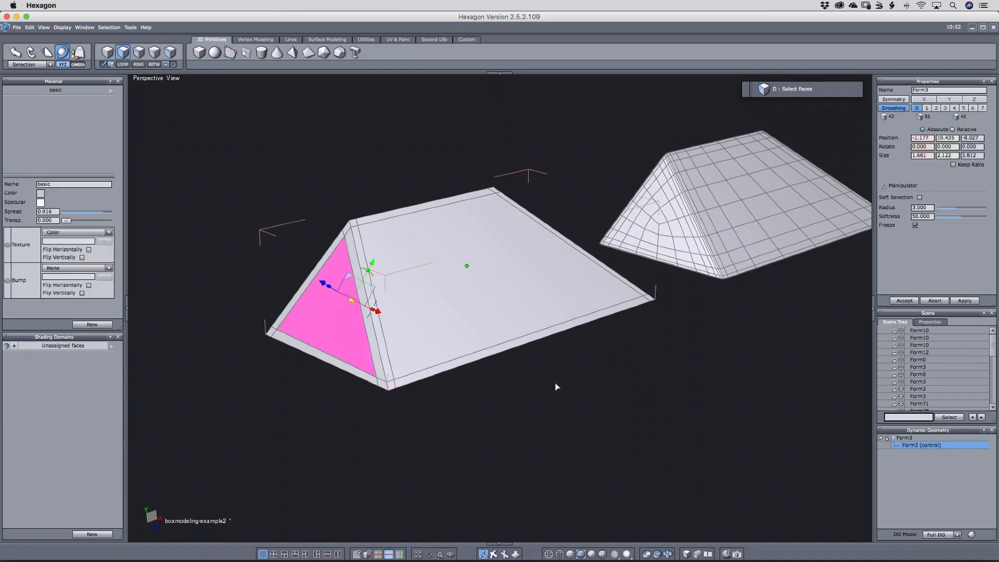
middle_drag(739, 320, 611, 334)
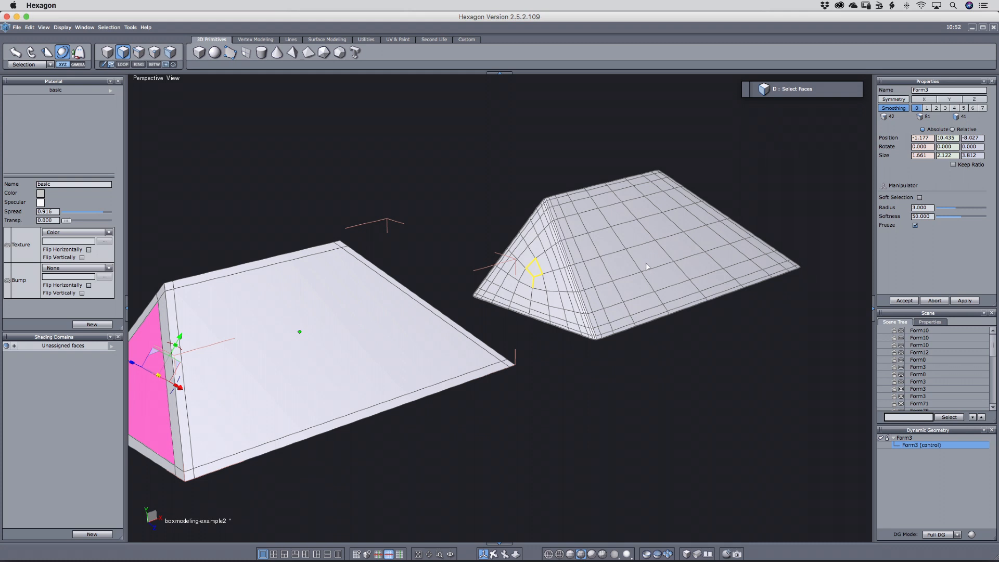
click(661, 378)
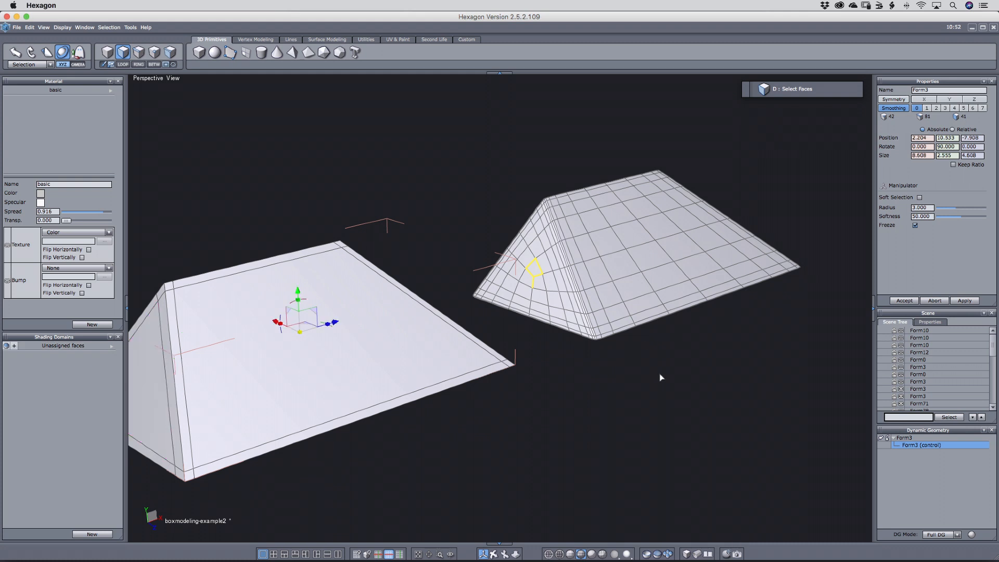
key(Escape)
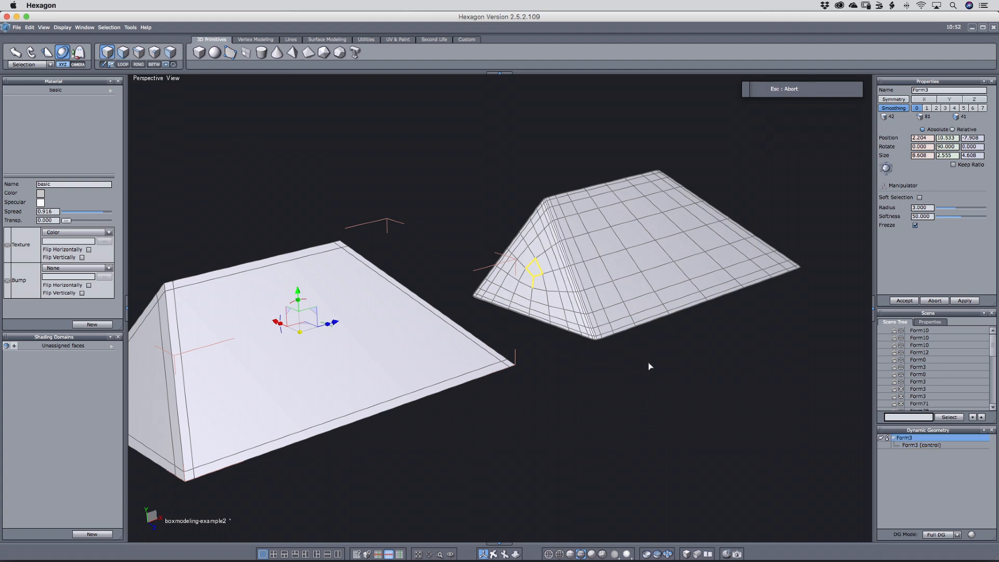
click(650, 362)
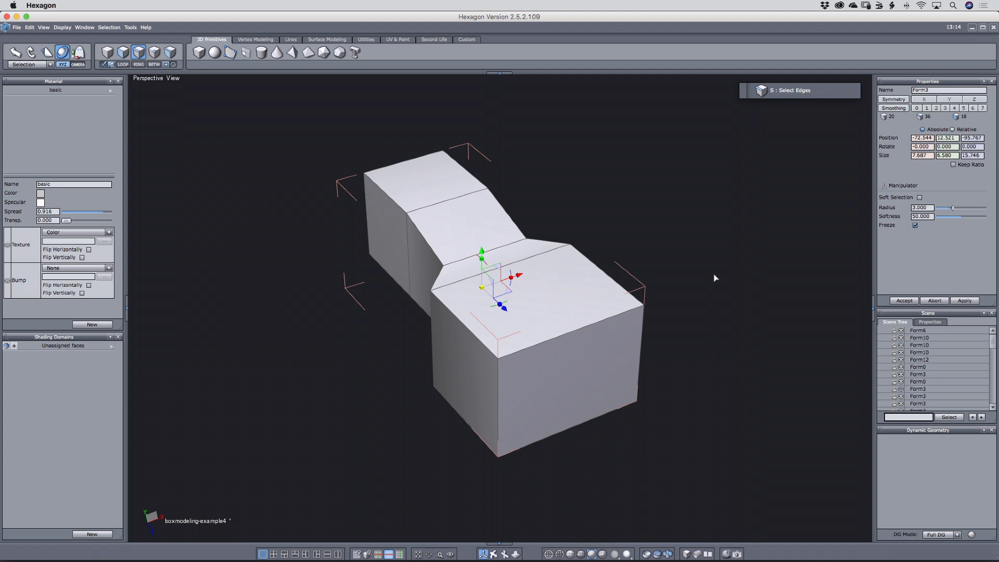
Increase the smoothing of the box-modeled form to level 1 and return to object selection.
middle_drag(523, 315, 569, 340)
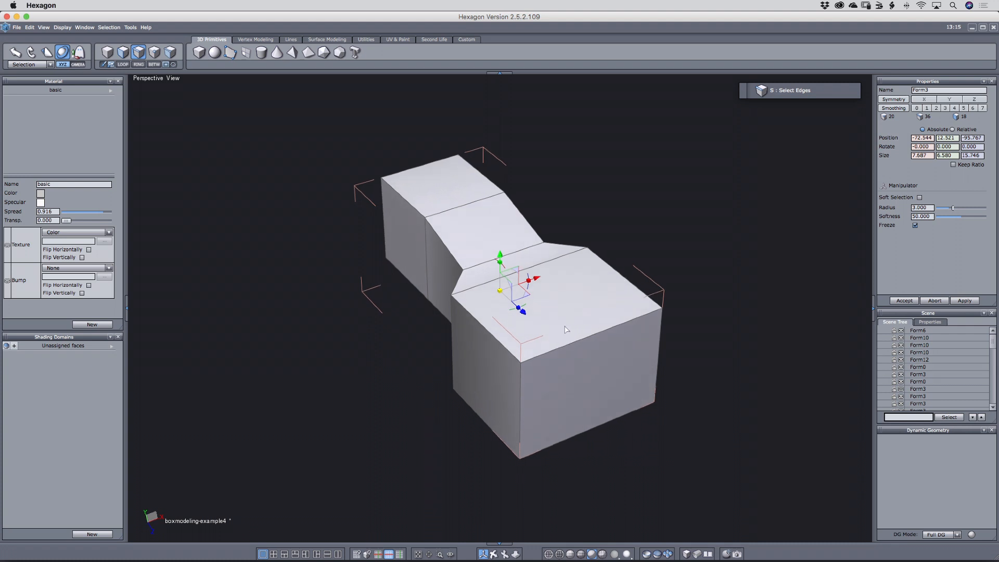
key(c)
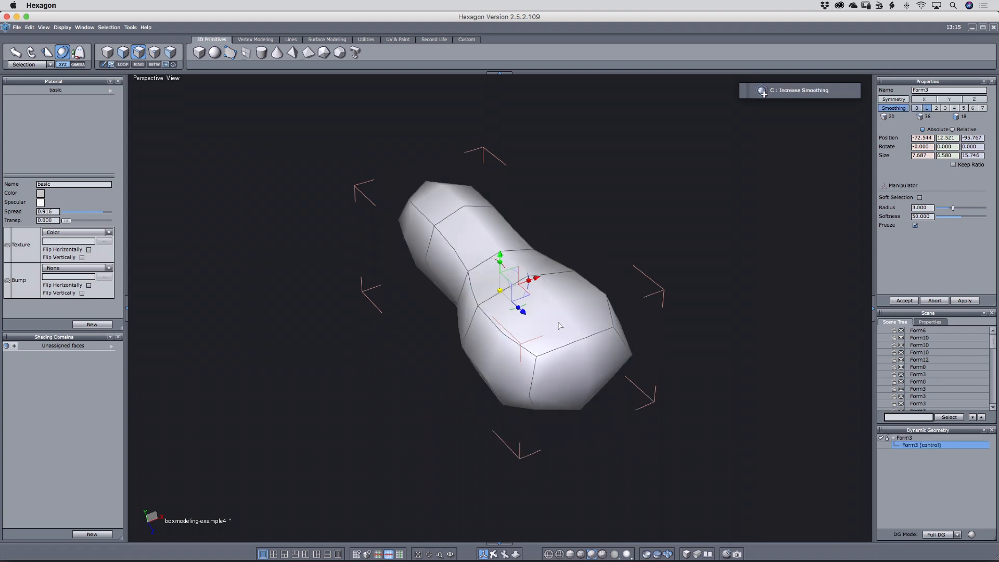
key(f)
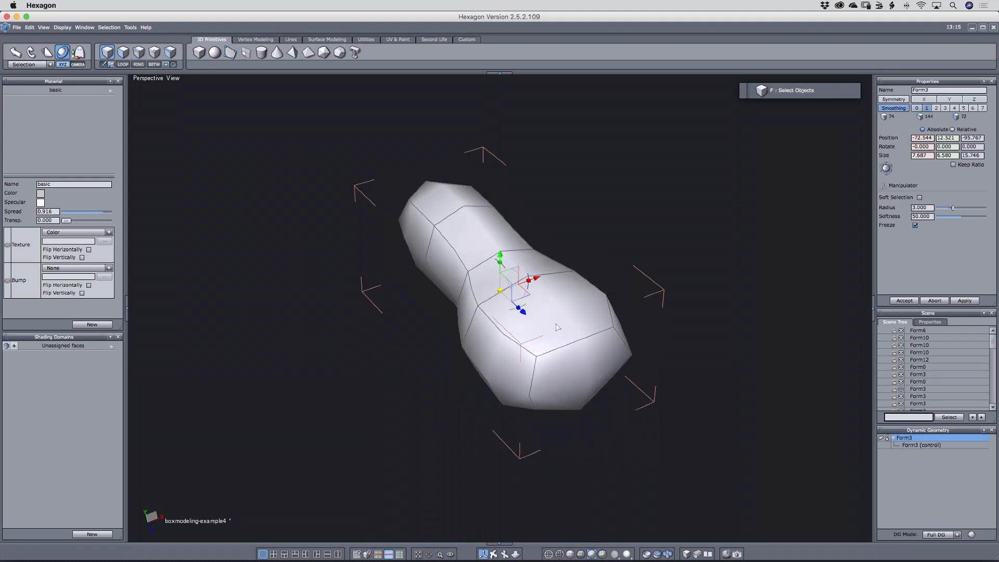
Preview each smoothing type on the form with the Smooth tool and return to the first type.
click(885, 168)
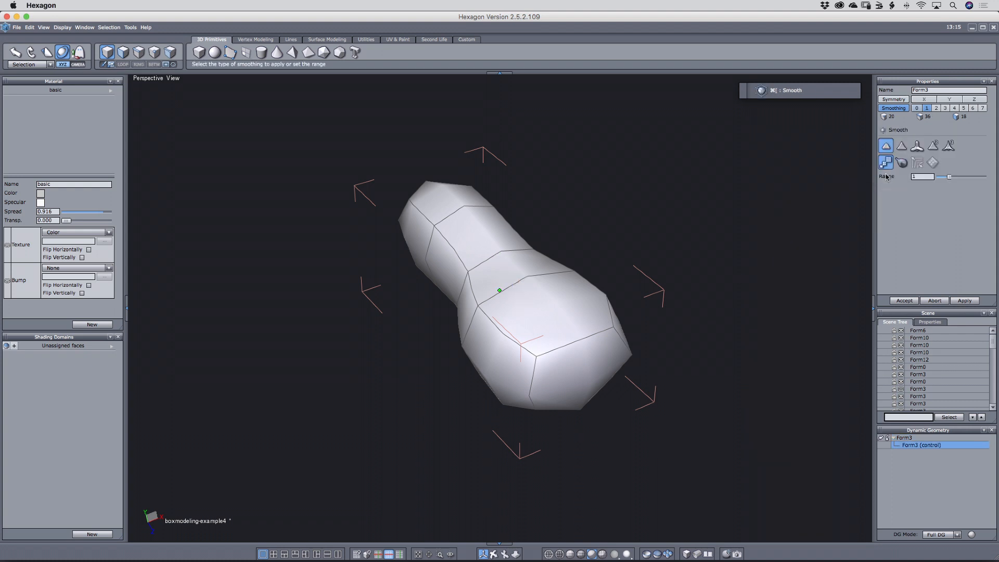
click(903, 147)
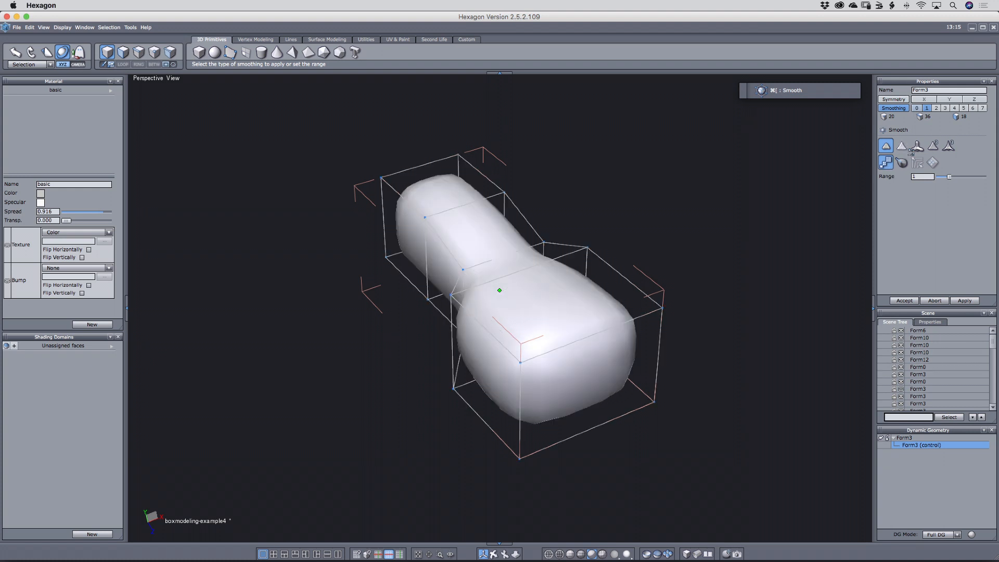
click(918, 147)
click(934, 148)
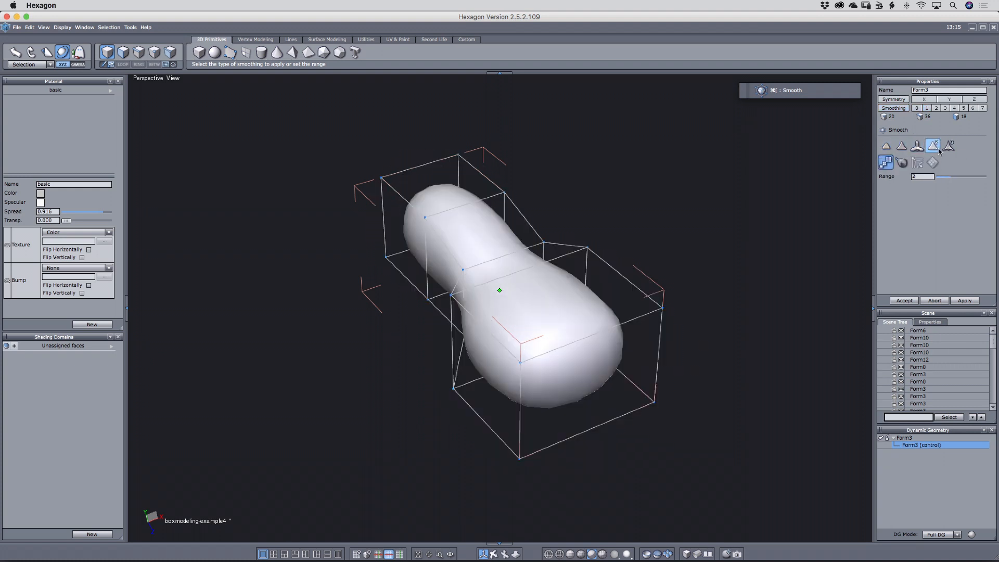
click(941, 149)
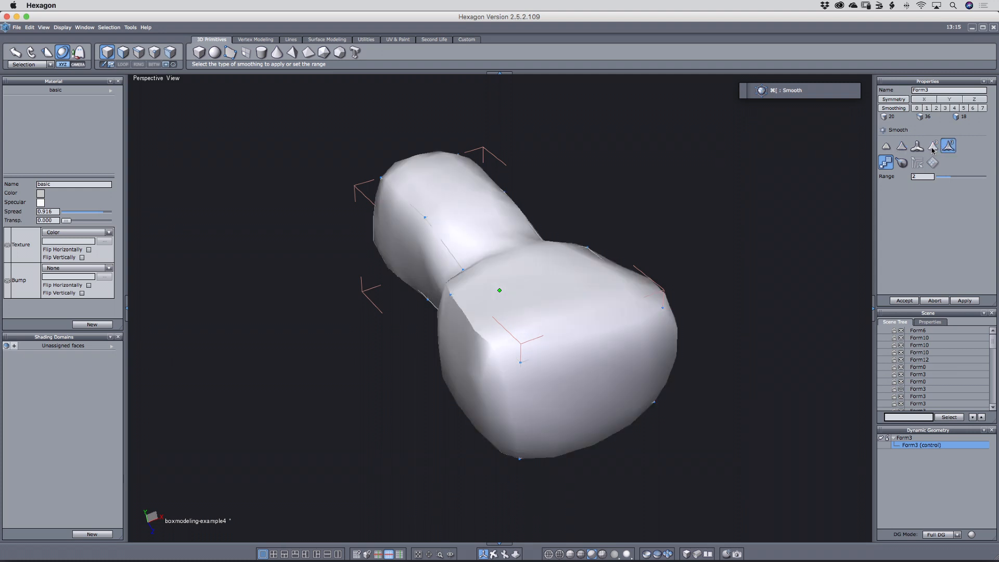
click(933, 148)
click(918, 147)
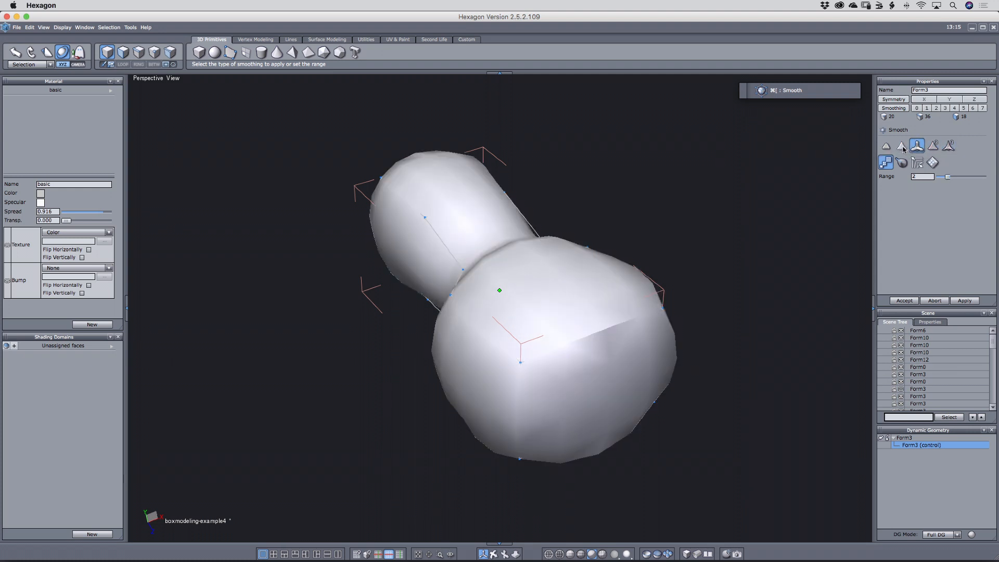
click(902, 149)
click(885, 152)
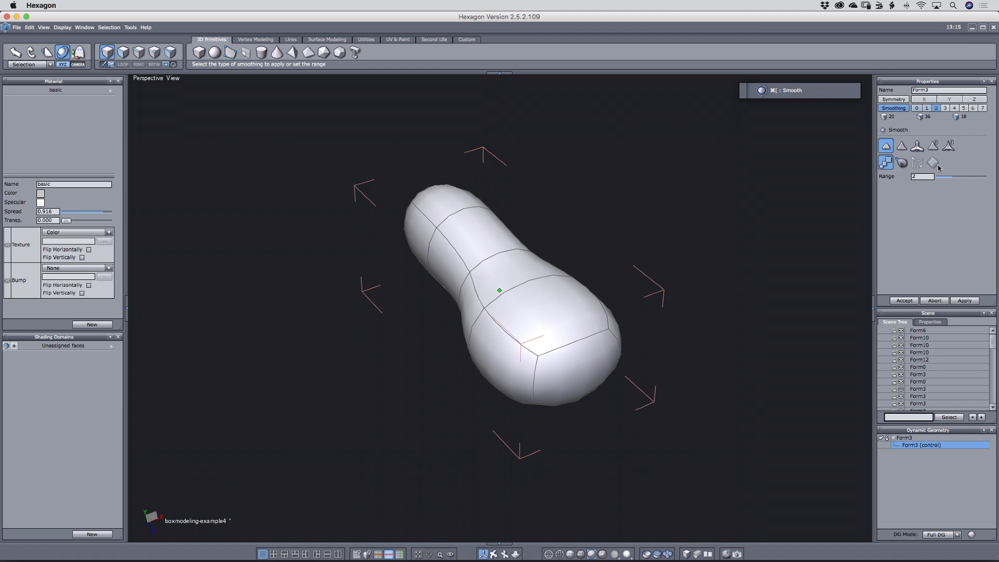
Compare the form at smoothing ranges between 0 and 3.
click(886, 165)
key(plus)
key(plus)
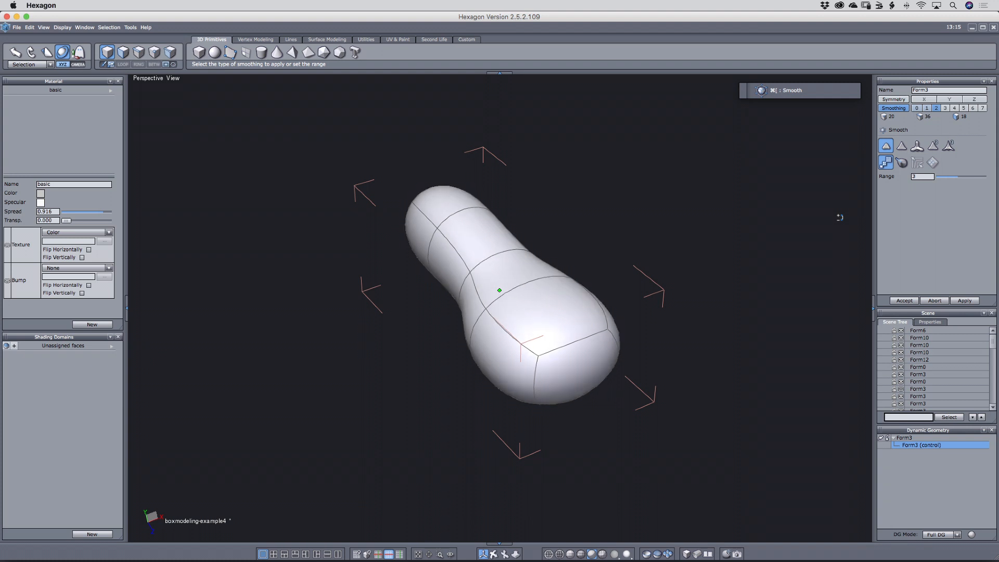
key(minus)
key(minus)
key(minus)
key(minus)
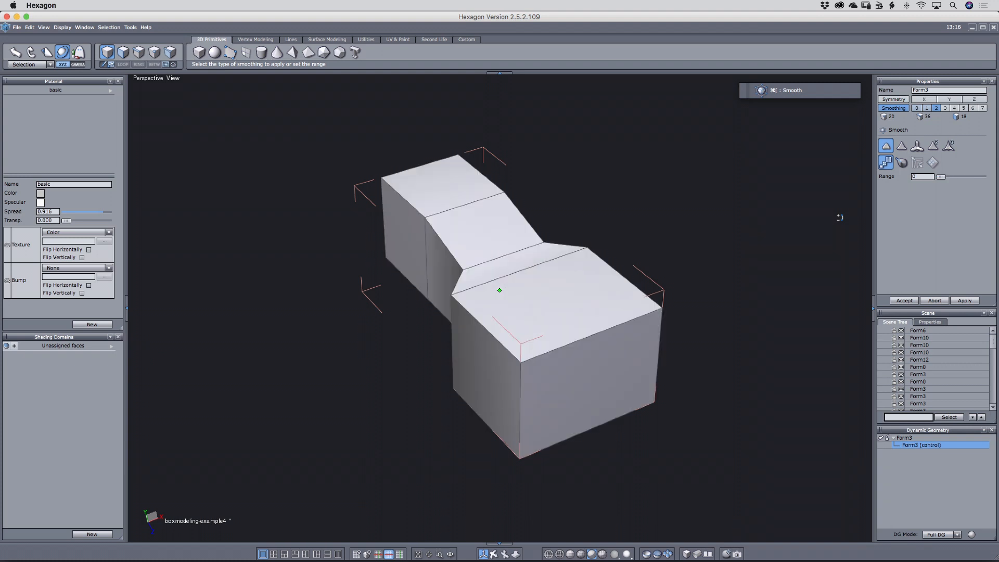
key(plus)
key(plus)
key(minus)
key(minus)
key(plus)
key(plus)
key(minus)
key(minus)
Set the smoothing range to 3 and accept the smoothing.
key(plus)
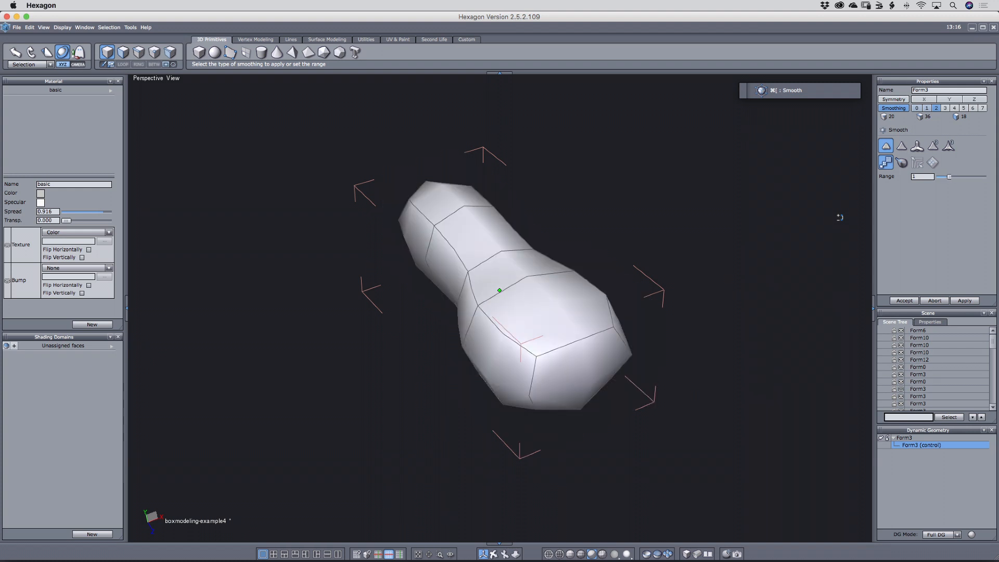
key(plus)
key(plus)
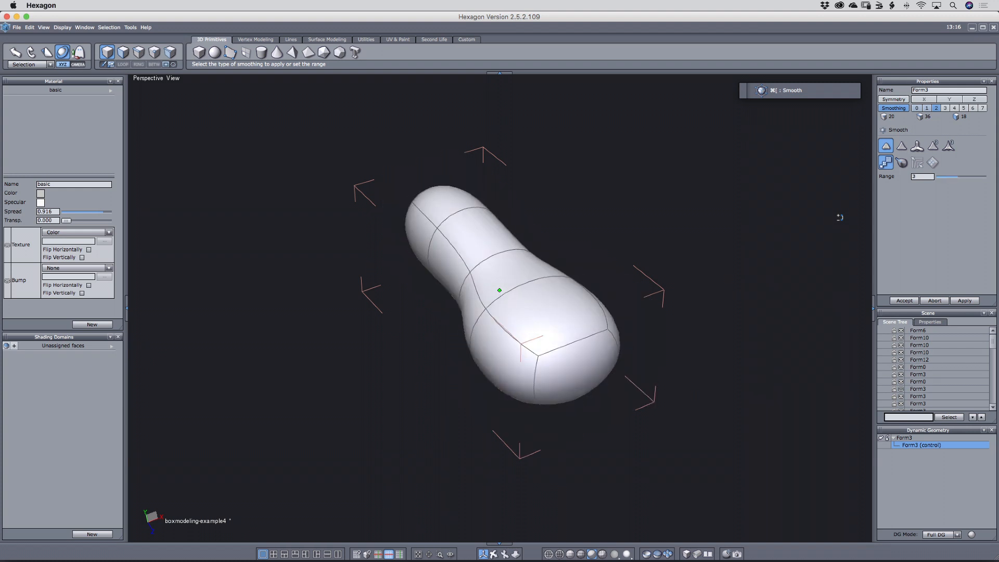
click(904, 301)
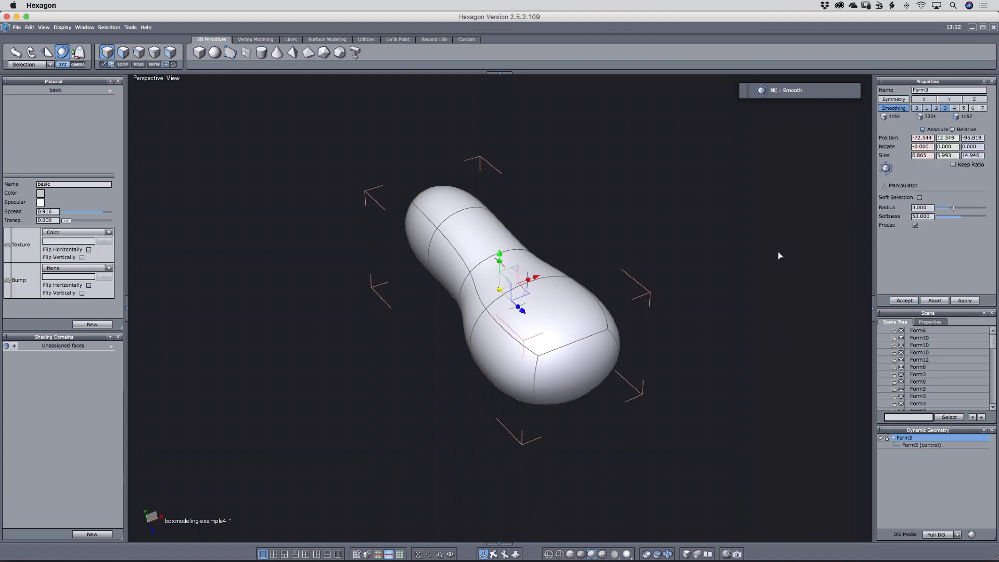
Reopen the Smooth tool in edge-breaking mode and break the front and near-side edges around the form's upper face.
key(super+bracketleft)
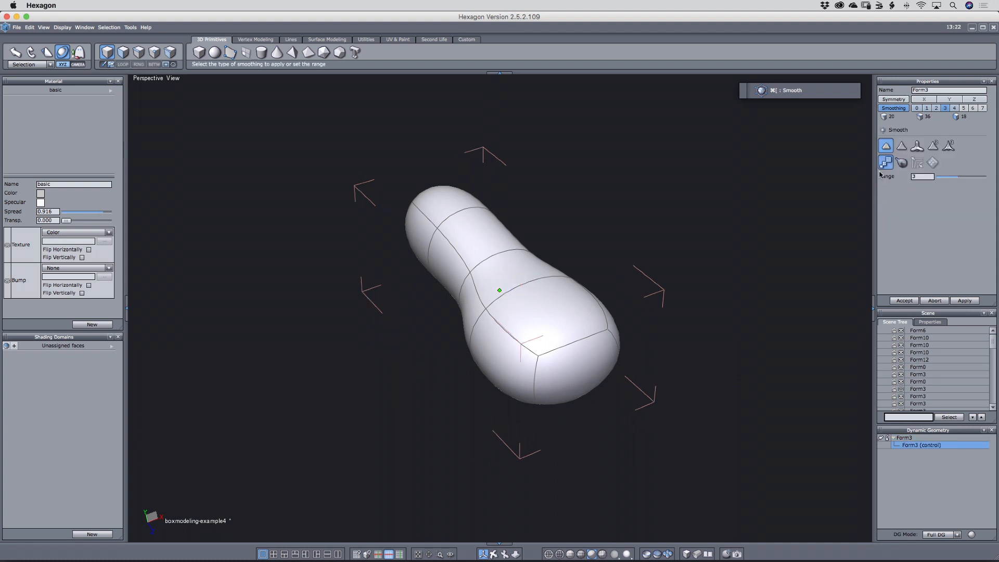
click(900, 163)
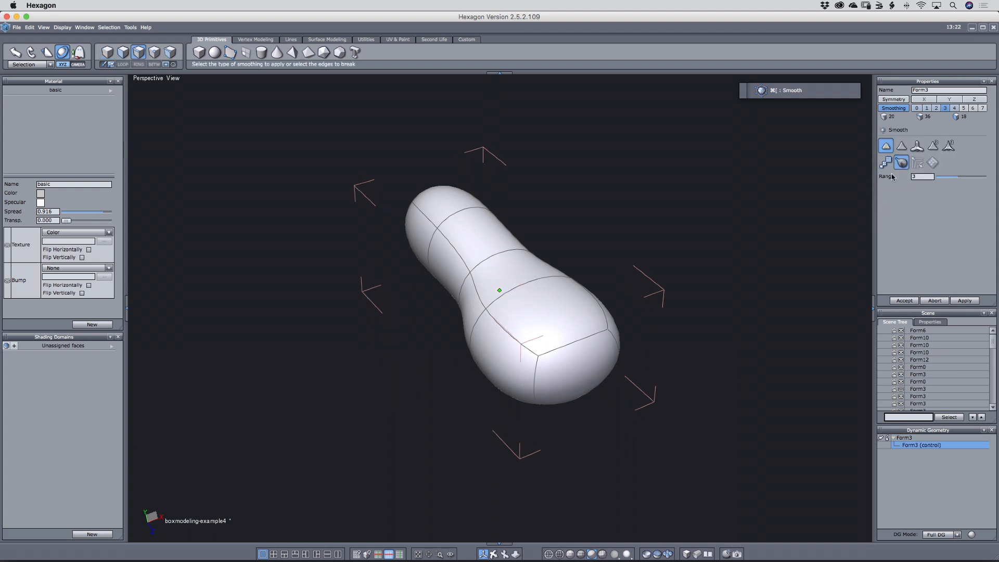
click(576, 344)
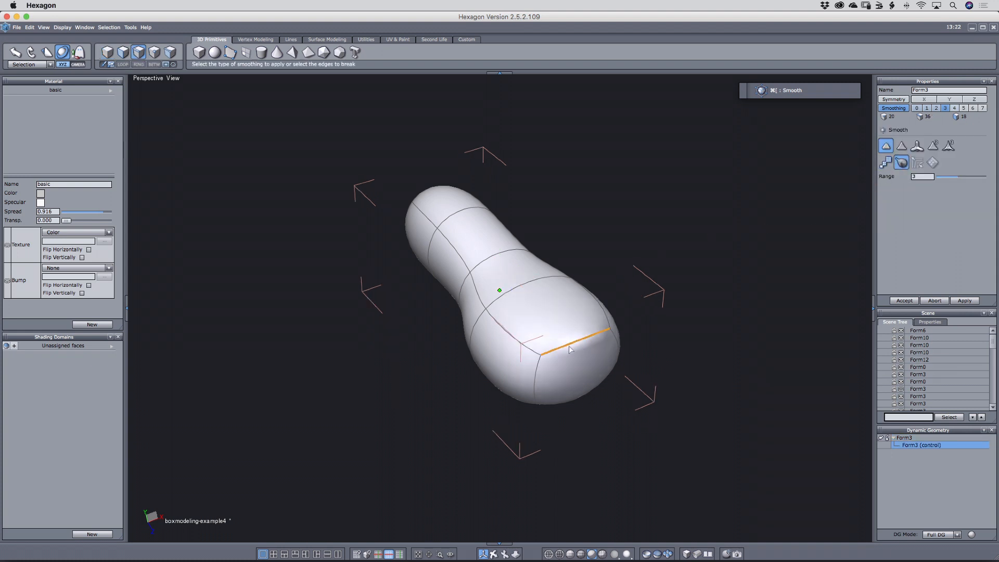
click(570, 349)
click(563, 349)
click(520, 345)
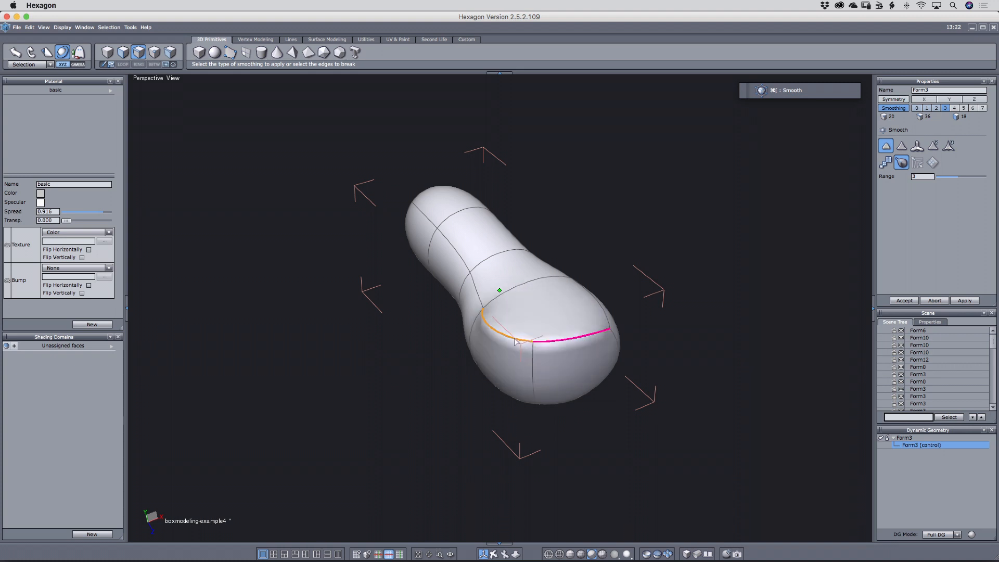
click(460, 285)
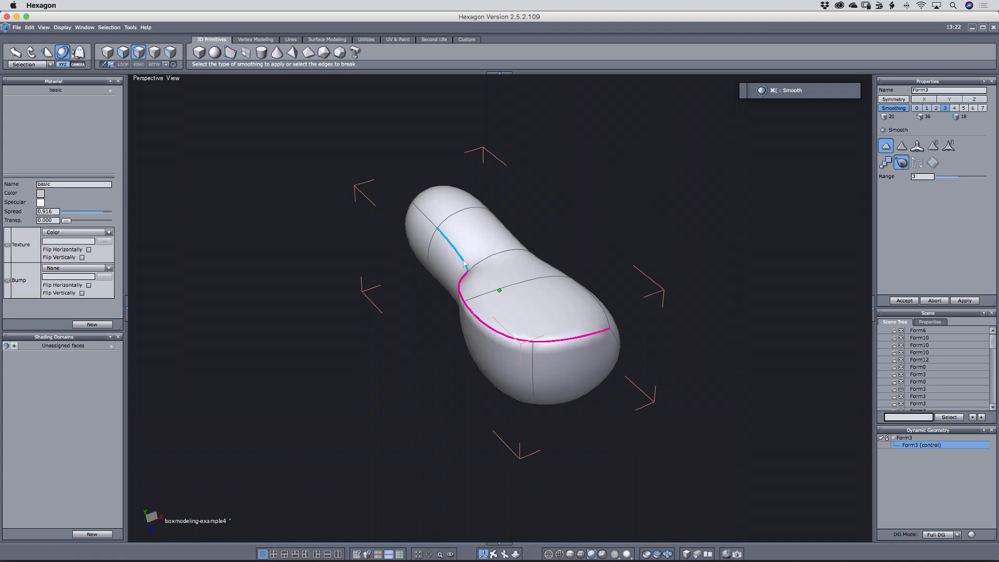
click(446, 244)
click(431, 221)
Break the remaining rear and far-side edges to complete the sharp rim around the form's upper face.
middle_drag(499, 226, 347, 210)
click(373, 209)
click(435, 210)
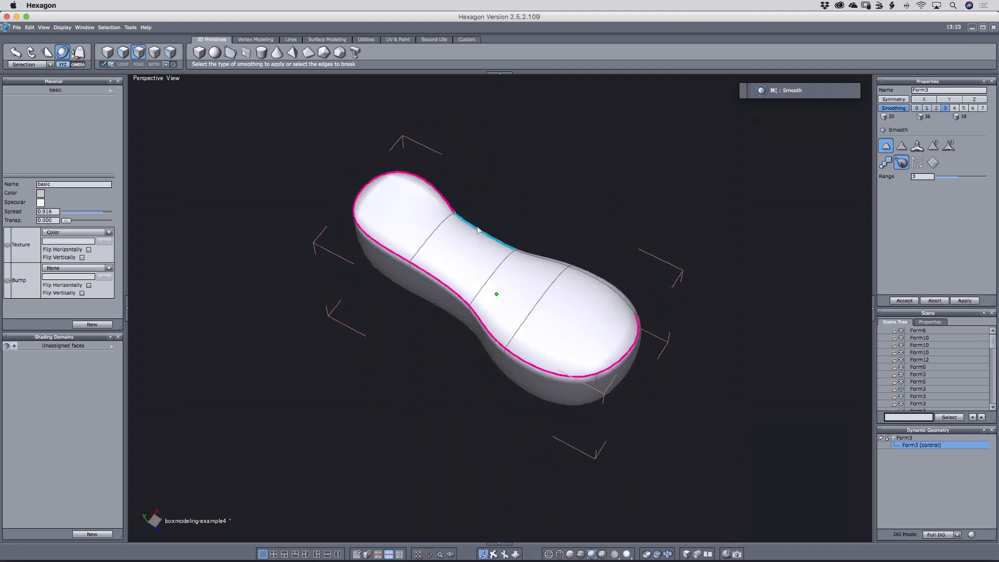
click(474, 227)
click(551, 262)
click(594, 281)
middle_drag(713, 364, 635, 289)
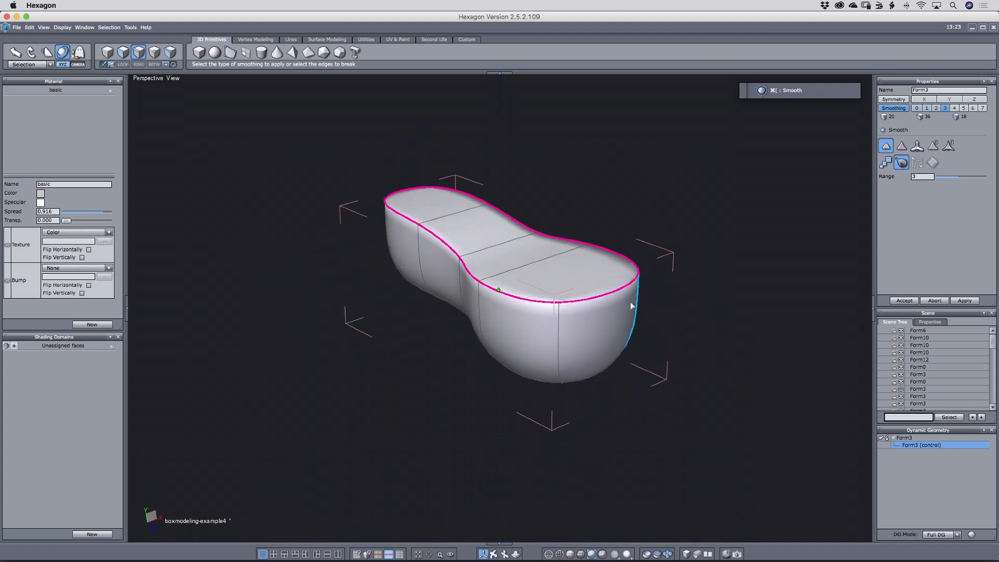
click(606, 306)
middle_drag(735, 320, 726, 335)
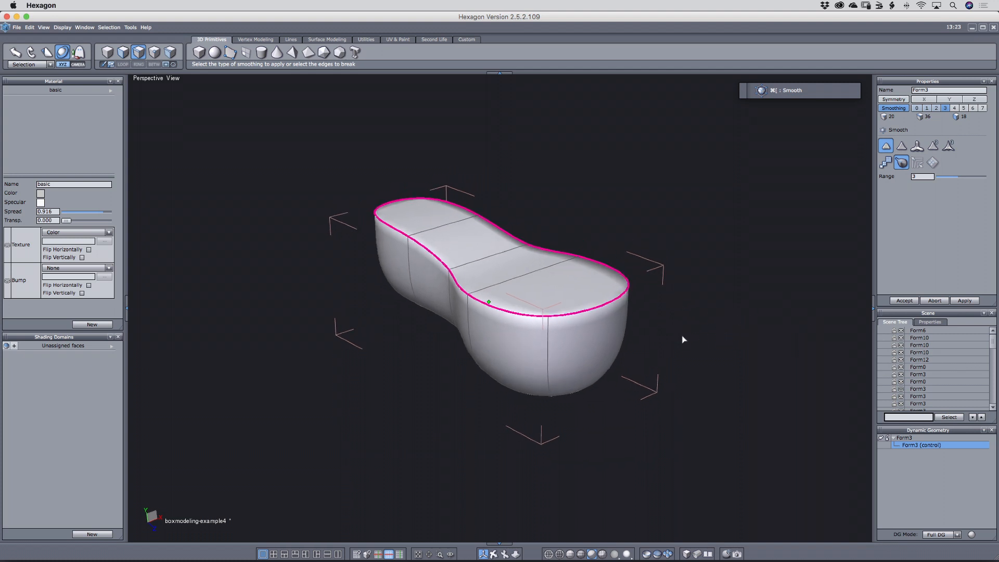
middle_drag(825, 436, 597, 409)
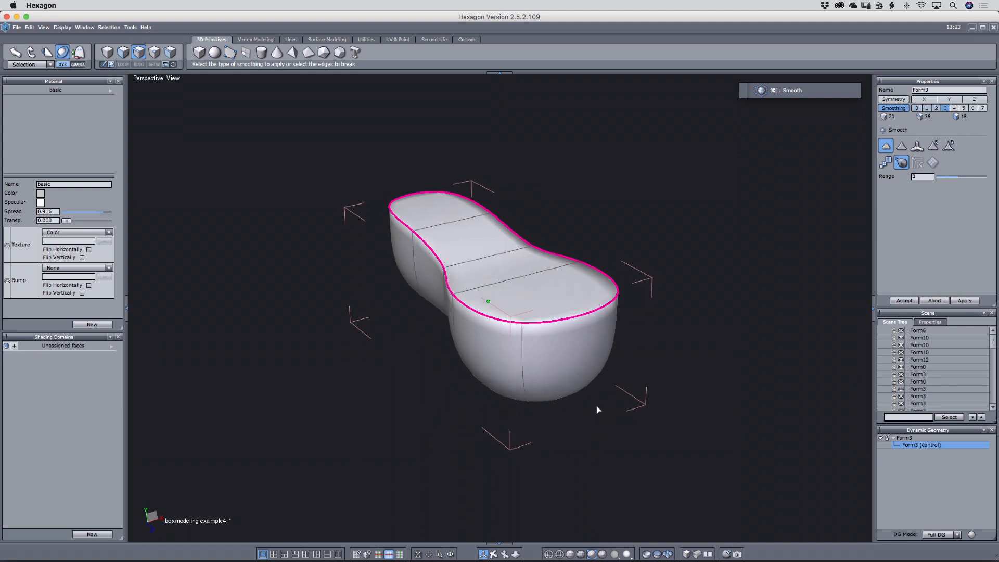
Remove the smoothing from the form to return to its box-shaped control mesh.
click(880, 438)
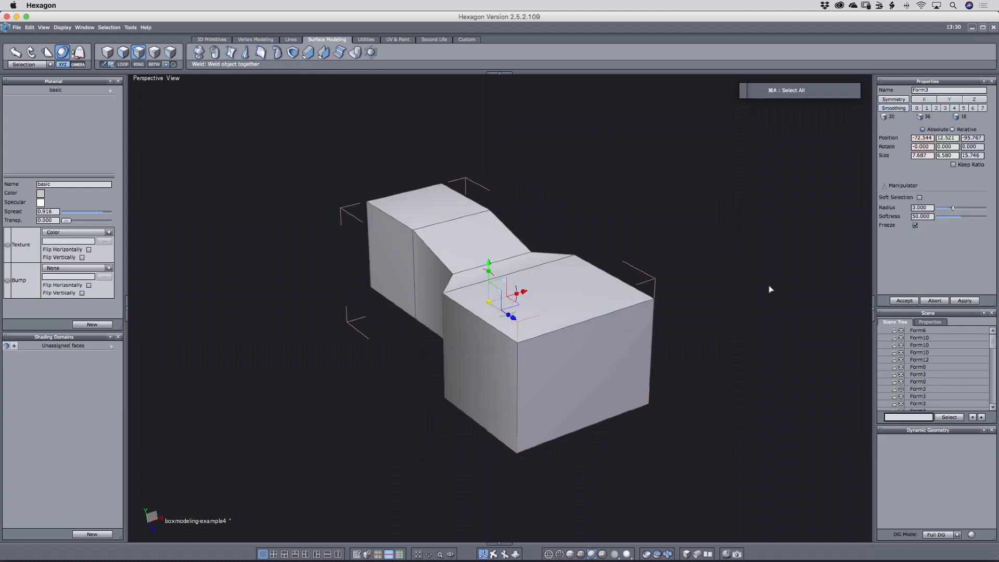
middle_drag(706, 374, 542, 382)
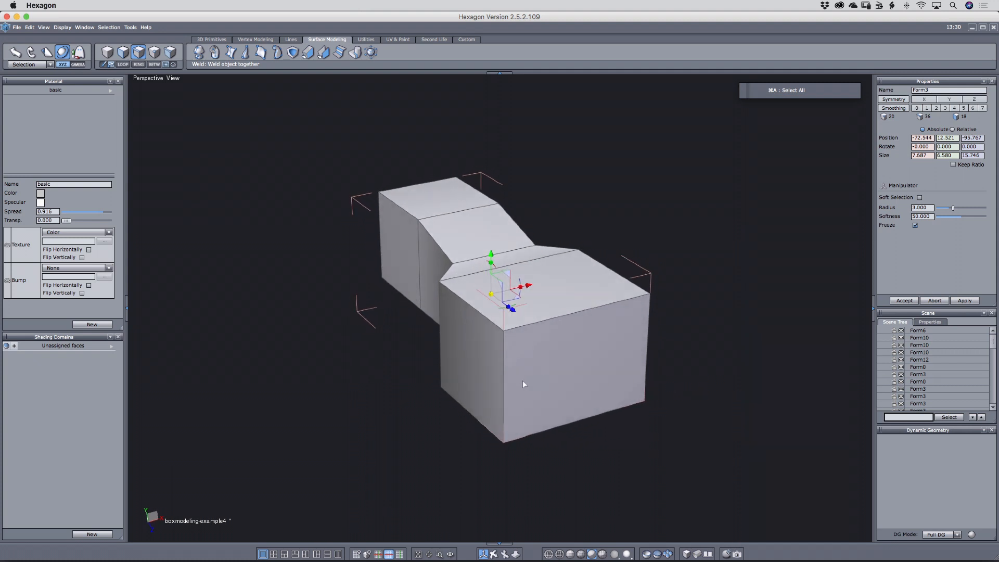
Break every edge of the form with the Smooth tool at range 1 and collapse the result into its geometry.
click(503, 382)
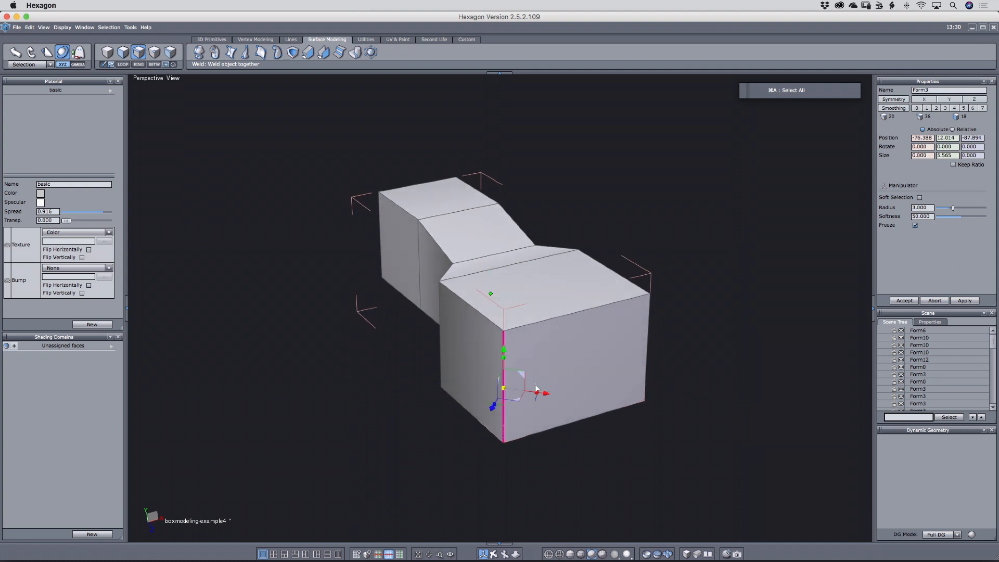
middle_drag(562, 387, 627, 401)
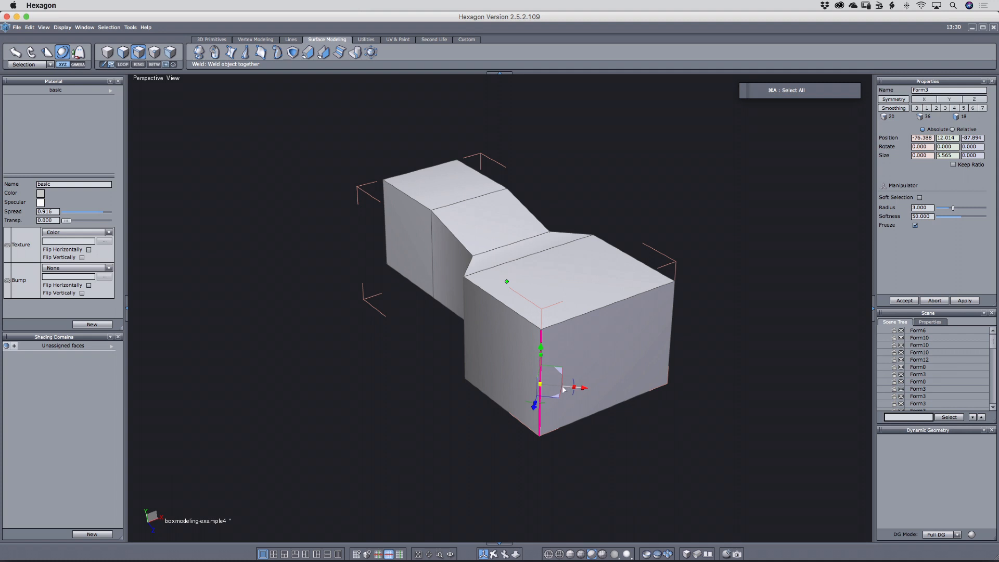
key(super+a)
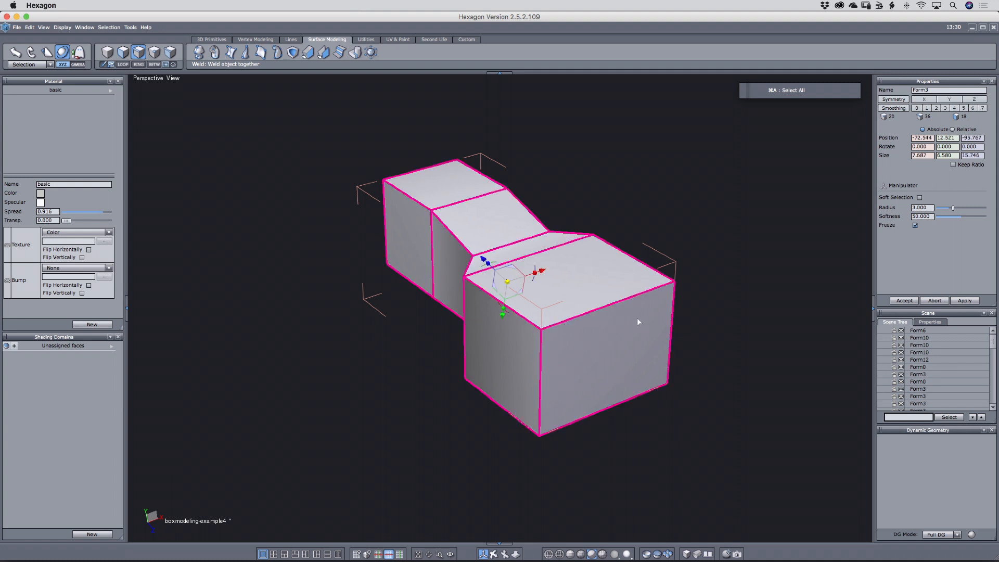
middle_drag(637, 317, 639, 328)
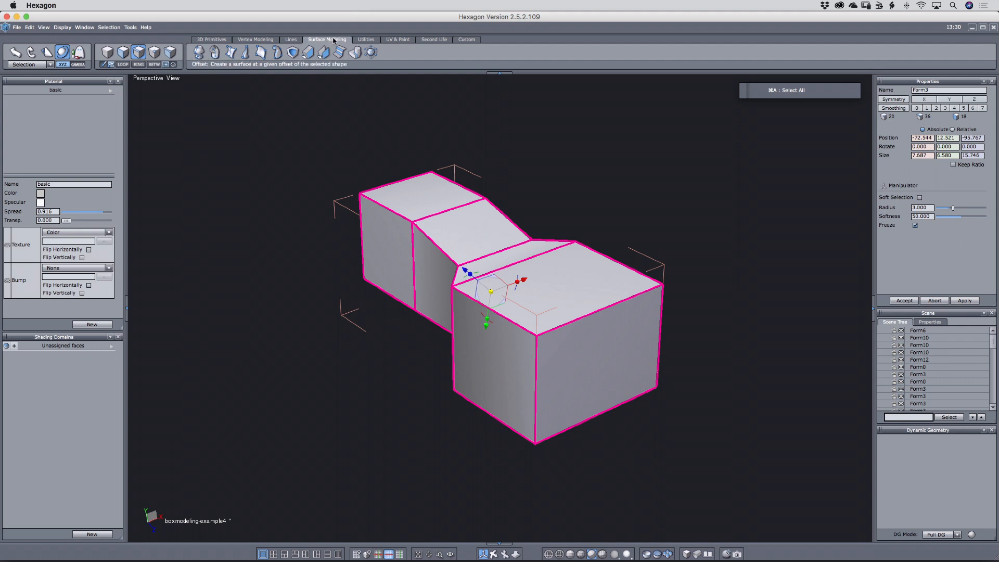
click(372, 53)
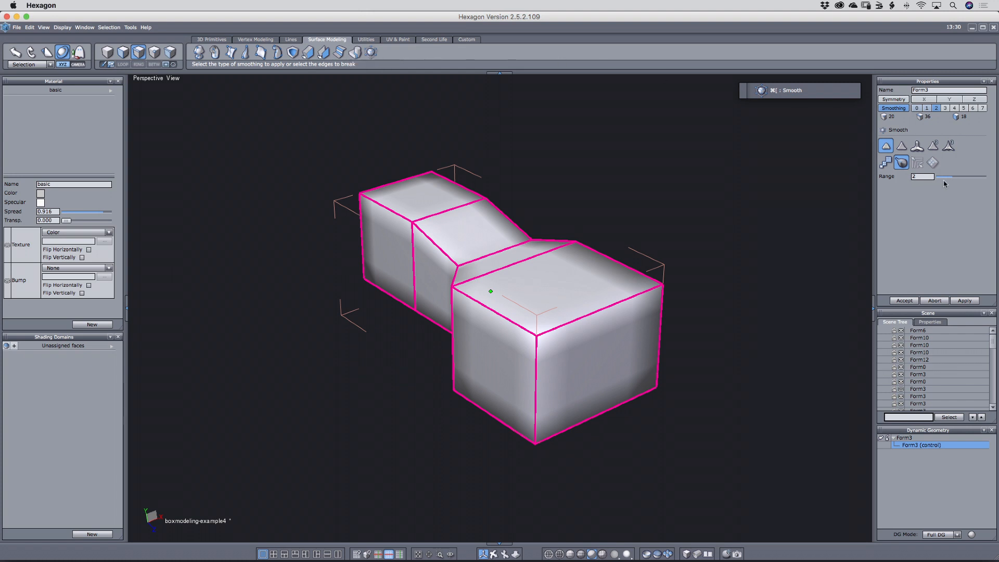
click(927, 108)
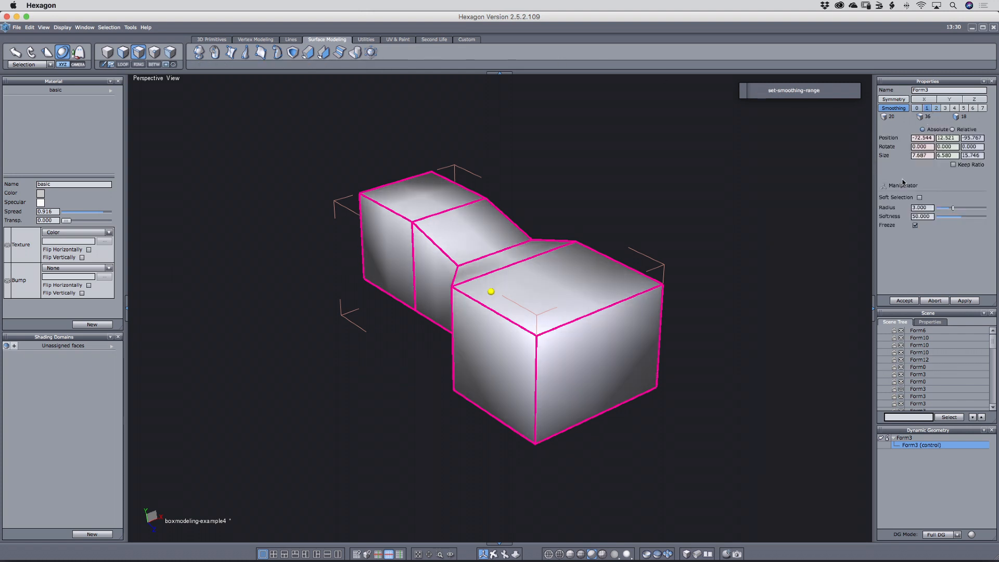
click(880, 437)
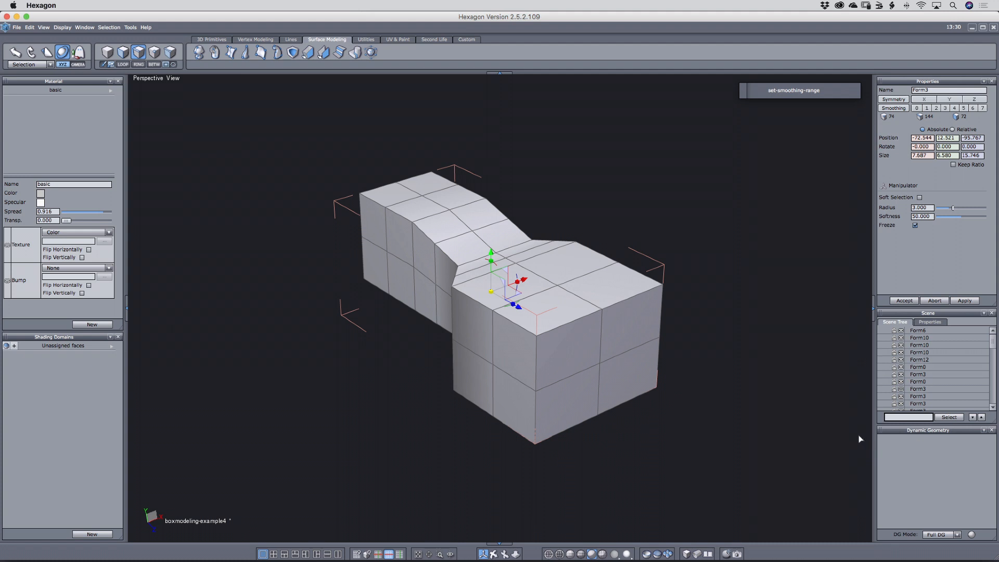
Select the two lengthwise edge loops along the form's upper rims and lower them about 1 unit along the World vertical axis.
middle_drag(556, 425, 591, 413)
click(528, 341)
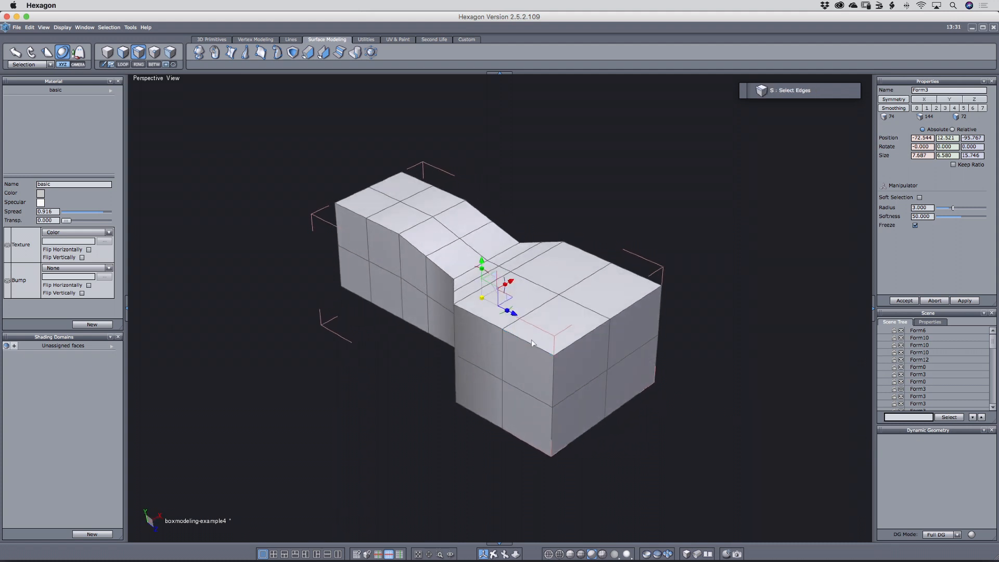
shift+click(628, 282)
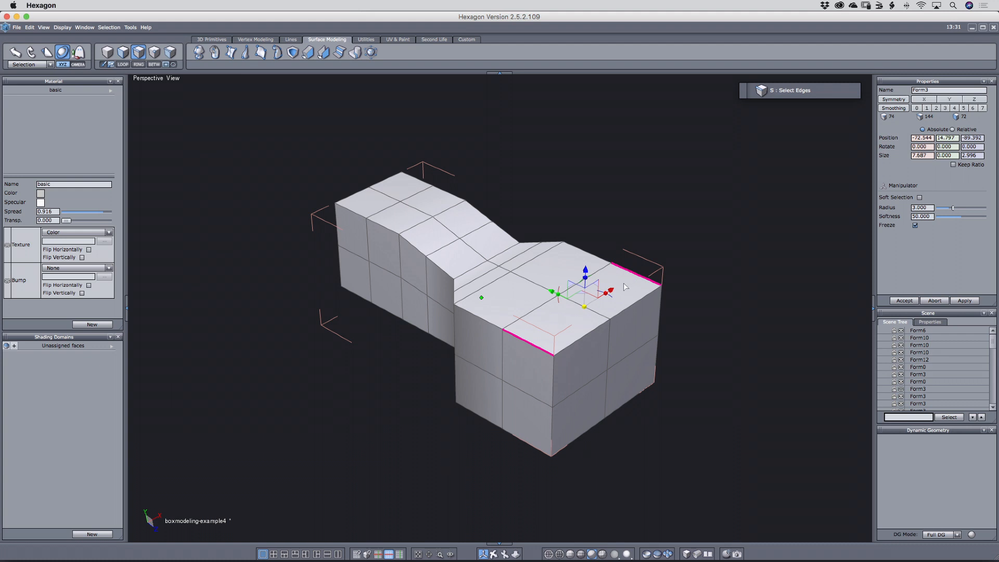
key(alt+e)
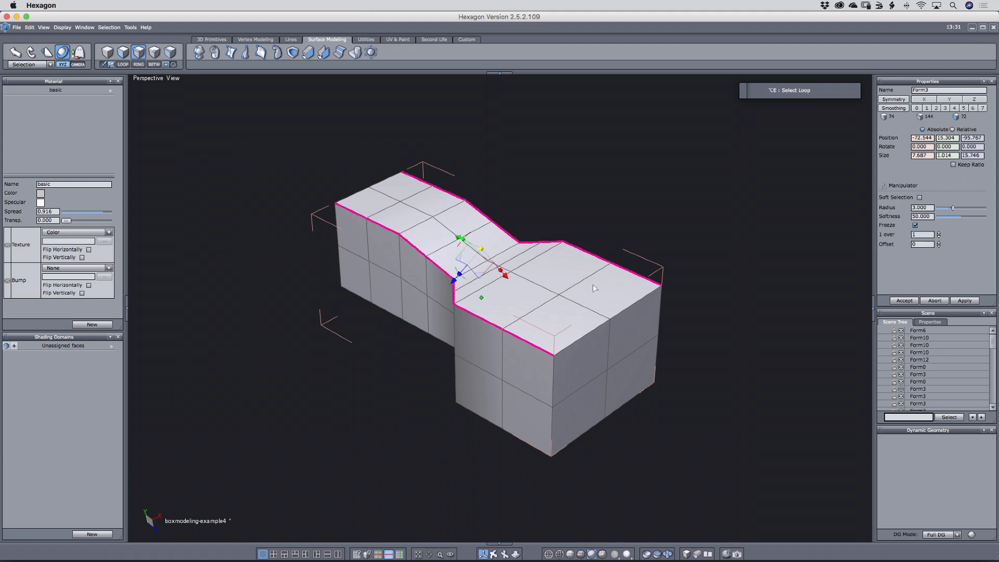
click(31, 67)
click(30, 74)
drag(483, 211, 483, 230)
Raise the two bottom corner points of the form's rear end face to bevel its underside.
mouse_move(406, 295)
right_down()
mouse_move(448, 278)
mouse_move(410, 301)
right_up()
key(a)
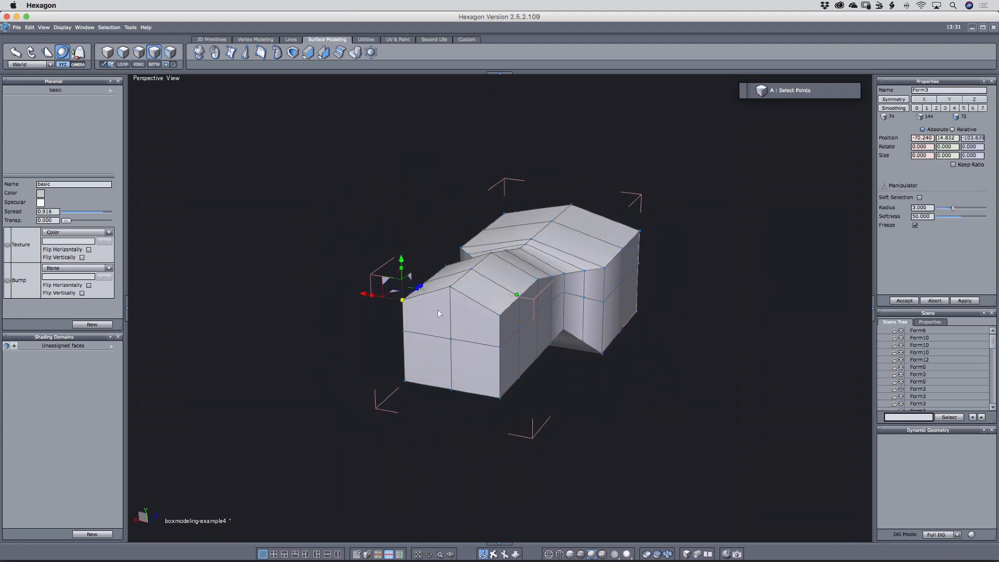
click(406, 382)
shift+click(501, 399)
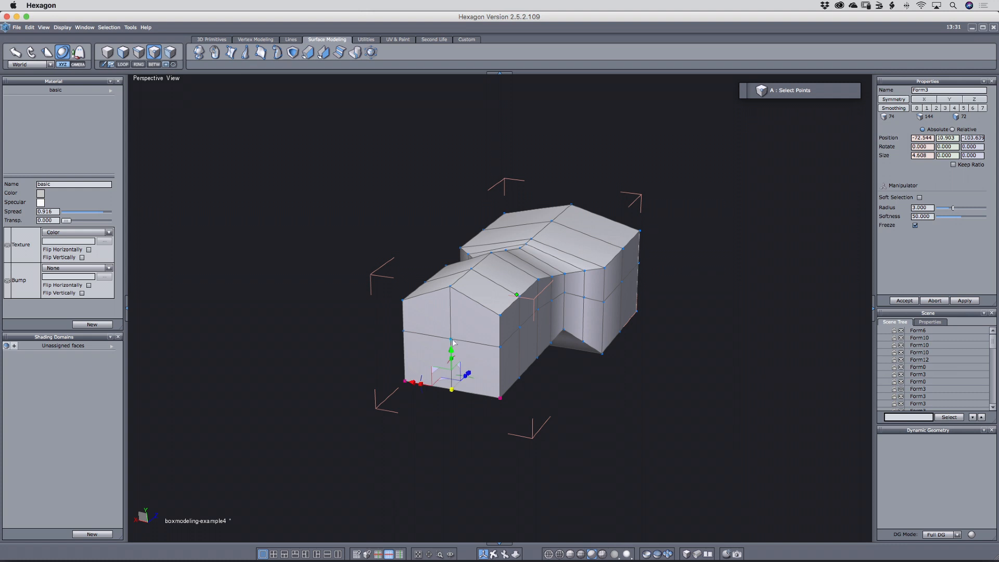
drag(450, 350, 451, 329)
Extrude the two lower faces of the form's front end outward about 5.8 units.
right_drag(686, 355, 540, 400)
key(d)
click(551, 394)
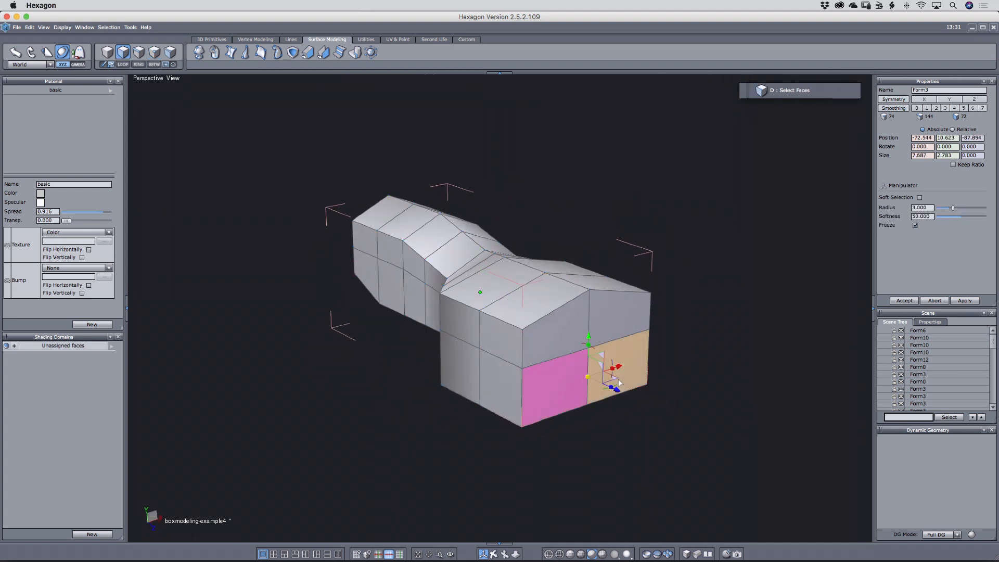
shift+click(619, 393)
shift+drag(619, 394, 714, 433)
middle_drag(761, 425, 724, 399)
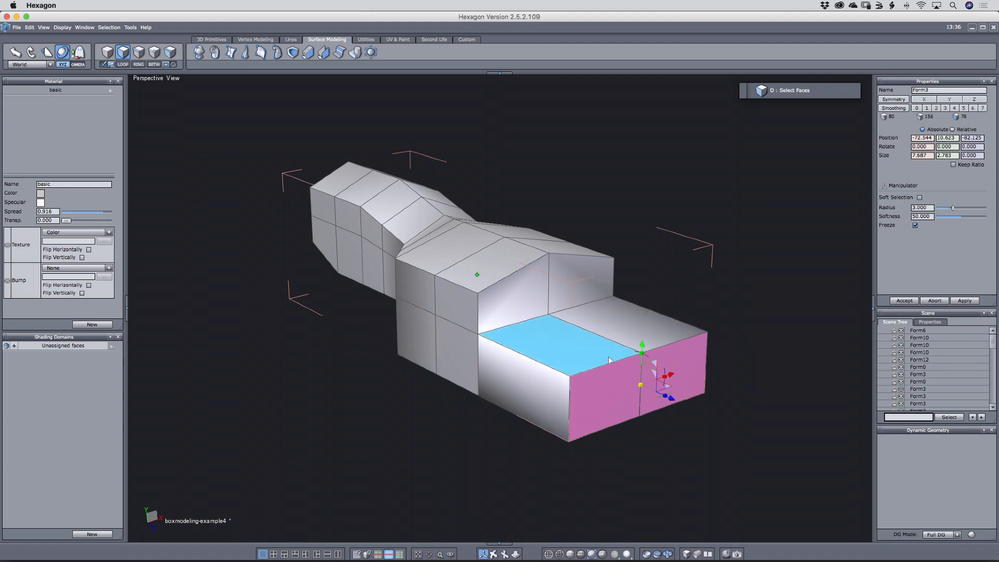
Duplicate the form in place, move the unevenly shaded version aside and delete it, keeping the cleanly shaded one.
key(f)
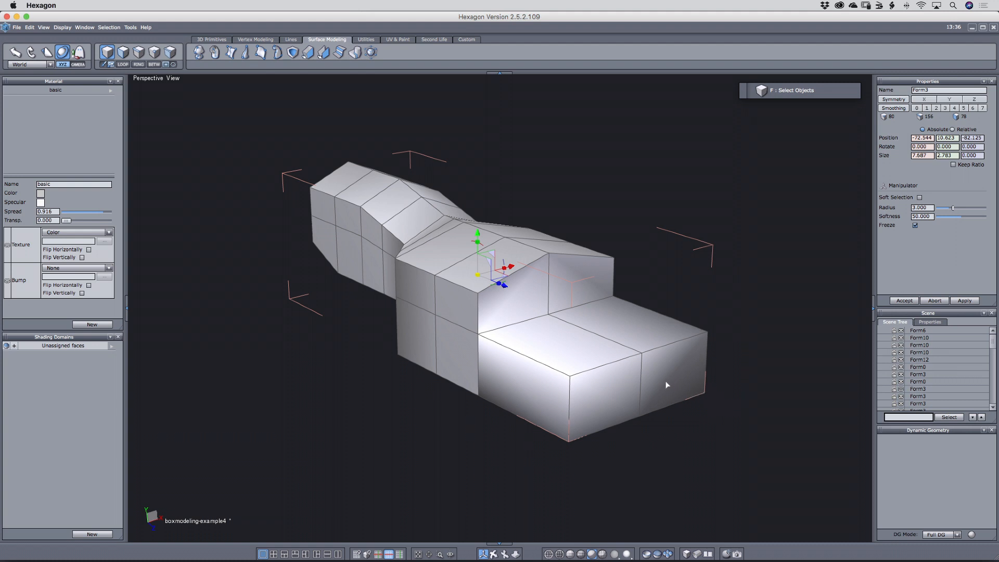
middle_drag(666, 385, 517, 294)
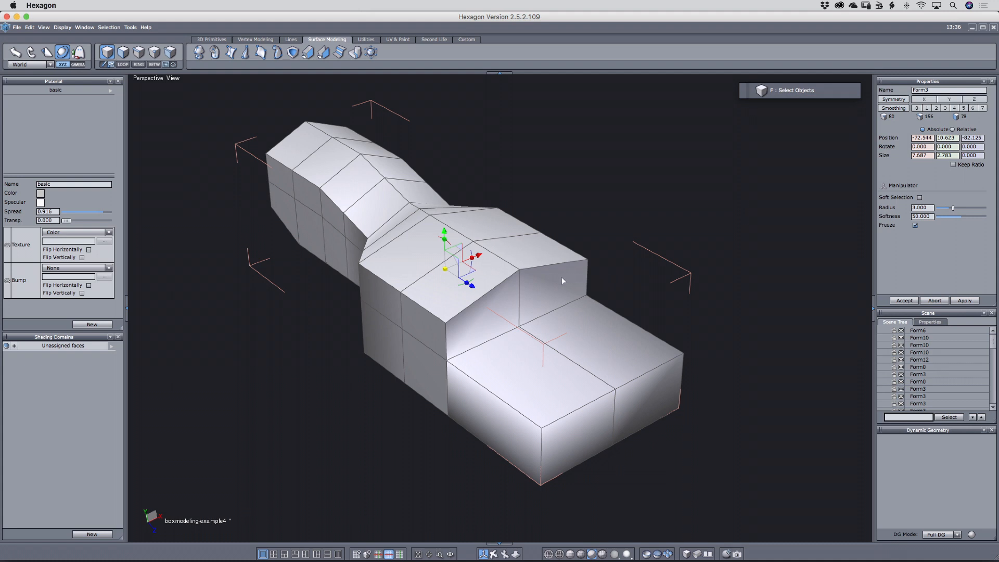
key(super+c)
key(super+v)
drag(479, 256, 692, 277)
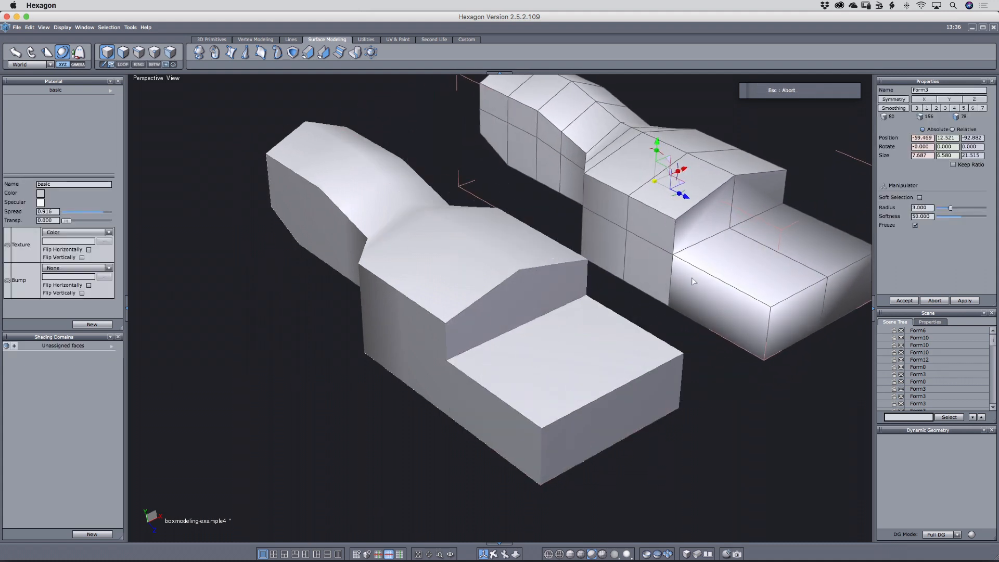
key(BackSpace)
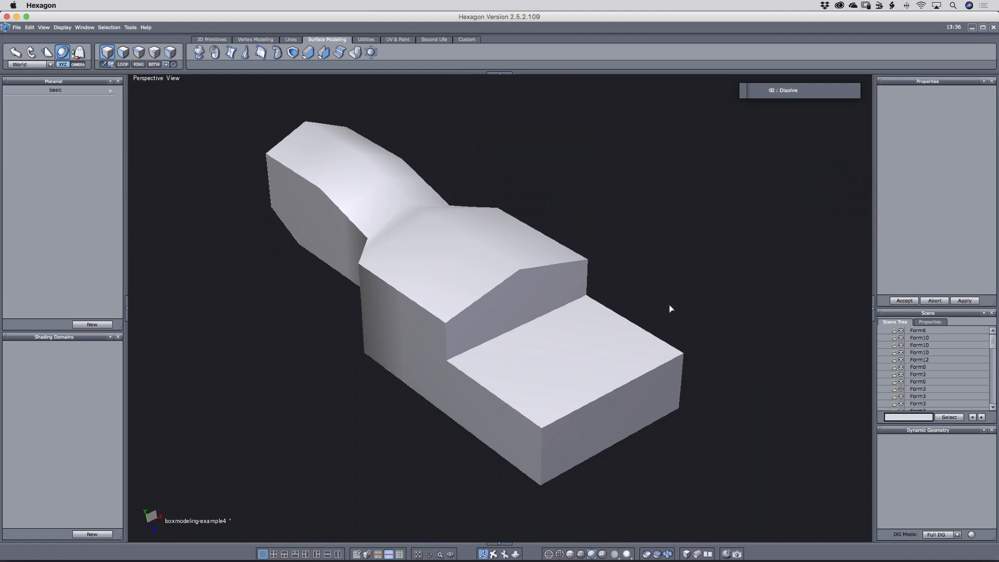
Display the form in Flat Solid shading and smooth it with the second smoothing type at range 2.
click(615, 337)
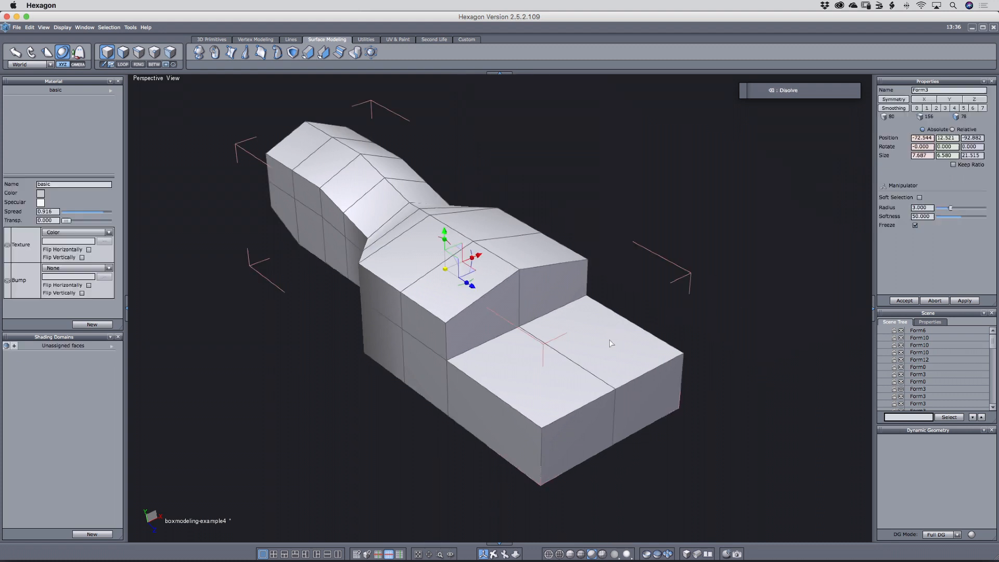
key(t)
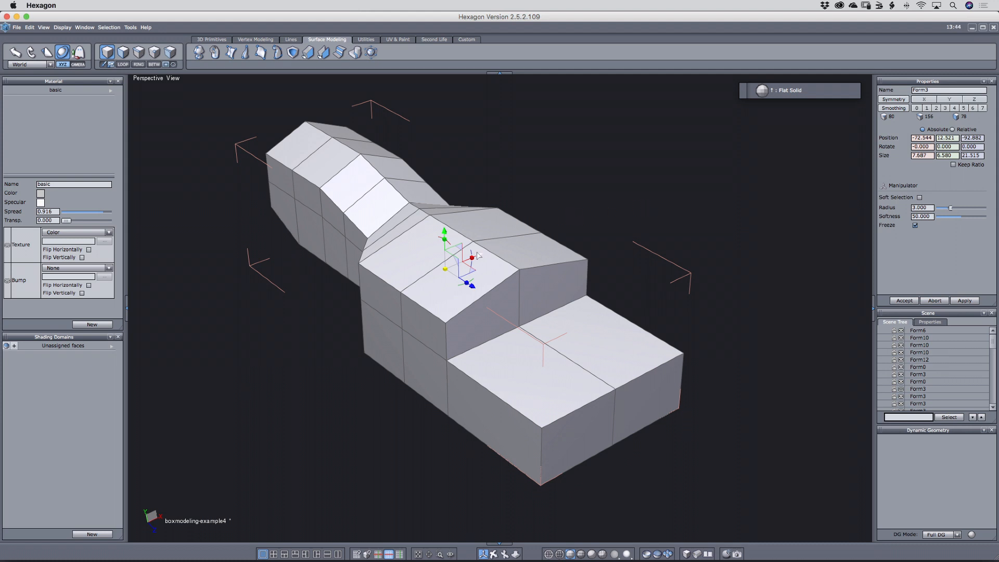
key(super+bracketleft)
click(886, 171)
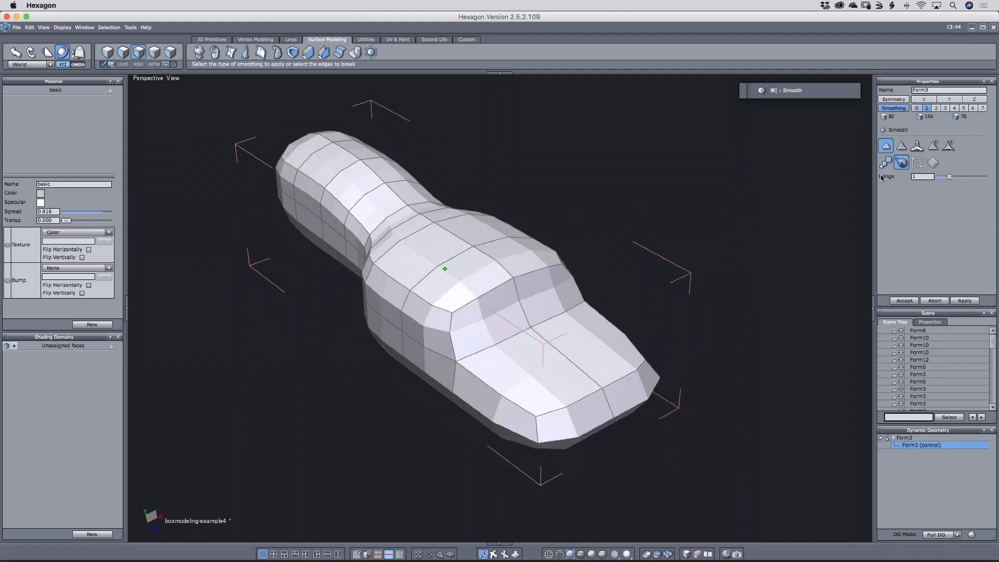
click(902, 147)
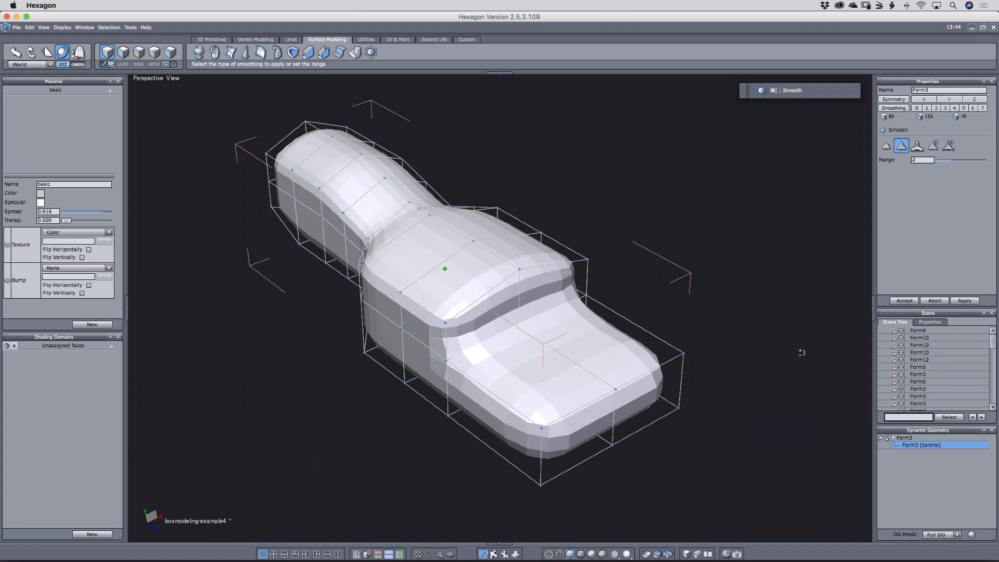
click(897, 301)
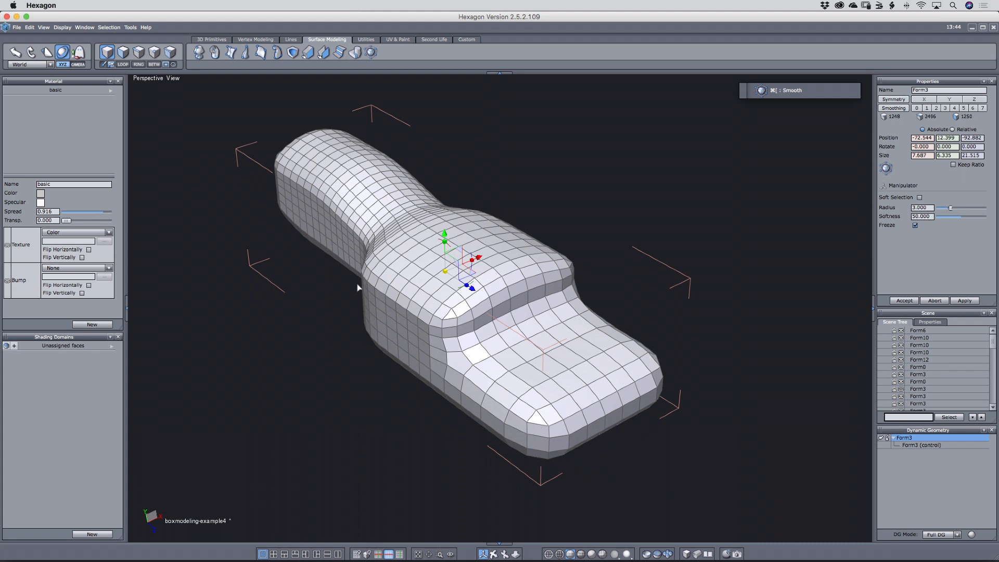
Switch the form's smoothing to the third type and raise its global tension to 0.723.
middle_drag(355, 287, 400, 345)
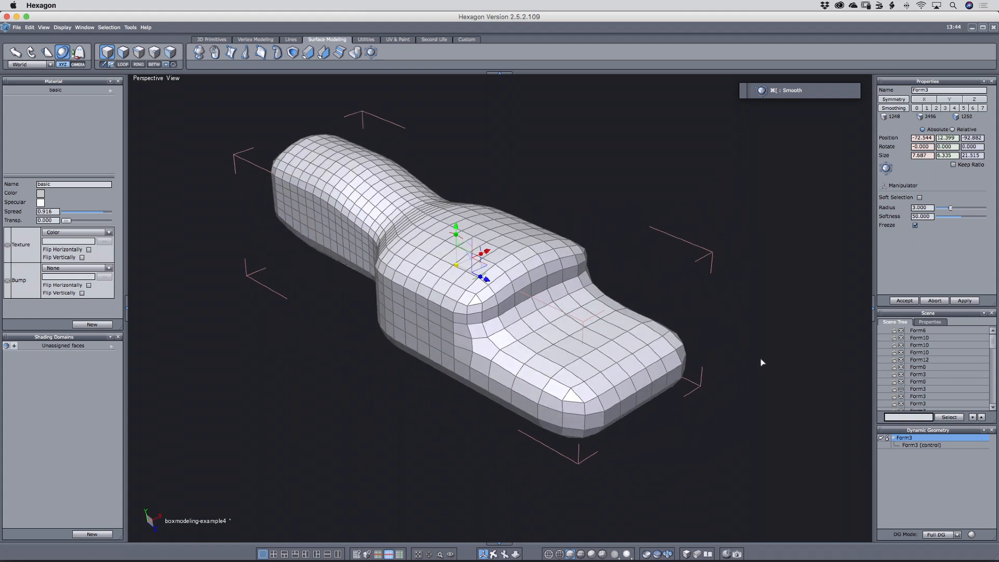
click(885, 170)
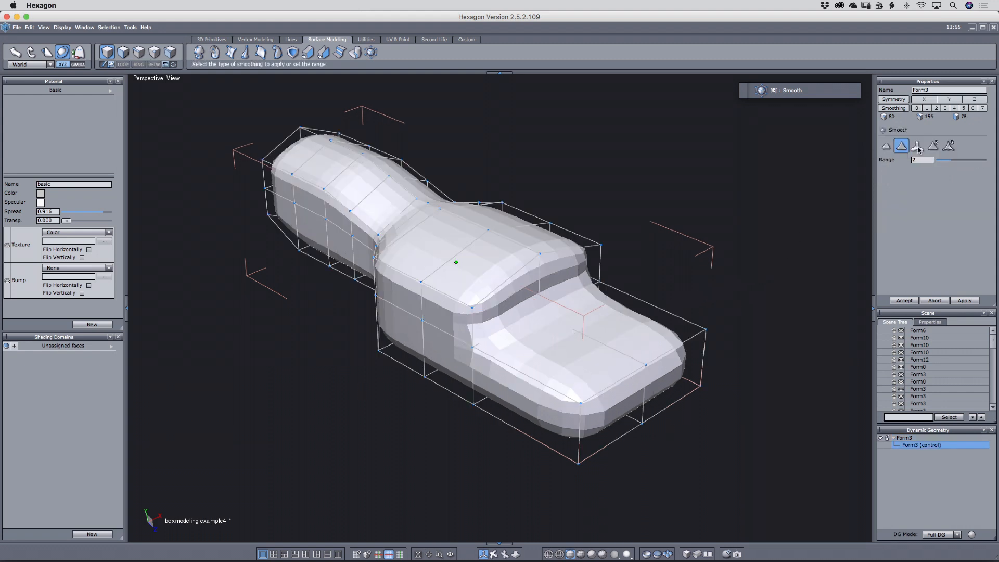
click(917, 147)
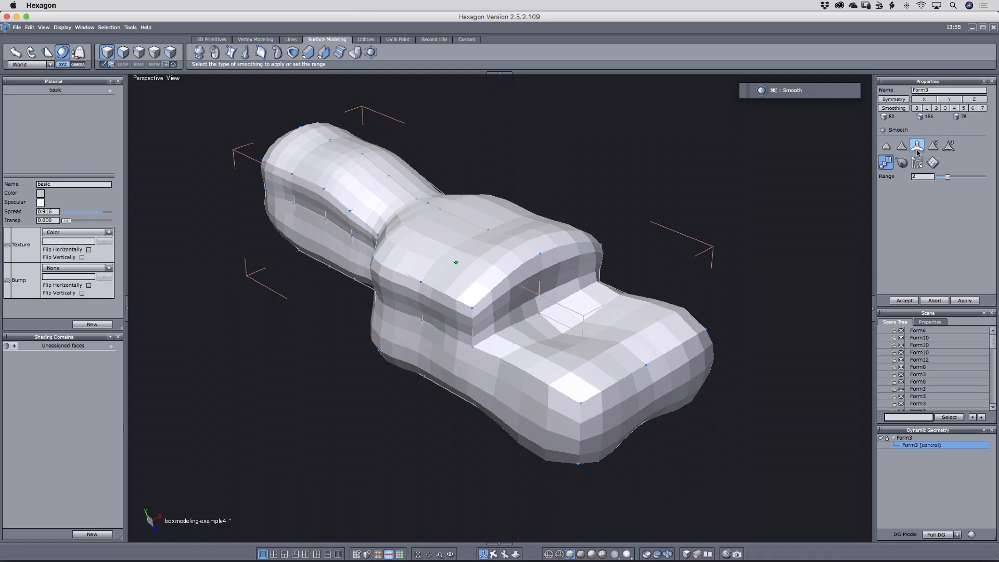
click(917, 163)
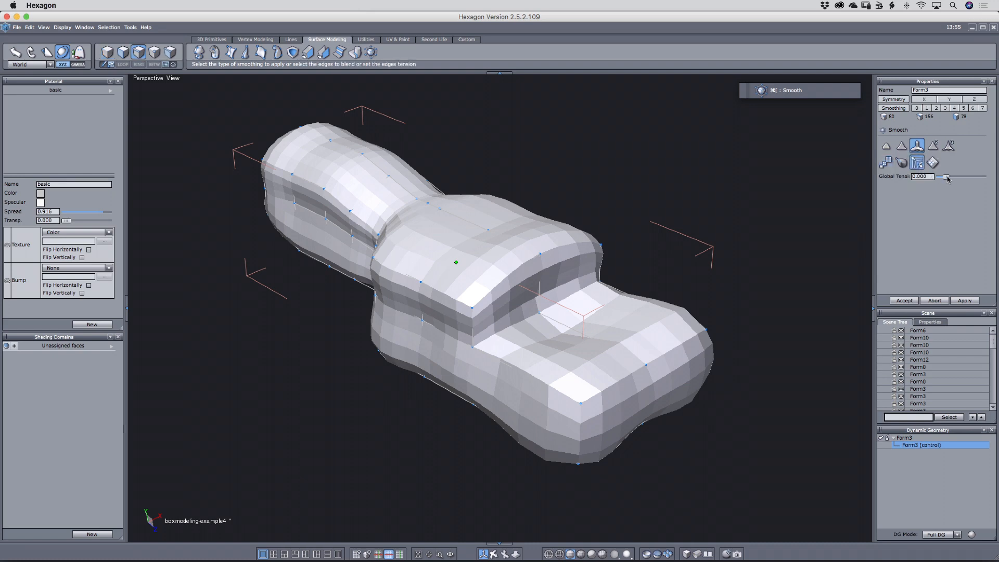
drag(948, 177, 951, 178)
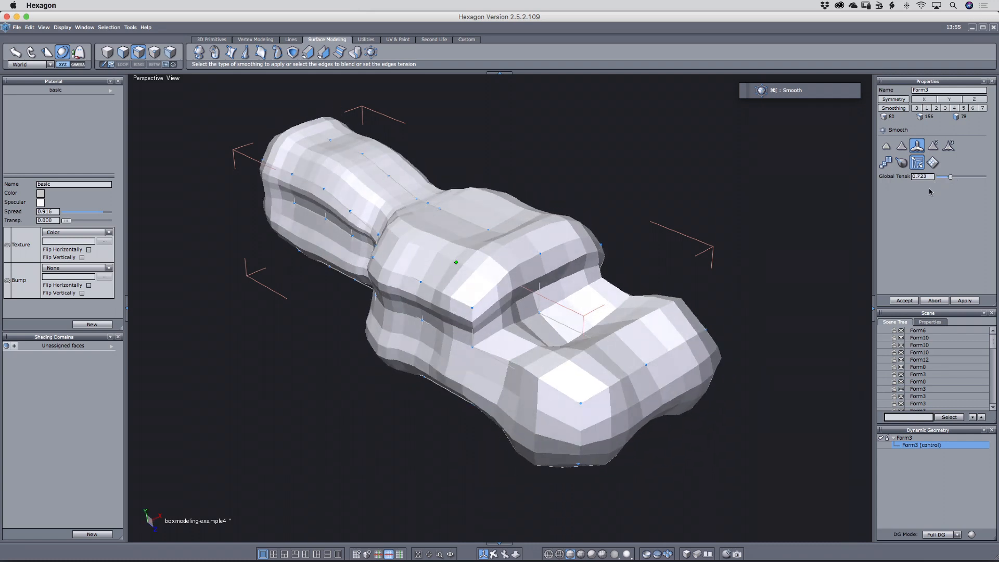
click(904, 300)
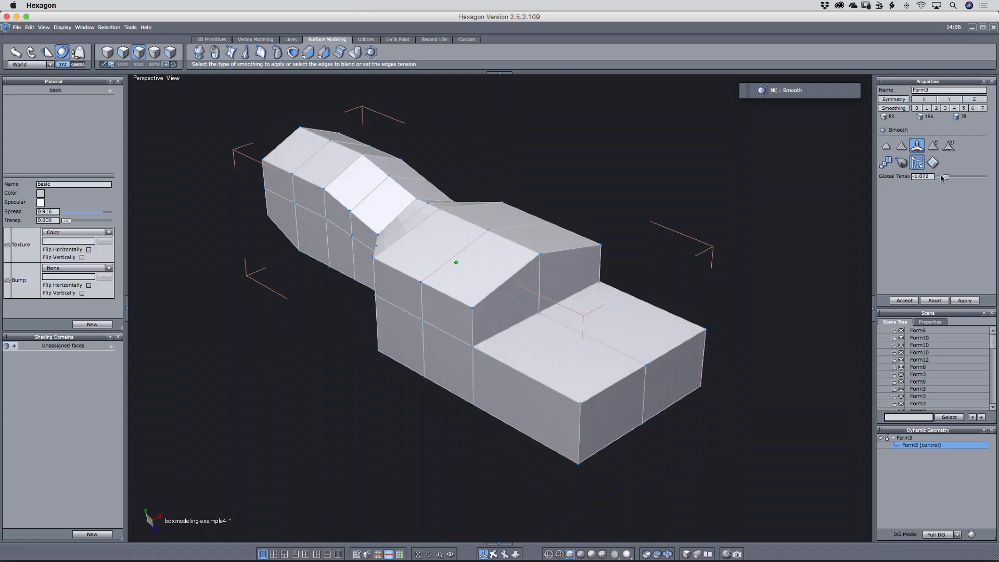
Lower the smoothing's global tension to -1.000 and collapse the smoothed result into the form's mesh.
drag(945, 177, 929, 178)
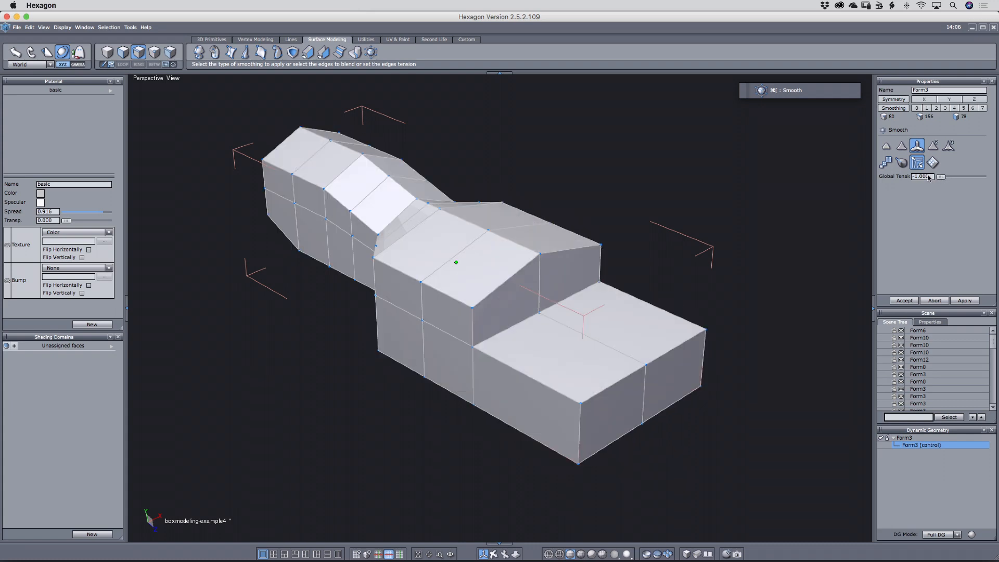
click(892, 301)
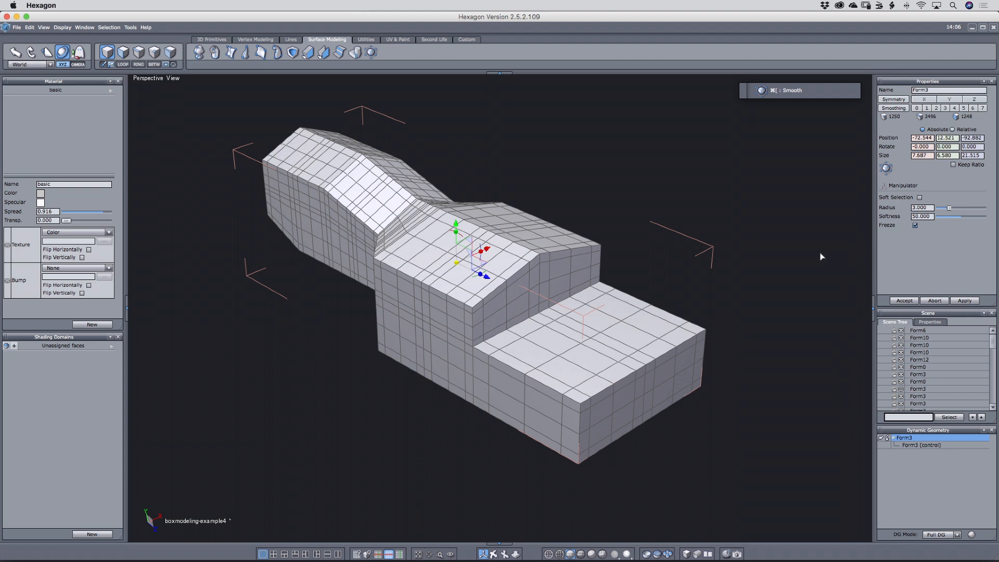
key(c)
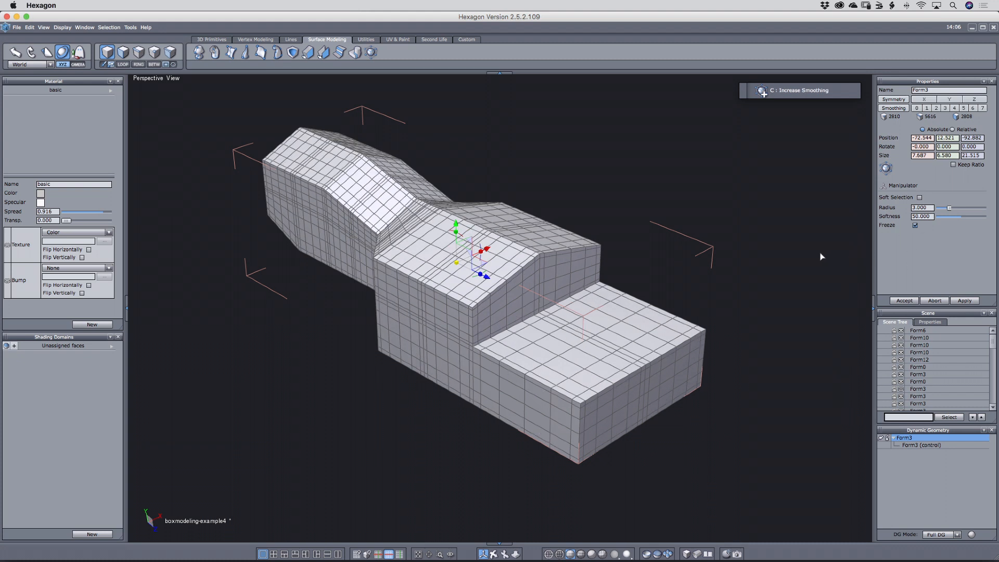
key(v)
click(880, 438)
Increase the form's smoothing by one level and dissolve the crosswise edge loop around the front block.
key(c)
click(523, 403)
key(alt+e)
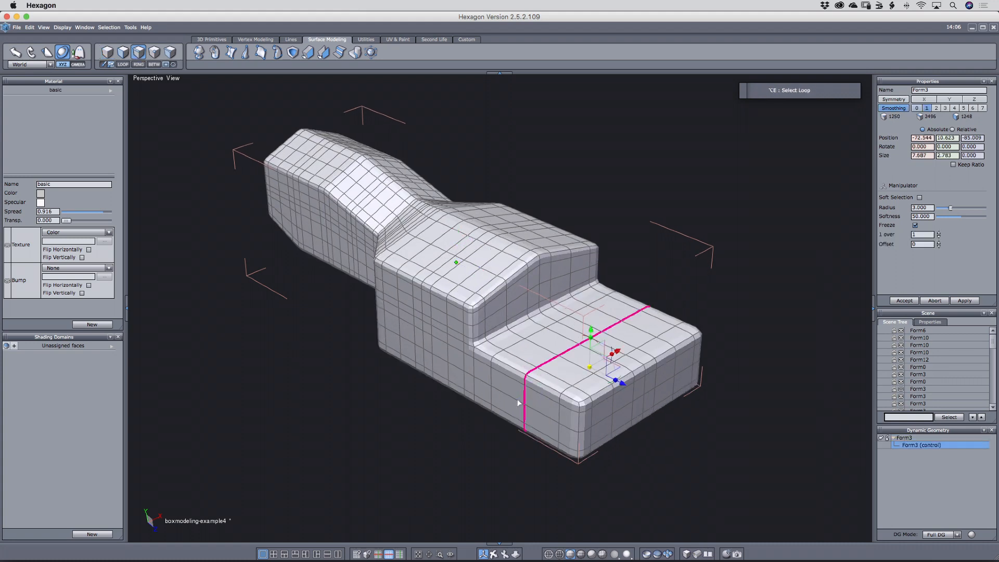
key(BackSpace)
key(Return)
Select alternate lengthwise edge loops across the top of the front block and dissolve them.
click(600, 377)
shift+click(621, 365)
shift+click(644, 352)
shift+click(663, 340)
shift+click(621, 365)
shift+click(645, 352)
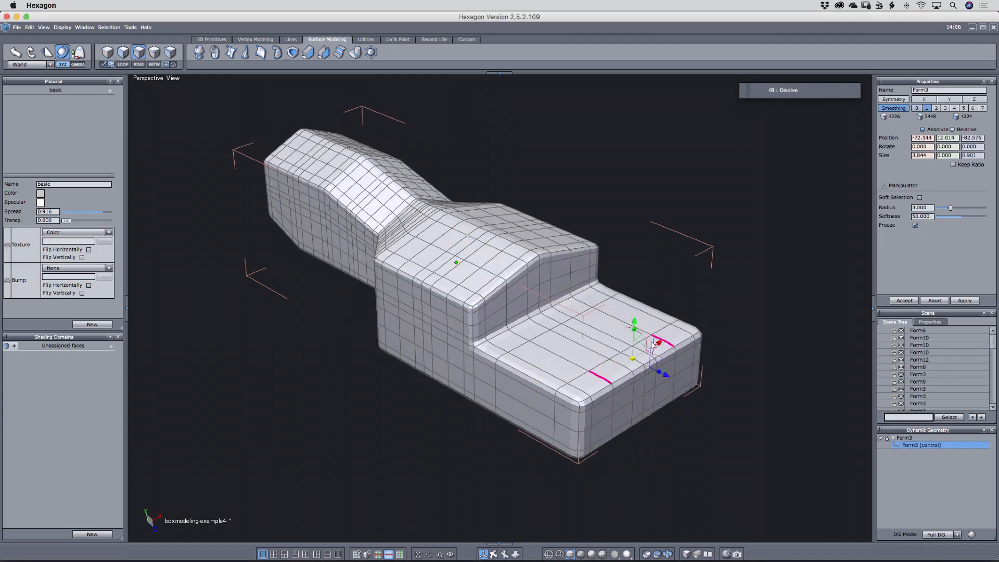
key(alt+e)
Dissolve the crosswise edge loop nearest the rear end of the form, dissolving all of its vertices.
click(285, 180)
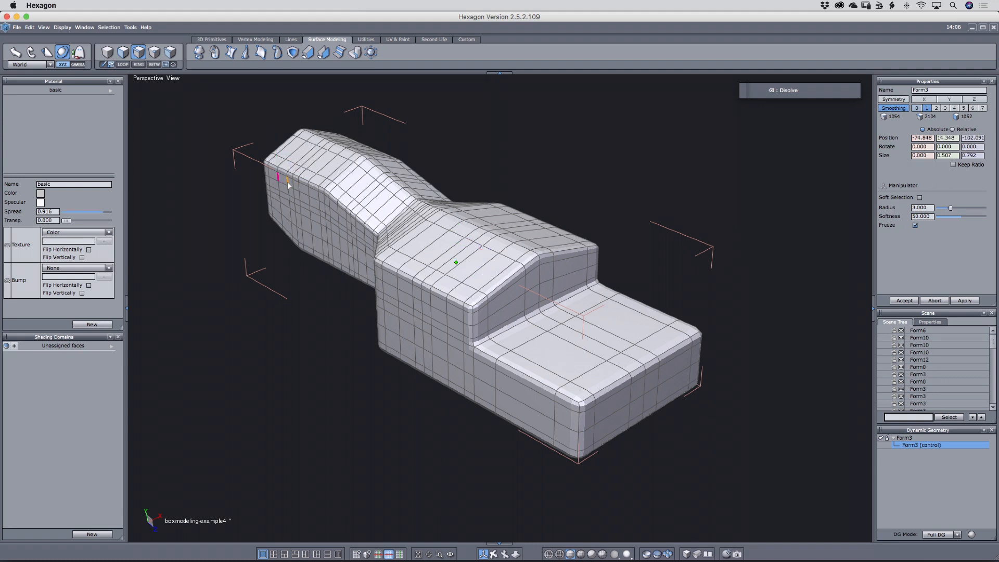
drag(287, 182, 300, 189)
click(279, 178)
key(alt+l)
key(BackSpace)
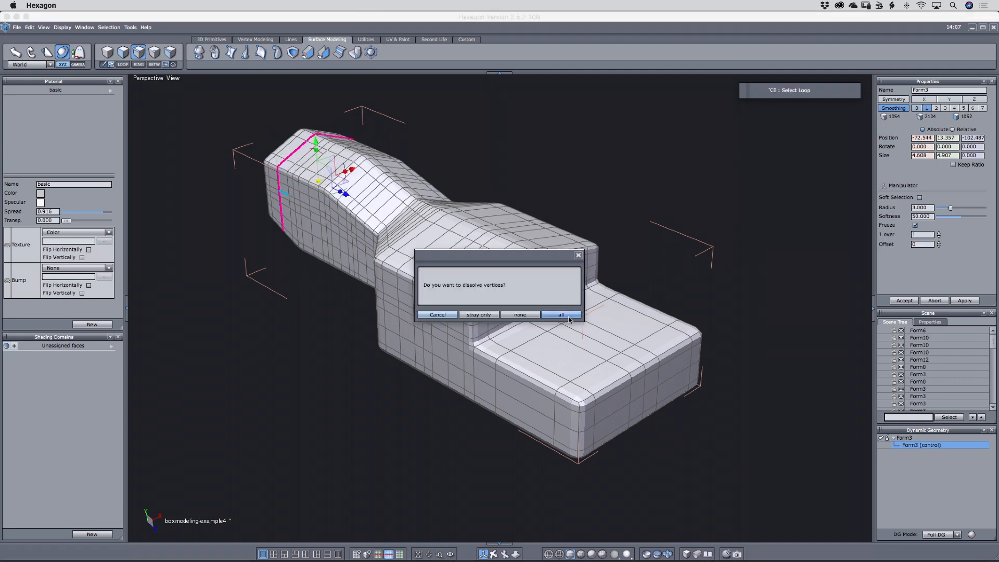
key(Return)
Dissolve further alternate crosswise edge loops along the rear section towards the narrow neck.
click(310, 208)
key(alt+l)
key(BackSpace)
key(Return)
scroll(333, 214, up, 4)
drag(336, 209, 360, 229)
key(alt+l)
key(BackSpace)
key(Return)
Dissolve the alternate crosswise edge loops on the slanted transition between the rear section and the middle block.
right_drag(358, 234, 543, 292)
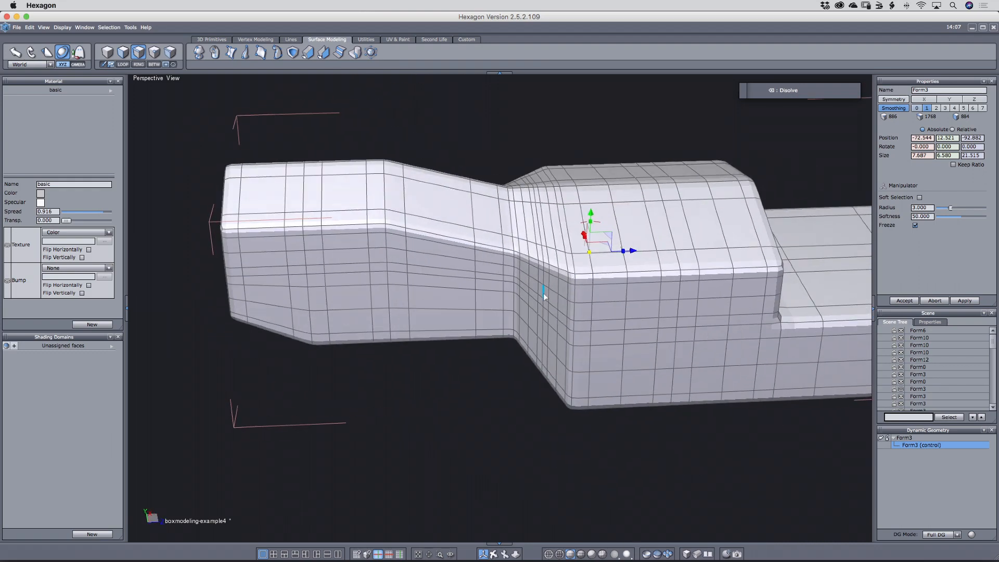
click(543, 292)
key(alt+l)
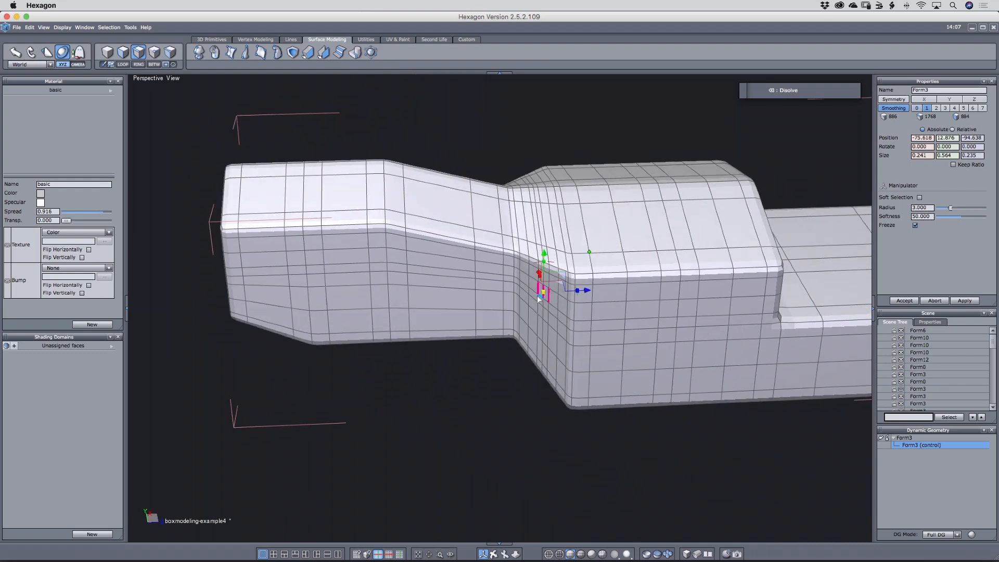
key(BackSpace)
key(Return)
Dissolve alternate crosswise edge loops along the side of the middle block and finish editing the form.
right_drag(610, 291, 420, 281)
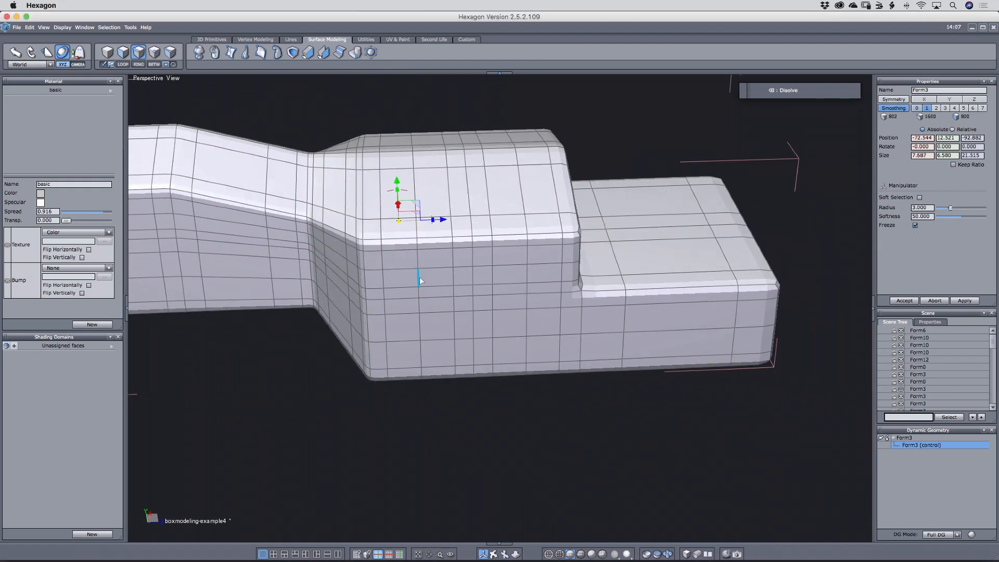
drag(419, 278, 532, 284)
key(alt+l)
key(BackSpace)
key(Return)
right_drag(532, 284, 619, 377)
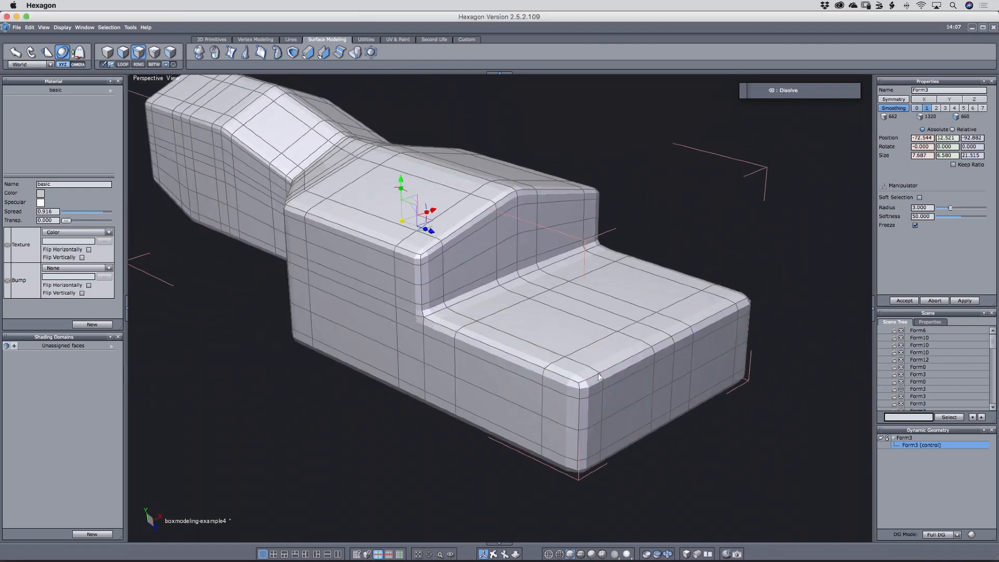
scroll(598, 375, down, 3)
scroll(594, 370, down, 5)
key(Escape)
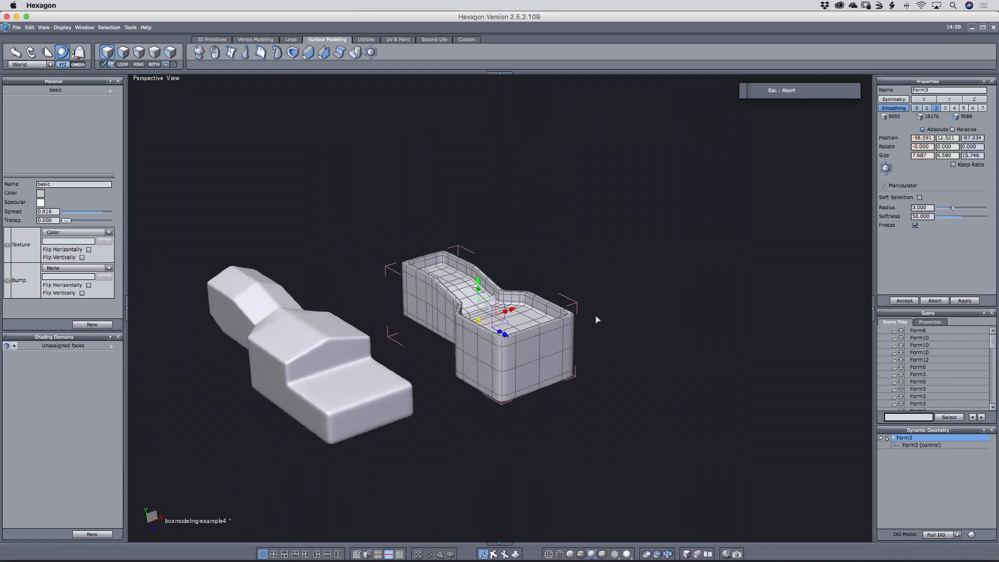
Smooth only the front end face of the plain form with the third smoothing type at range 2.
key(Escape)
right_drag(627, 355, 749, 314)
scroll(632, 348, up, 3)
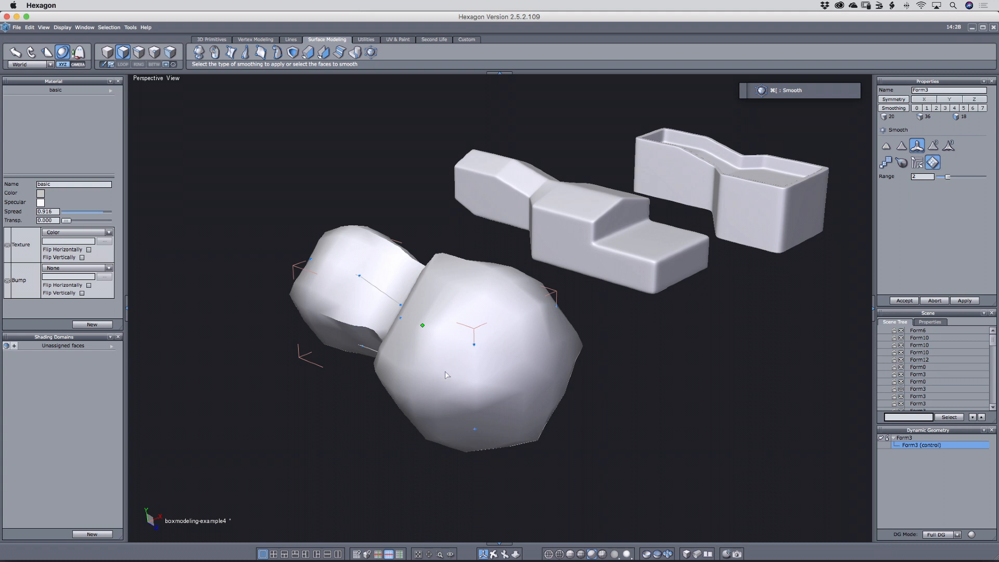
click(463, 369)
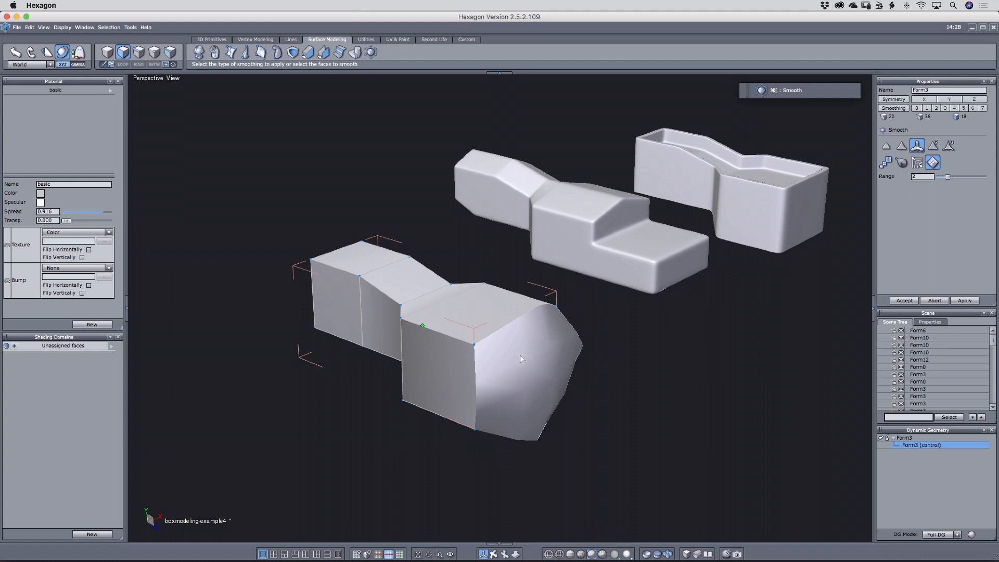
click(899, 301)
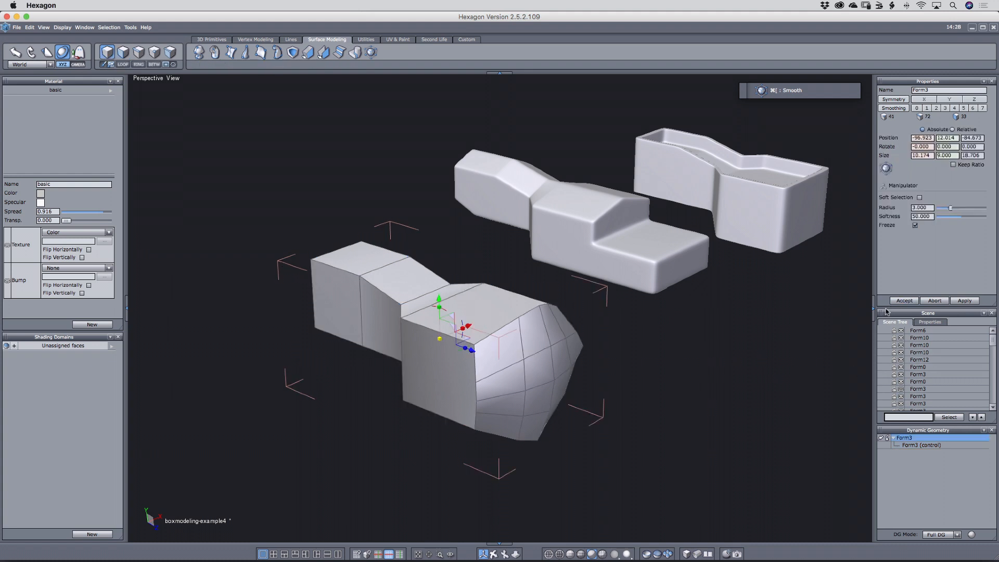
Increase the smoothing of the form's front end by one level and collapse it into the mesh.
key(c)
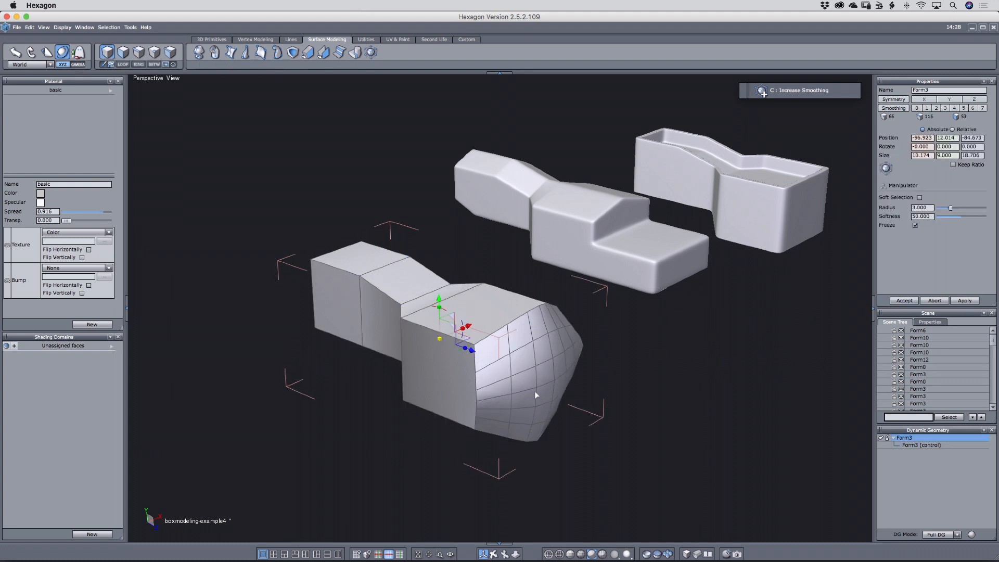
click(882, 440)
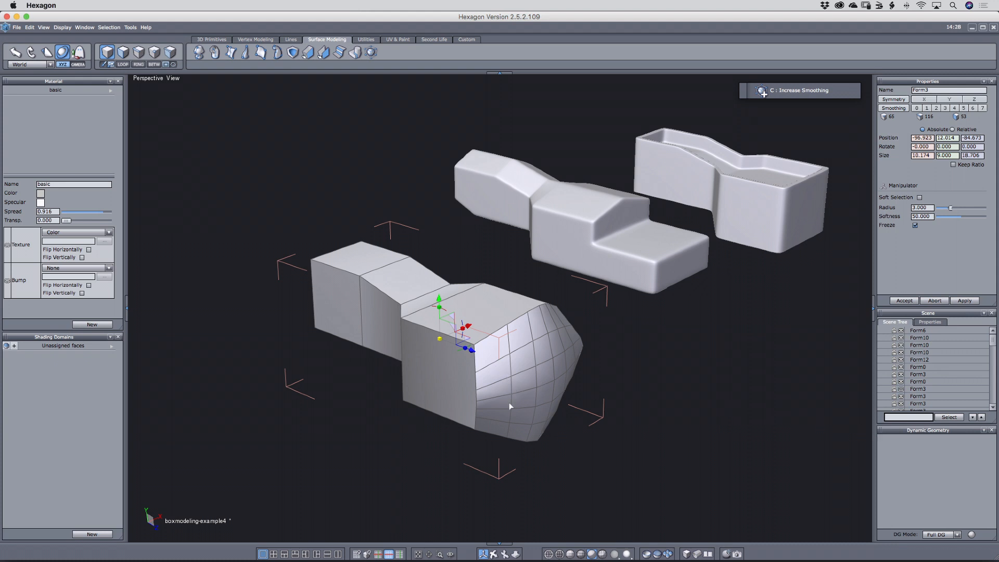
Extract the smoothed front end faces from the form and move them forward, away from the block.
key(super+z)
mouse_move(429, 290)
mouse_down()
mouse_move(406, 304)
mouse_move(425, 375)
mouse_move(442, 343)
mouse_move(580, 287)
mouse_move(647, 286)
mouse_up()
key(super+b)
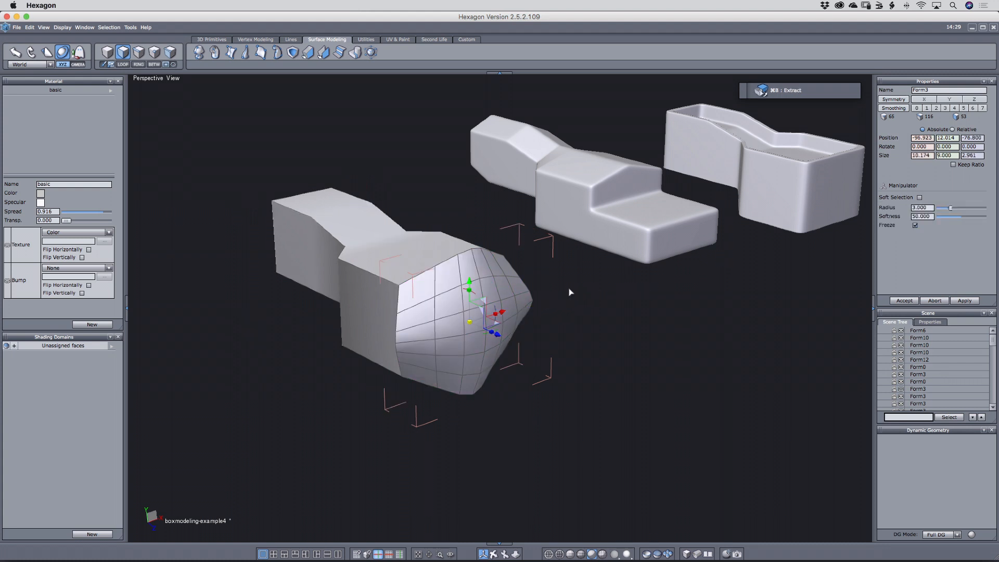
drag(496, 334, 579, 367)
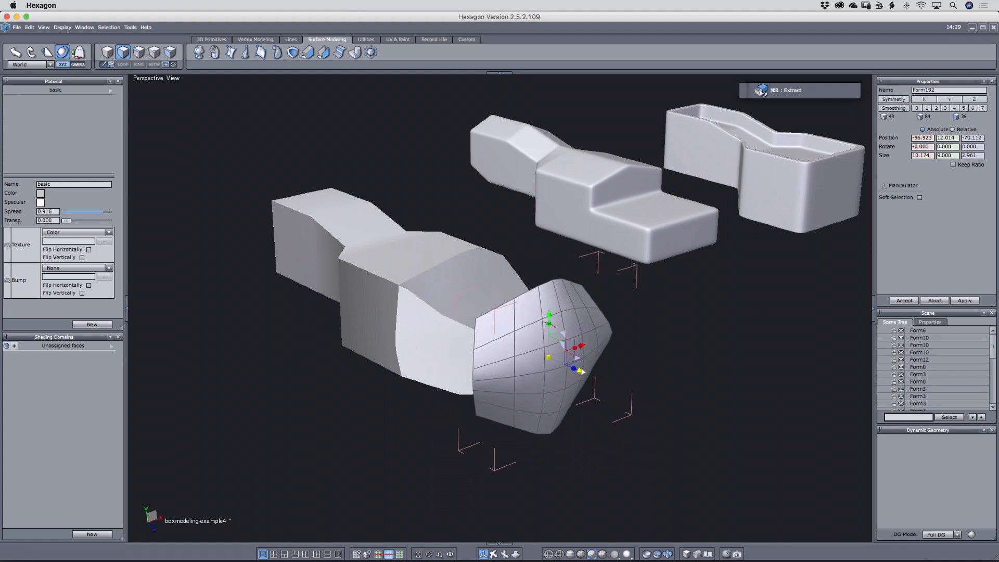
drag(579, 367, 648, 394)
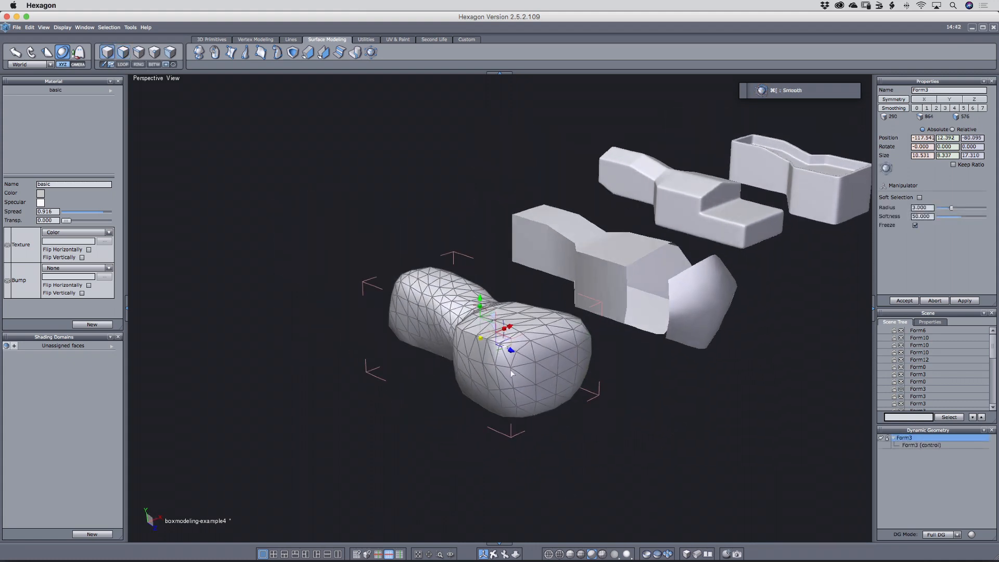
Frame the triangulated smoothed form and switch its smoothing to the fourth type at range 2.
right_drag(509, 374, 511, 347)
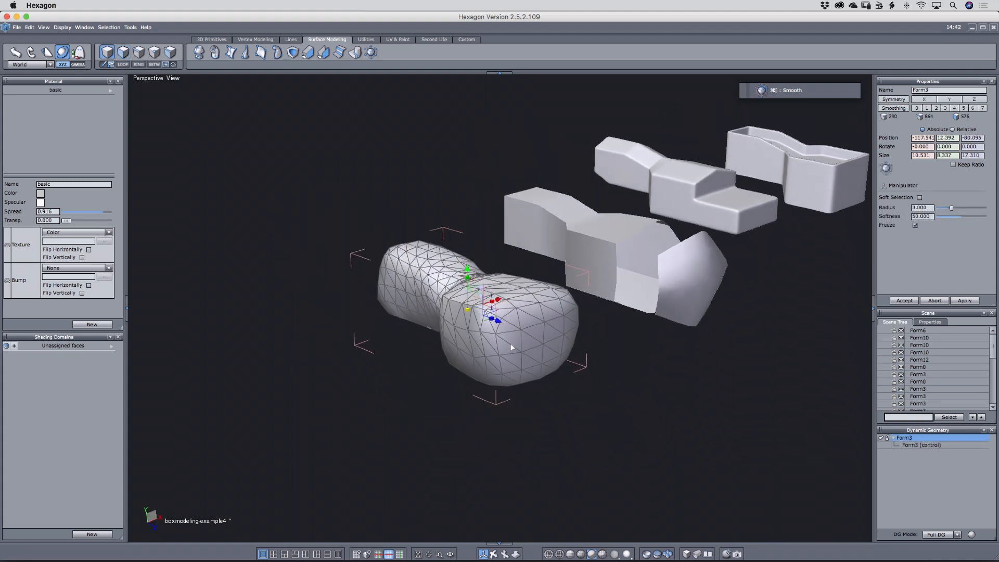
key(shift+1)
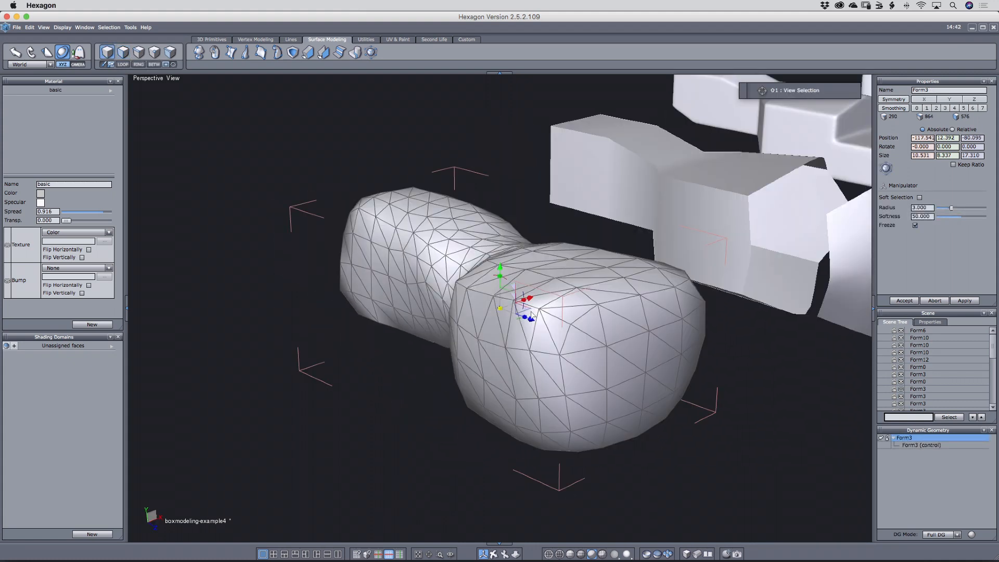
right_drag(677, 319, 657, 369)
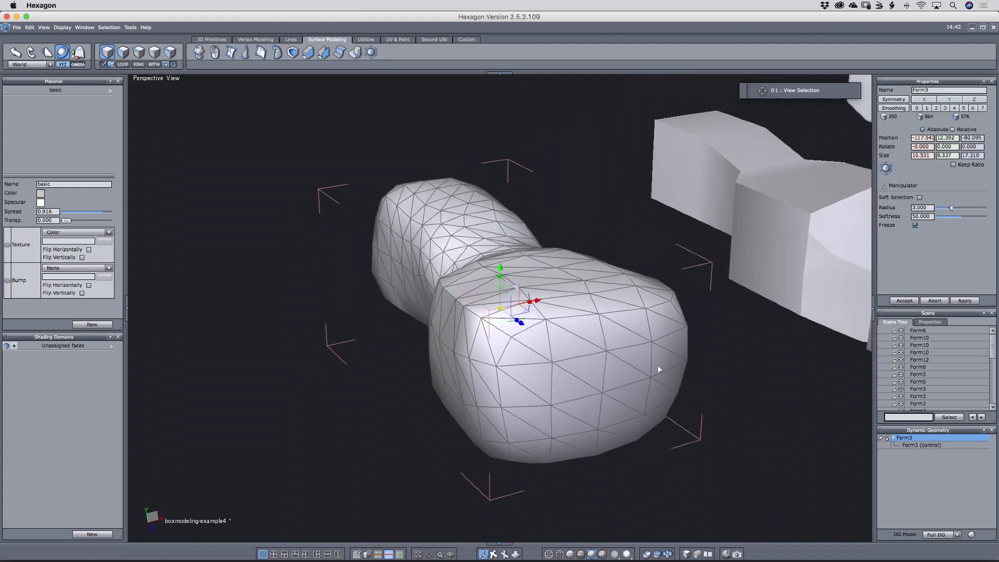
click(886, 169)
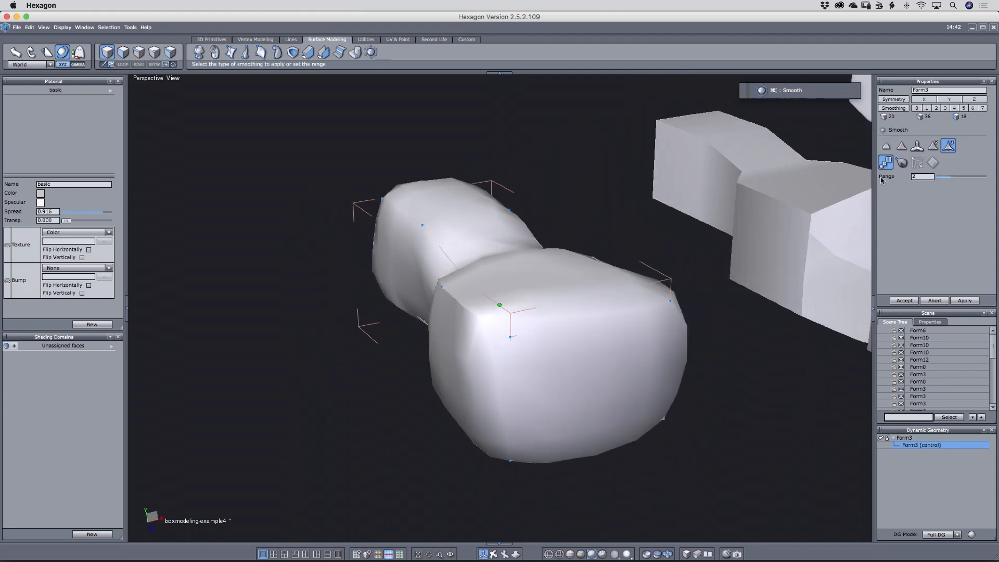
click(933, 146)
click(899, 301)
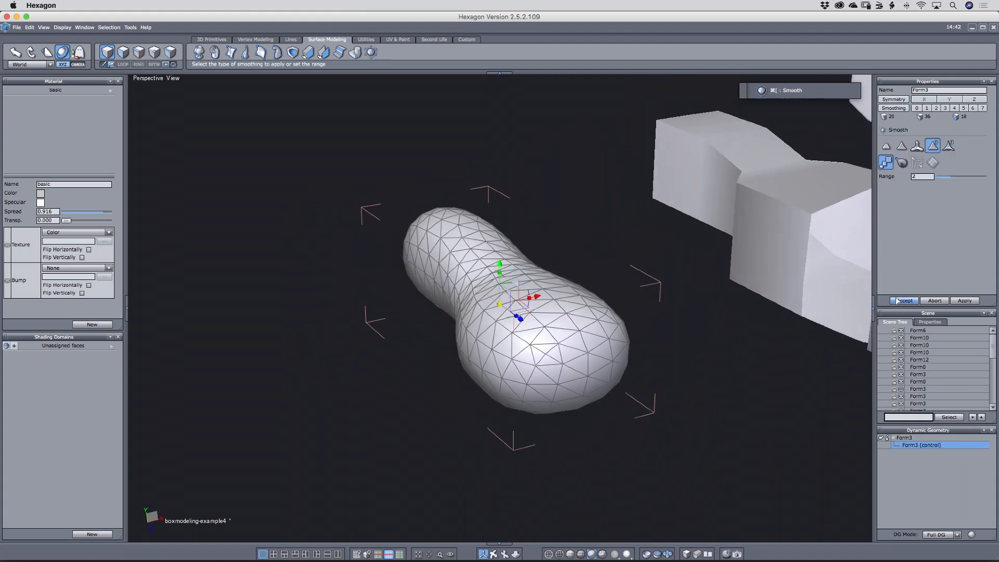
Switch the triangulated form's smoothing to the fifth type at range 2 and increase it by two levels.
right_drag(639, 369, 658, 373)
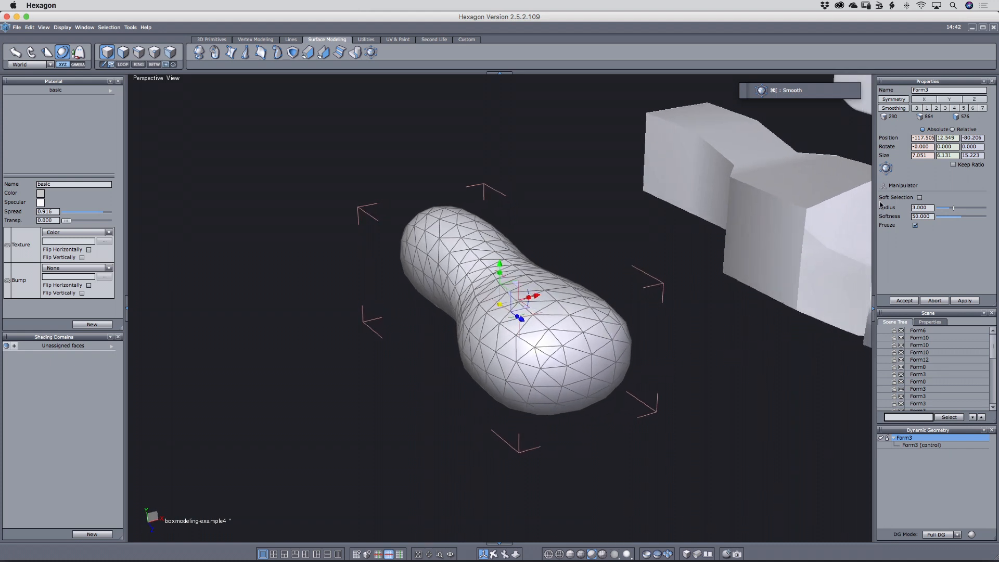
click(885, 168)
click(948, 146)
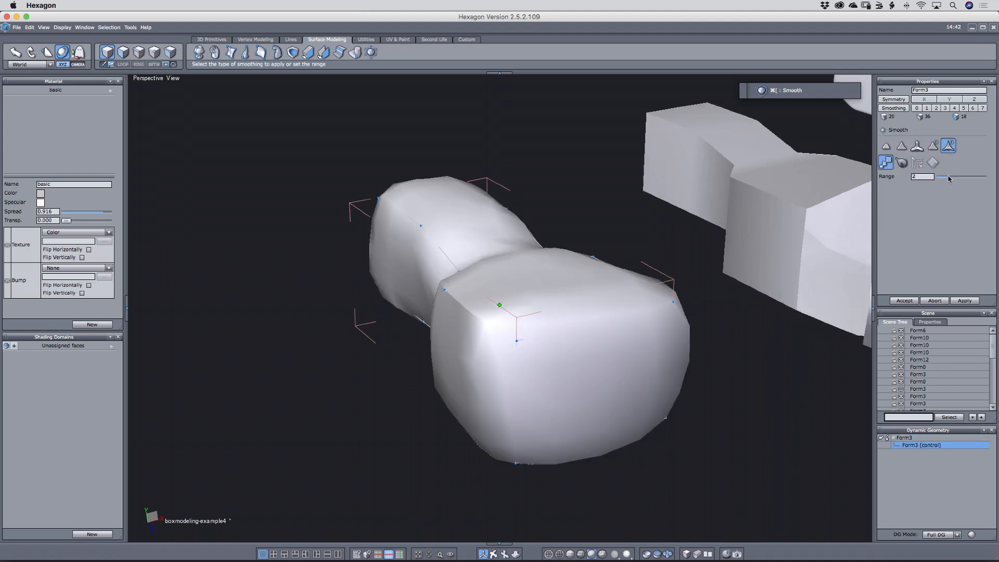
click(904, 300)
right_drag(654, 360, 610, 358)
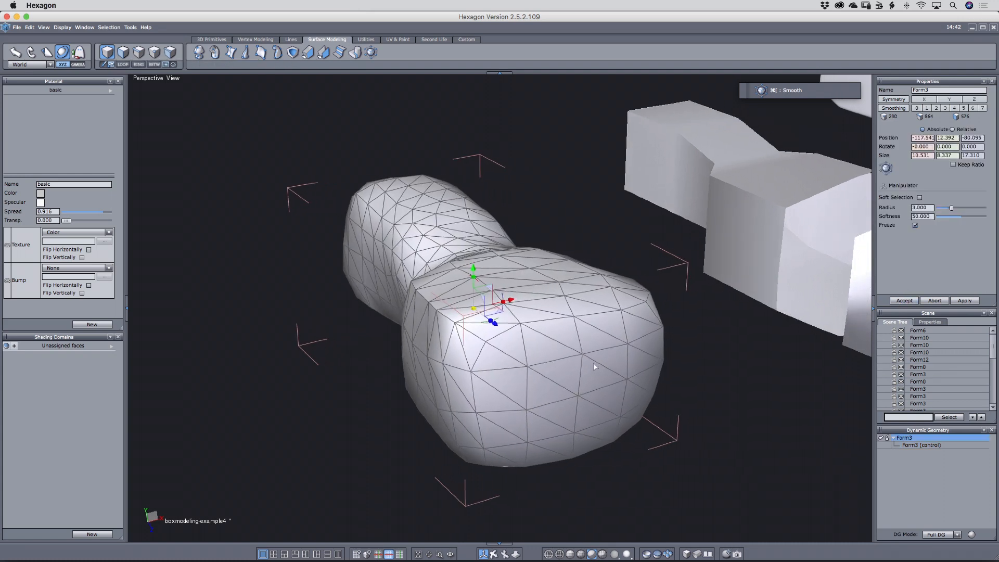
key(c)
key(c)
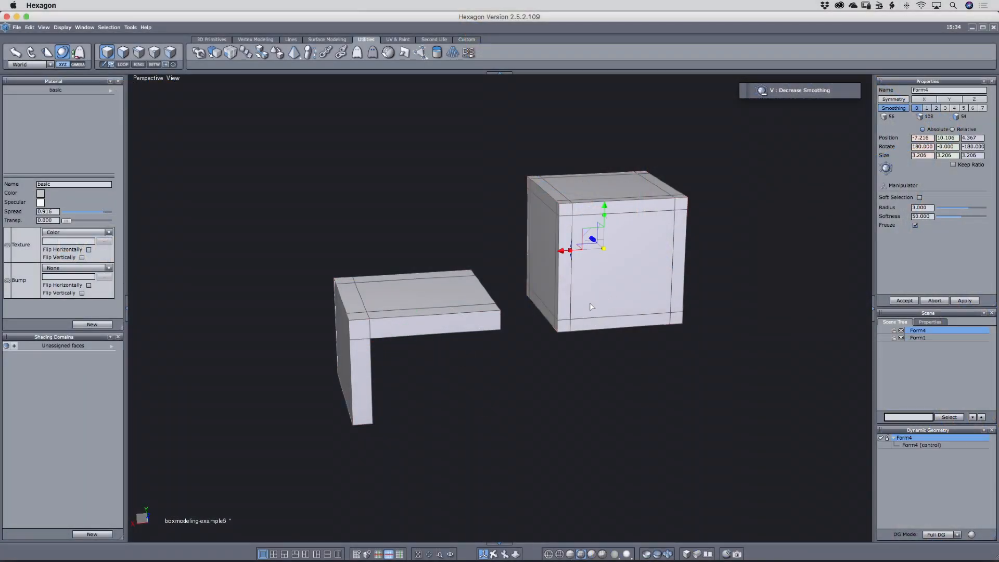
Raise the cube's smoothing to level 2.
key(c)
key(c)
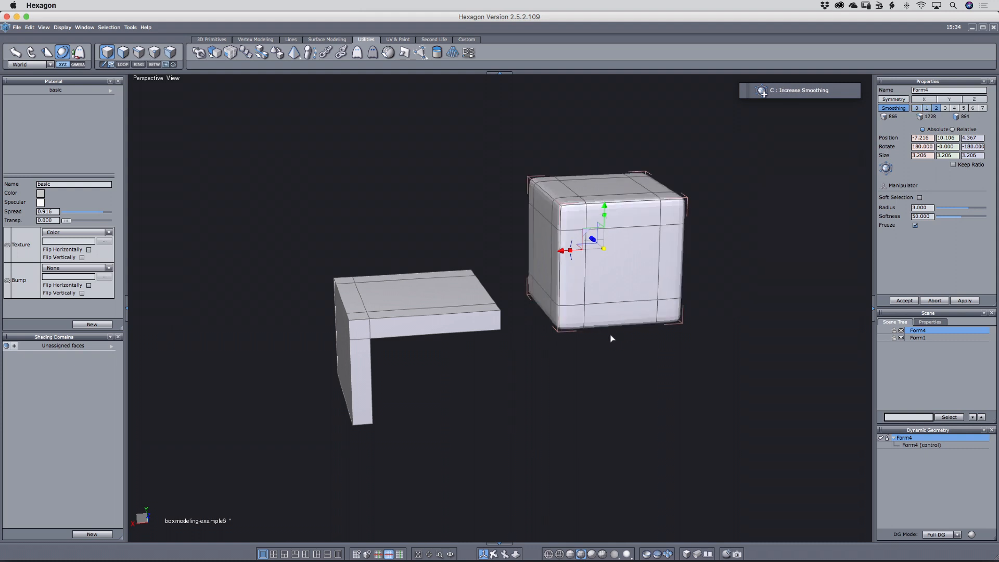
click(611, 338)
click(614, 303)
Slice edge loops into the L-shaped form near the bottom of its leg and the outer end of its top.
click(449, 328)
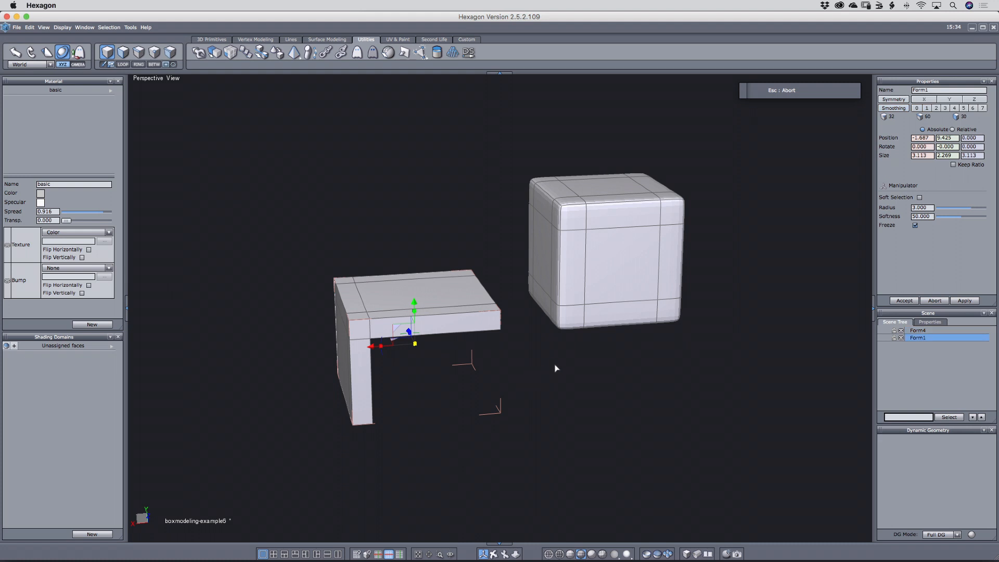
mouse_move(554, 365)
right_down()
mouse_move(584, 369)
mouse_move(568, 373)
right_up()
key(shift+s)
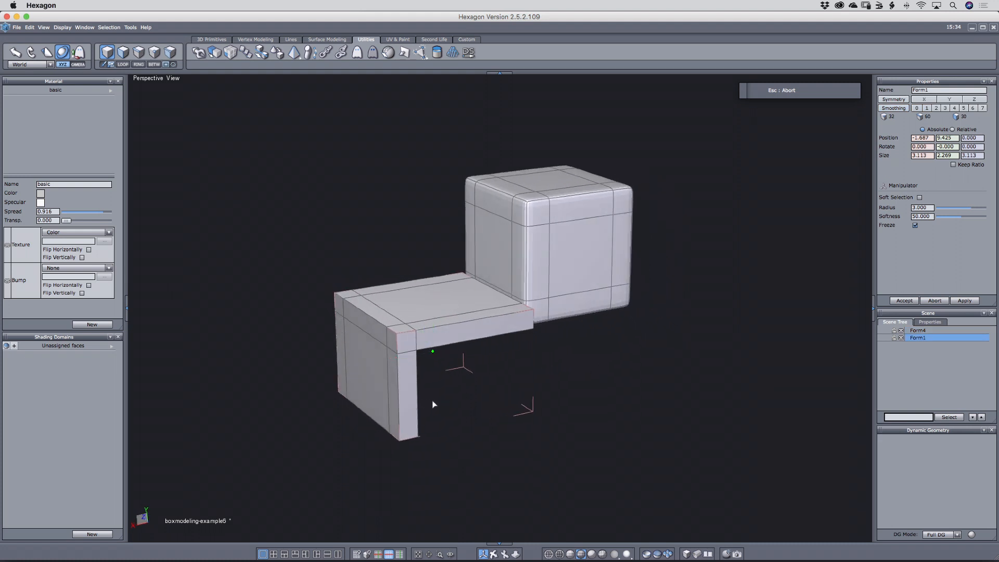
click(398, 425)
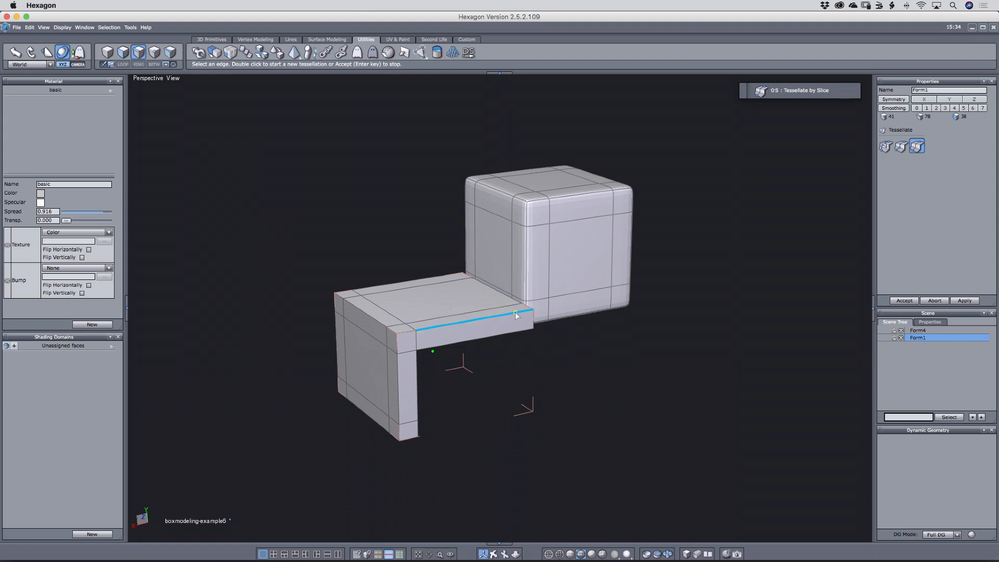
click(515, 312)
key(Return)
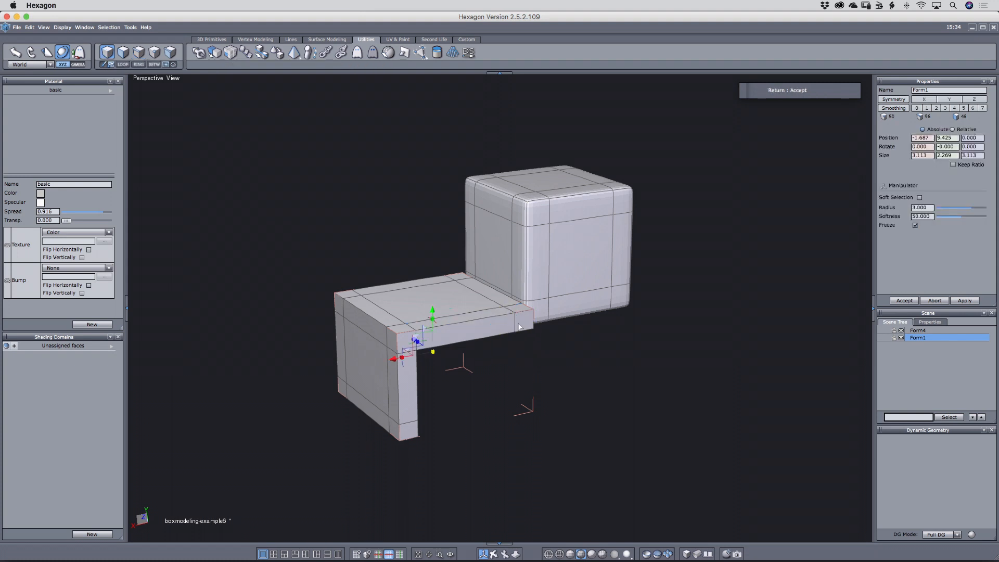
Merge the L-shaped form's duplicate points and raise its smoothing to level 2.
mouse_move(562, 358)
middle_down()
mouse_move(570, 355)
mouse_move(575, 369)
middle_up()
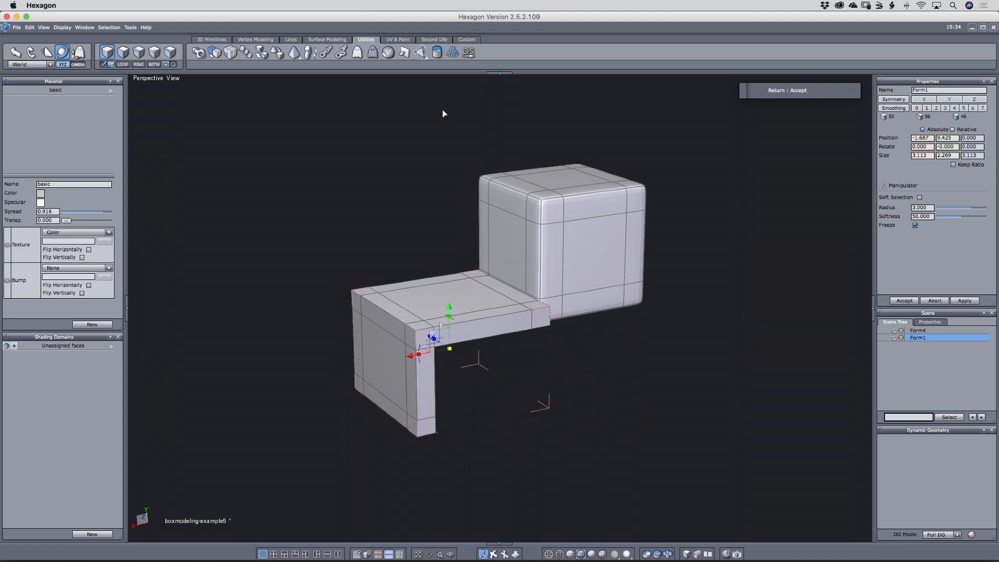
mouse_move(420, 53)
click(417, 107)
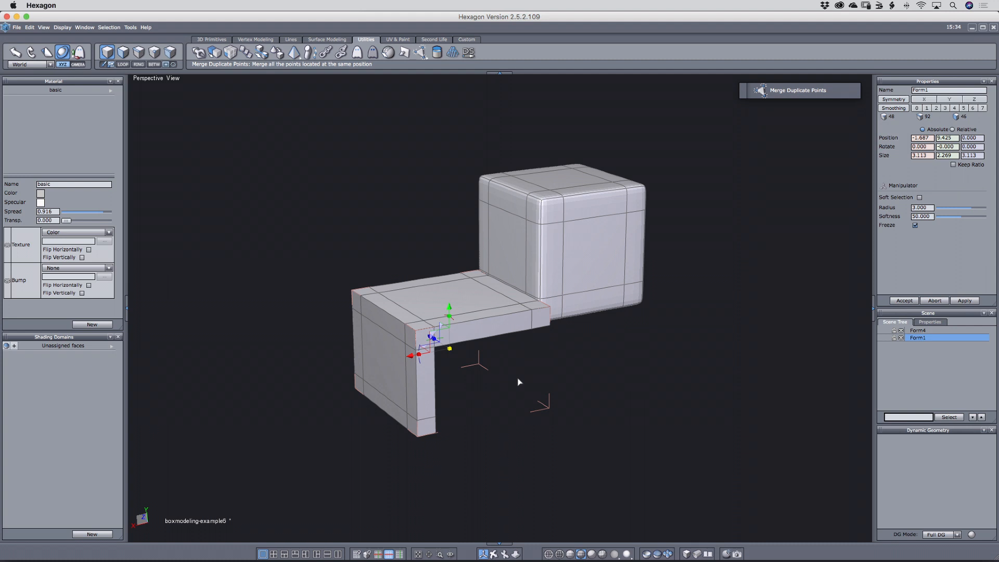
middle_drag(520, 383, 571, 401)
key(c)
key(c)
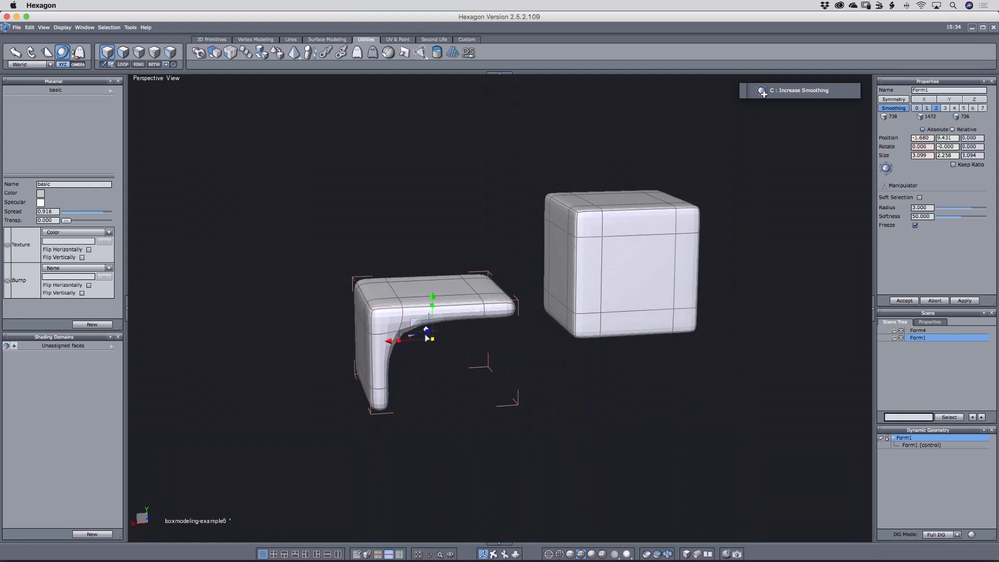
Compare the cube without smoothing and at smoothing level 2.
middle_drag(447, 391, 475, 389)
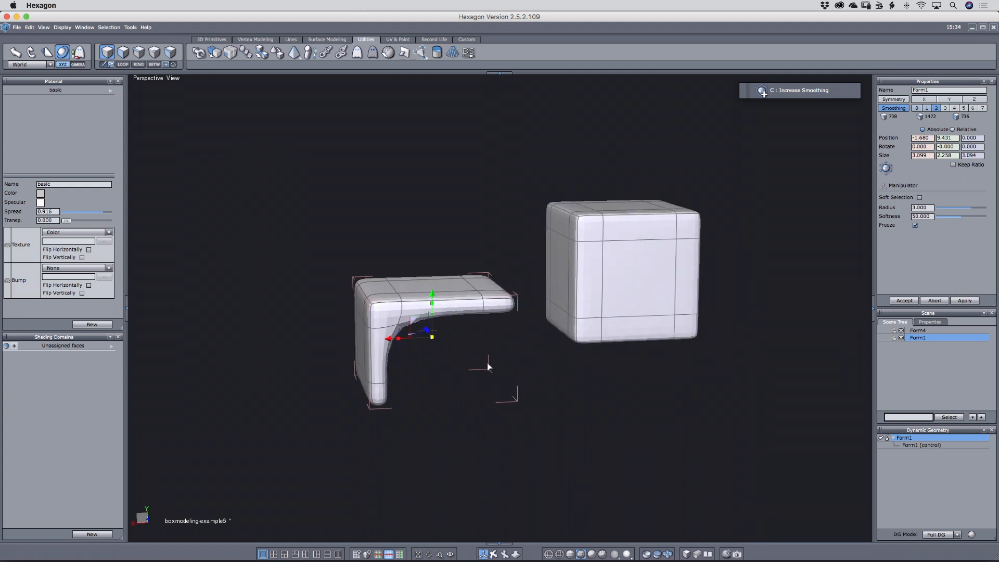
click(595, 314)
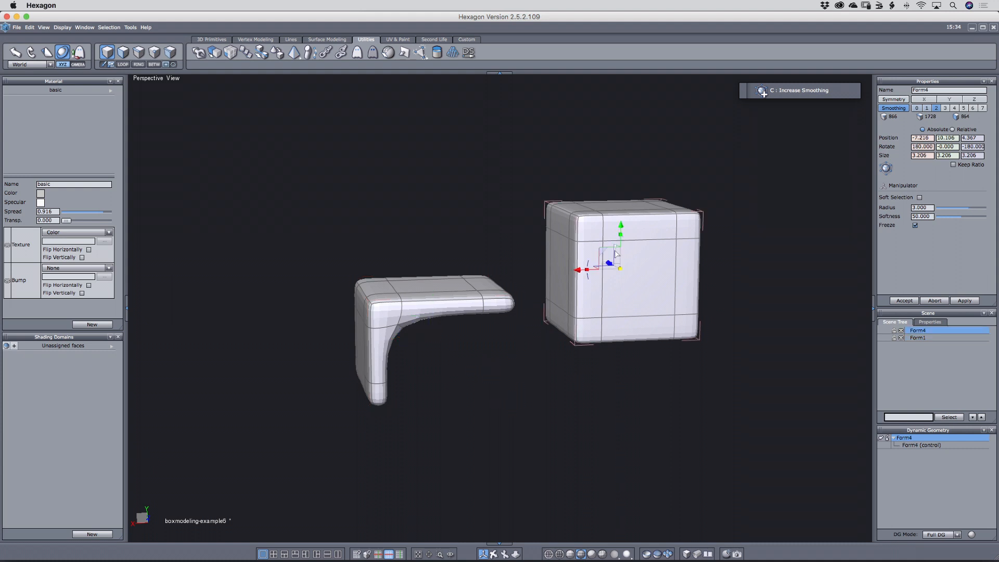
key(v)
key(v)
key(c)
key(c)
Reduce the L-shaped form's smoothing to level 0.
click(441, 318)
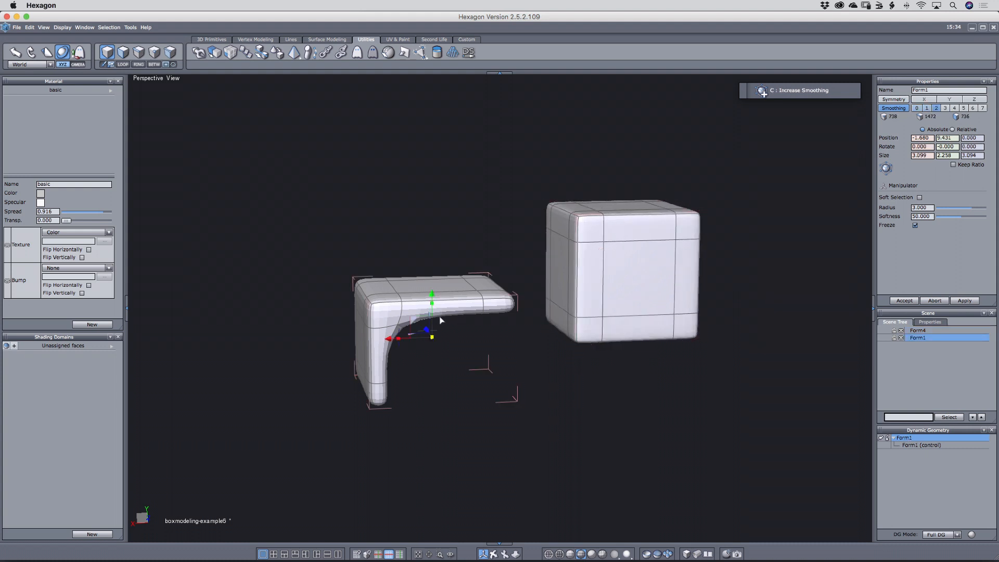
key(v)
key(v)
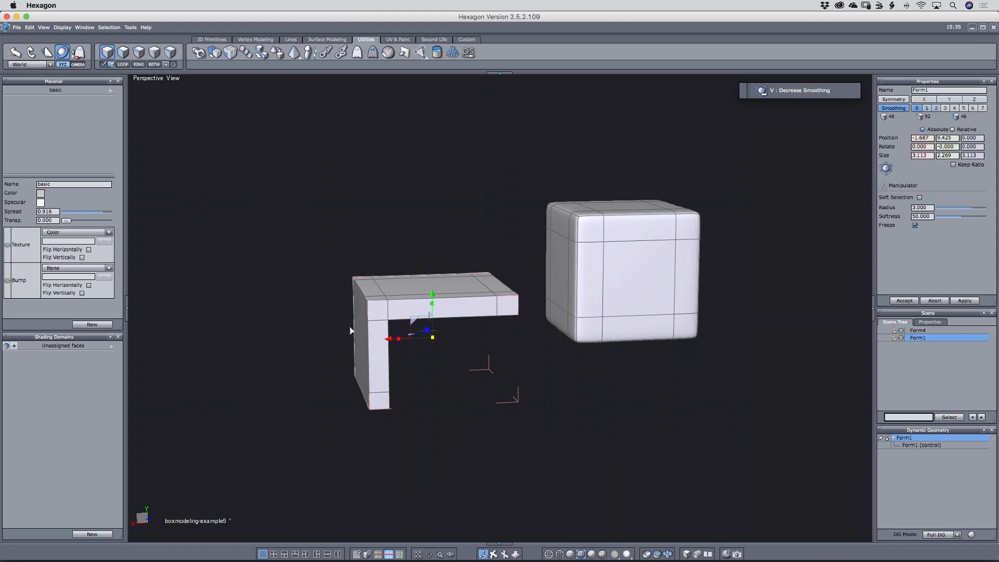
With Edge Tools, slice an edge loop across the L-shaped form's top near the corner, starting from the loop at its outer end.
middle_drag(421, 391, 473, 397)
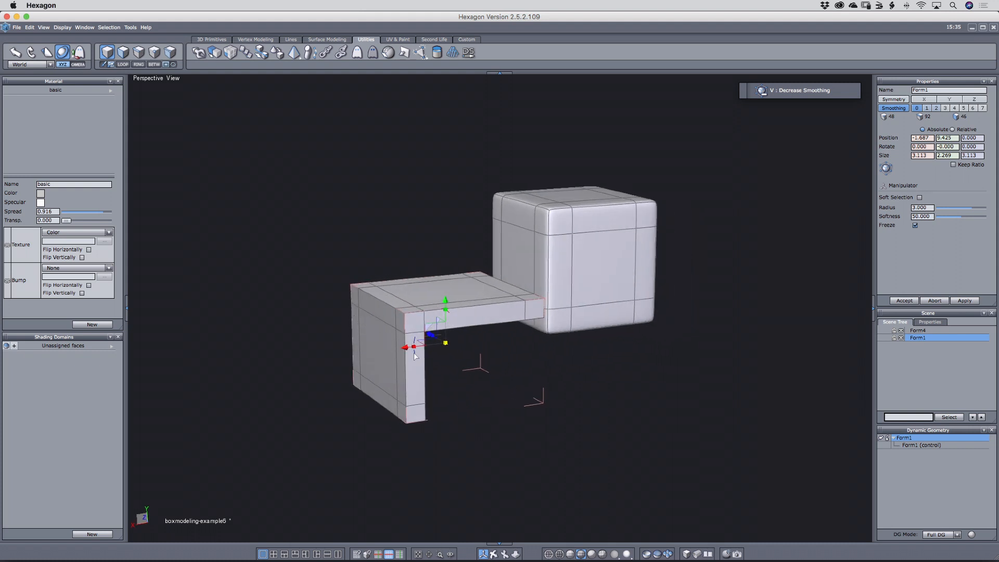
key(e)
click(500, 293)
key(alt+e)
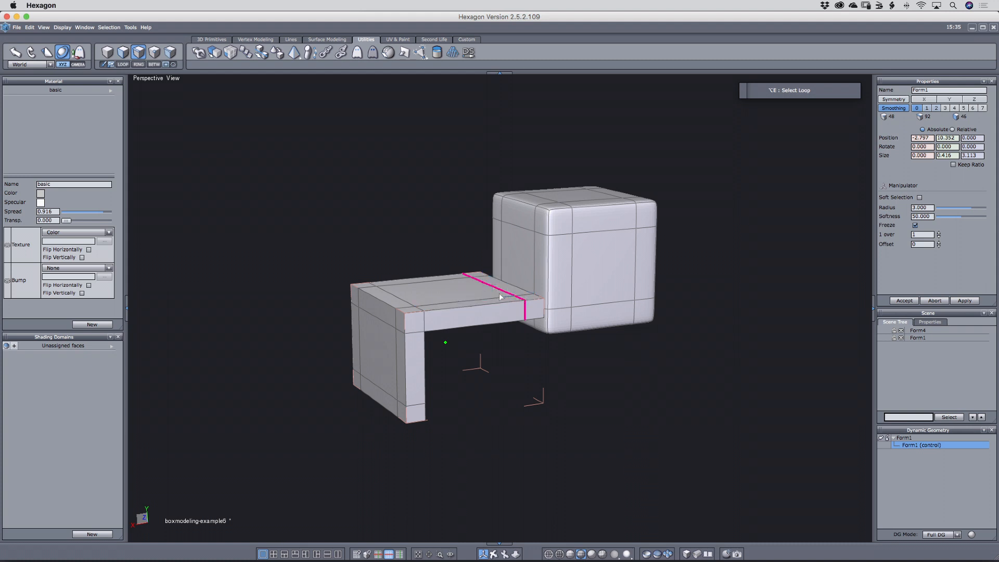
key(shift+e)
drag(488, 298, 435, 308)
With Edge Tools, slice an edge loop around the leg just below the corner, starting from the loop near its bottom.
click(419, 412)
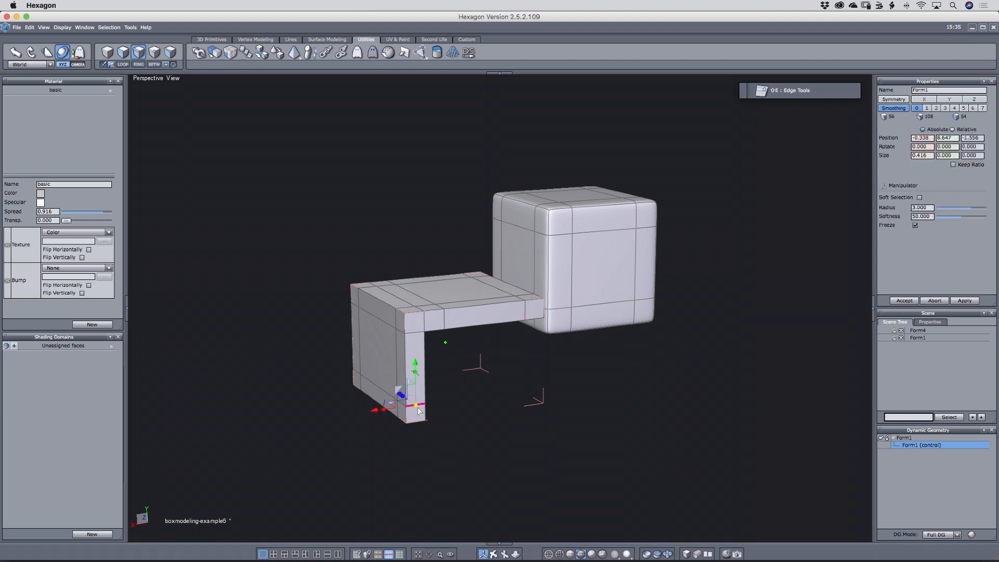
key(alt+e)
key(shift+e)
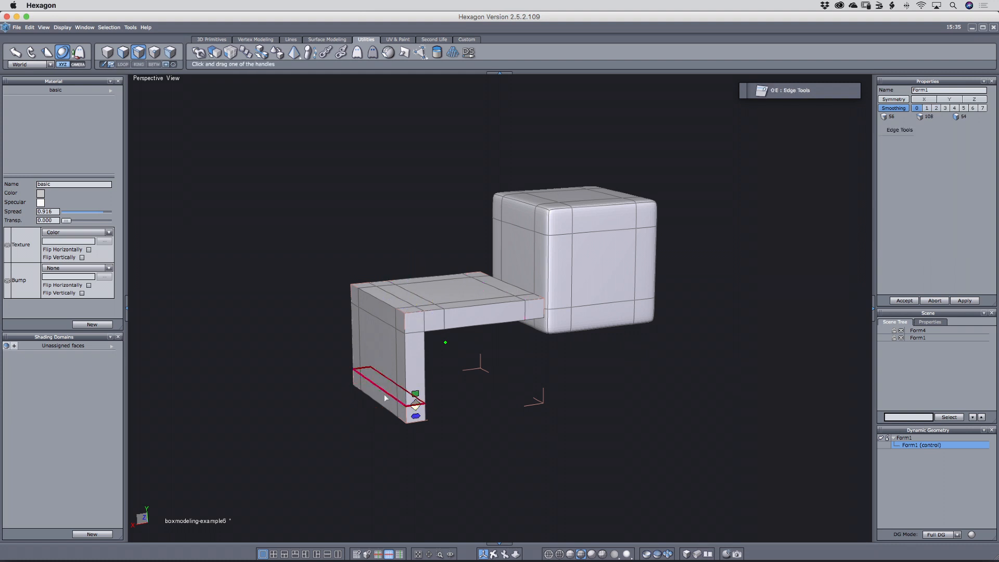
drag(385, 396, 392, 347)
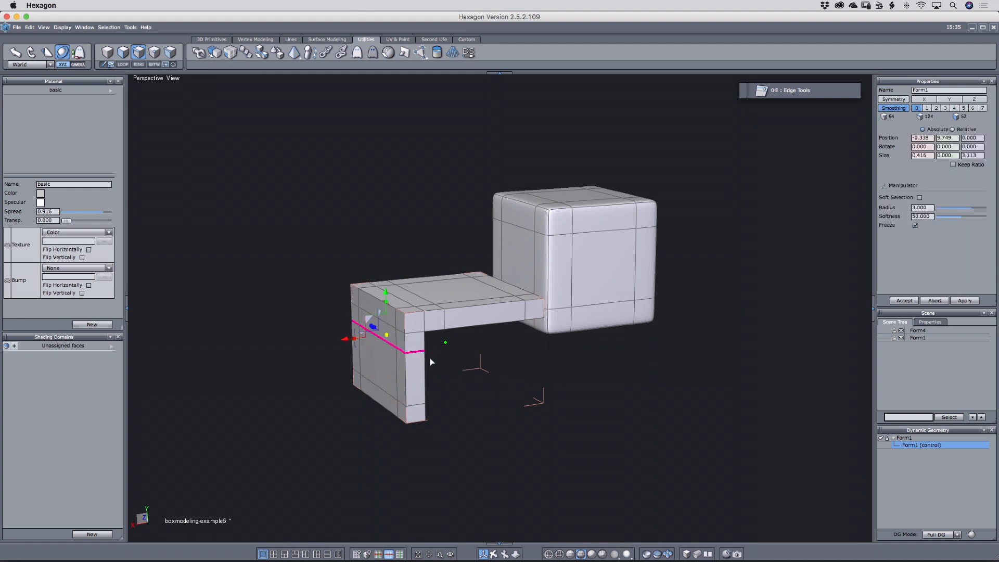
Raise the L-shaped form's smoothing to level 2 and deselect the form.
key(plus)
key(plus)
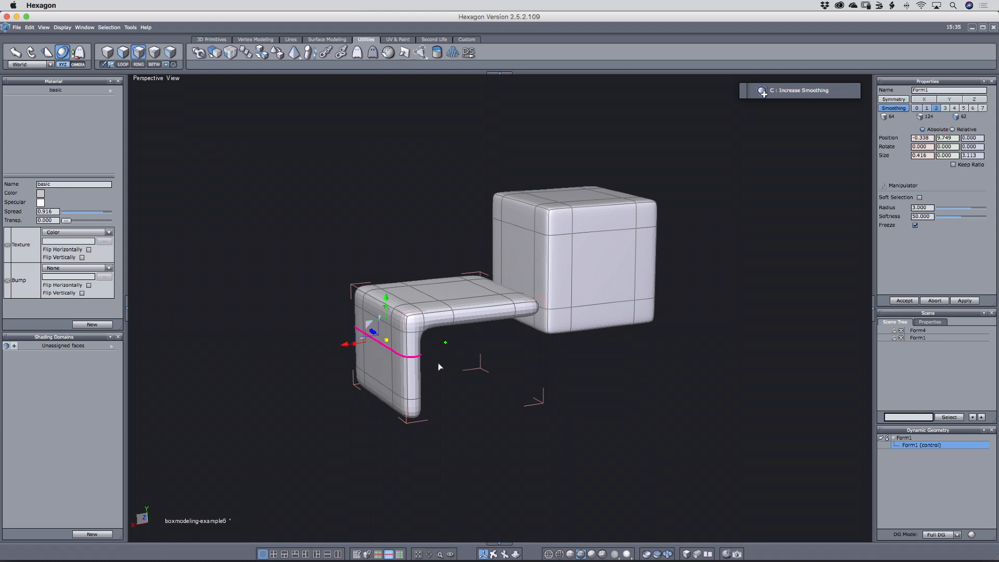
key(Escape)
click(460, 379)
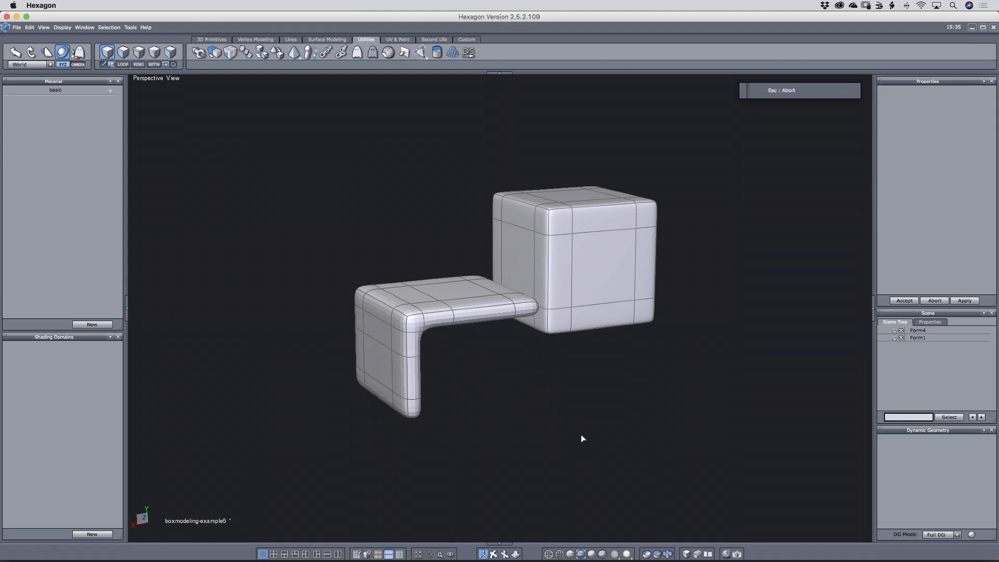
key(Down)
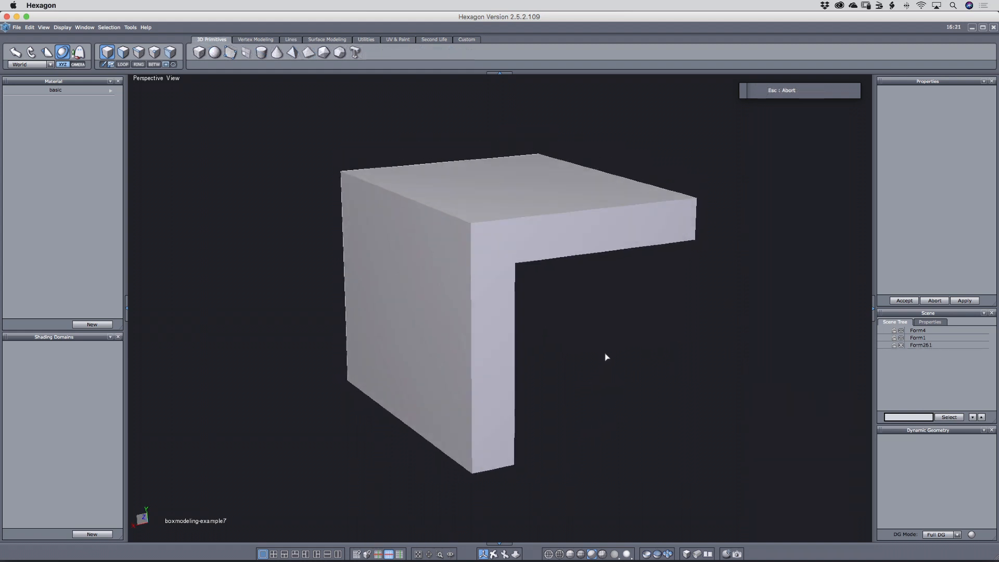
Select the face loop running around the mitred L-shaped form and slice edge loops close to both of its side profiles with Edge Tools.
click(479, 278)
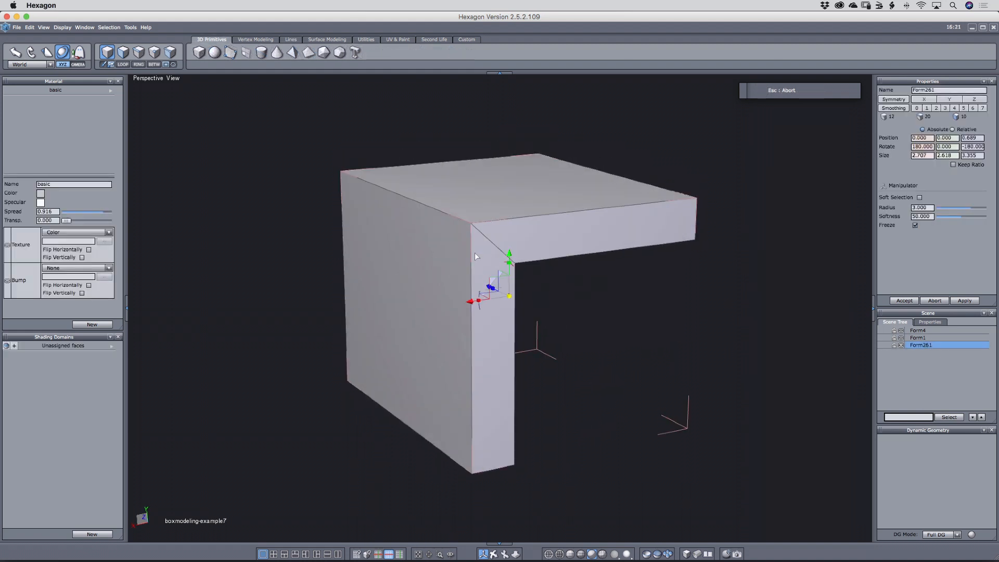
key(s)
click(496, 247)
key(d)
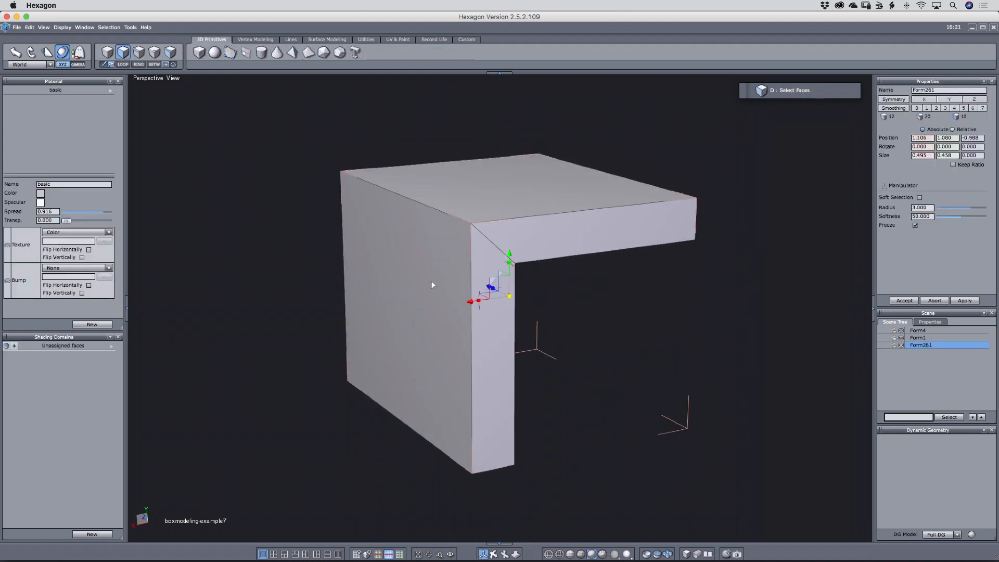
click(423, 305)
key(alt+e)
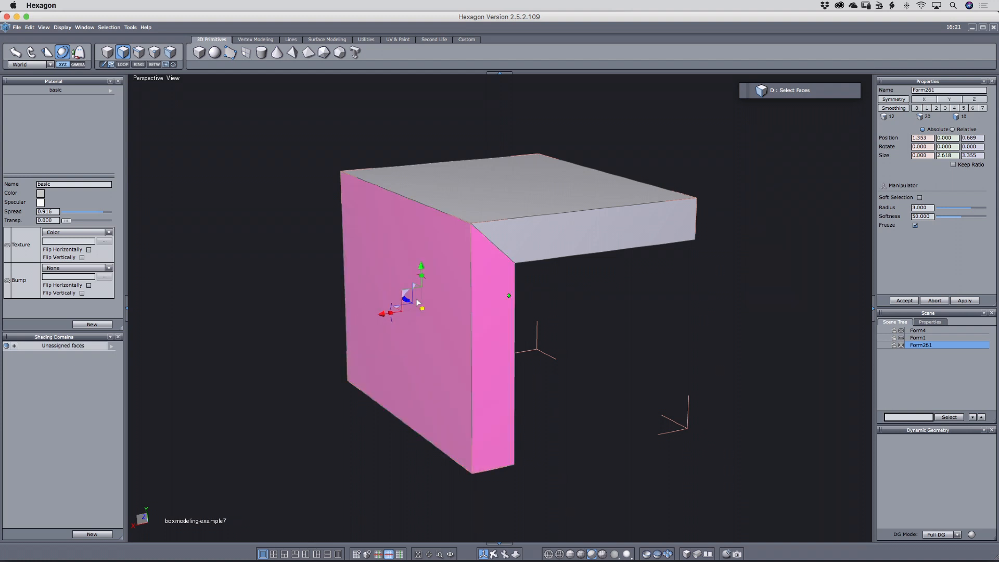
click(421, 302)
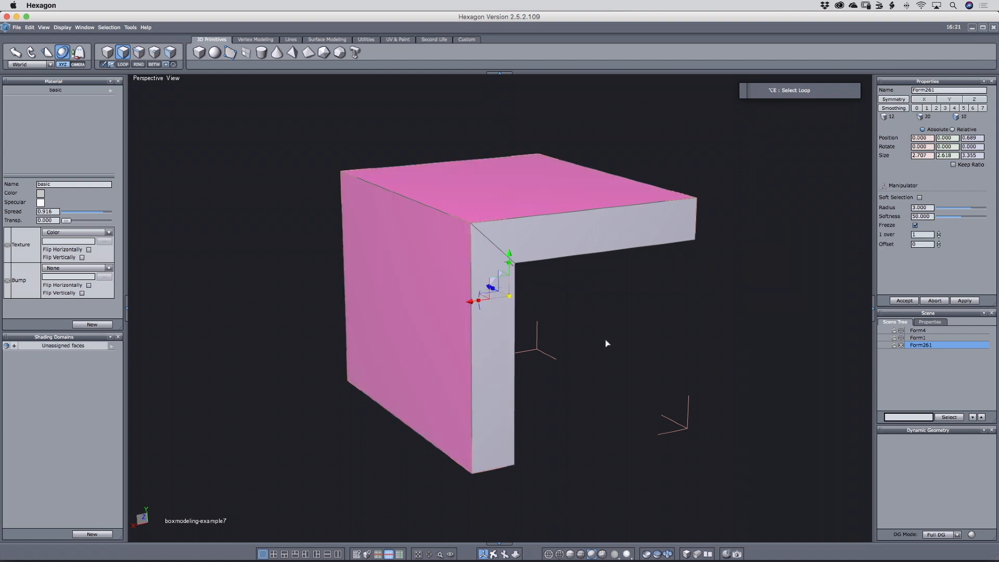
middle_drag(607, 344, 563, 317)
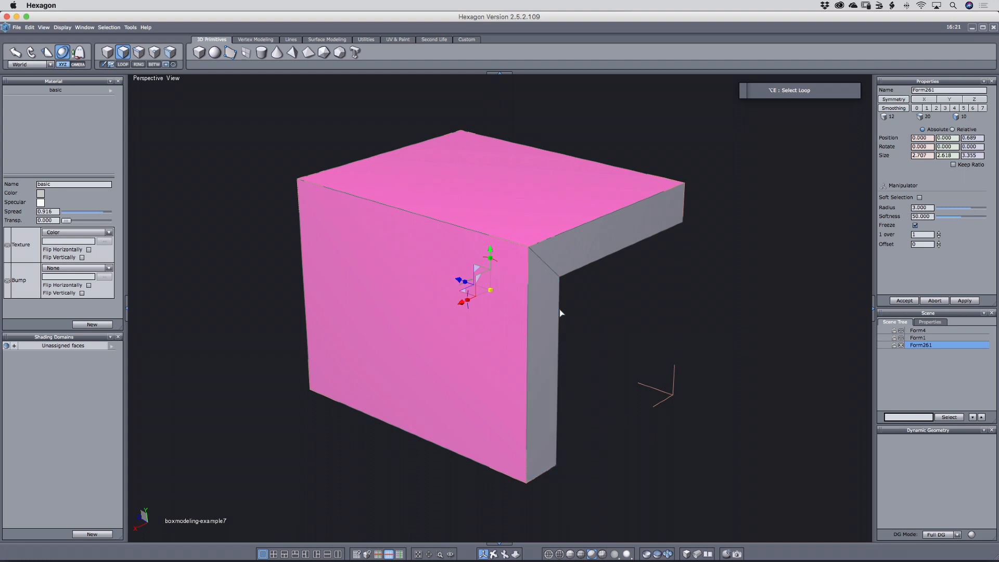
key(shift+e)
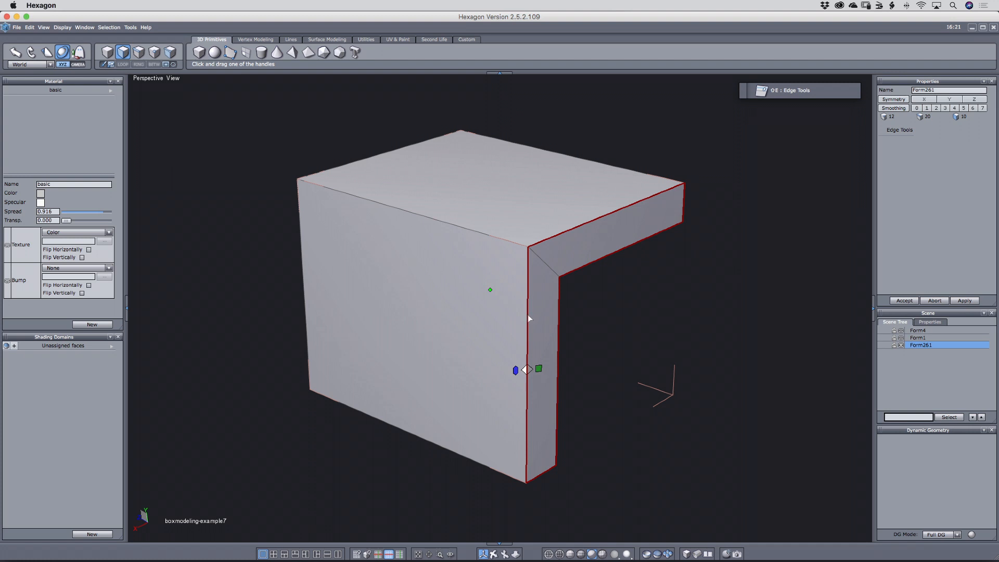
drag(528, 314, 508, 323)
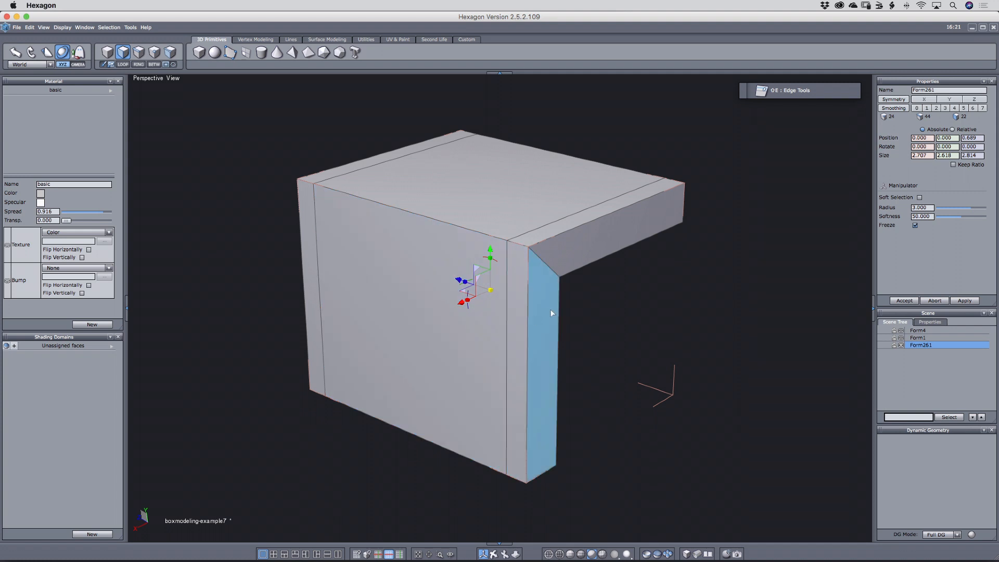
key(Return)
Slice an edge loop around the leg just above its bottom end with Edge Tools.
right_drag(509, 368, 641, 397)
click(516, 364)
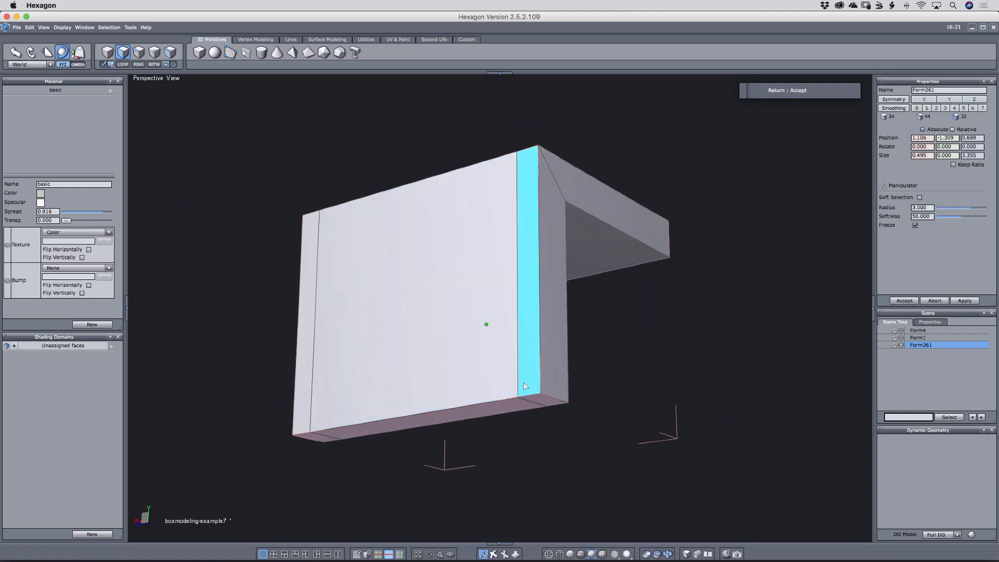
key(shift+e)
drag(485, 403, 484, 375)
Select the three end faces of the top and slice an edge loop just inside that outer end with Edge Tools.
right_drag(604, 357, 502, 368)
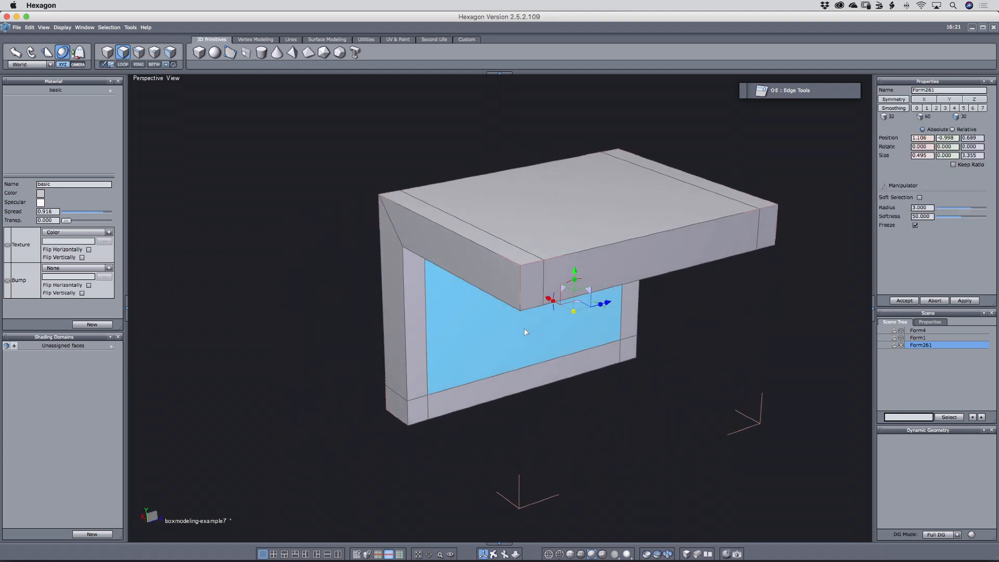
click(534, 289)
shift+click(716, 233)
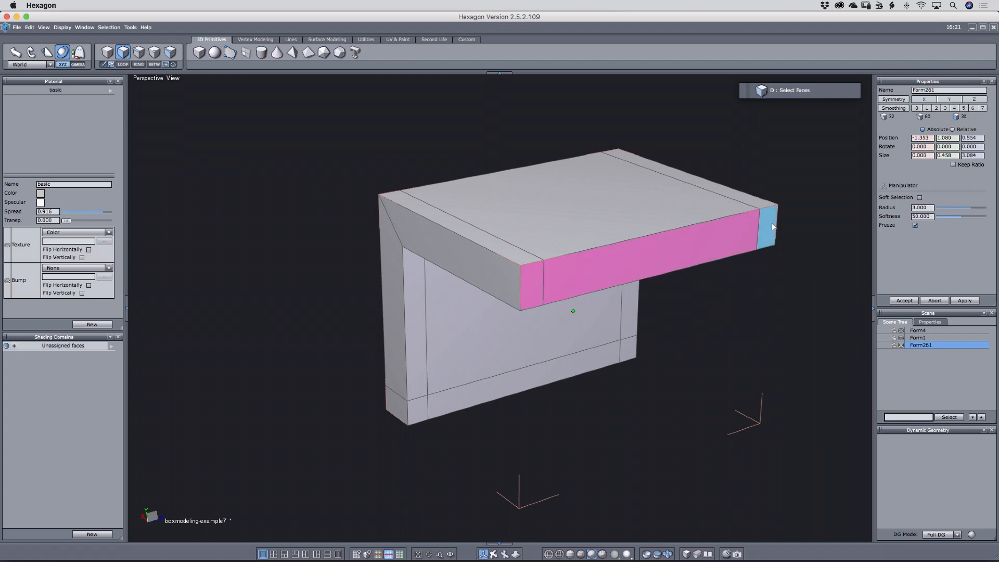
shift+click(773, 227)
right_drag(709, 311, 704, 352)
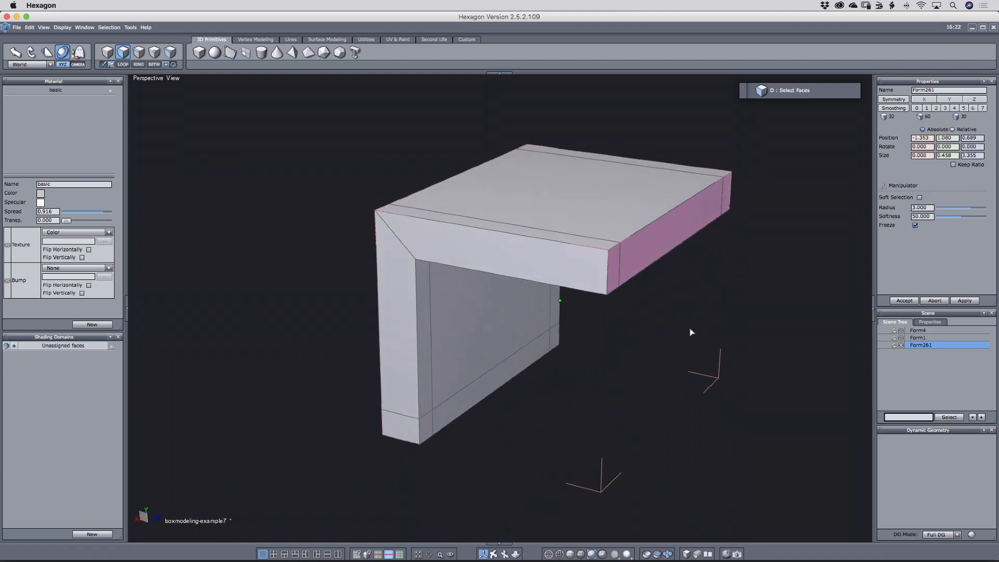
key(e)
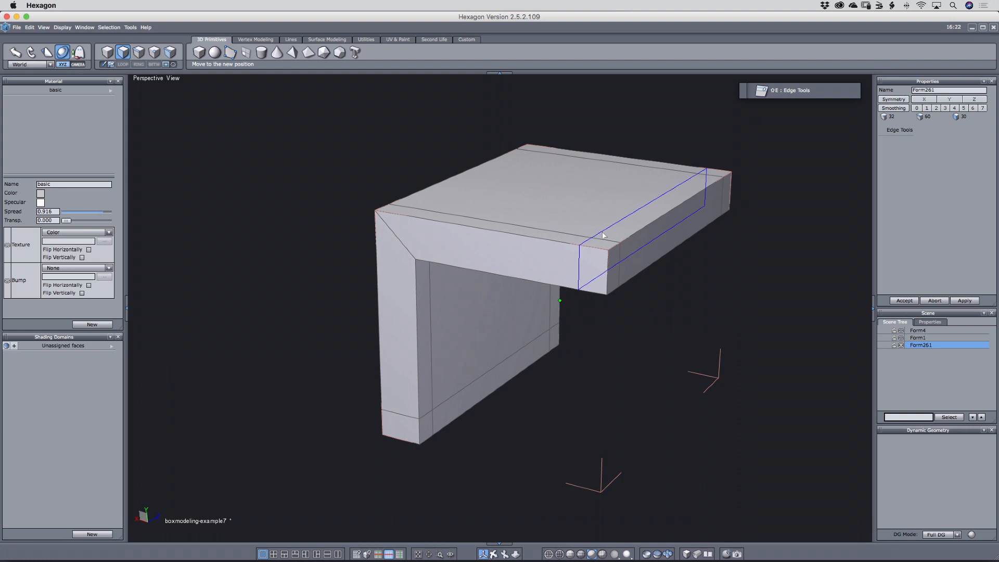
click(599, 235)
Preview the mitred L-shaped form at smoothing level 2 and return it to level 0.
right_drag(593, 364, 687, 377)
key(c)
key(c)
key(v)
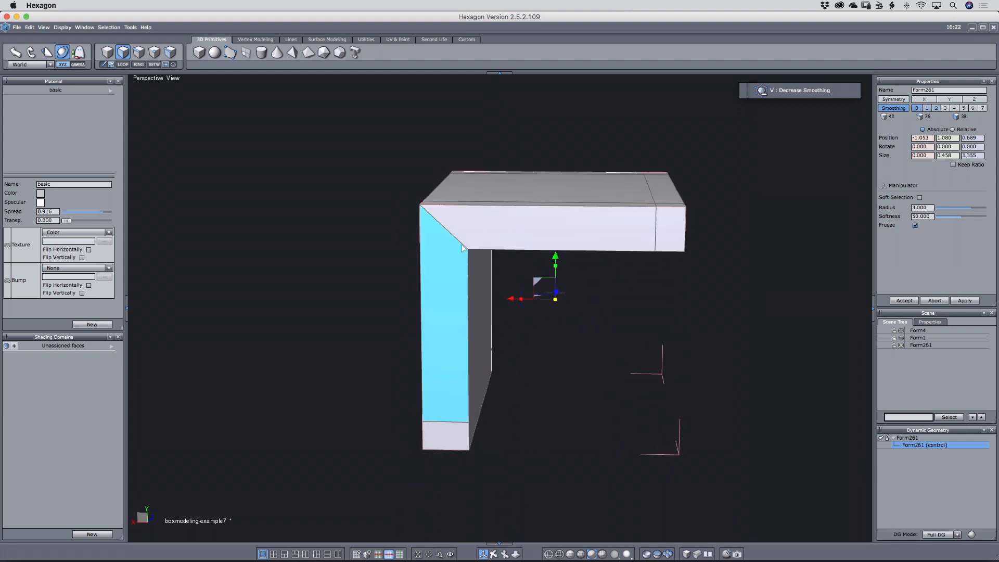
Select the edge ring through the diagonal corner edge and connect it to add a loop along the middle of the form's thickness.
key(s)
click(454, 238)
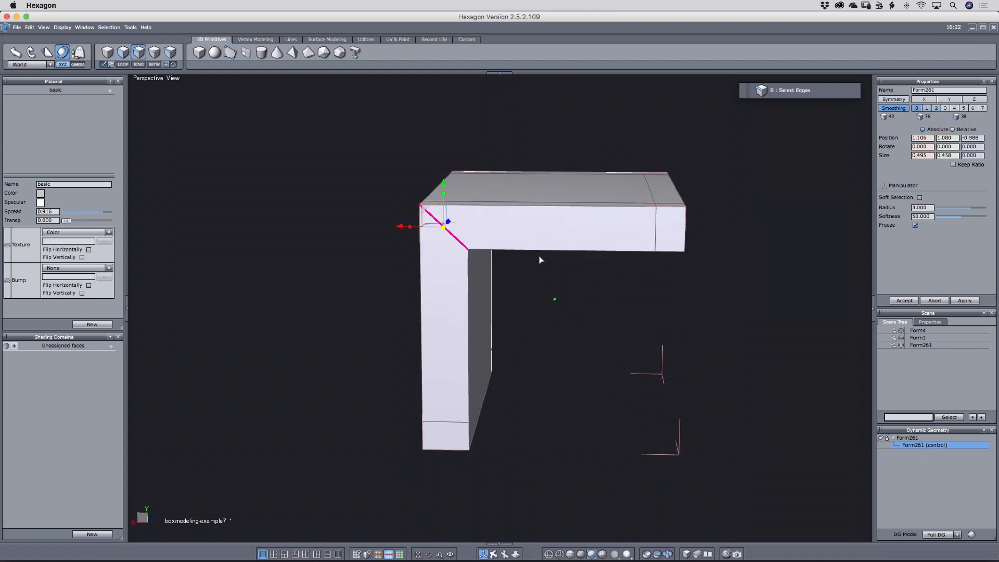
middle_drag(539, 264, 575, 303)
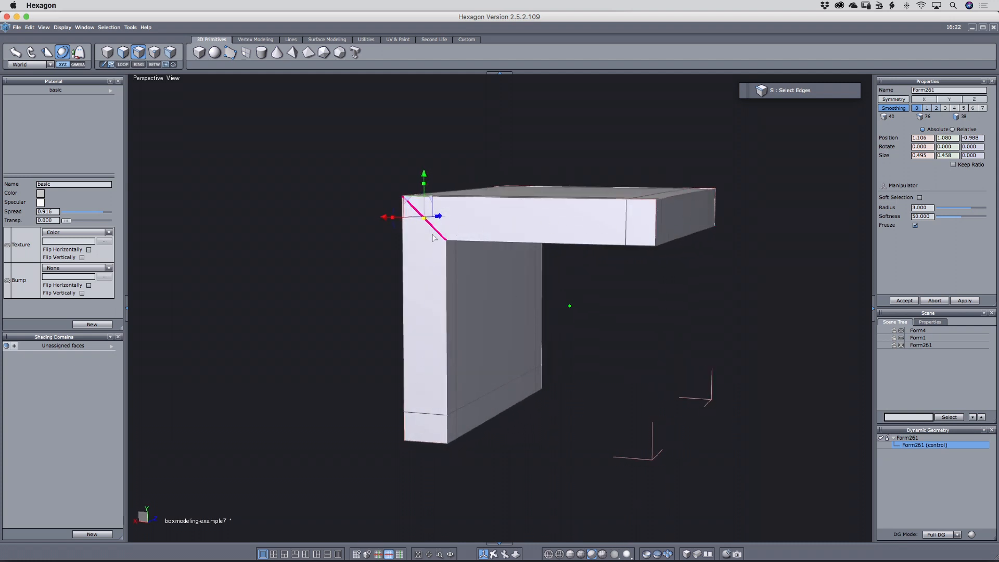
key(alt+r)
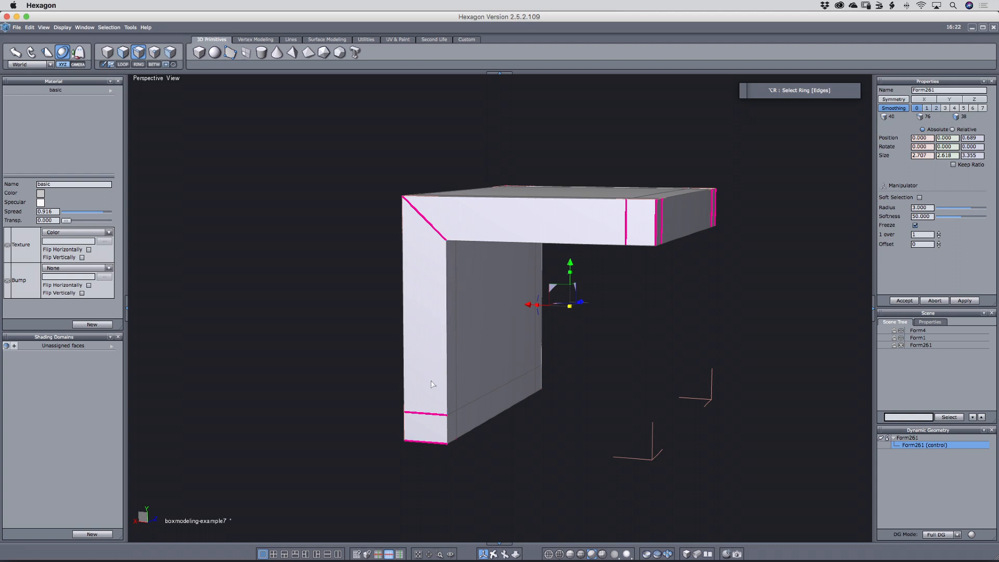
right_drag(544, 403, 586, 415)
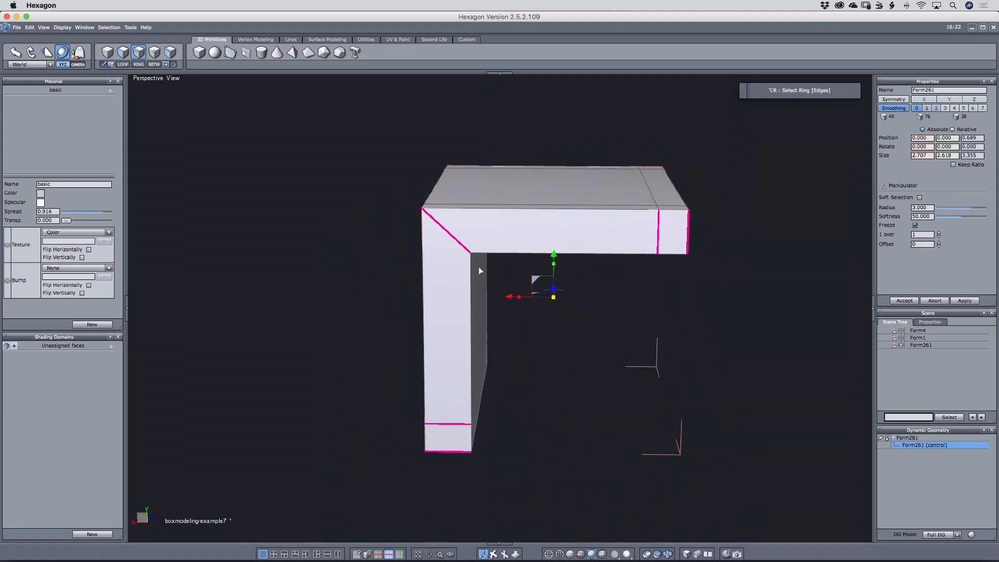
key(alt+x)
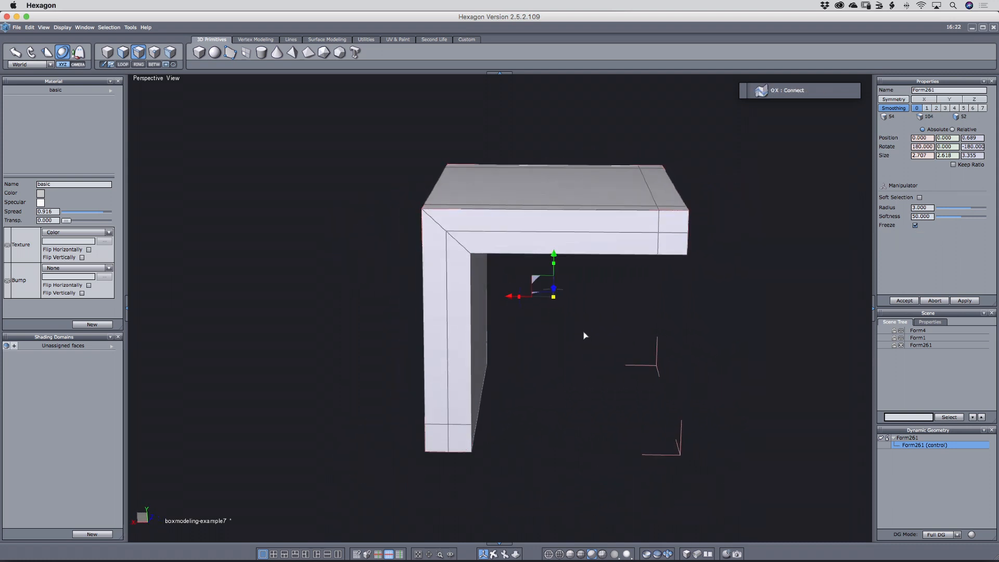
Raise the mitred L-shaped form's smoothing to level 2 and inspect its rounded corner.
right_drag(584, 334, 549, 336)
key(c)
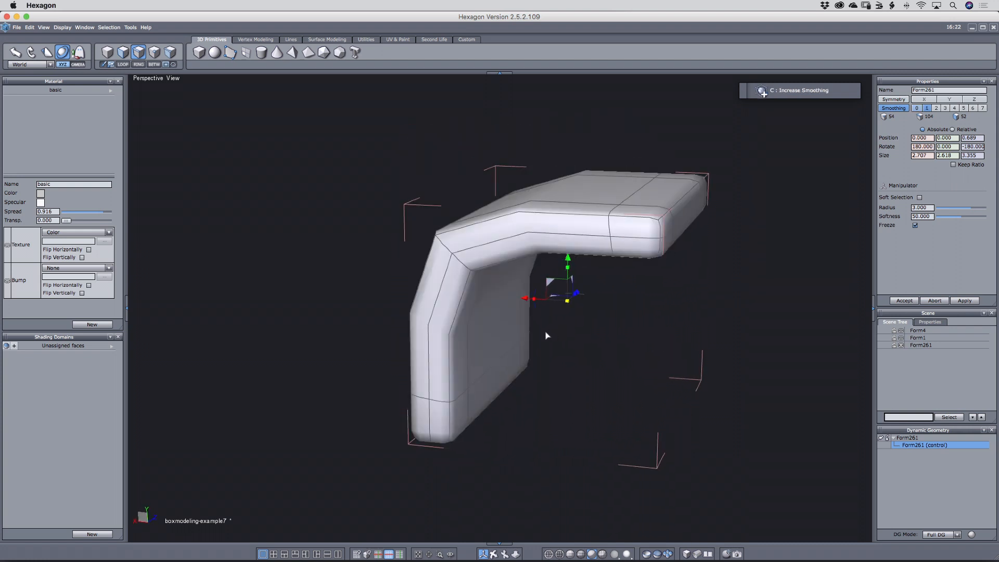
key(c)
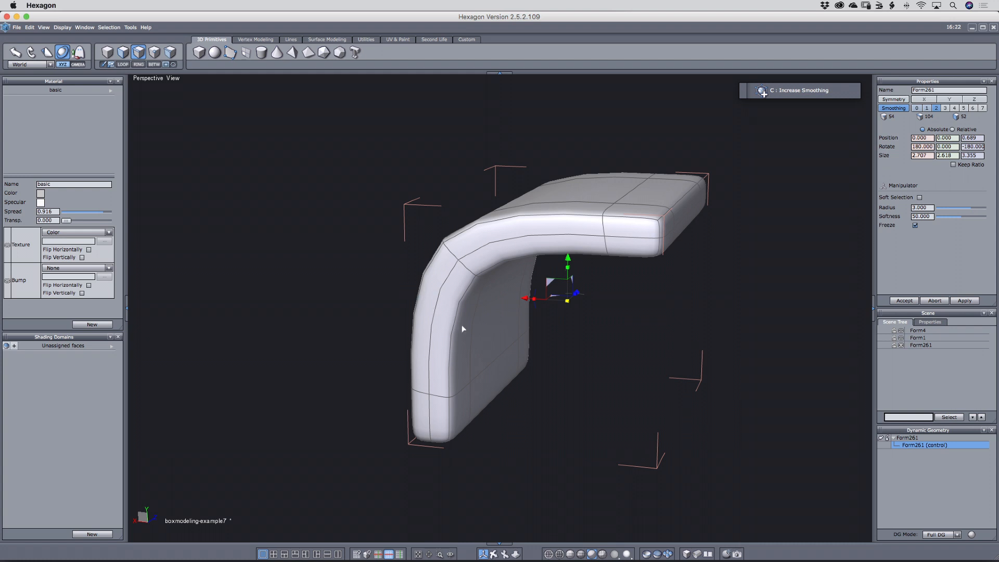
right_drag(524, 298, 657, 398)
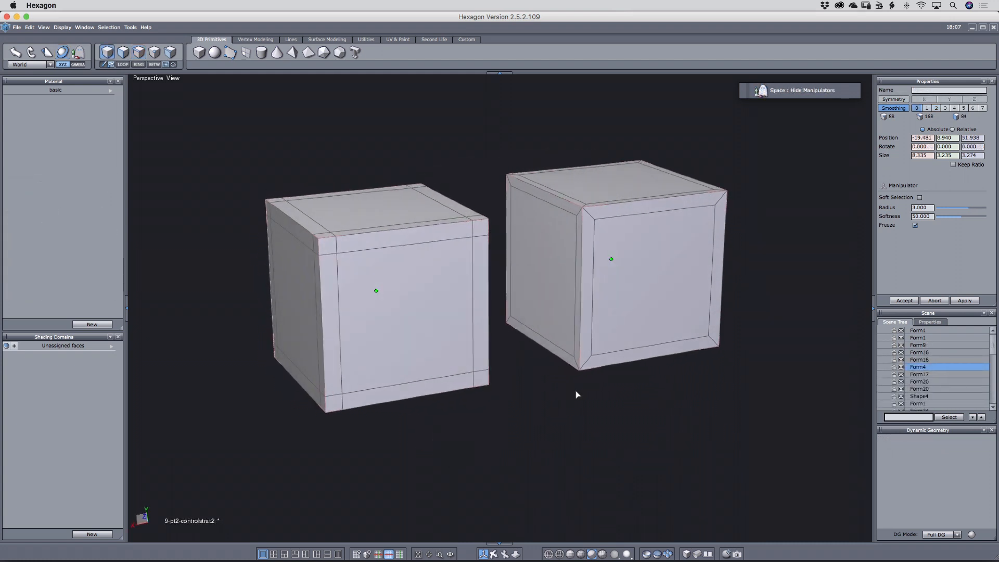
Smooth the two selected cubes together and settle on smoothing level 3.
mouse_move(576, 391)
right_down()
mouse_move(569, 396)
mouse_move(582, 396)
right_up()
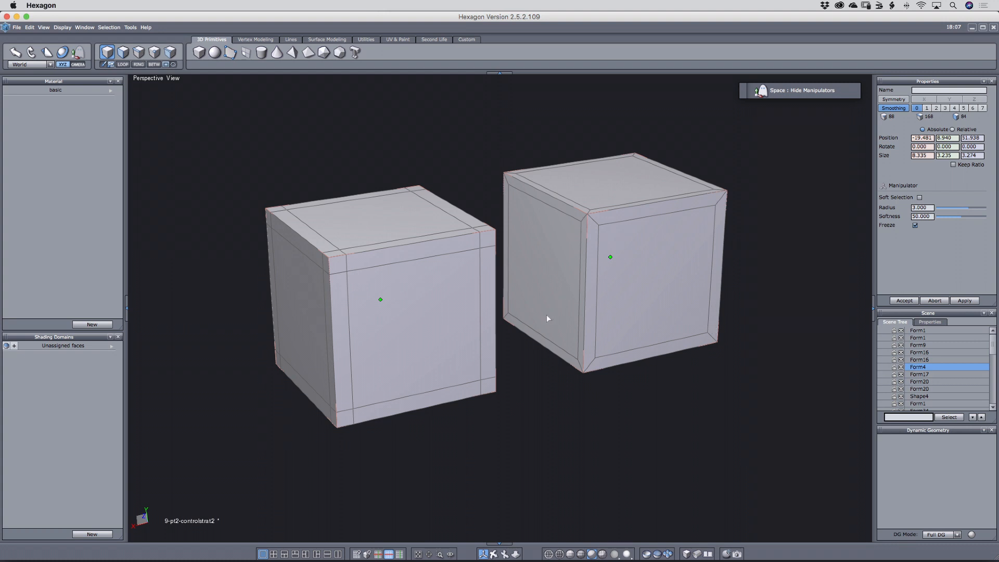
key(c)
key(c)
key(c)
key(c)
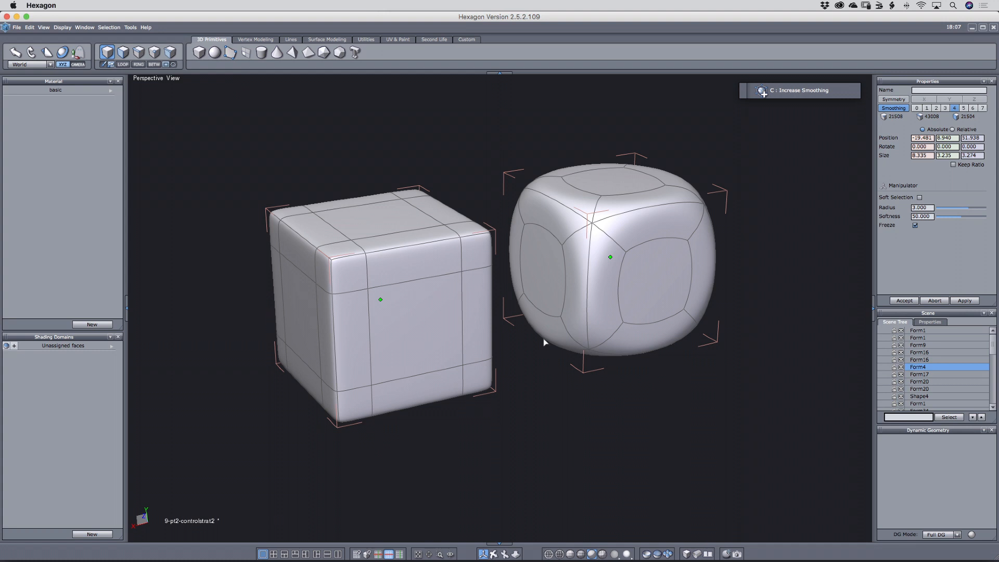
key(v)
middle_drag(650, 362, 691, 348)
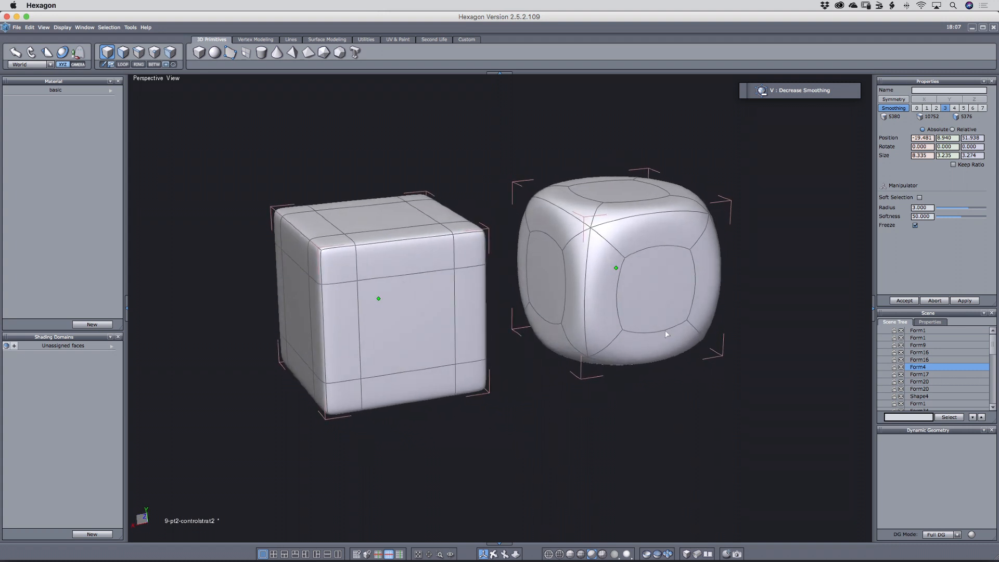
Deselect both smoothed cubes to compare their surfaces without wireframe, and reselect the pair.
click(626, 394)
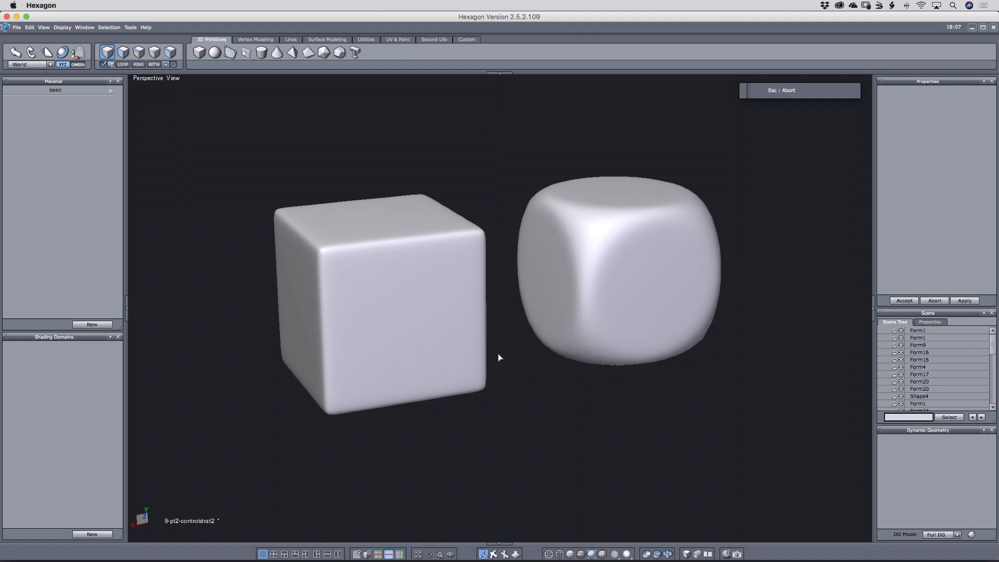
click(477, 353)
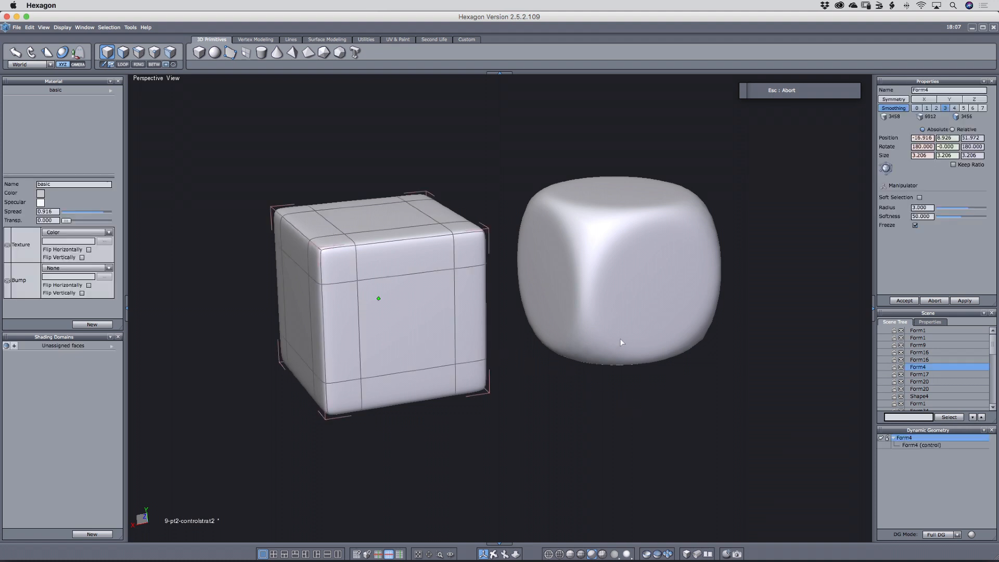
shift+click(620, 338)
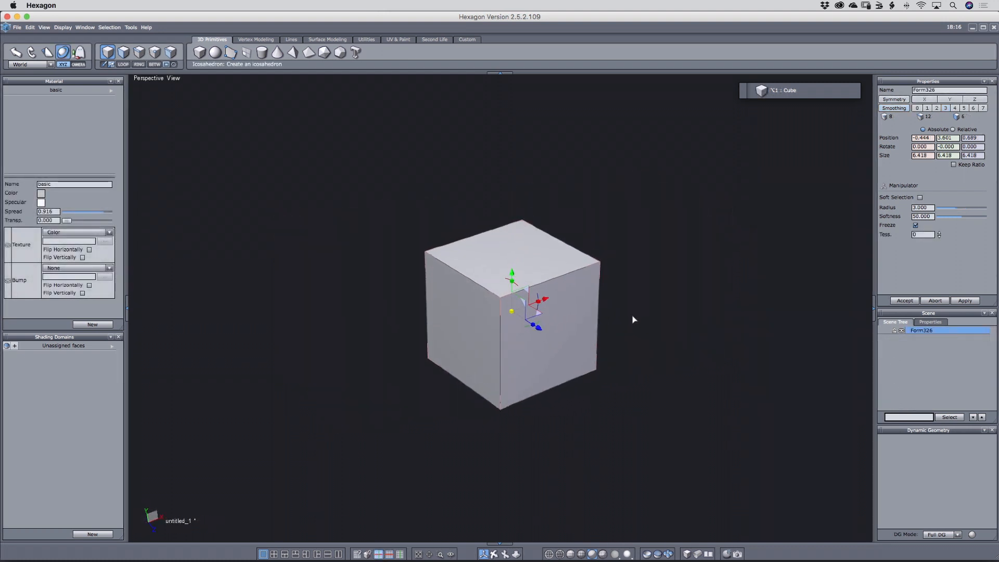
Select the cube's top face and the adjoining front face, and inset a shared border inside them with Edge Tools.
key(d)
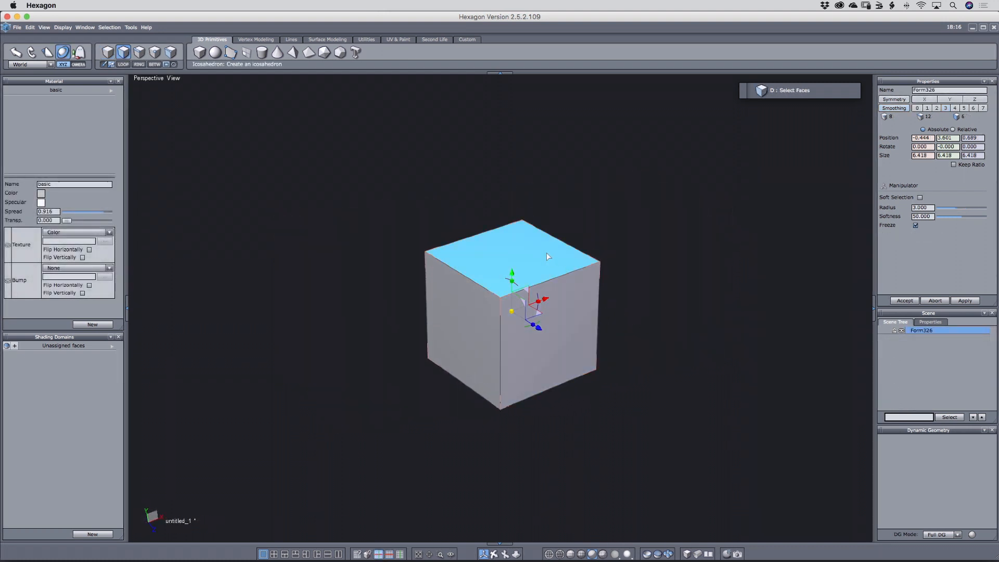
click(546, 252)
click(557, 285)
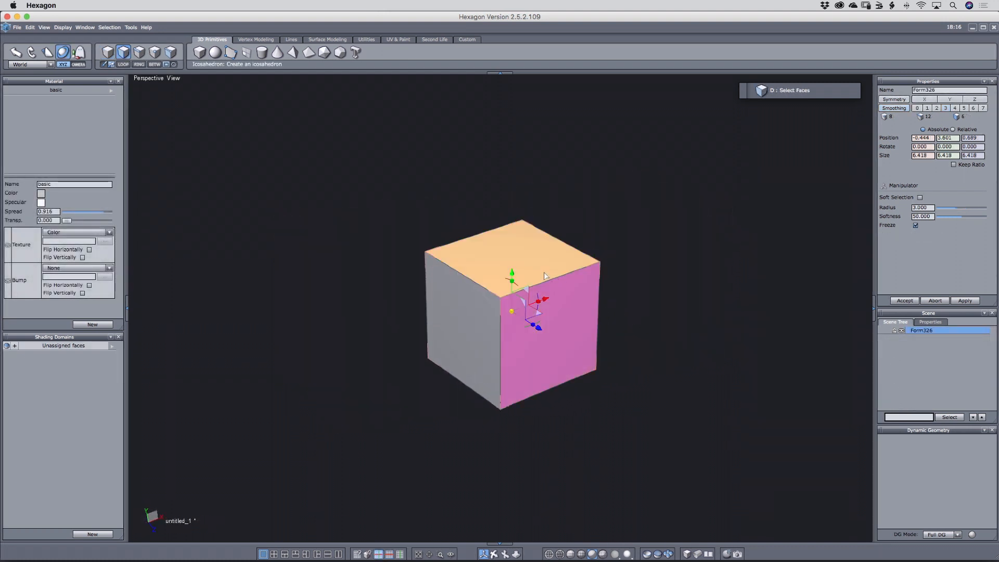
key(shift+e)
drag(570, 248, 560, 255)
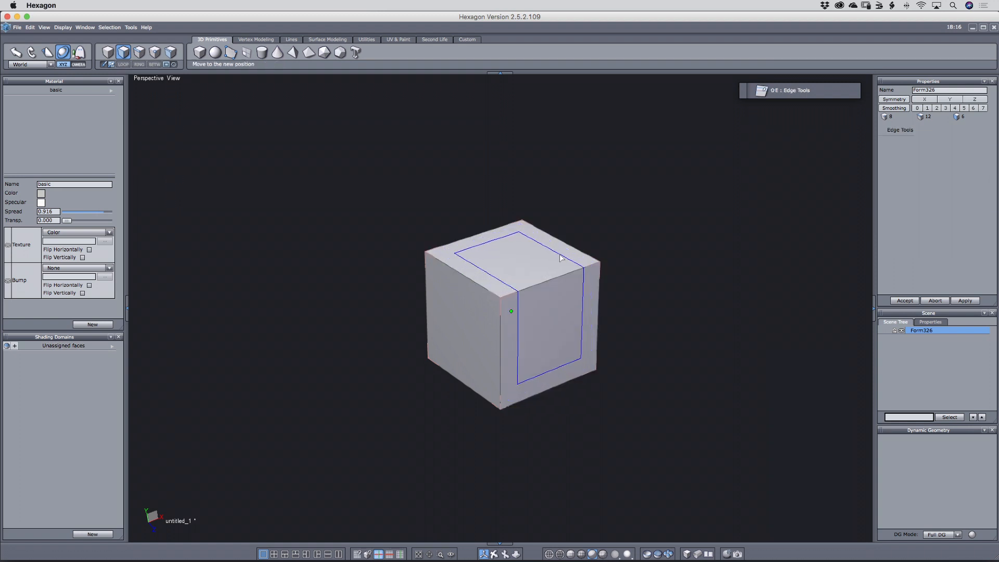
click(561, 258)
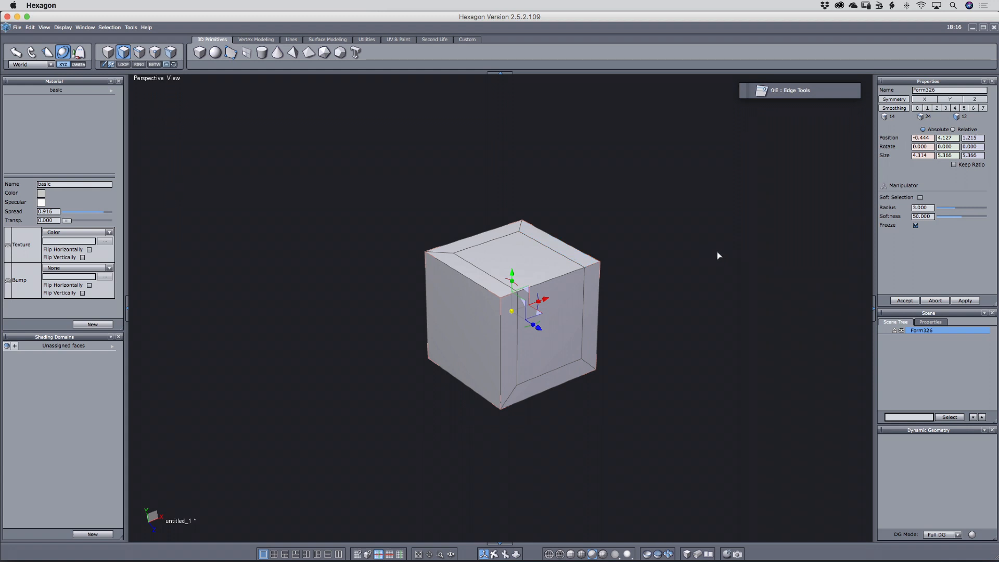
Select the outer edges bordering the two inset faces and add a parallel edge loop around the cube's remaining sides with Edge Tools.
right_drag(683, 337, 702, 342)
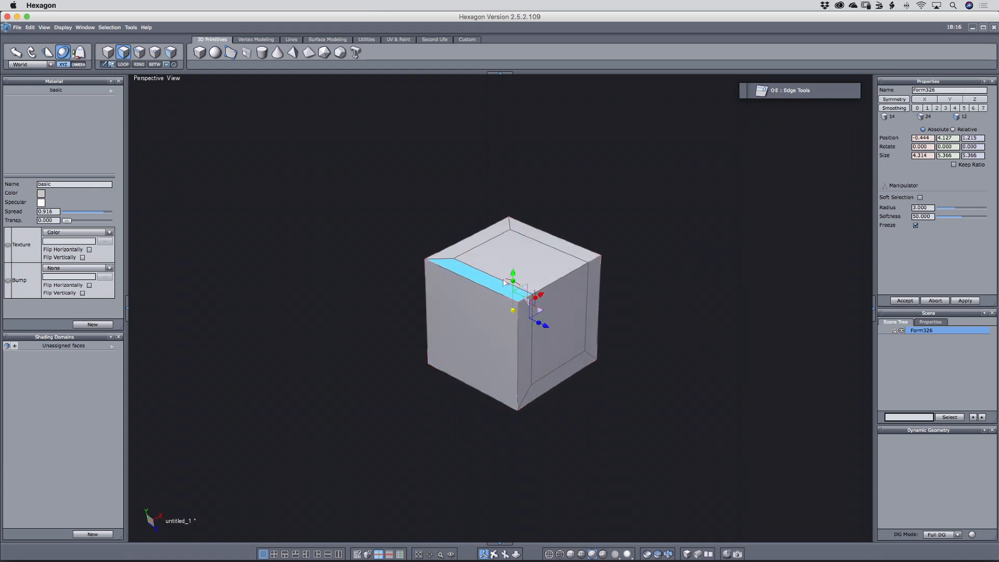
right_drag(462, 328, 462, 305)
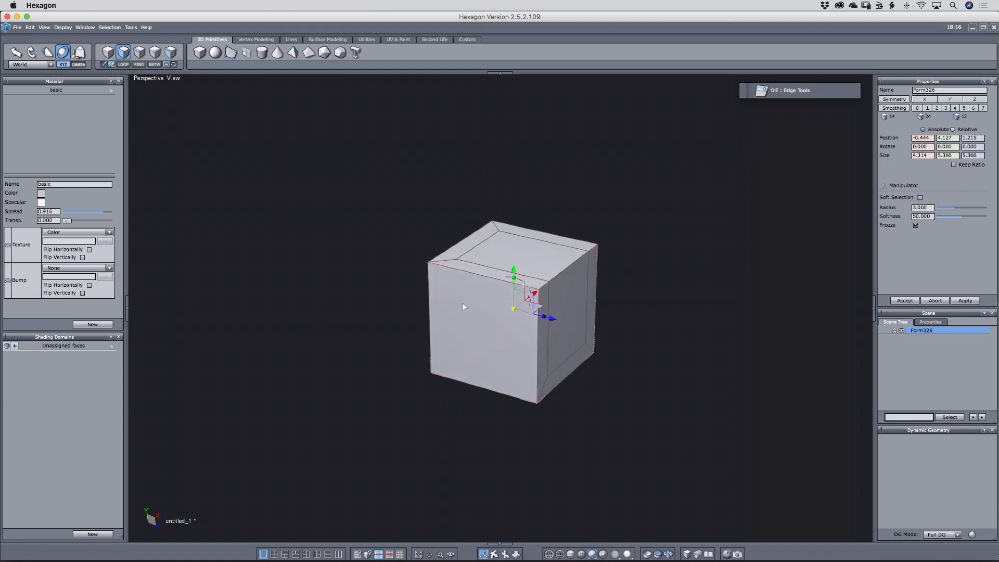
key(s)
click(477, 274)
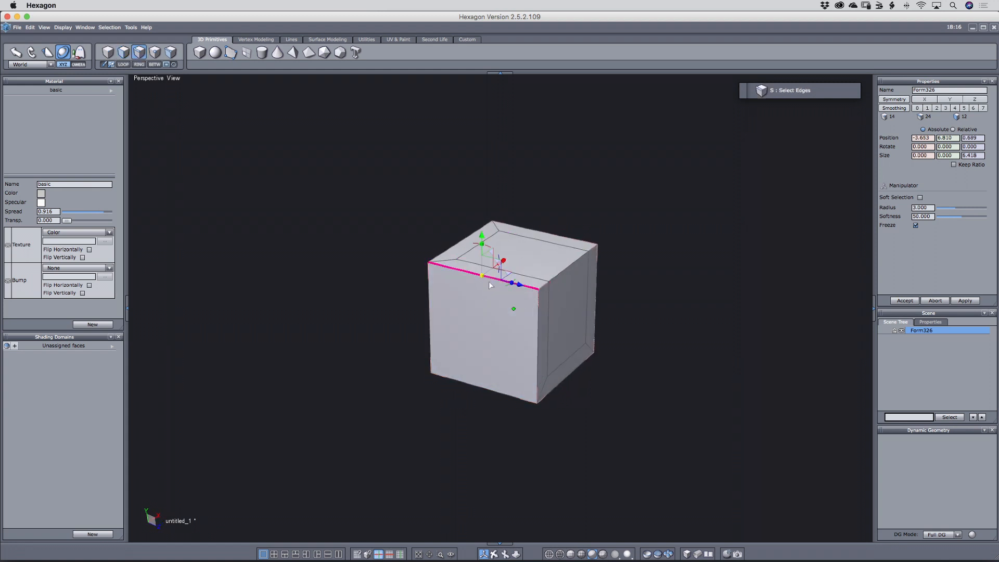
key(alt+e)
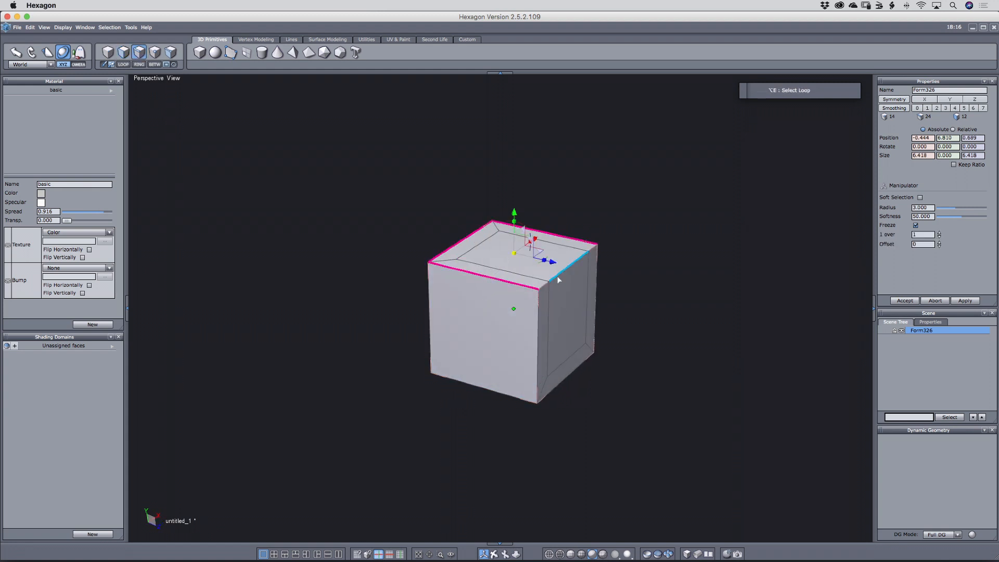
shift+click(539, 324)
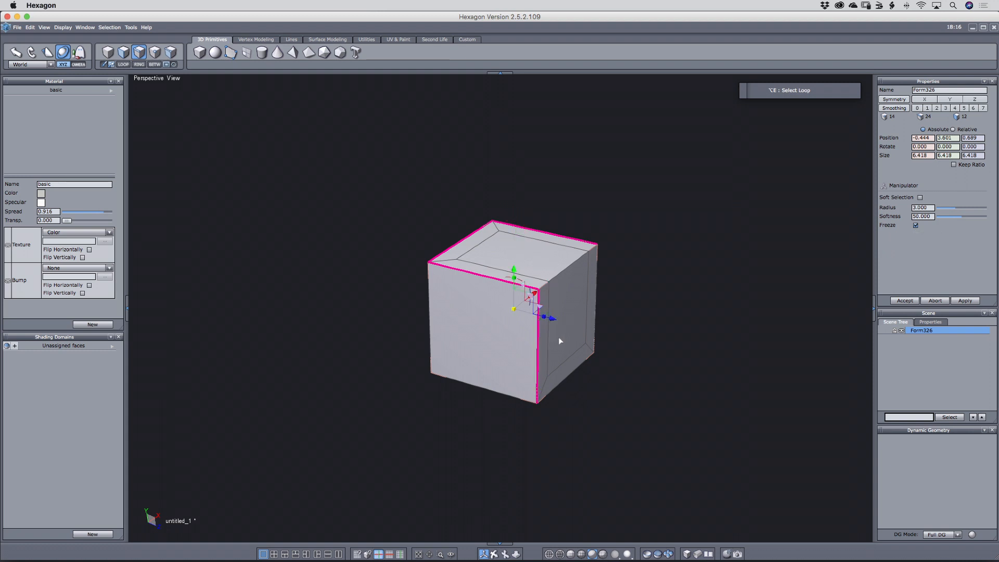
shift+click(566, 364)
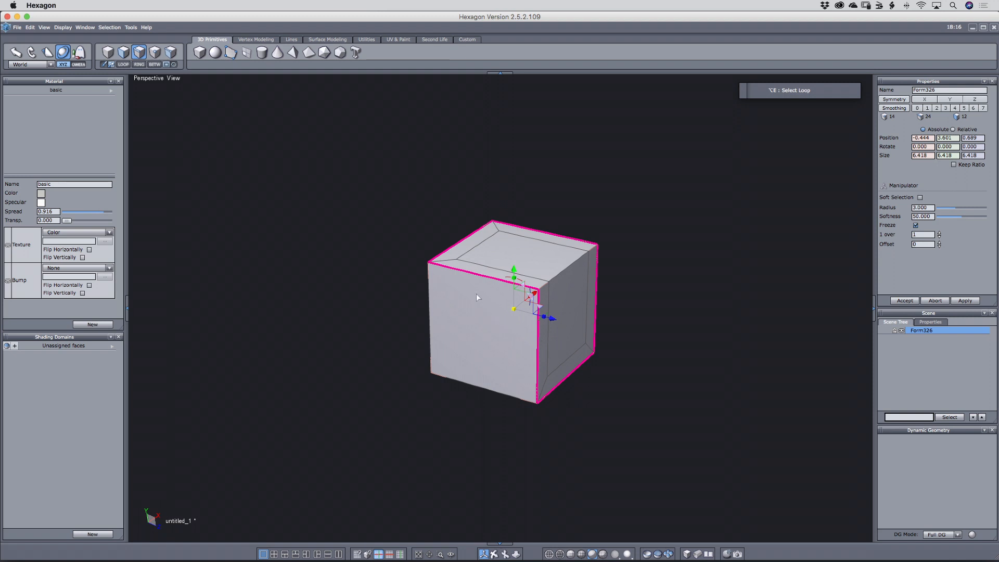
key(shift+e)
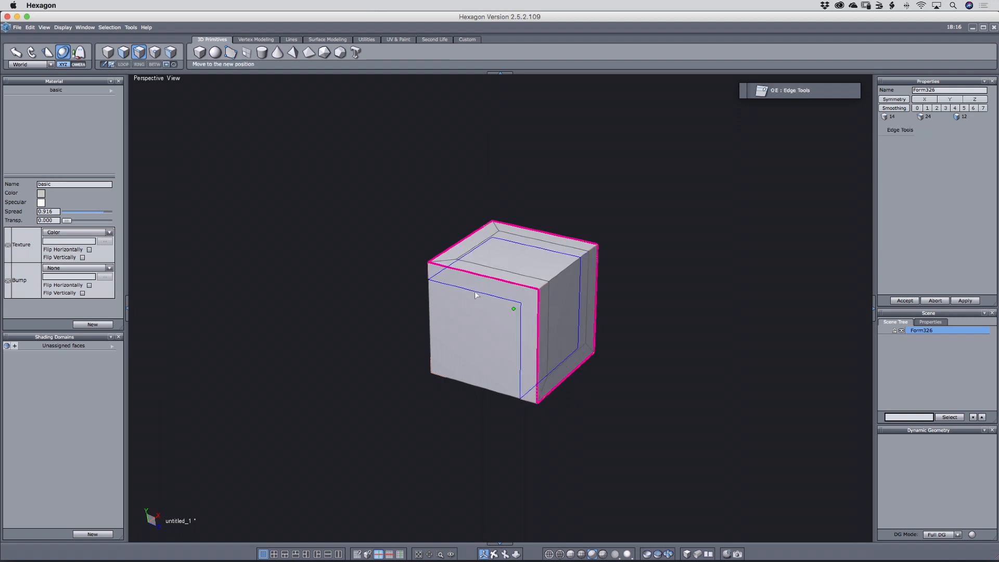
click(474, 294)
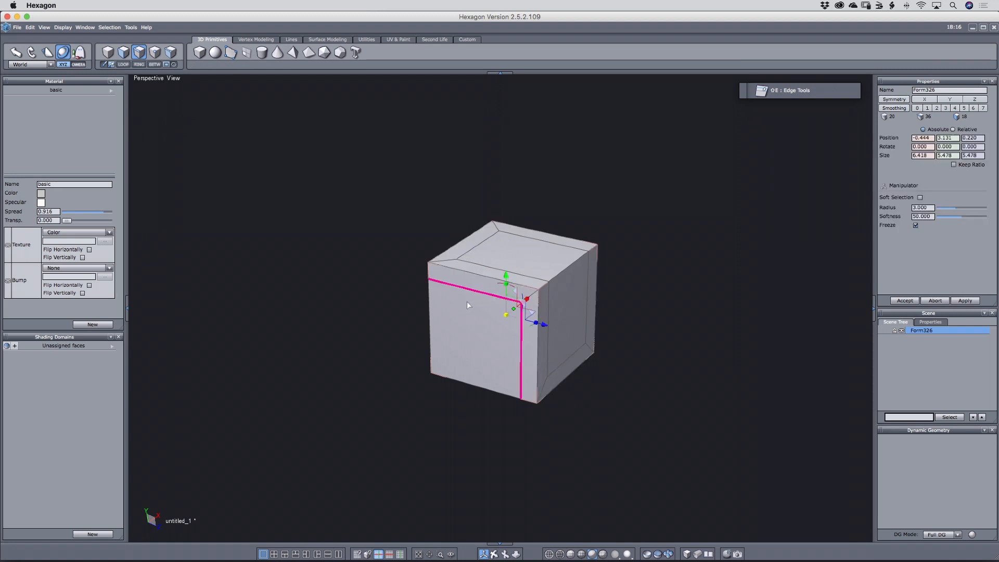
middle_drag(614, 385, 588, 373)
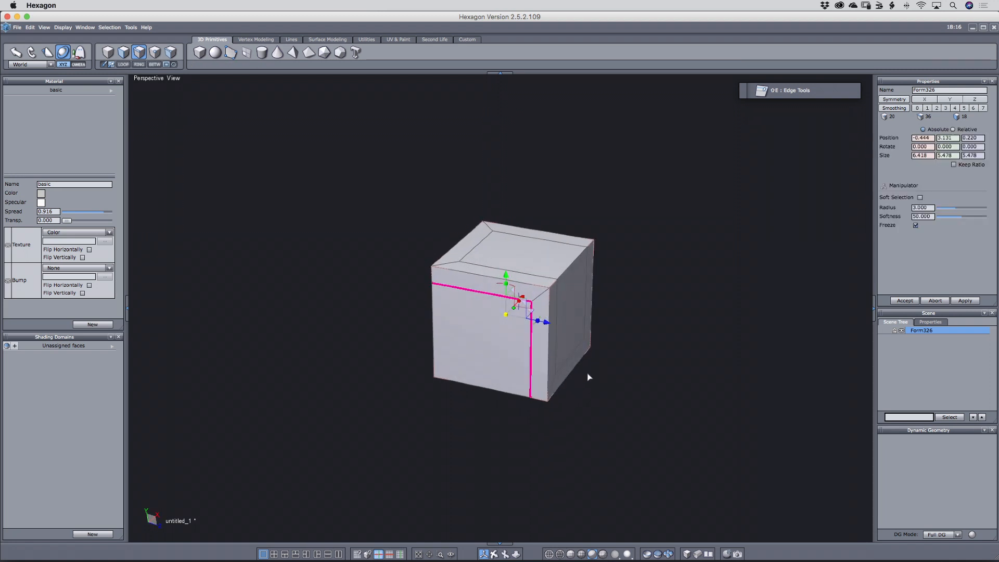
key(Return)
Set the cube's smoothing to level 2 and clear the edge selection.
middle_drag(667, 342, 520, 383)
click(482, 384)
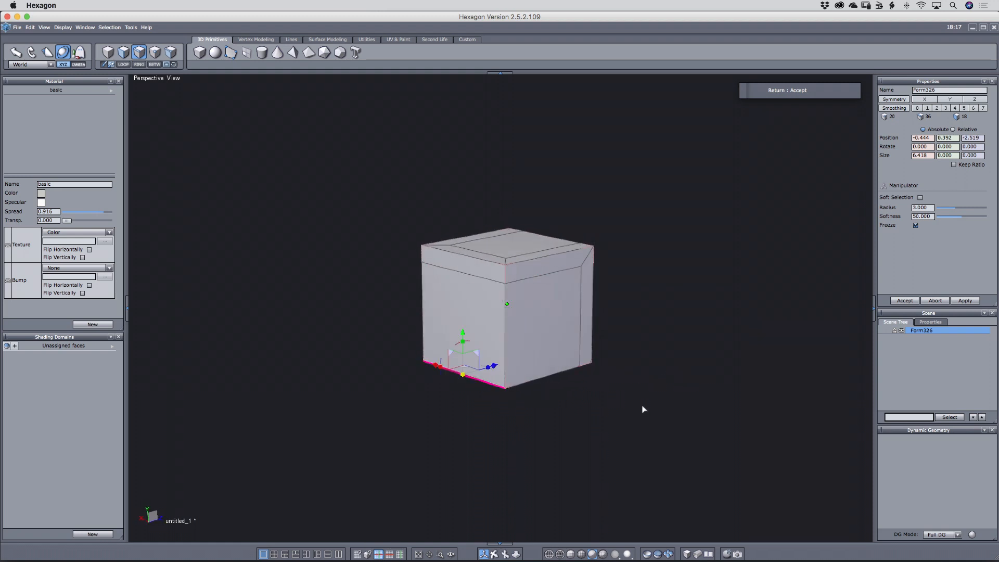
middle_drag(642, 407, 515, 374)
key(c)
key(c)
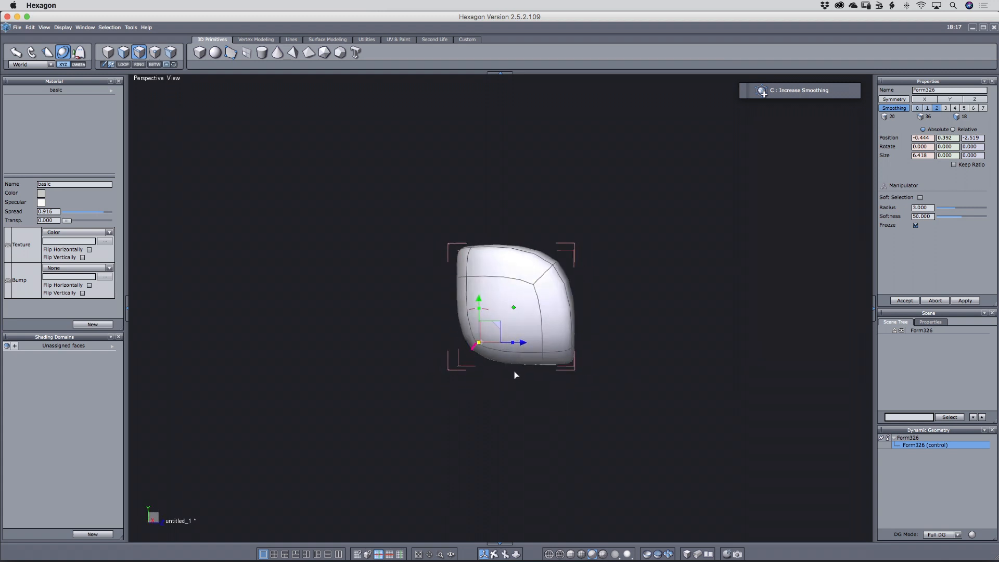
click(540, 336)
key(alt+e)
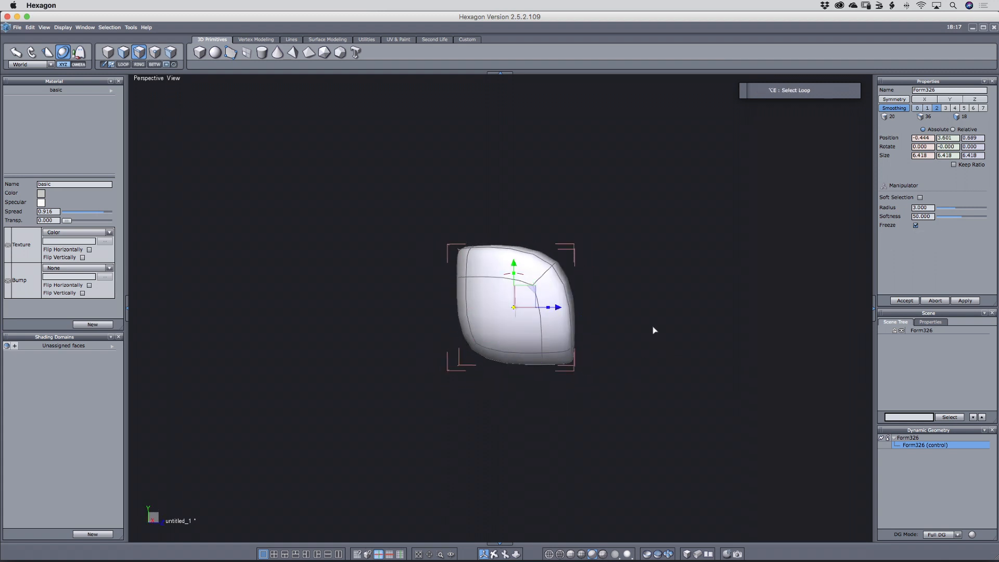
Select the two adjoining inset faces and extrude them inward to hollow out an armchair seat.
middle_drag(654, 330, 575, 308)
key(d)
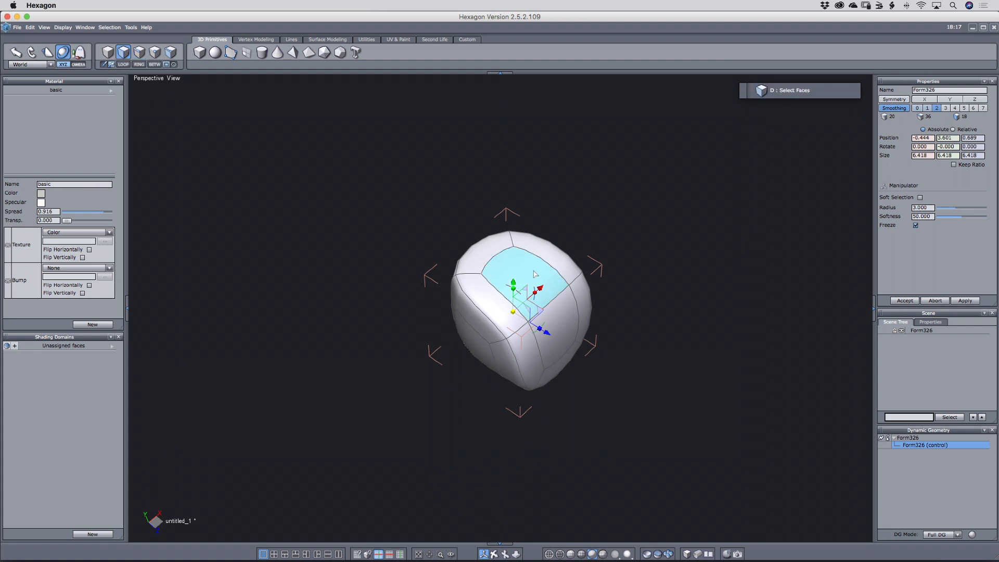
click(538, 270)
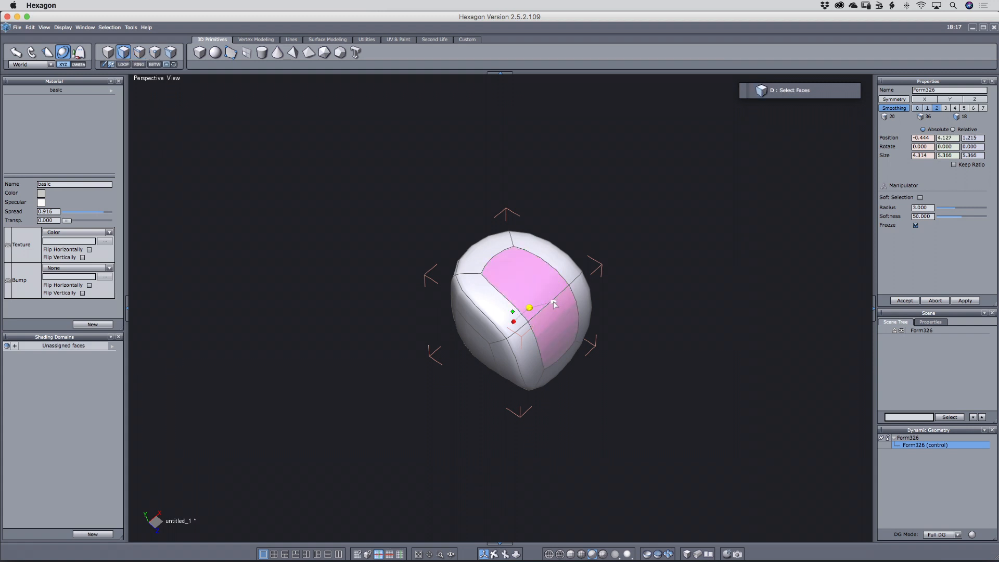
shift+drag(553, 304, 545, 305)
click(538, 305)
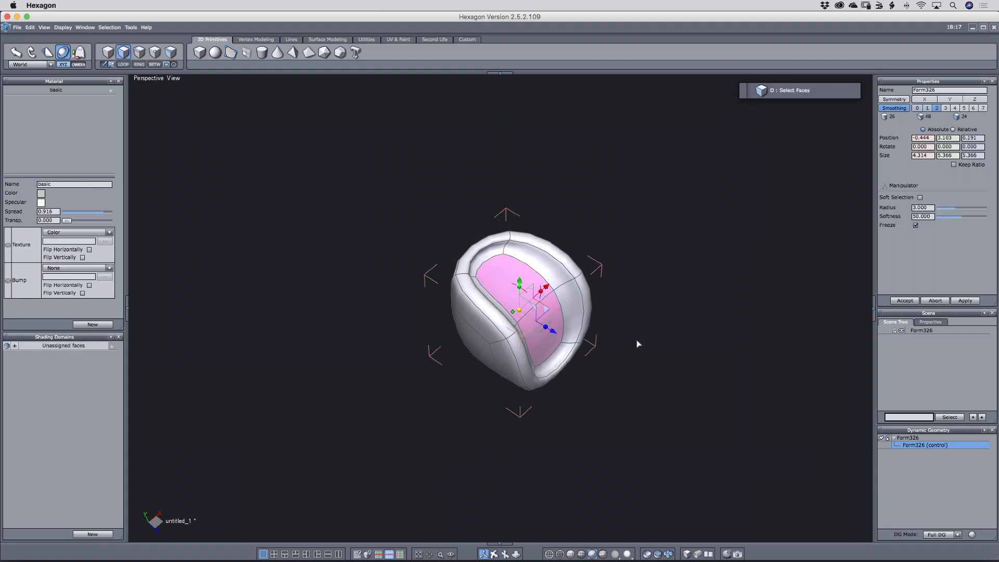
Flatten the extruded seat faces to a Y size of about 0.81 and move them forward to a Z position of about 0.87.
middle_drag(638, 344, 566, 306)
drag(510, 278, 512, 289)
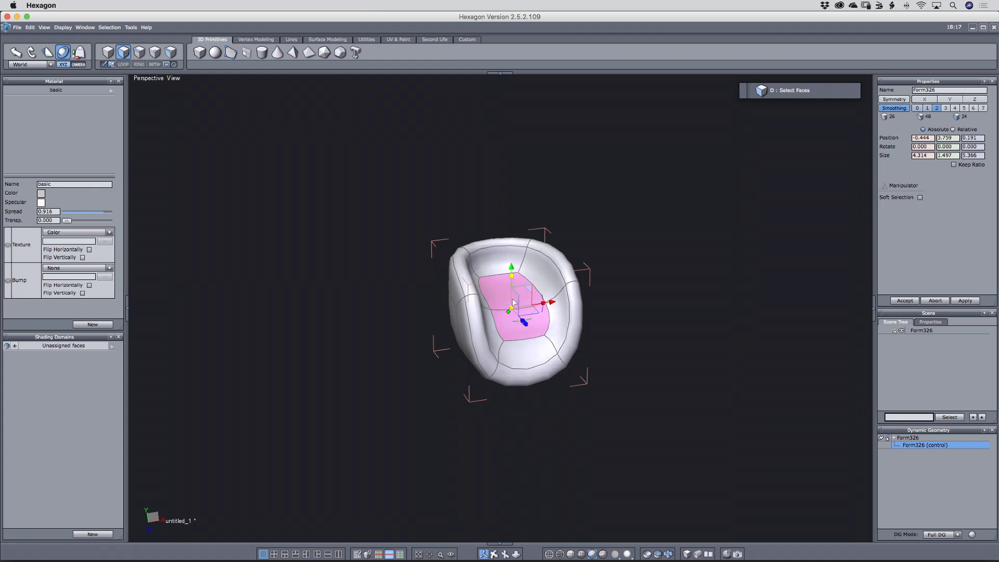
middle_drag(512, 305, 559, 354)
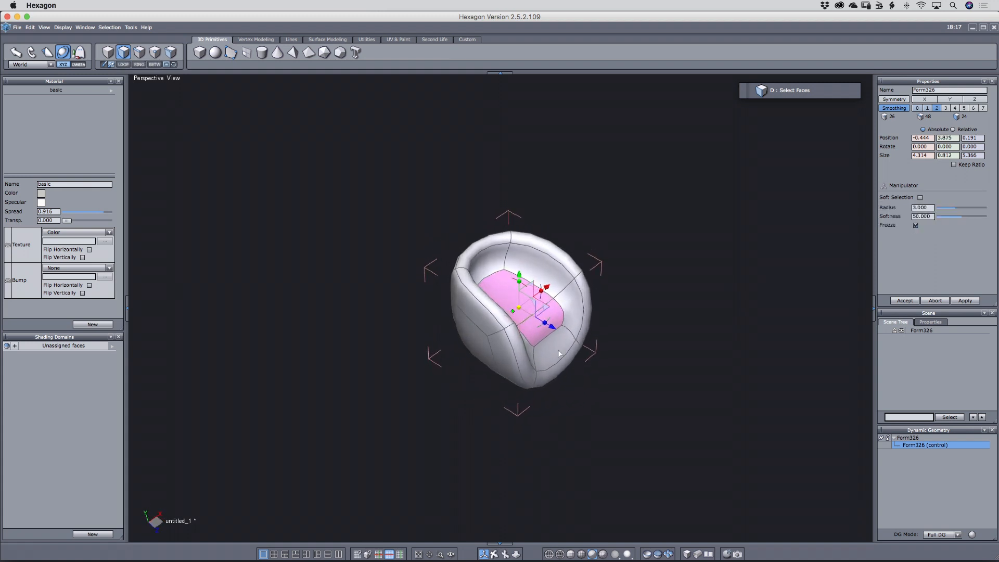
drag(555, 328, 562, 333)
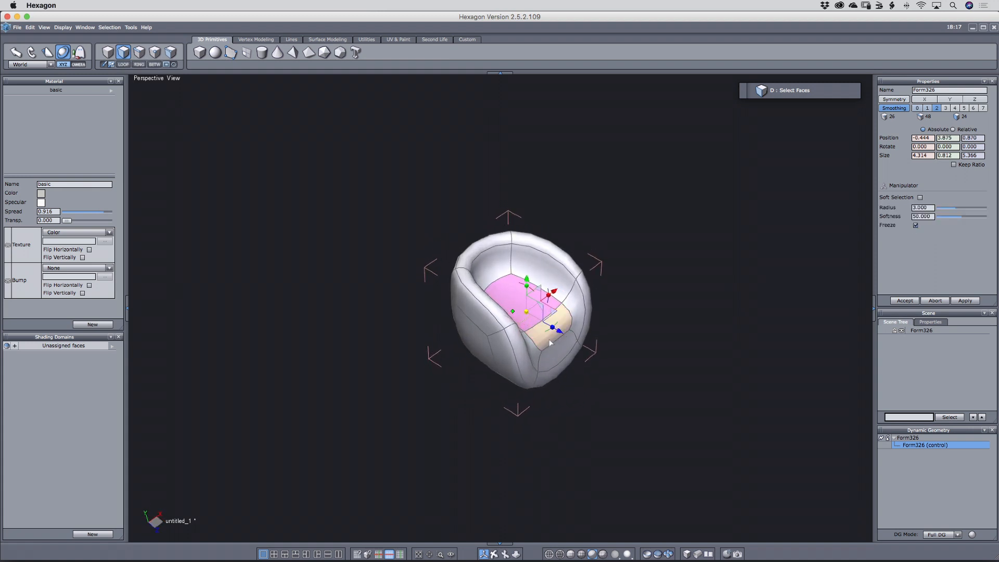
Reselect both seat faces and lower them to a Y position of about 3.71.
click(549, 338)
middle_drag(563, 347, 554, 328)
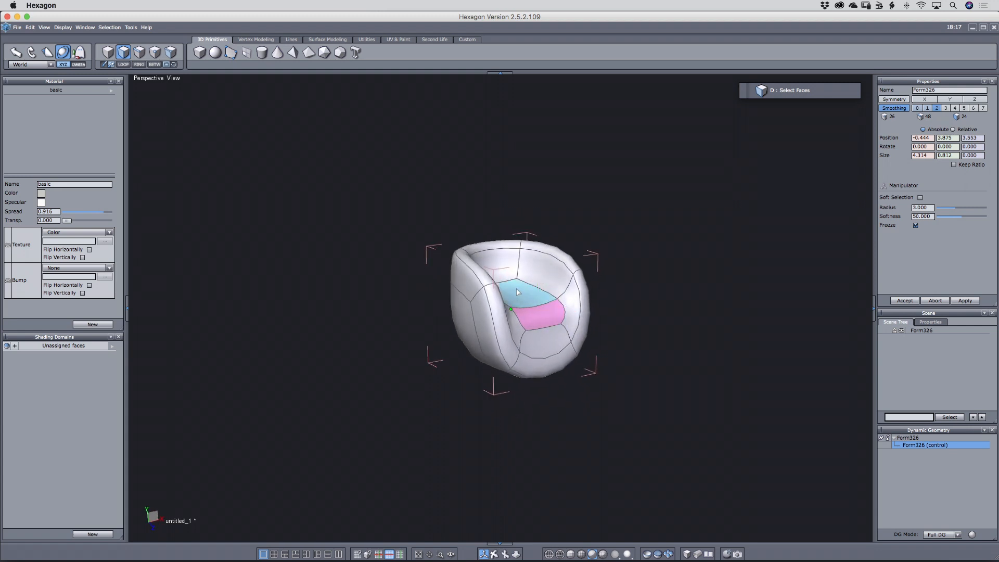
shift+click(535, 287)
drag(522, 265, 522, 269)
middle_drag(613, 323, 587, 343)
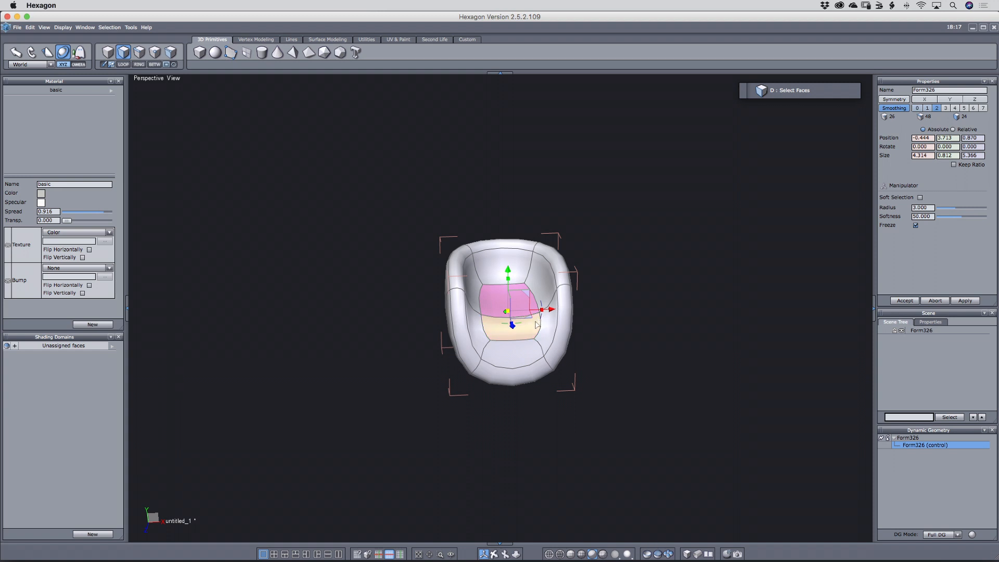
Widen the whole armchair to an X size of about 8.38 and collapse its smoothing into the actual mesh.
key(f)
drag(540, 310, 551, 315)
middle_drag(579, 353, 597, 340)
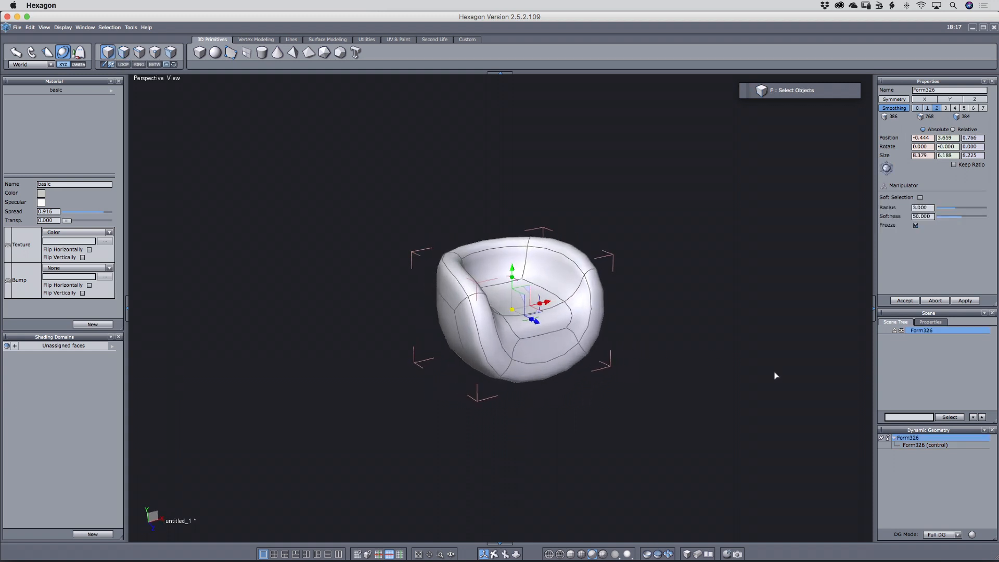
click(877, 438)
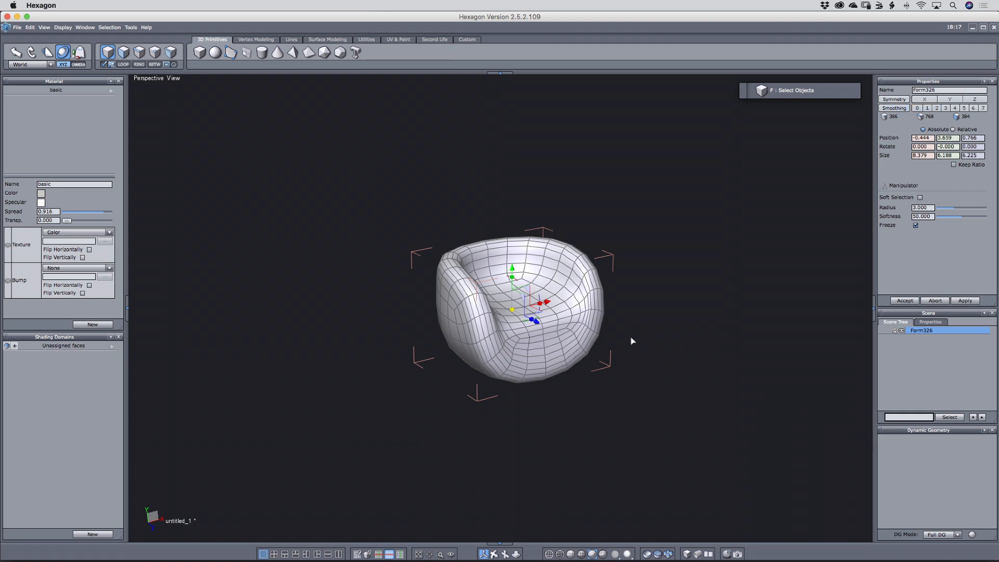
scroll(632, 341, up, 2)
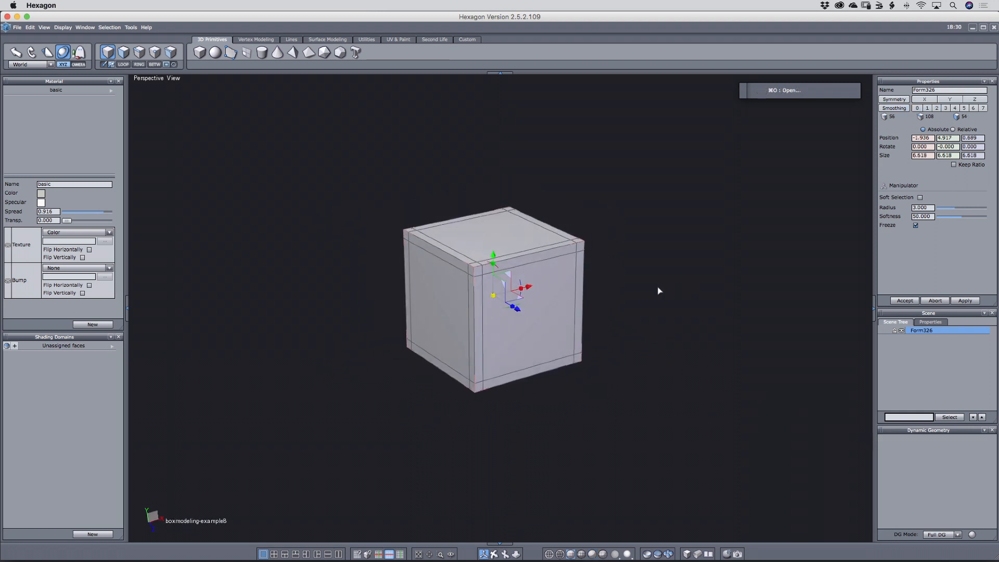
Select two opposite inset side faces of the cube and bridge them to open a square passage through it.
middle_drag(658, 287, 643, 289)
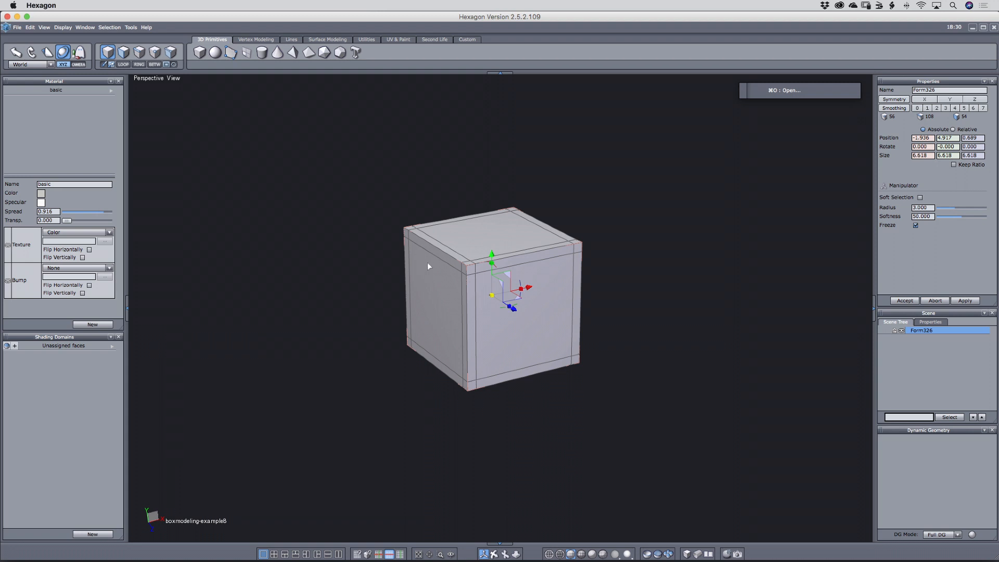
key(d)
click(454, 302)
middle_drag(687, 283, 529, 294)
click(533, 293)
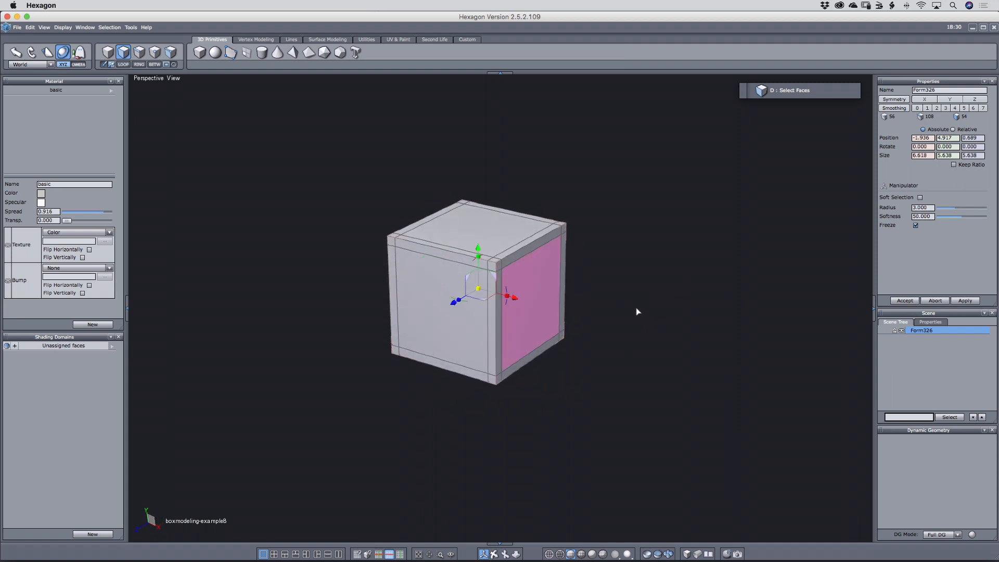
key(shift+b)
middle_drag(337, 314, 461, 306)
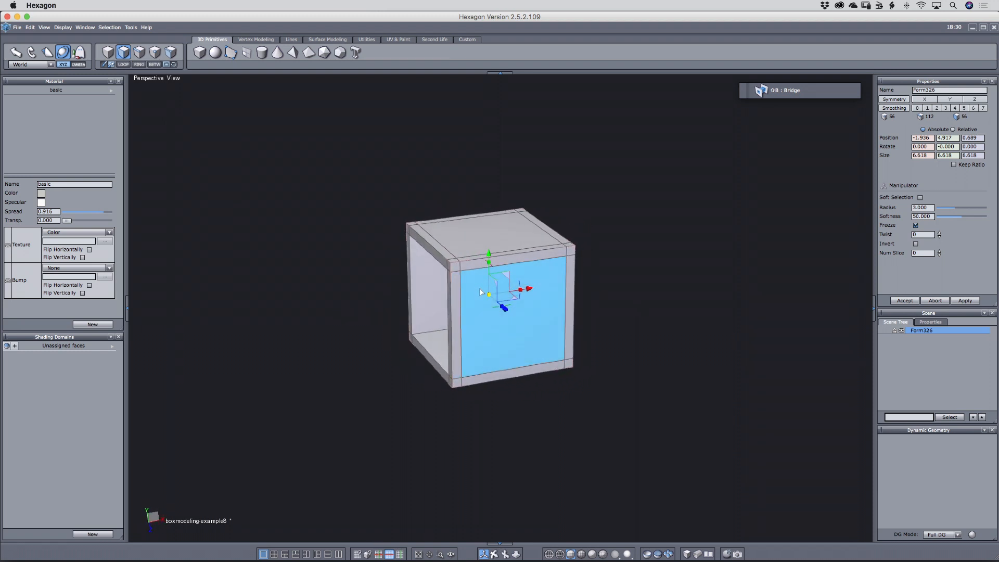
key(Escape)
Duplicate the hollow cube along the Z axis, leaving a gap so both boxes together span about 15.48.
shift+middle_drag(501, 321, 481, 338)
middle_drag(661, 358, 542, 327)
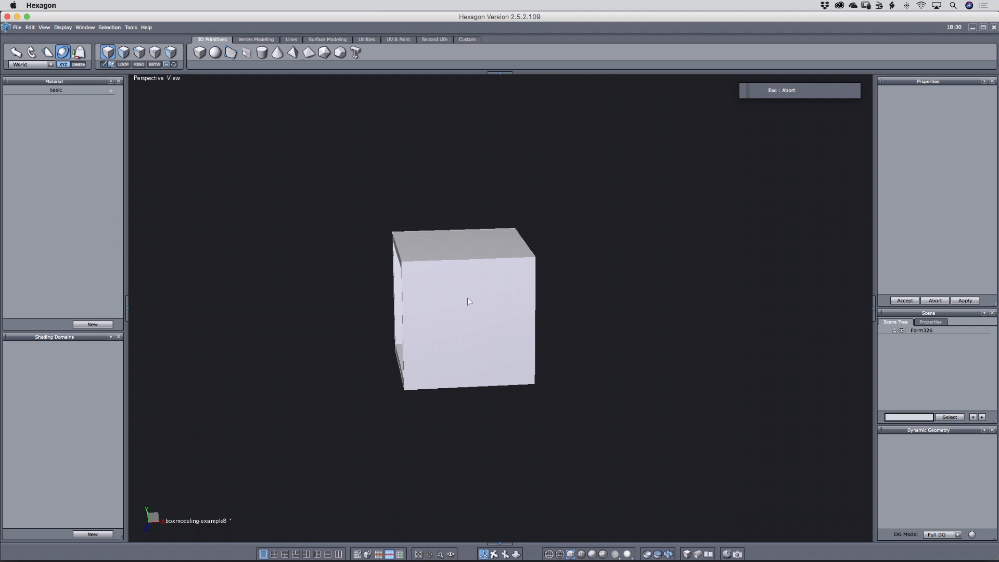
key(f)
click(455, 307)
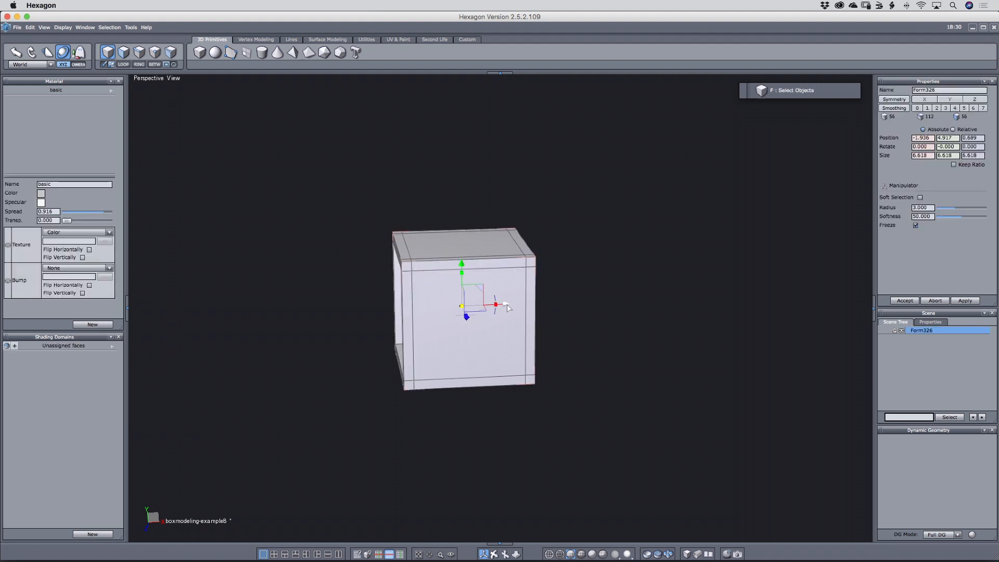
ctrl+drag(507, 306, 513, 307)
key(super+z)
middle_drag(446, 355, 568, 342)
click(568, 342)
ctrl+drag(558, 322, 739, 333)
Select both hollow boxes and weld them into a single object.
shift+click(569, 350)
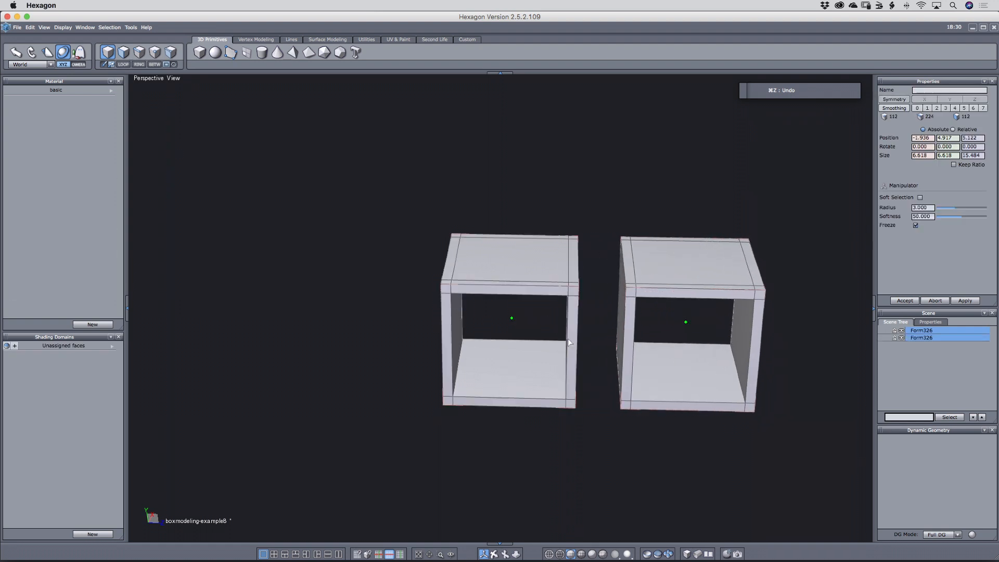
key(super+shift+c)
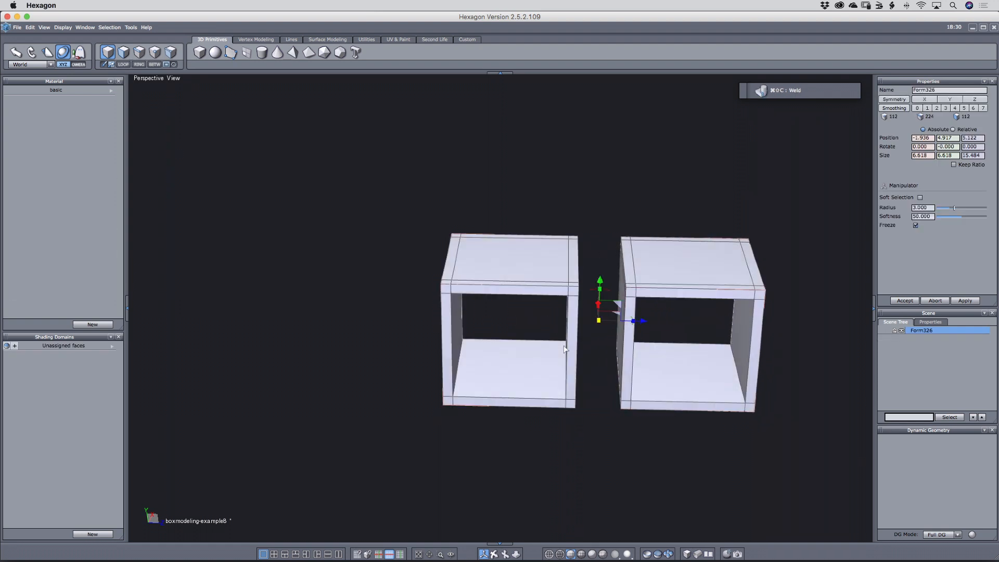
click(111, 90)
click(144, 92)
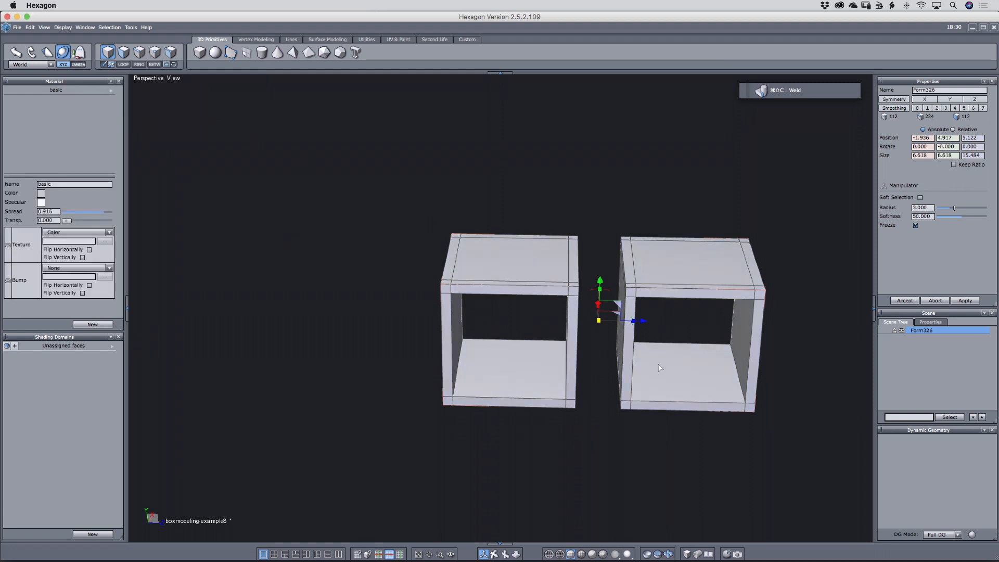
Select the two inset faces that face each other across the gap and bridge them to join the boxes.
middle_drag(658, 364, 665, 356)
key(d)
click(626, 333)
middle_drag(724, 353, 647, 346)
shift+click(553, 347)
middle_drag(552, 347, 669, 390)
key(shift+b)
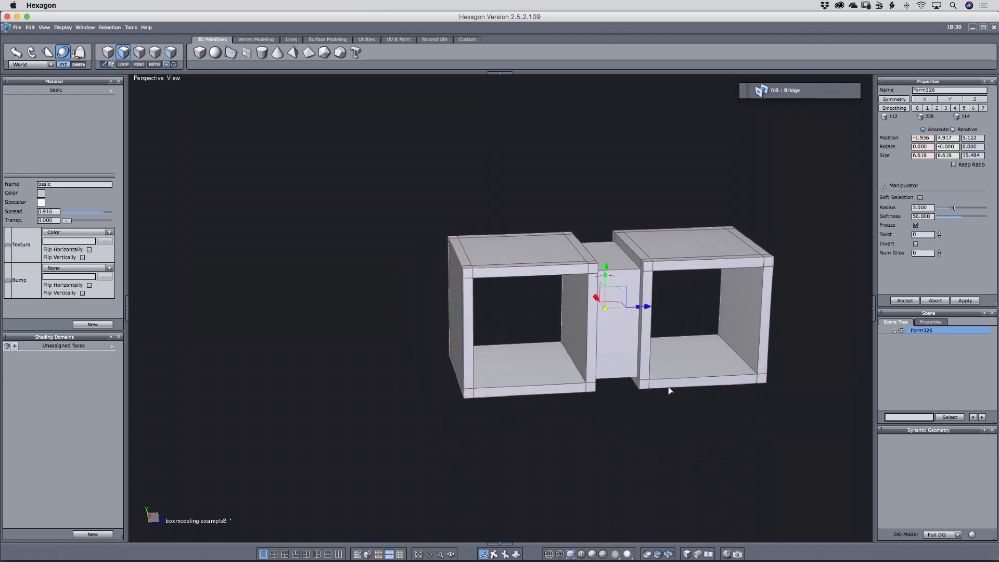
middle_drag(630, 335, 598, 338)
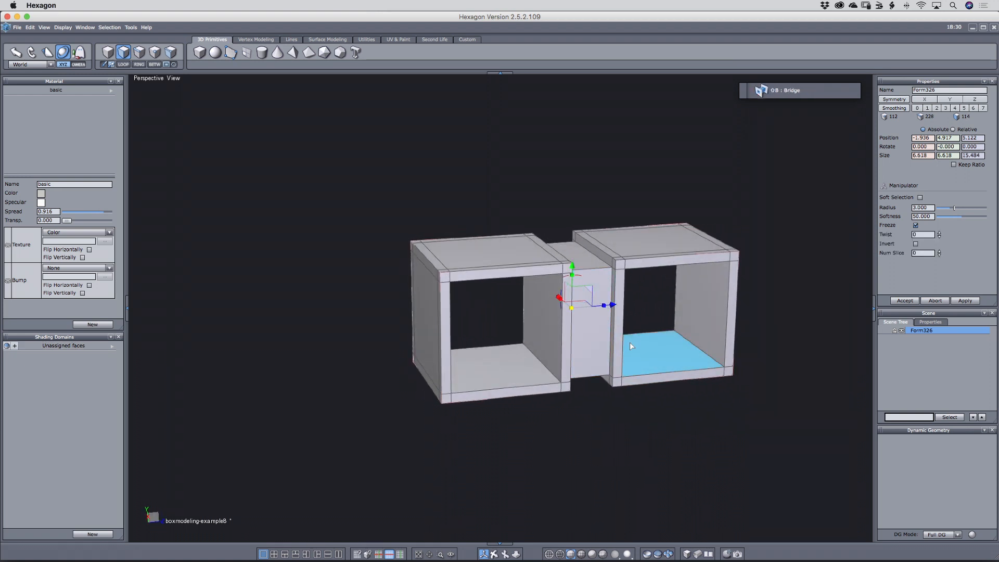
Preview the joined boxes at smoothing level 3, and return the smoothing to level 0.
key(c)
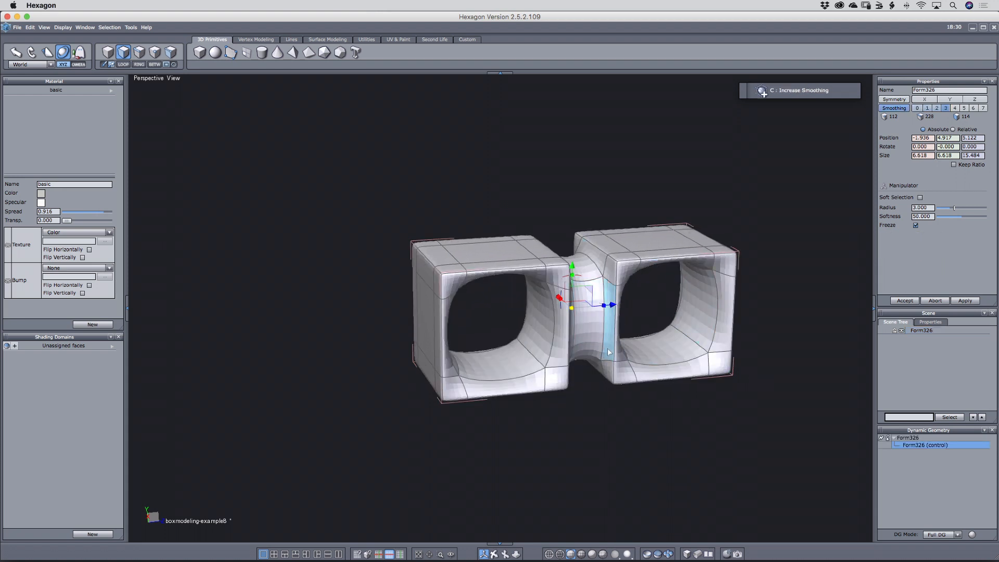
key(v)
key(v)
key(v)
Connect the vertical edge ring around the bridge and split the resulting loop with Extract Fillet into two loops about 4.66 apart.
key(e)
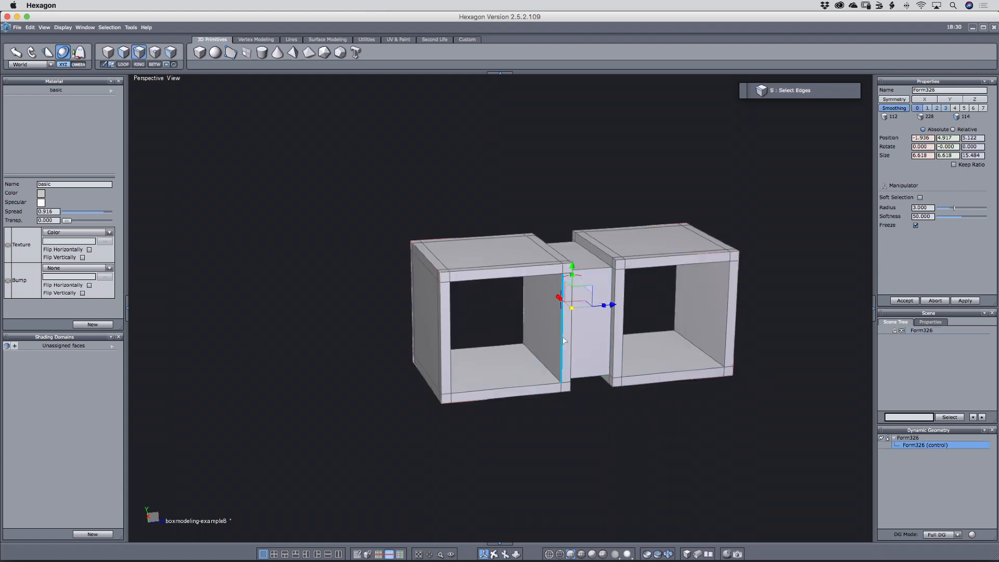
click(562, 343)
key(alt+r)
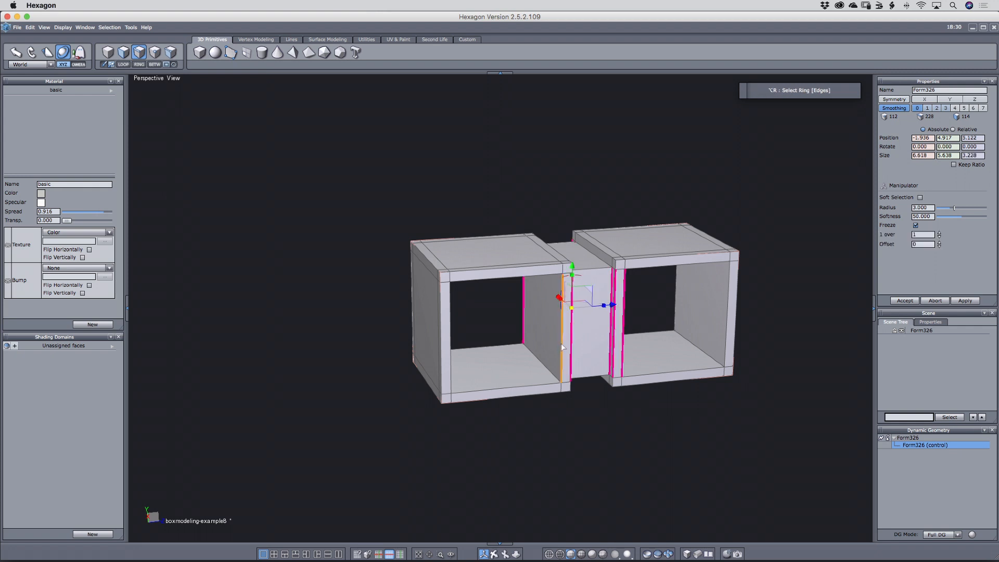
key(shift+x)
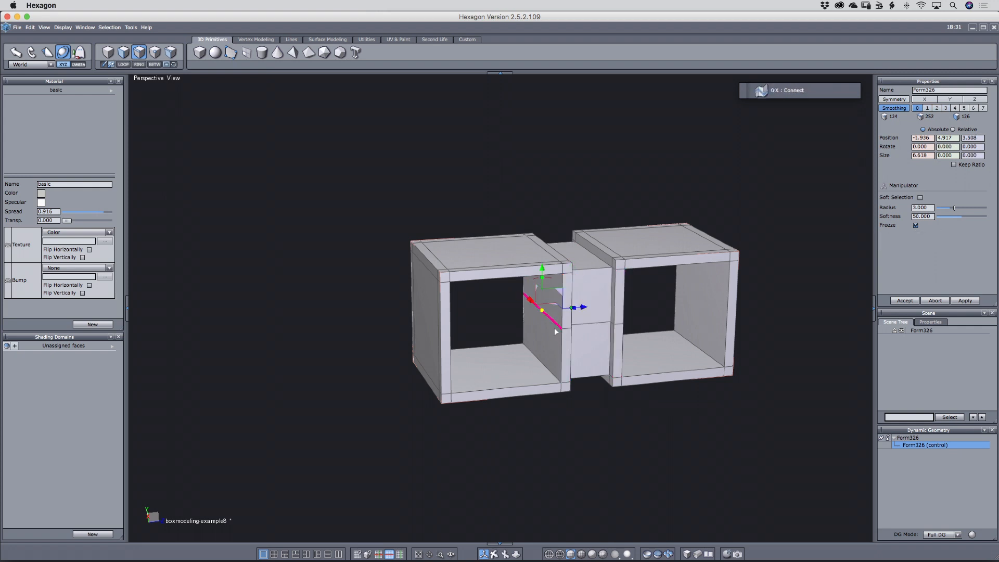
key(alt+e)
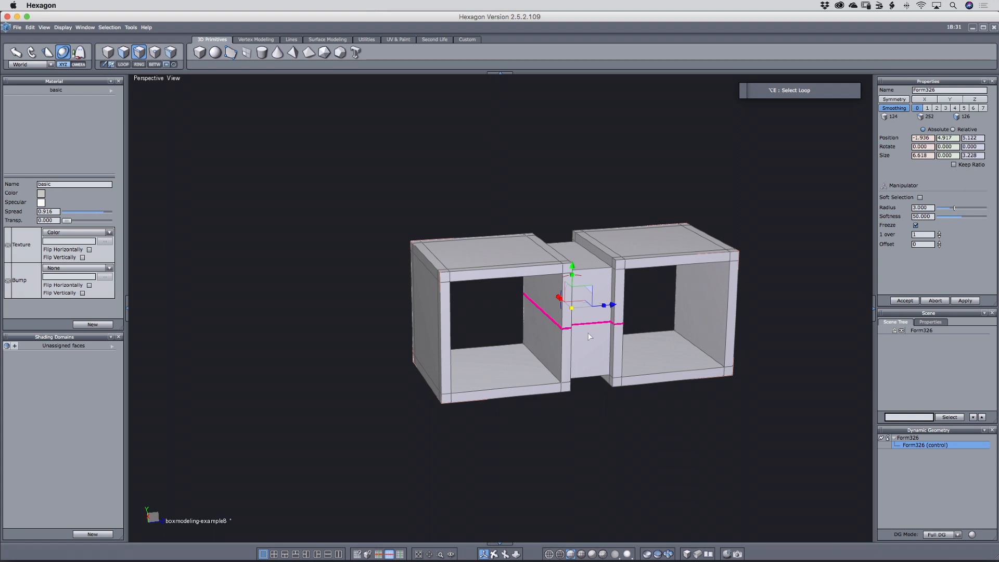
key(b)
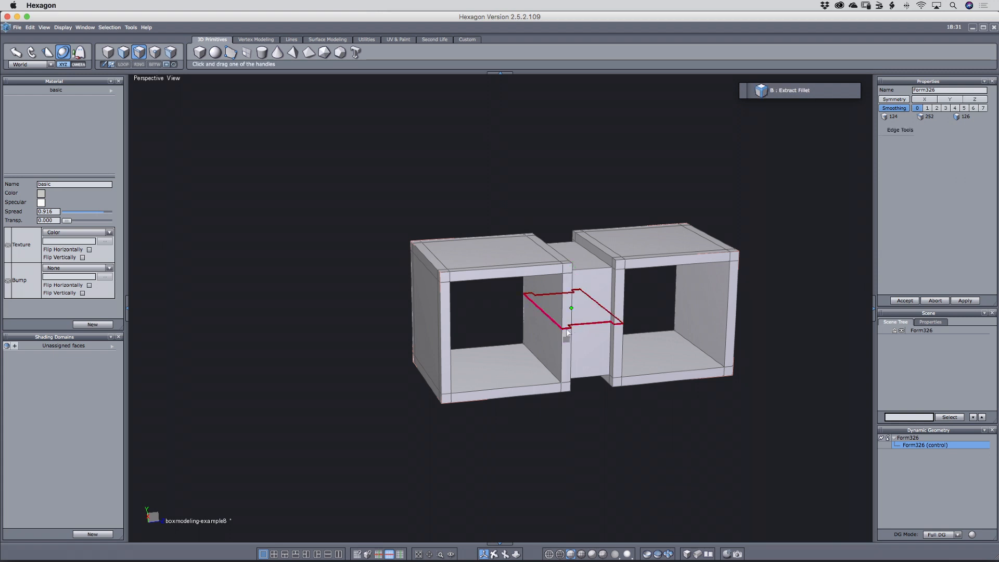
drag(567, 337, 577, 374)
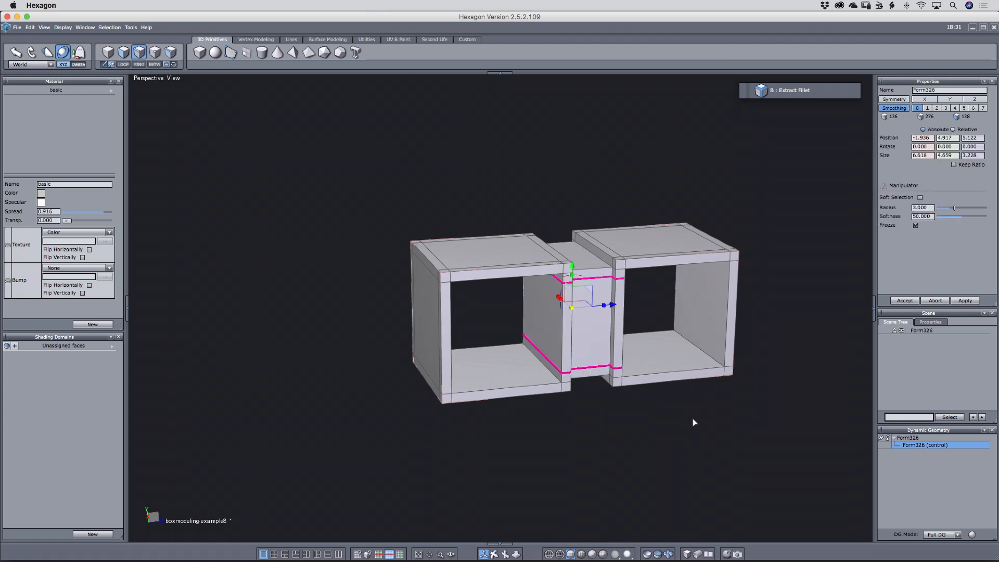
middle_drag(693, 422, 646, 407)
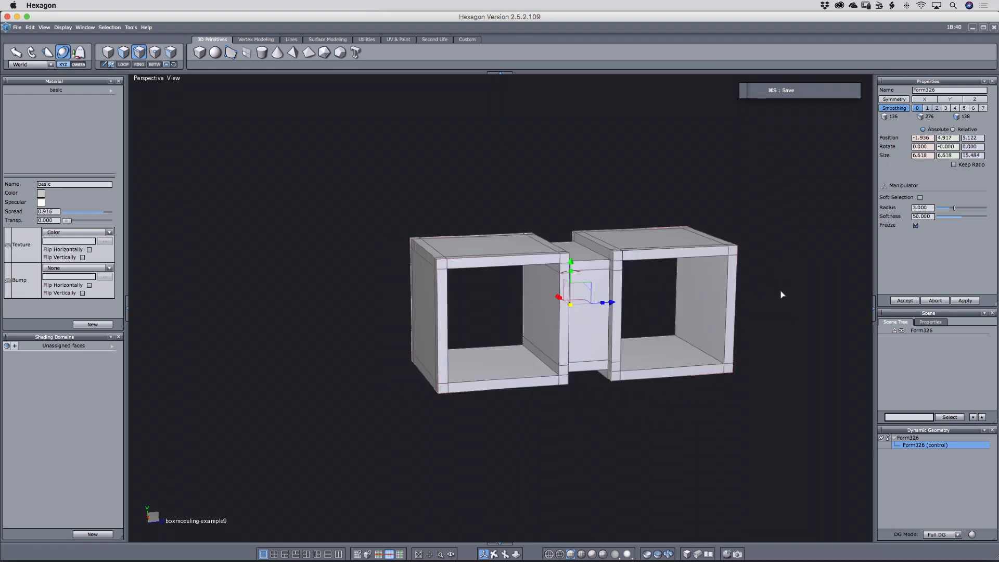
Cut a vertical edge loop around the middle of the bridge between the boxes with Tessellate by Slice.
middle_drag(781, 295, 693, 269)
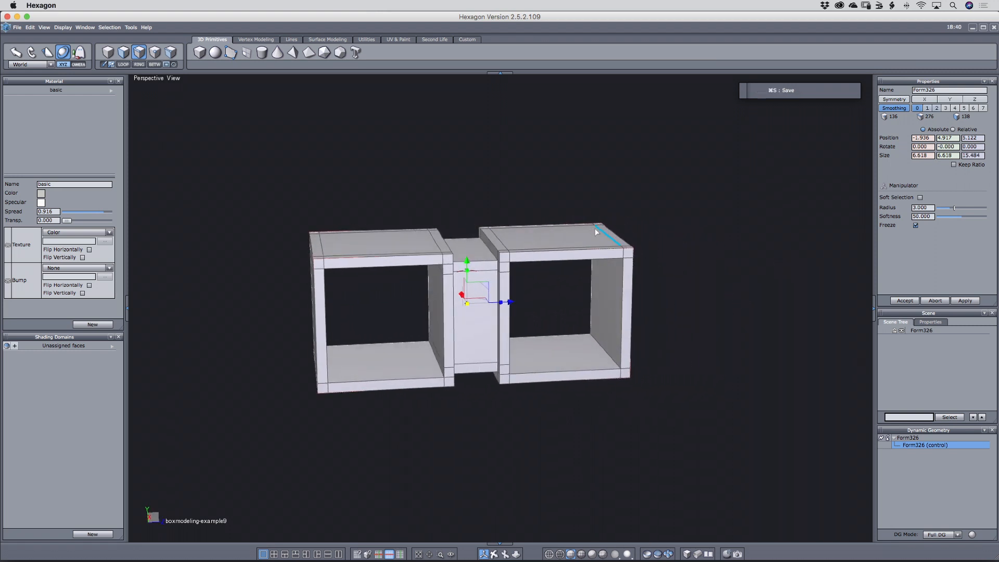
mouse_move(593, 248)
middle_down()
mouse_move(584, 275)
mouse_move(610, 256)
middle_up()
scroll(523, 266, up, 4)
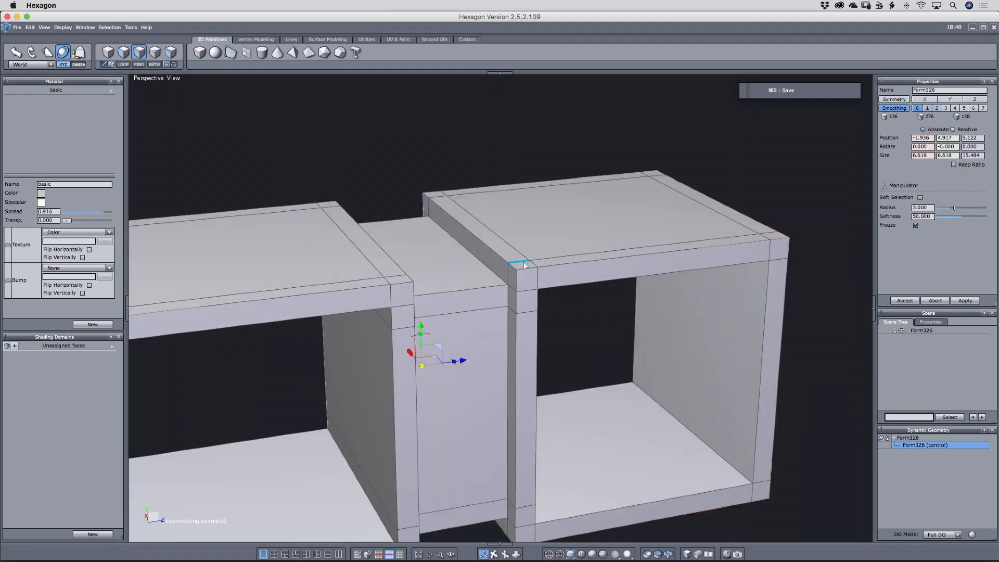
mouse_move(530, 302)
middle_down()
mouse_move(553, 291)
mouse_move(534, 311)
middle_up()
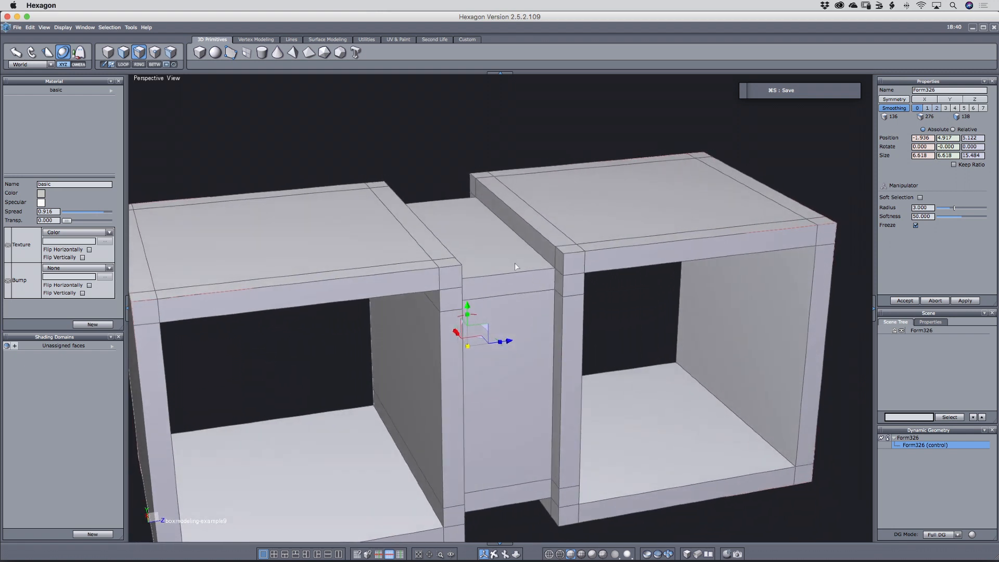
key(shift+s)
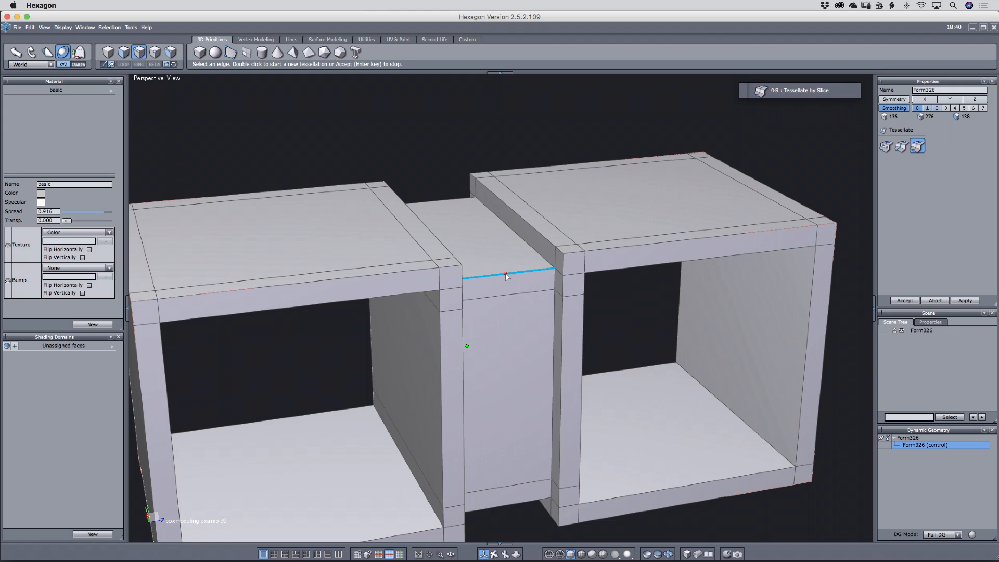
click(506, 272)
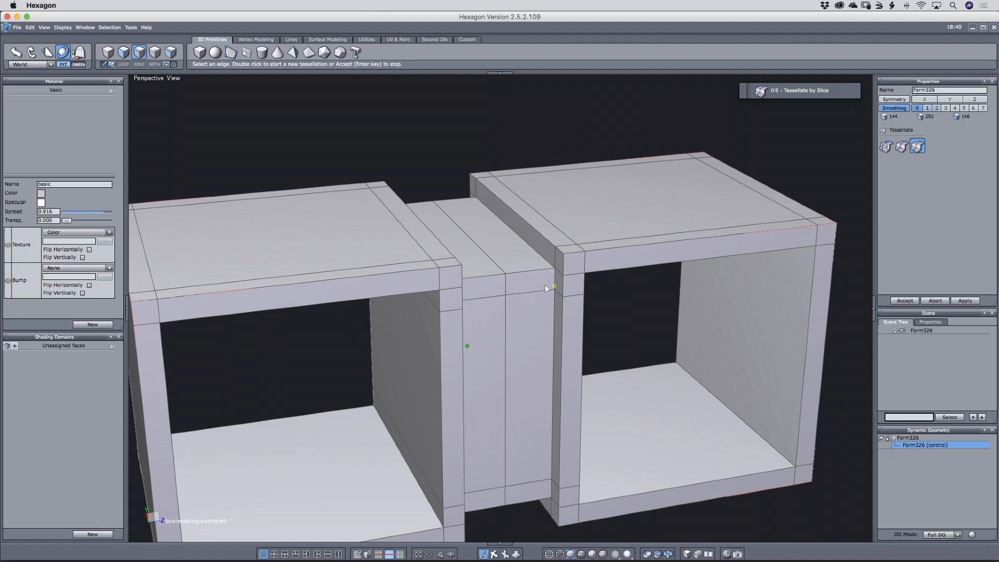
key(Return)
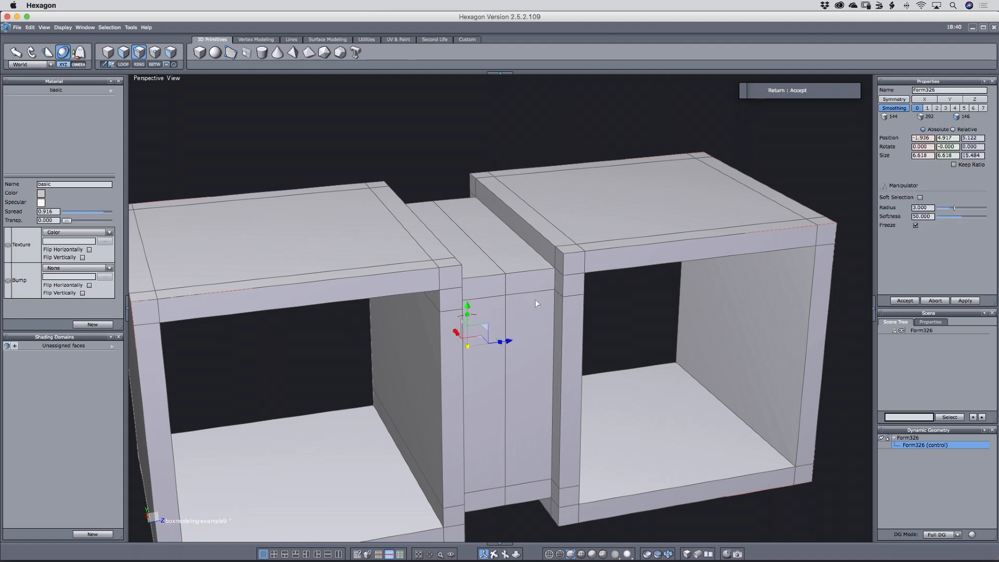
Connect the ring of depth edges inside the left box to add a central loop around its interior.
middle_drag(535, 301, 523, 319)
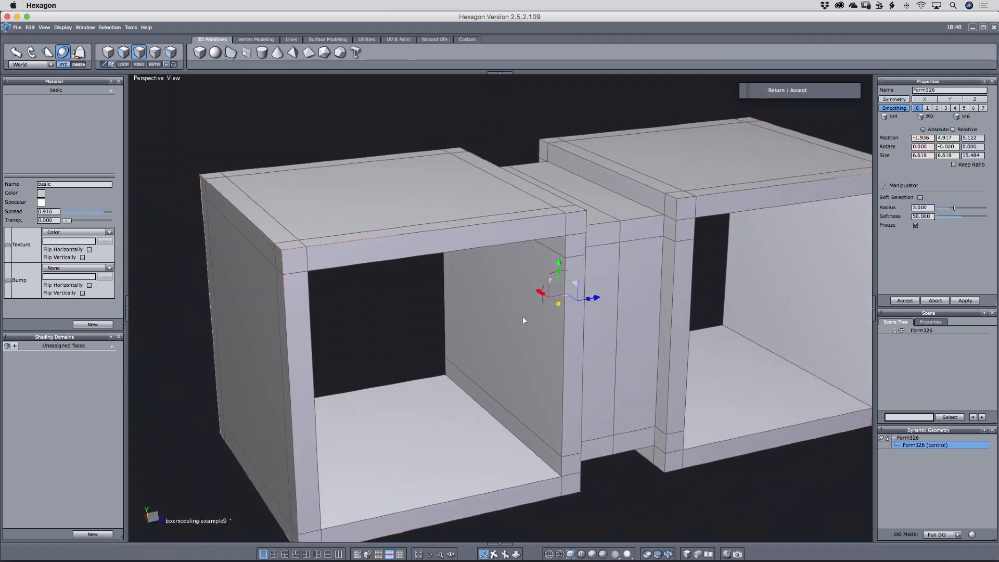
click(496, 401)
key(alt+r)
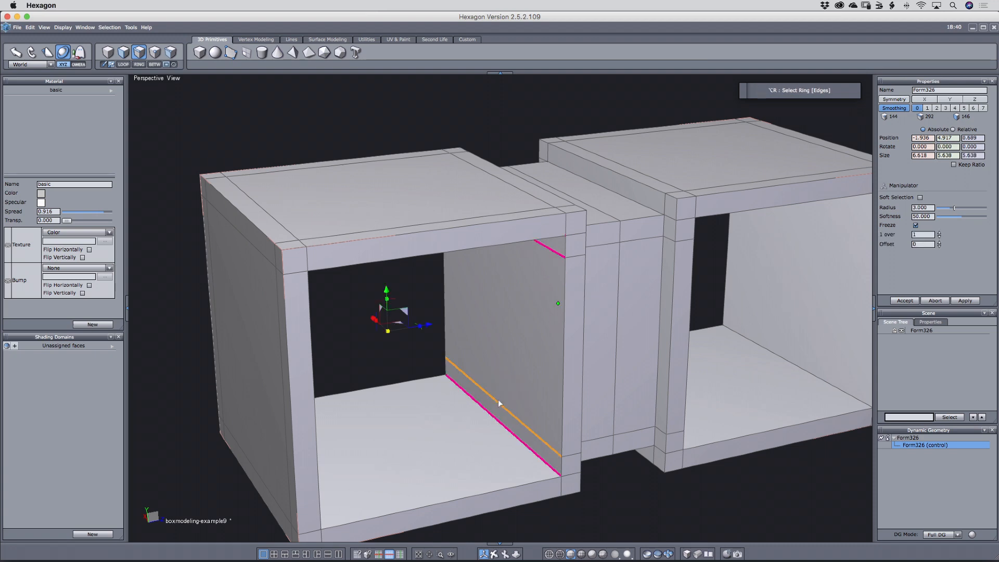
key(shift+x)
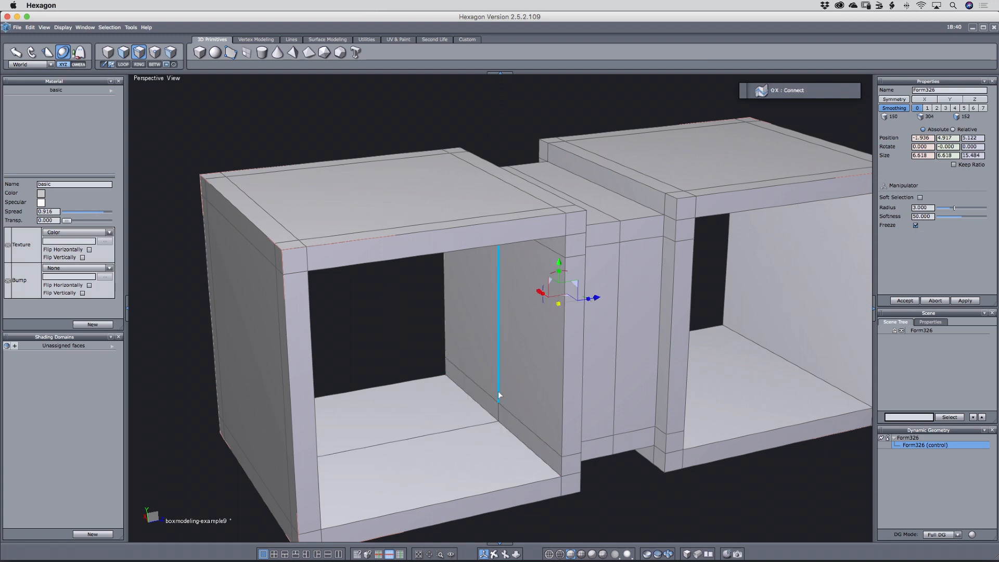
Split the left box's interior loop with Extract Fillet into two loops near the openings, about 5.45 apart.
click(498, 397)
key(alt+r)
click(495, 399)
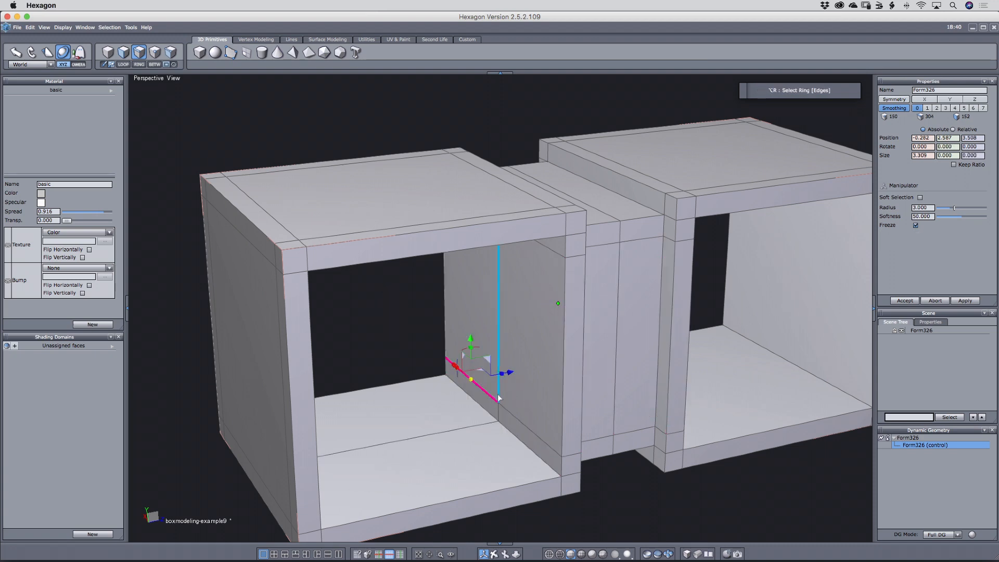
click(498, 398)
key(alt+e)
key(b)
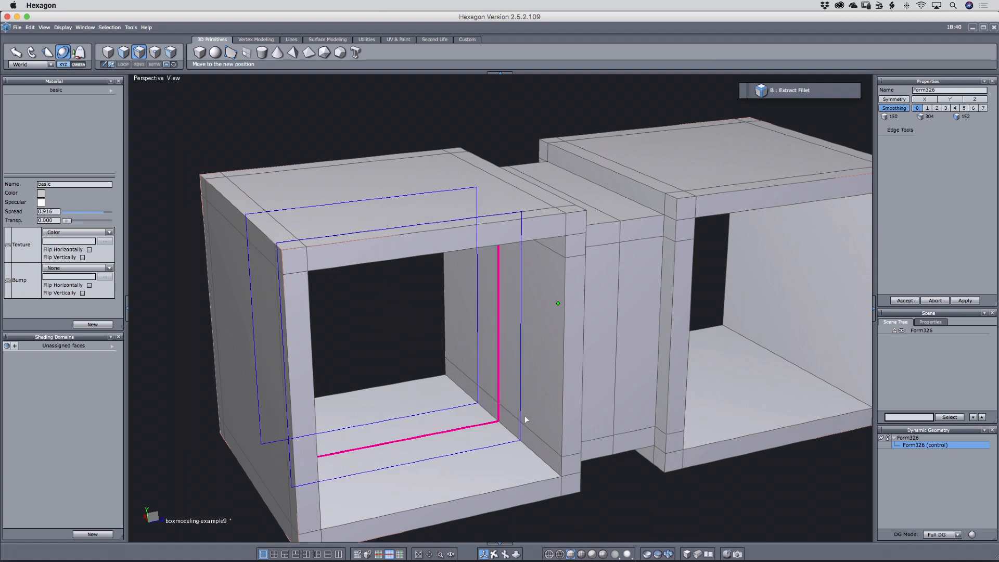
click(549, 451)
Connect the vertical edge ring around the left box's outer side wall and split that loop with Extract Fillet to about 4.60 apart.
right_drag(657, 422, 552, 402)
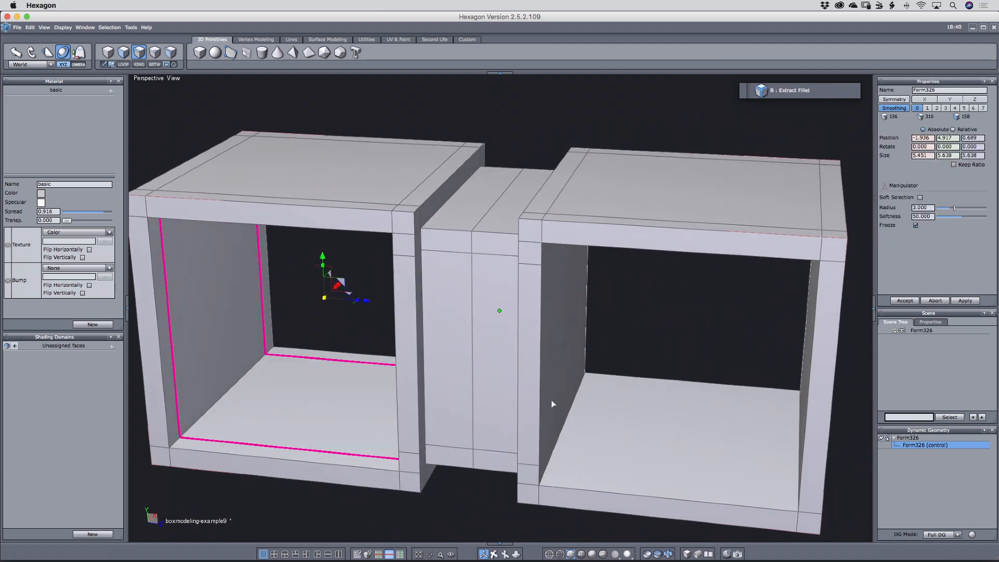
middle_drag(551, 403, 683, 420)
click(294, 382)
key(alt+r)
key(shift+x)
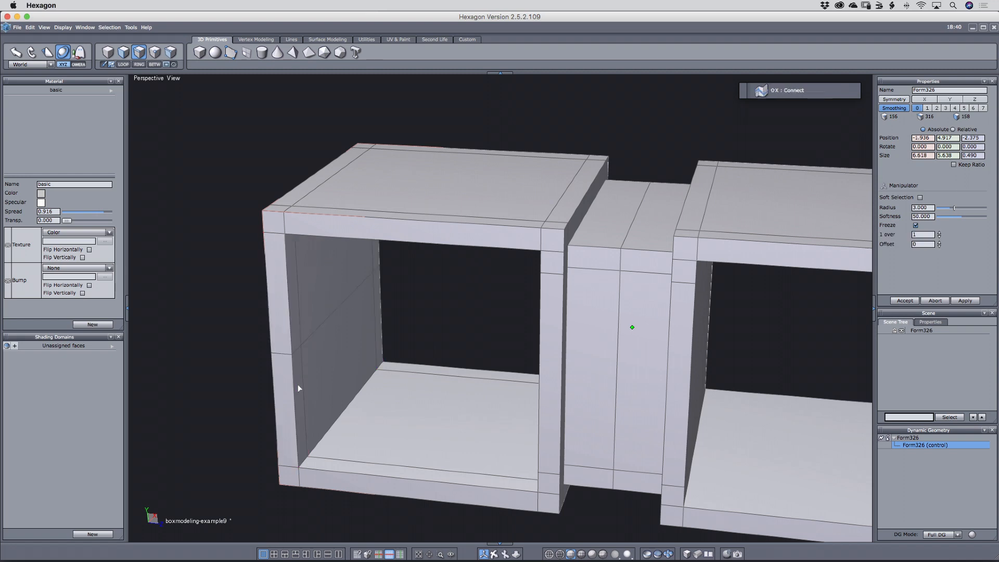
click(284, 354)
key(b)
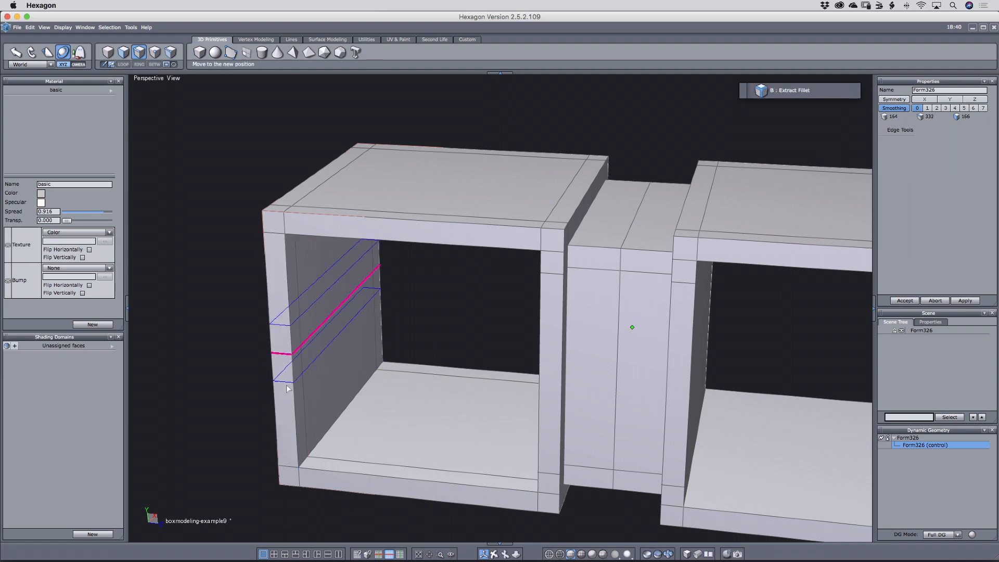
click(294, 446)
Connect the edge rings of the left box's top and bottom panels to add a central loop around each.
right_drag(470, 363, 483, 343)
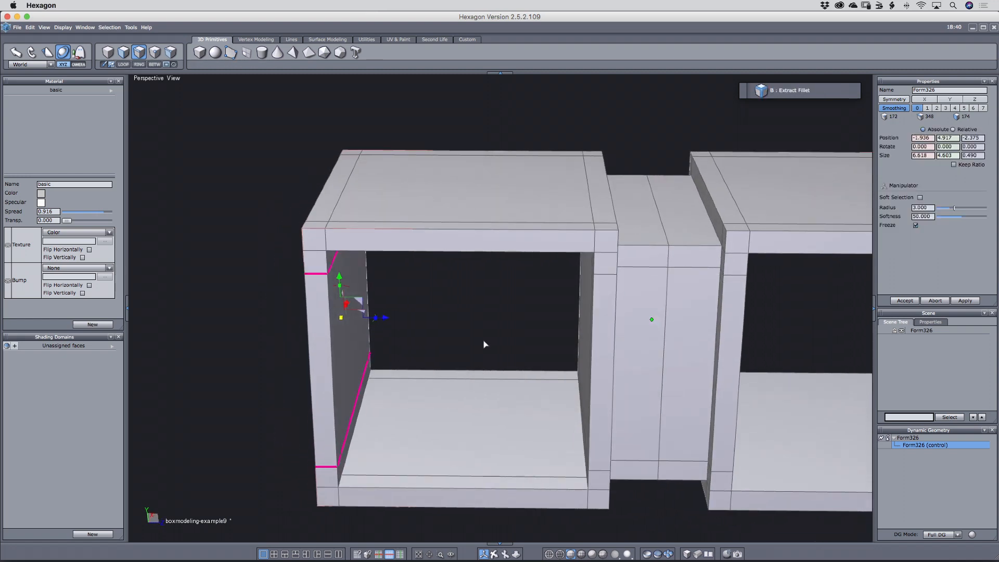
click(441, 253)
shift+click(415, 488)
key(shift+x)
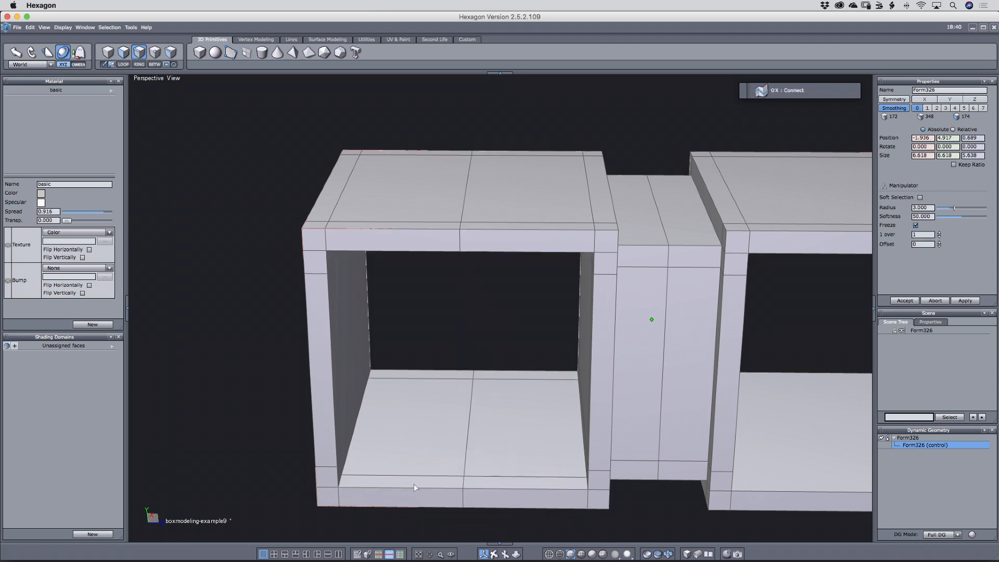
Split the central loops of the left box's top and bottom panels with Extract Fillet into pairs about 4.75 apart.
click(461, 246)
shift+click(466, 459)
key(alt+r)
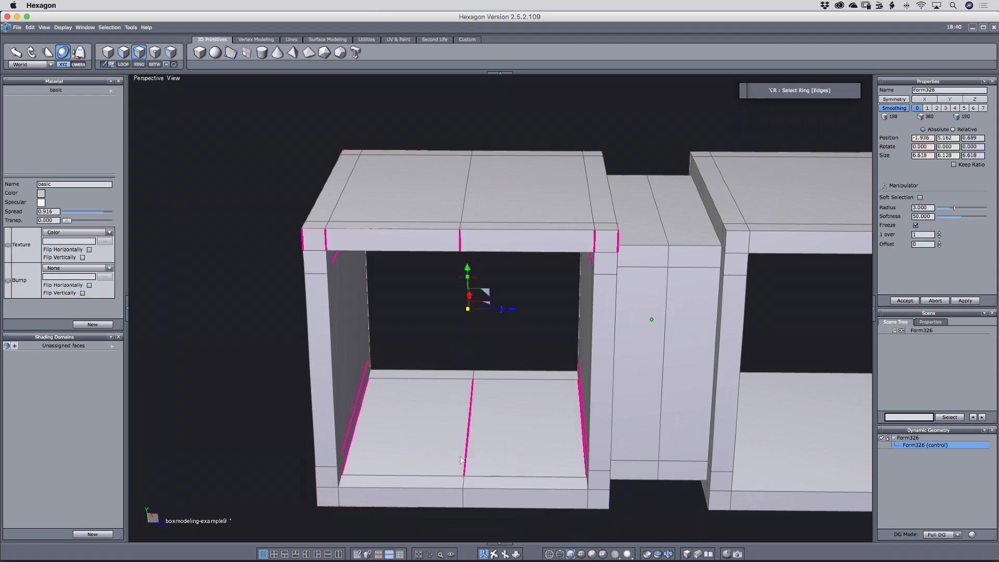
click(467, 454)
key(alt+e)
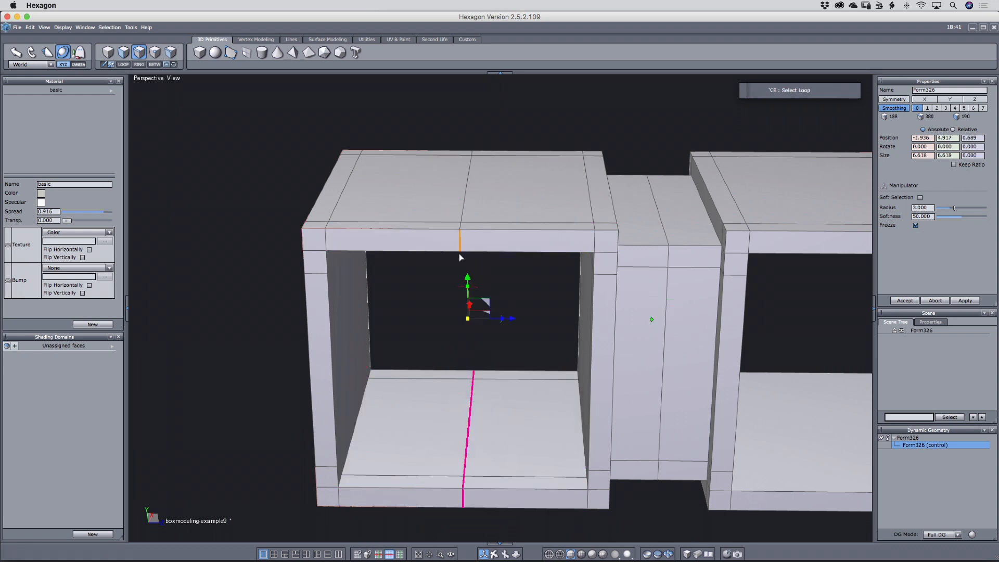
key(b)
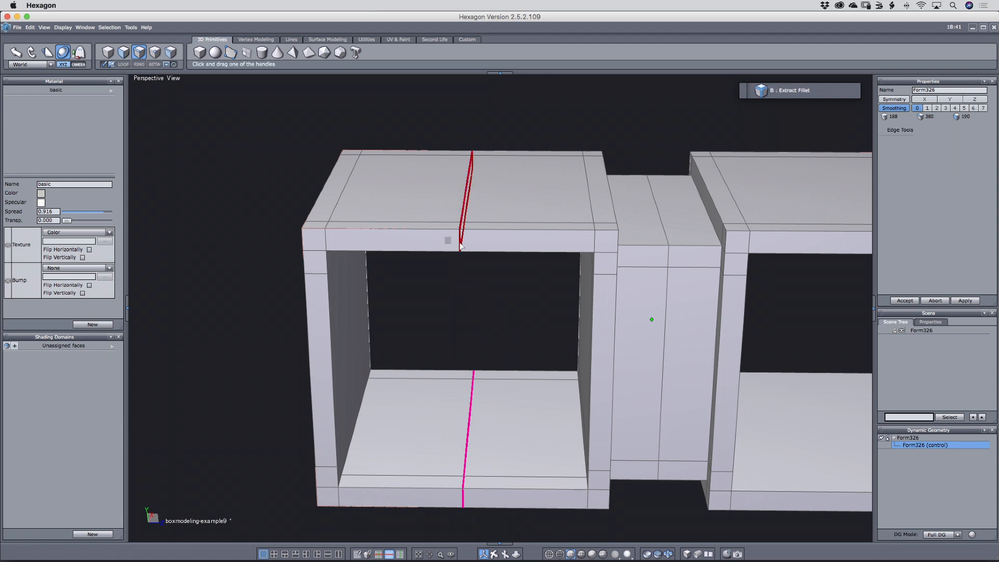
click(579, 245)
scroll(536, 311, up, 3)
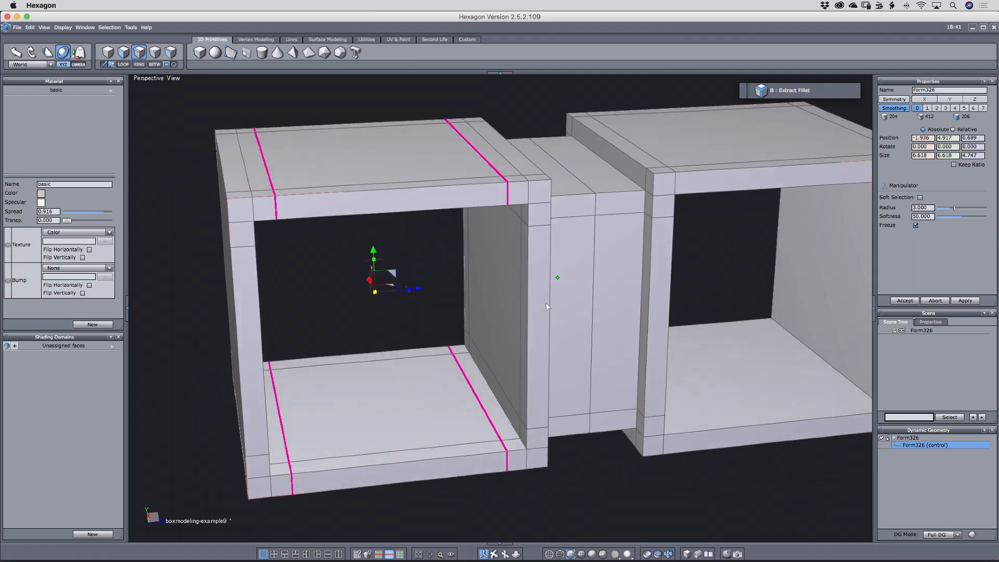
Preview the joined boxes at smoothing level 2 to compare the left box's corners with the right box.
key(c)
key(c)
key(Escape)
key(Escape)
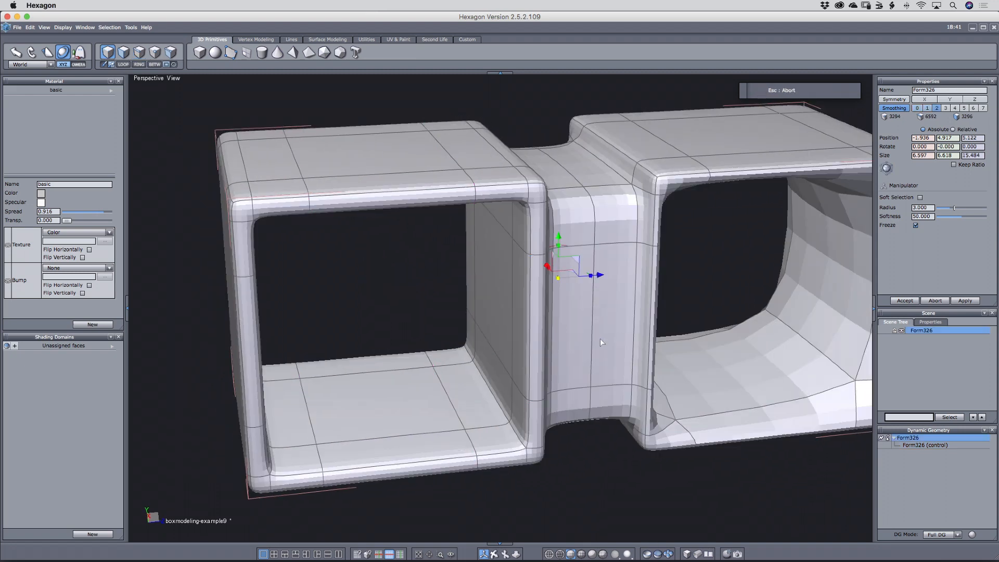
key(Down)
middle_drag(597, 344, 644, 339)
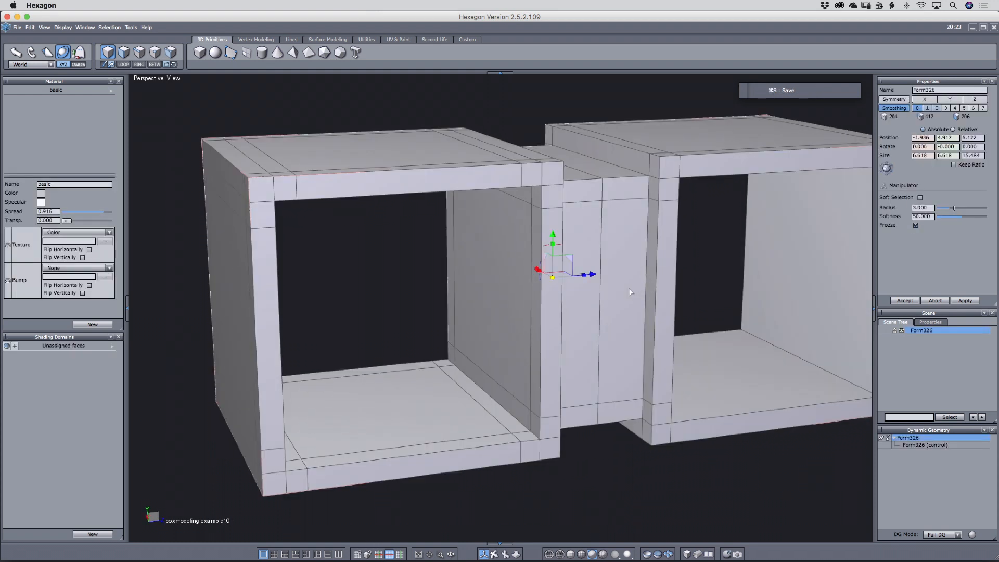
Delete the ring of faces forming the half of the bridge next to the right box.
middle_drag(637, 302, 590, 301)
key(d)
click(527, 243)
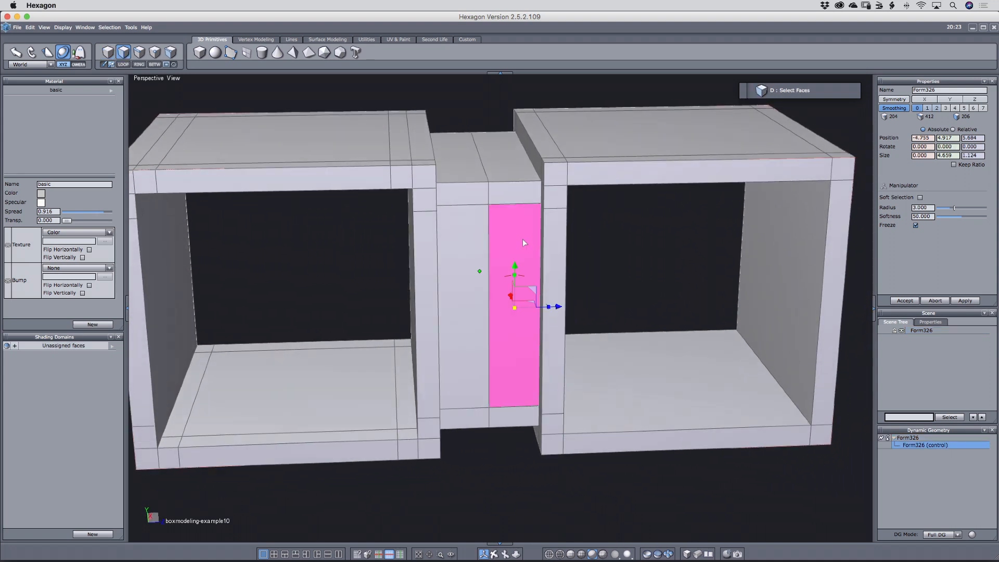
double_click(524, 242)
key(super+x)
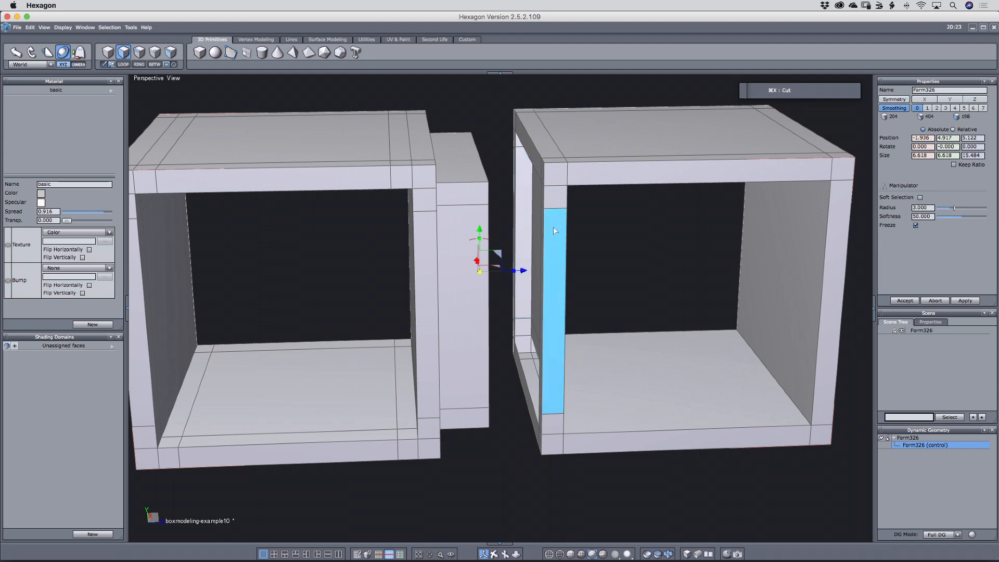
Delete all faces of the right box using transparent selection, keeping the left box and its half bridge.
scroll(572, 253, down, 2)
key(t)
scroll(553, 258, down, 5)
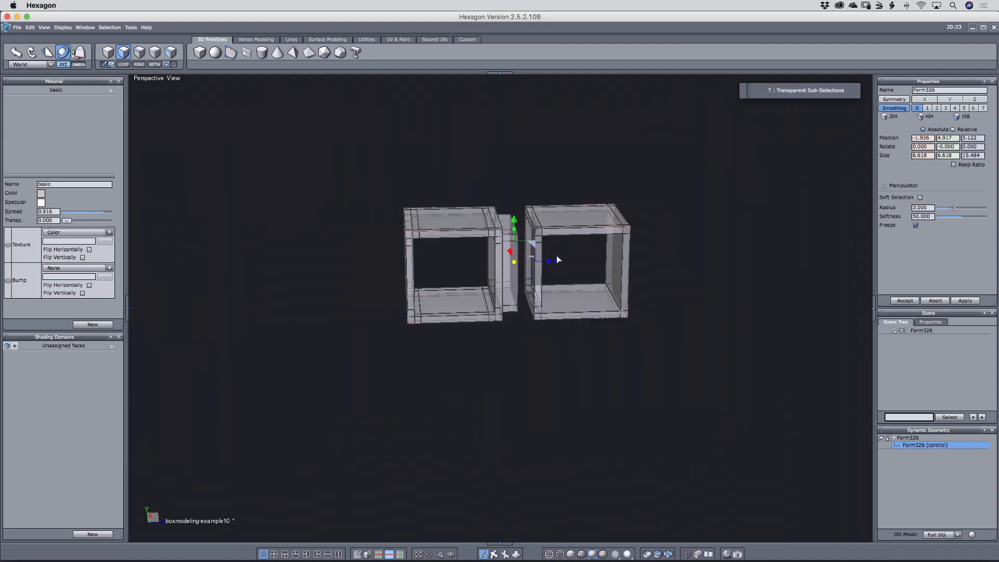
scroll(557, 259, up, 3)
middle_drag(670, 276, 694, 277)
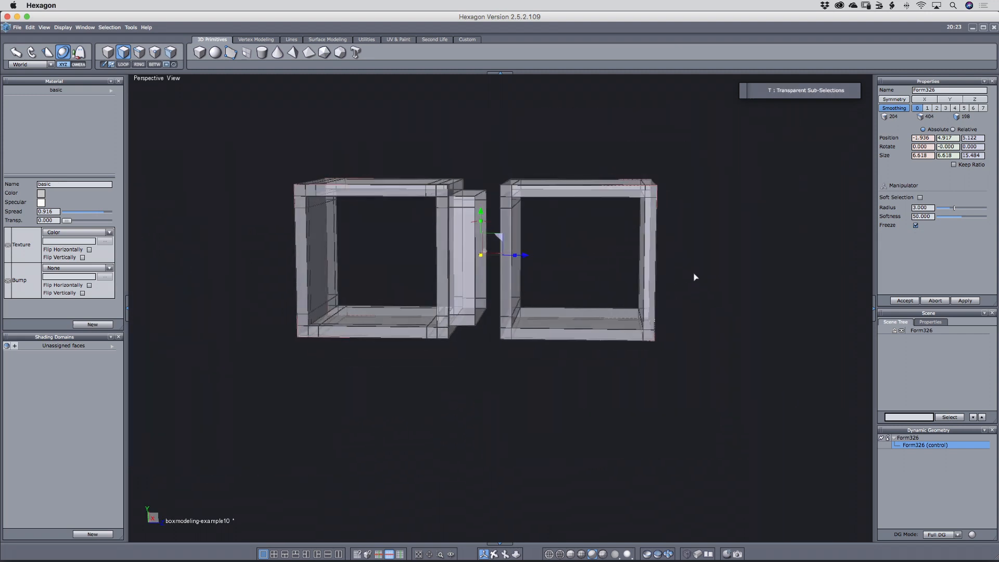
drag(495, 153, 713, 388)
key(super+x)
mouse_move(576, 305)
middle_down()
mouse_move(618, 310)
mouse_move(617, 323)
mouse_move(579, 295)
mouse_move(597, 310)
mouse_move(615, 305)
mouse_move(575, 308)
middle_up()
key(t)
scroll(509, 223, up, 5)
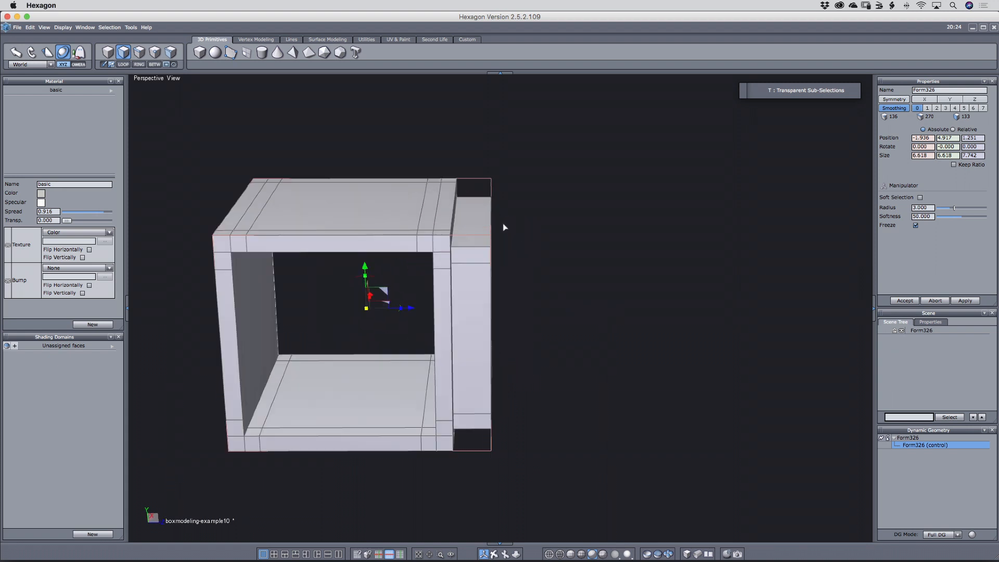
Shift the half bridge's top opening edge outward to Z 5.212 and its front opening edge inward to Z 5.029.
key(s)
click(487, 222)
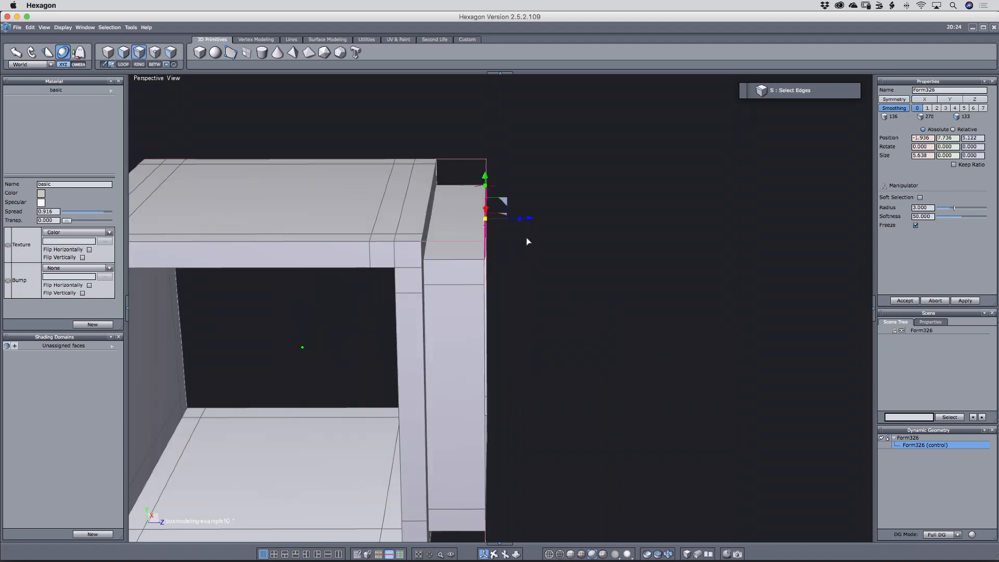
drag(534, 218, 538, 220)
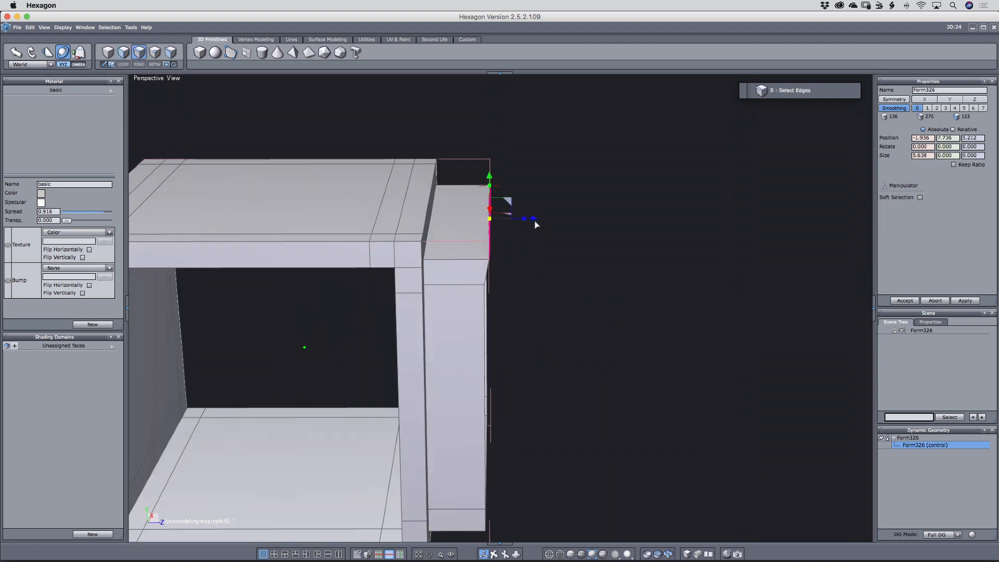
click(486, 346)
drag(535, 401, 528, 401)
middle_drag(627, 353, 656, 311)
right_drag(656, 311, 569, 334)
middle_drag(569, 334, 628, 310)
right_drag(630, 315, 615, 335)
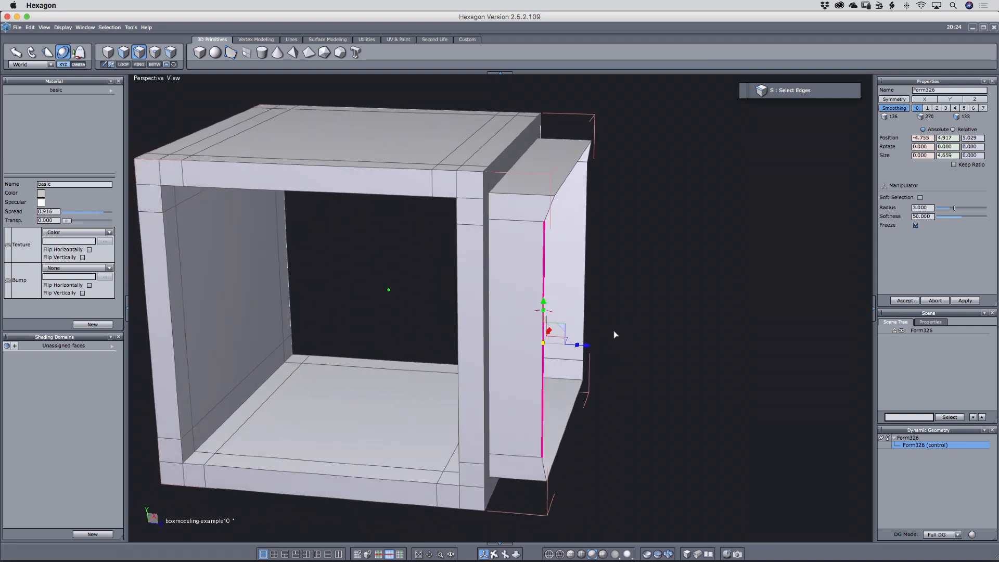
scroll(616, 329, down, 3)
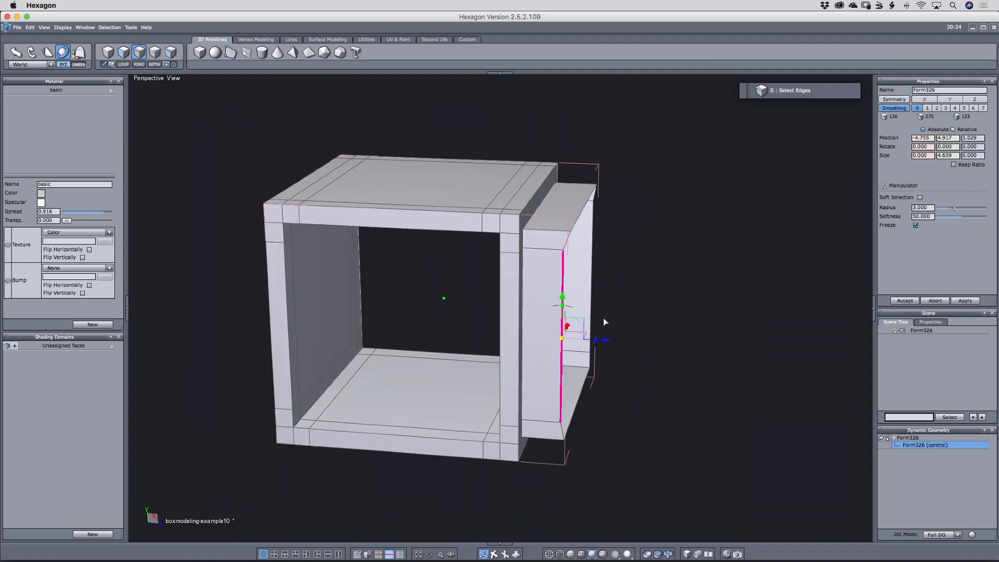
Try to mirror the left box across the bridge's uneven opening with Symmetry, and delete the mirrored copy.
click(601, 321)
click(542, 318)
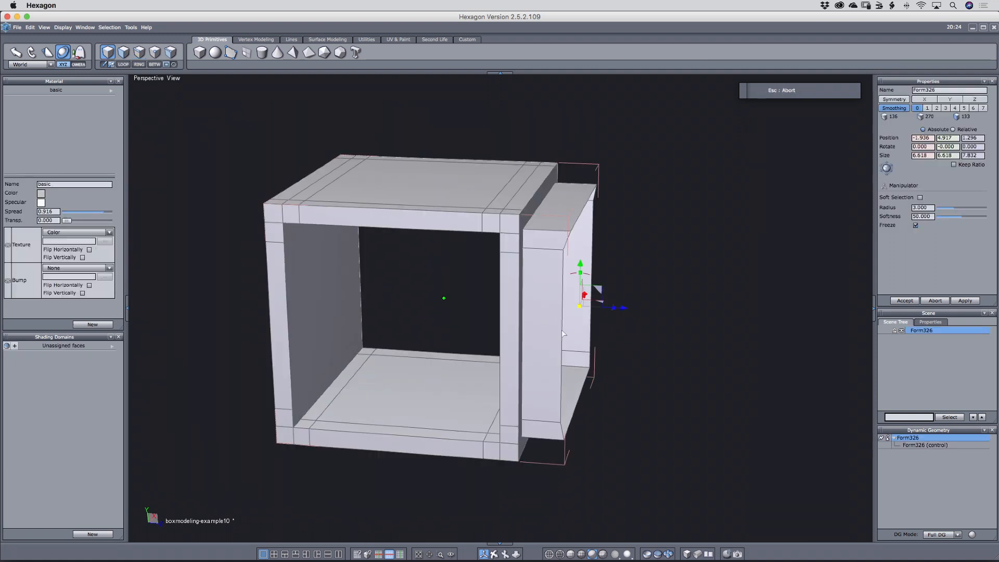
key(alt+shift+super+n)
click(582, 284)
middle_drag(664, 351, 619, 340)
click(540, 331)
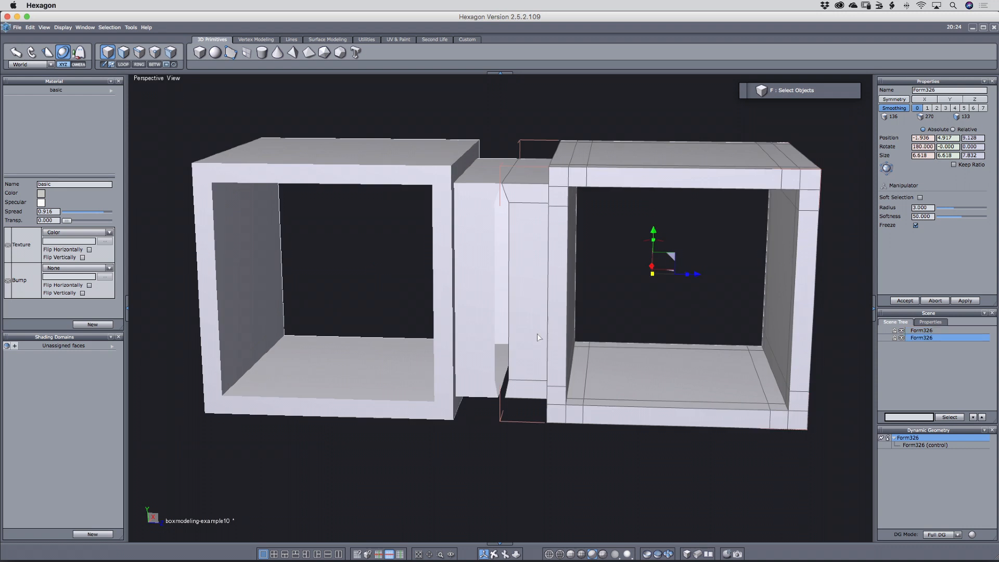
key(BackSpace)
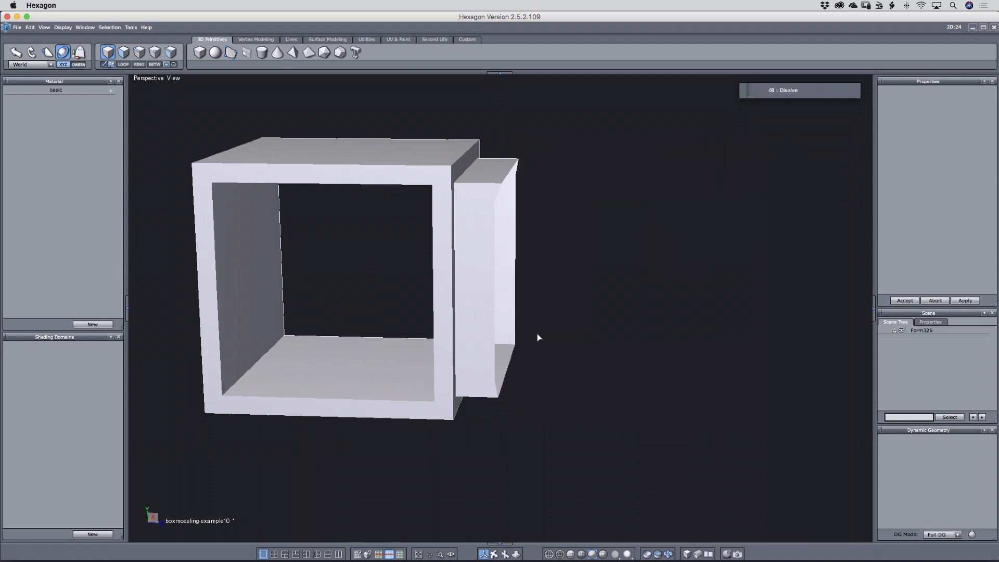
Flatten the edge loop around the half bridge's opening by setting its Z size to 0.
click(489, 332)
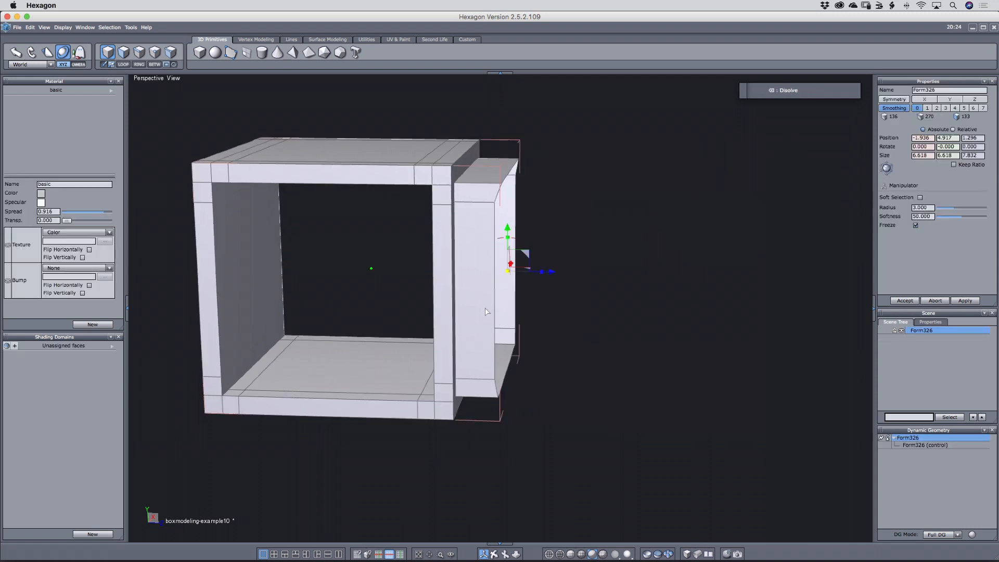
key(s)
middle_drag(658, 320, 593, 326)
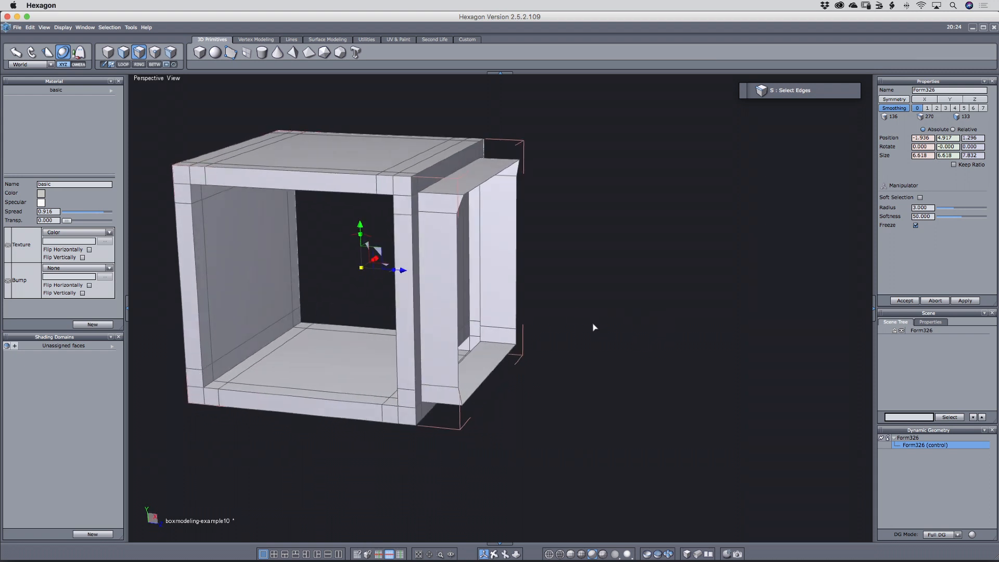
click(461, 326)
key(alt+e)
middle_drag(543, 320, 574, 307)
drag(541, 280, 535, 279)
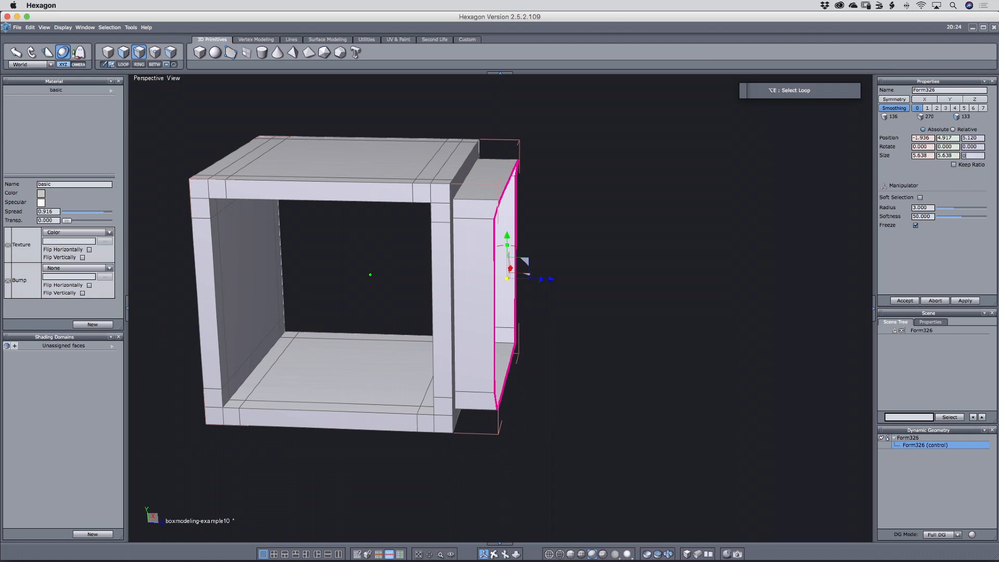
key(Return)
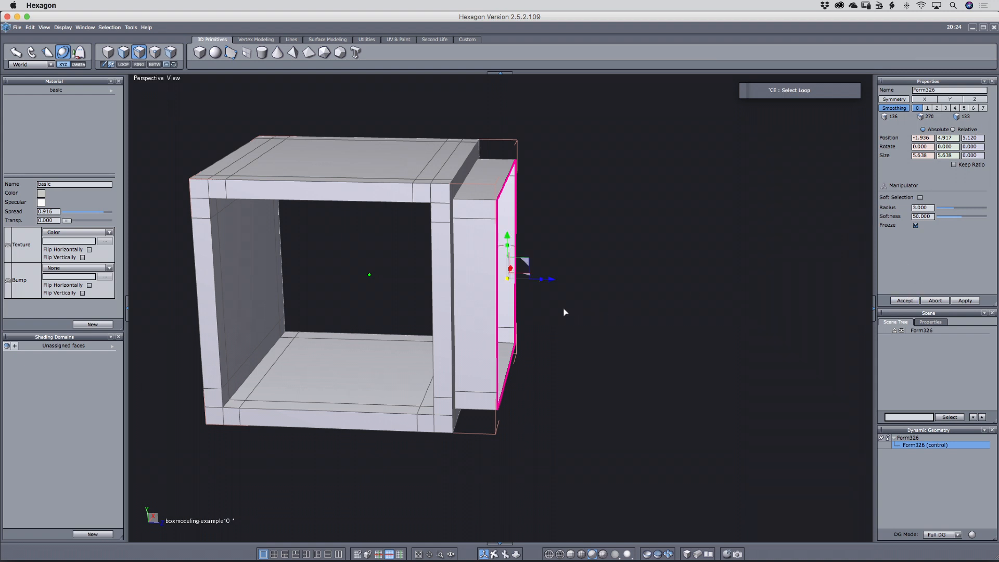
Mirror the left box and half bridge across the flattened opening with Symmetry.
key(Escape)
click(490, 297)
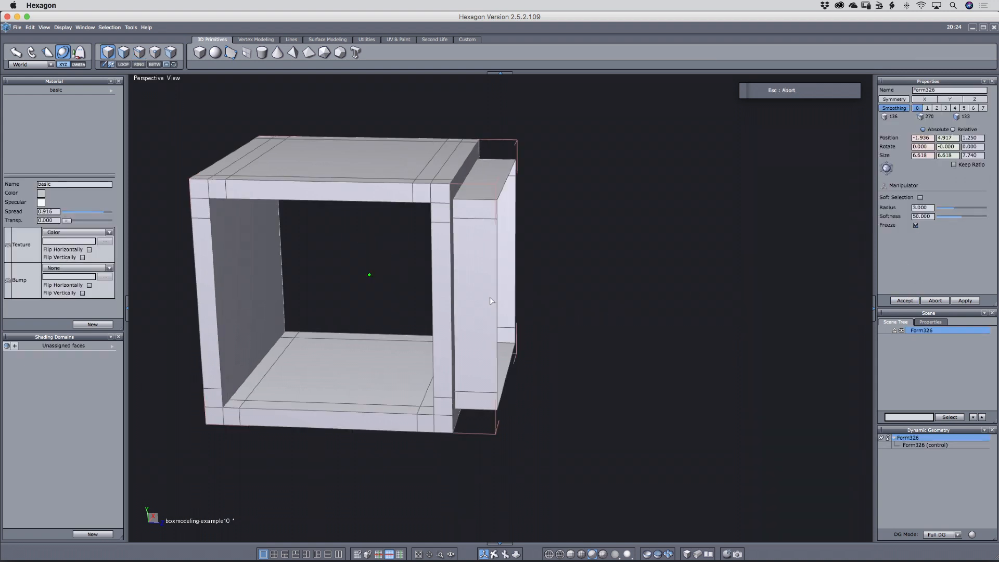
key(alt+shift+super+n)
click(507, 284)
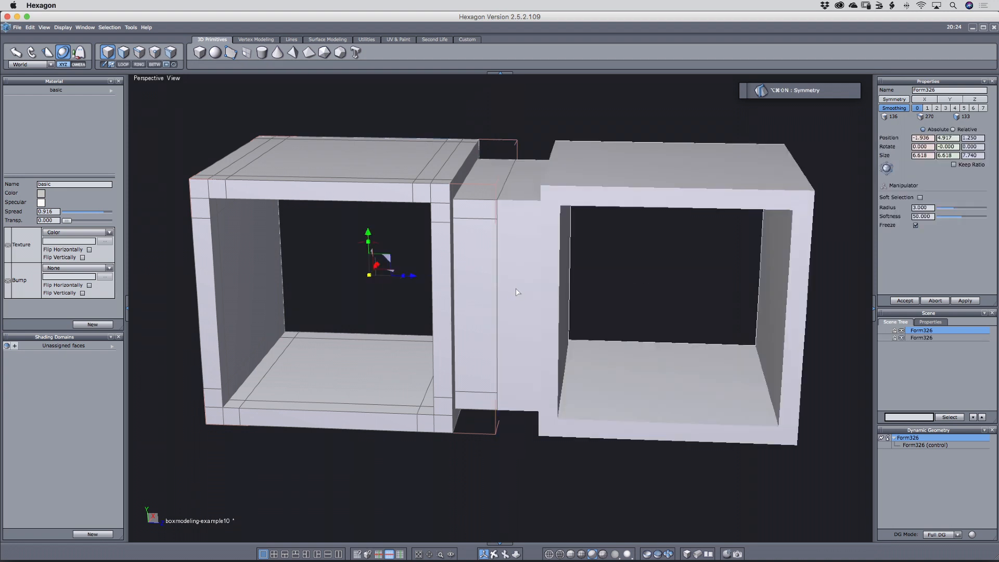
middle_drag(573, 345, 565, 353)
key(Escape)
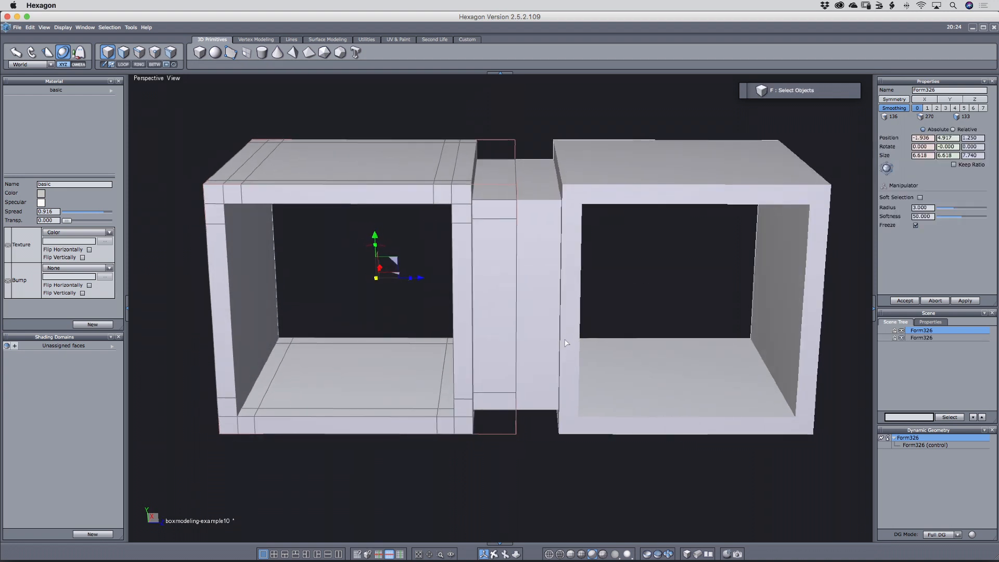
Weld the original and mirrored halves into one object and smooth it to level 2.
click(562, 337)
shift+click(474, 334)
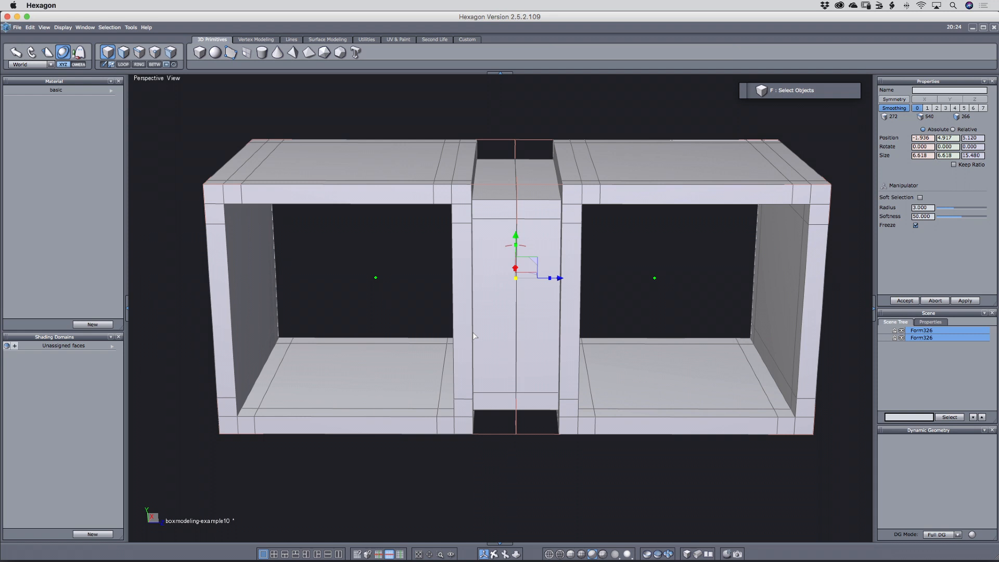
key(super+shift+c)
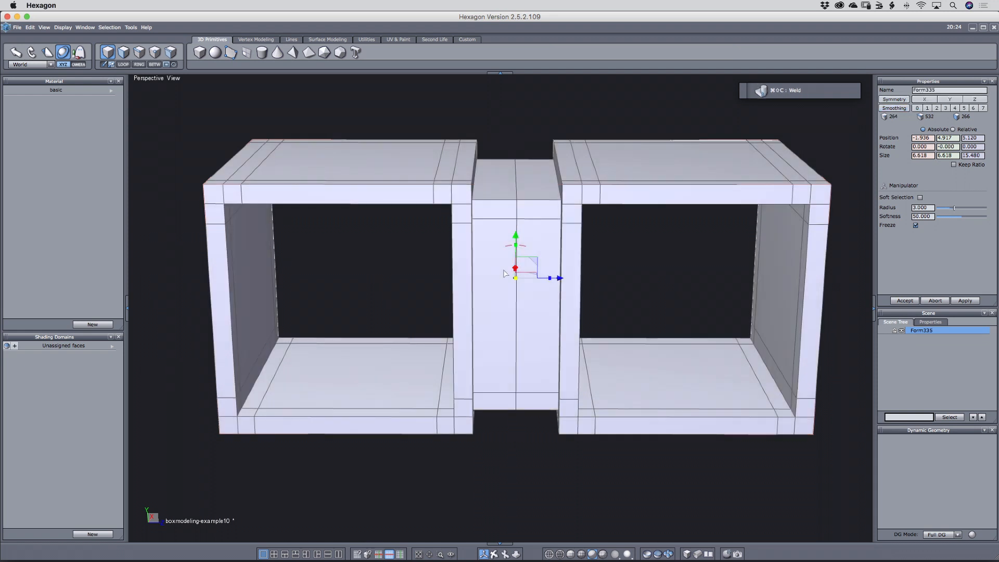
key(c)
key(c)
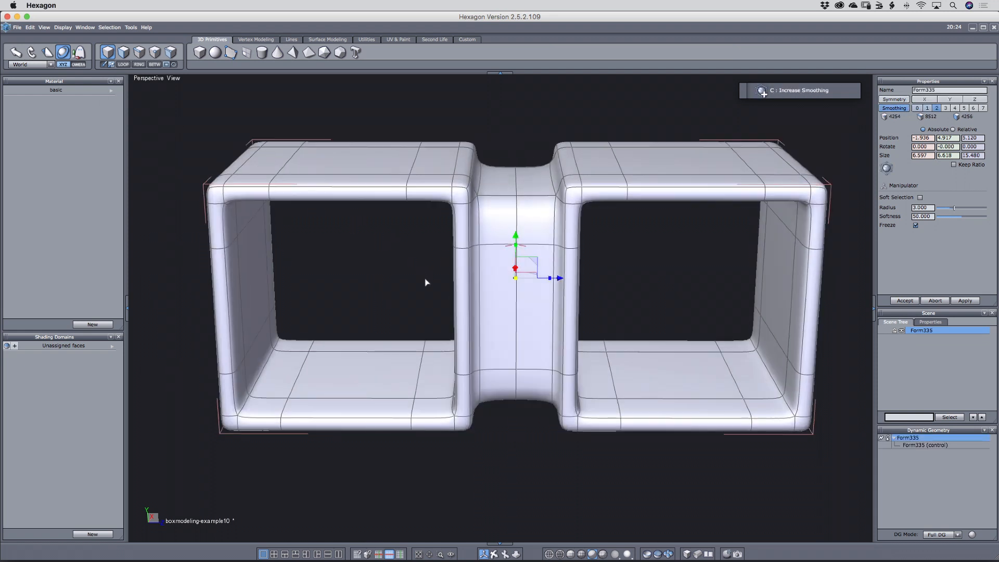
middle_drag(528, 310, 656, 327)
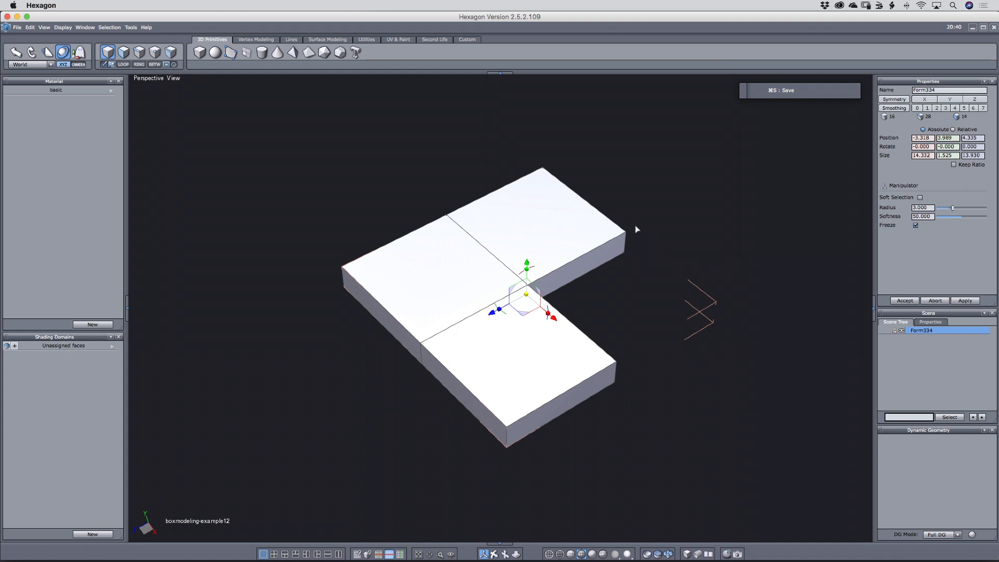
Inset the three top faces of the L-shaped slab together to about 12.53 by 12.13.
key(d)
click(490, 317)
shift+click(462, 292)
shift+click(512, 257)
key(e)
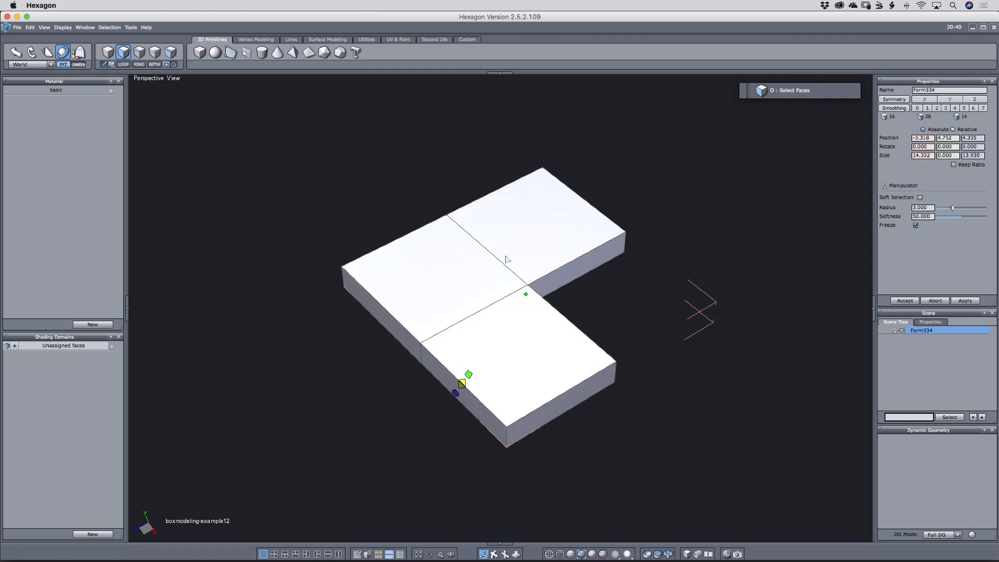
key(shift+e)
drag(418, 227, 431, 238)
middle_drag(664, 287, 628, 296)
Compare the inset L-shaped slab at smoothing levels 0 and 2, examining the inner corner, and return it to level 0.
key(c)
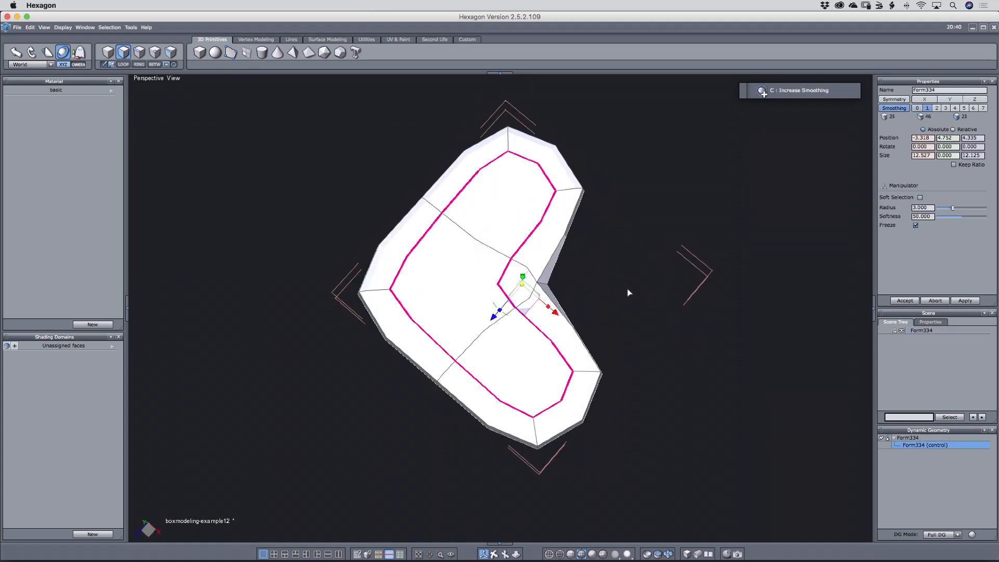
key(c)
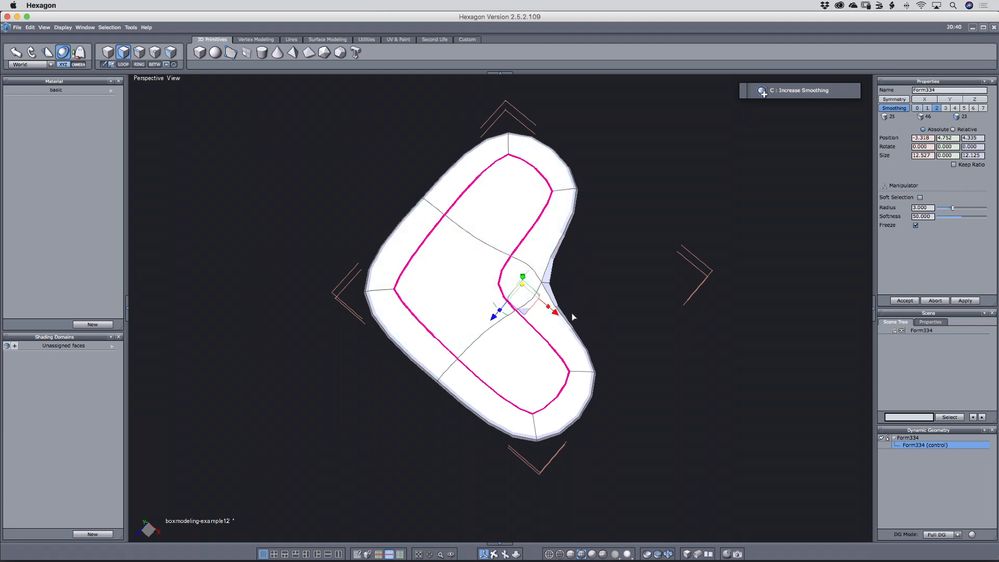
key(v)
key(v)
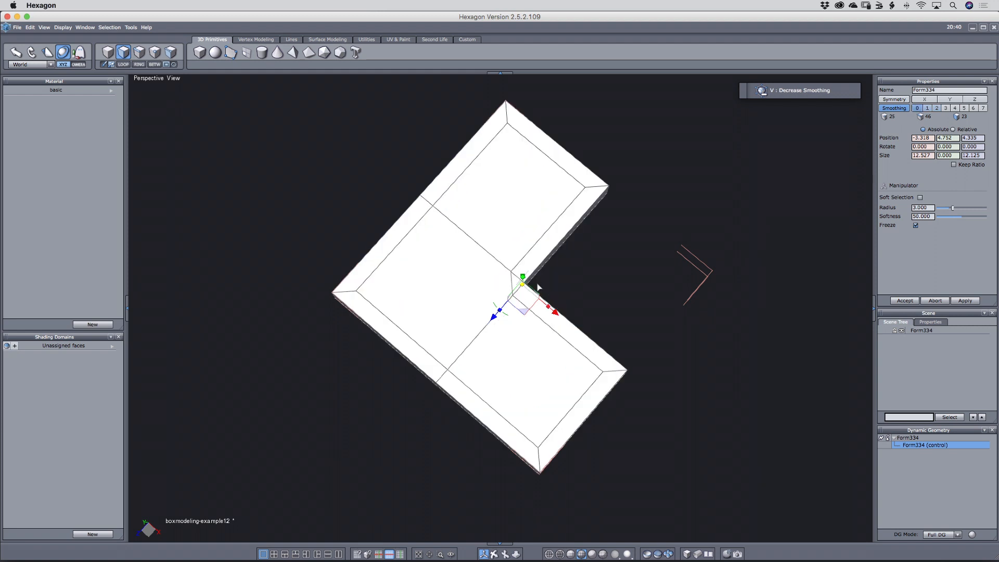
key(c)
key(c)
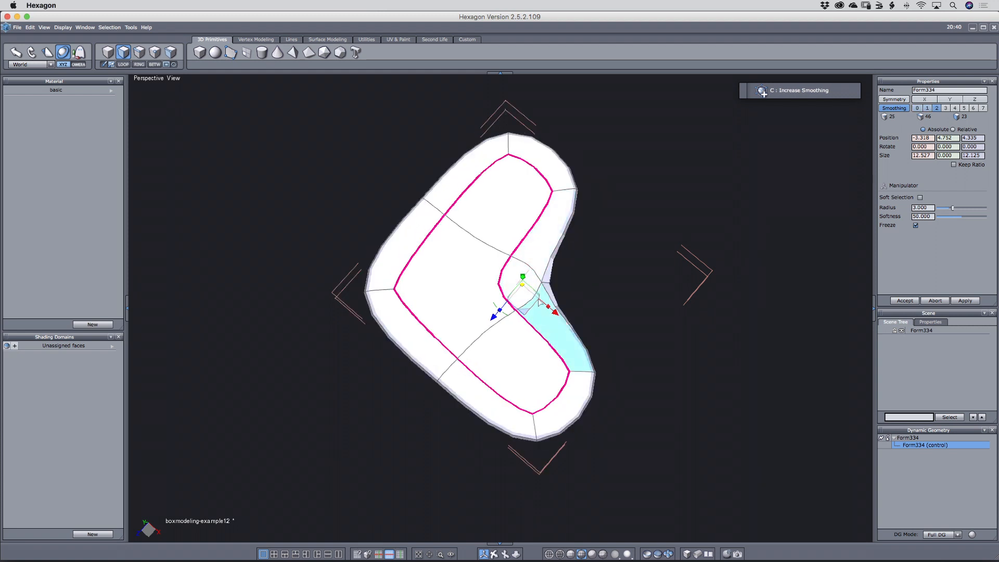
key(v)
key(v)
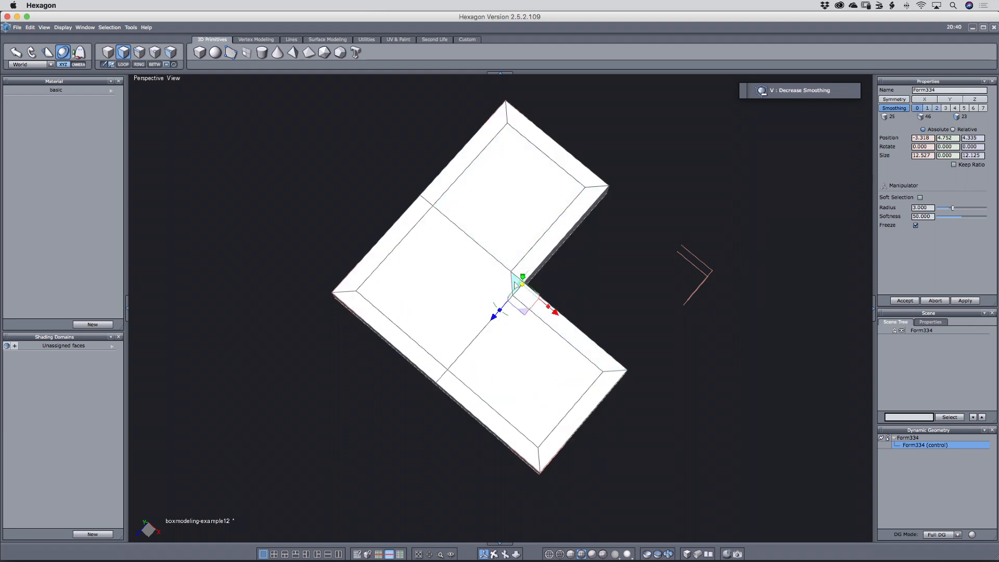
Extrude the slab's three inset top faces downward about 0.61 to form a recess.
click(514, 283)
middle_drag(569, 287, 686, 261)
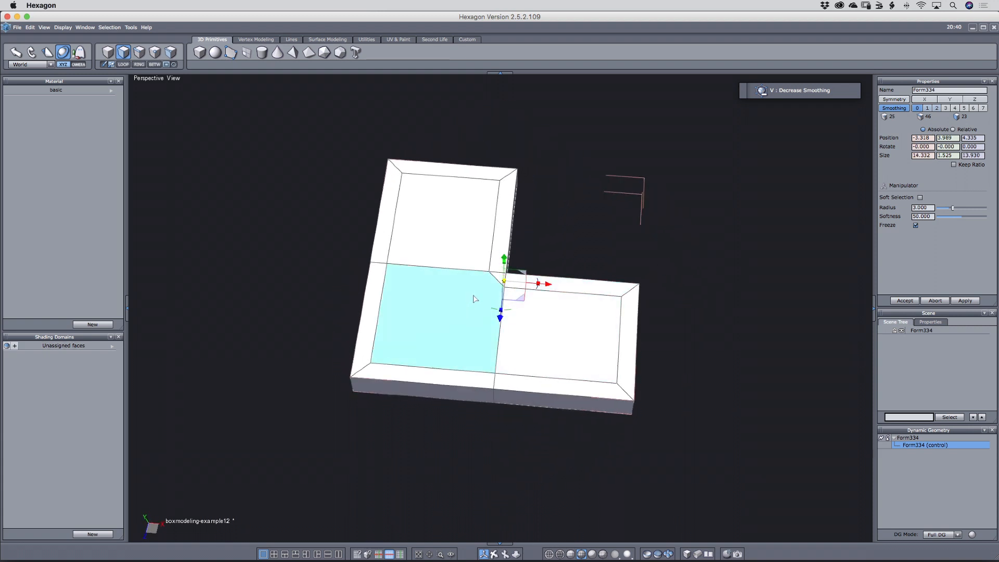
click(613, 265)
mouse_move(459, 304)
mouse_down()
mouse_move(483, 251)
mouse_move(556, 318)
mouse_up()
middle_drag(682, 296, 583, 265)
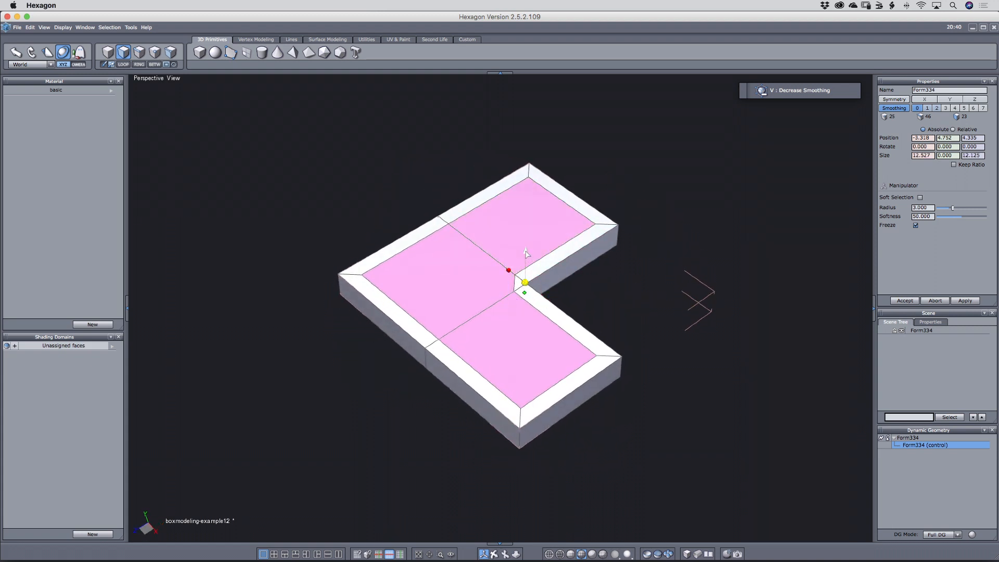
drag(525, 254, 526, 260)
drag(527, 261, 526, 263)
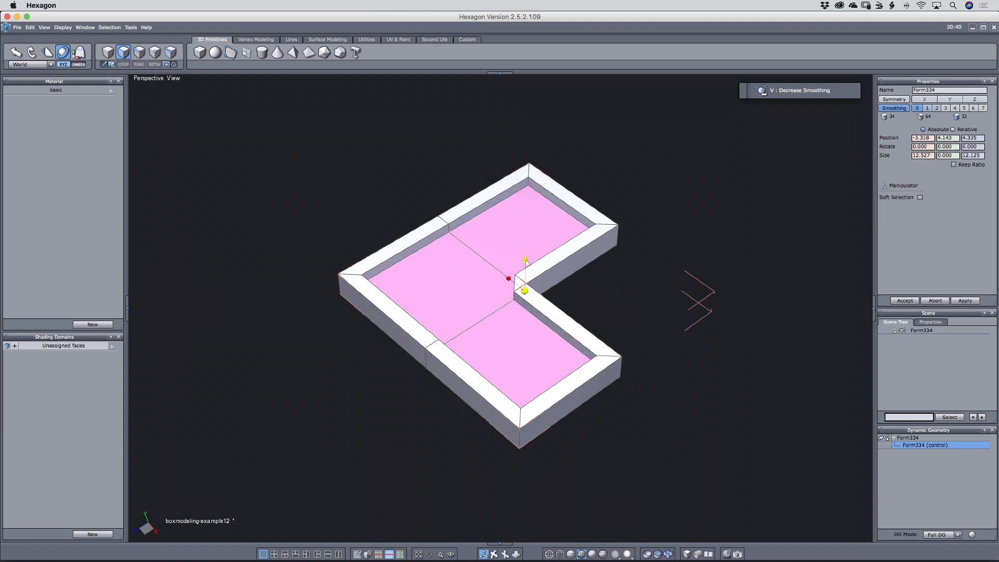
Connect the upper and lower edges of the small diagonal wall at the recess's inner corner with a vertical edge.
right_drag(669, 276, 798, 285)
scroll(500, 306, up, 5)
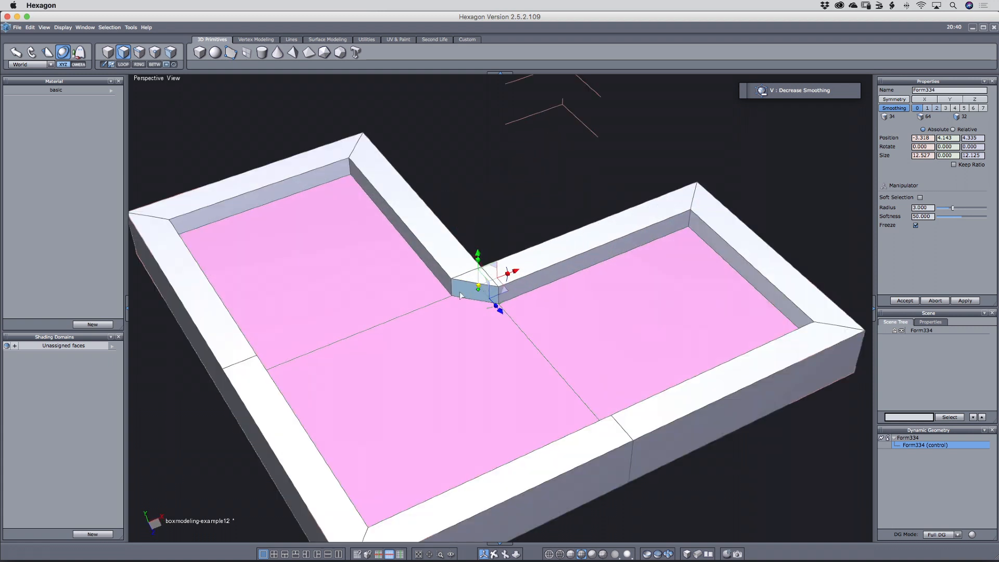
key(s)
click(466, 282)
shift+click(466, 299)
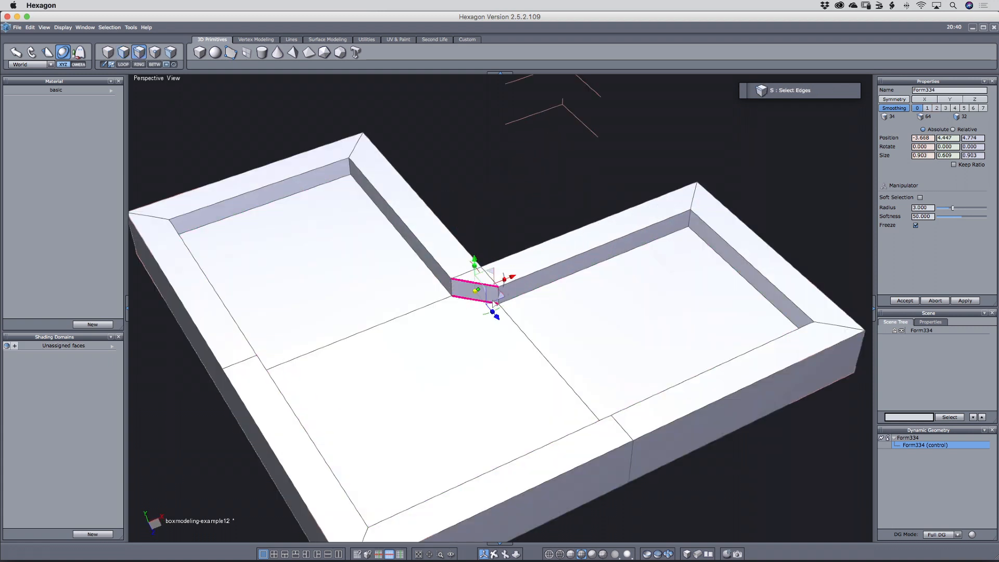
key(shift+x)
right_drag(626, 323, 570, 329)
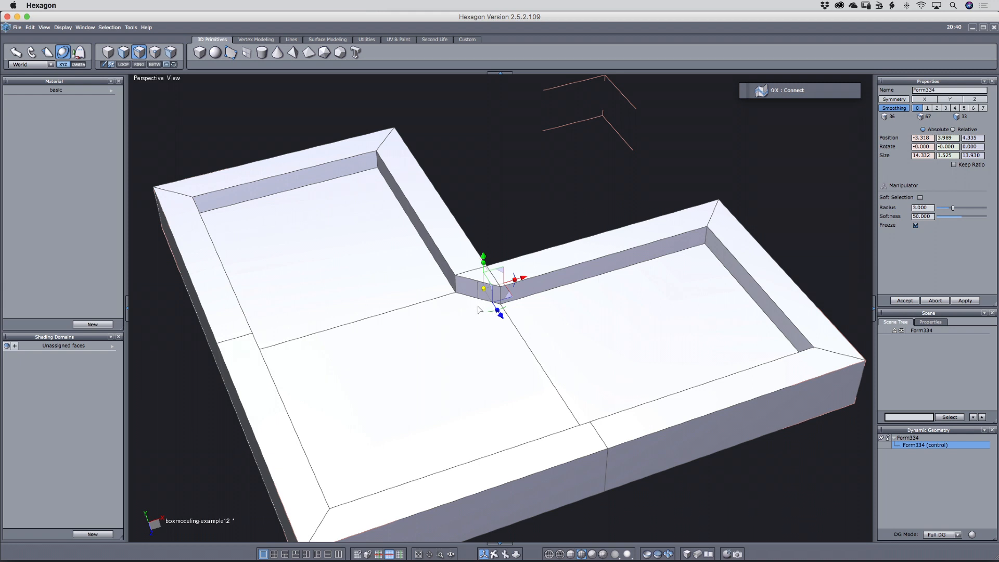
Connect the lower midpoint of the diagonal wall to the opposite outer corner of the recess floor.
key(a)
click(477, 298)
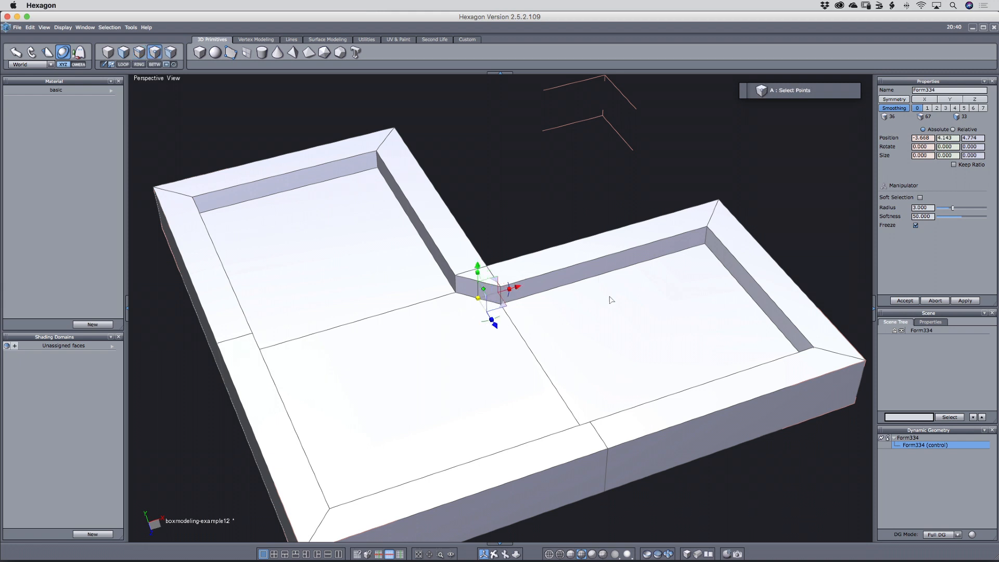
right_drag(625, 298, 416, 174)
shift+click(404, 164)
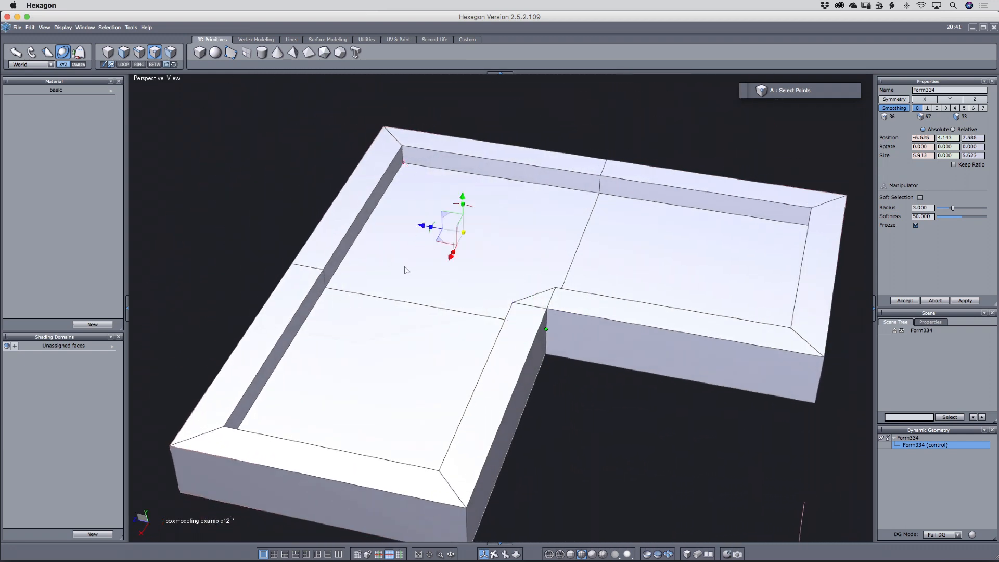
key(alt+x)
right_drag(407, 285, 515, 317)
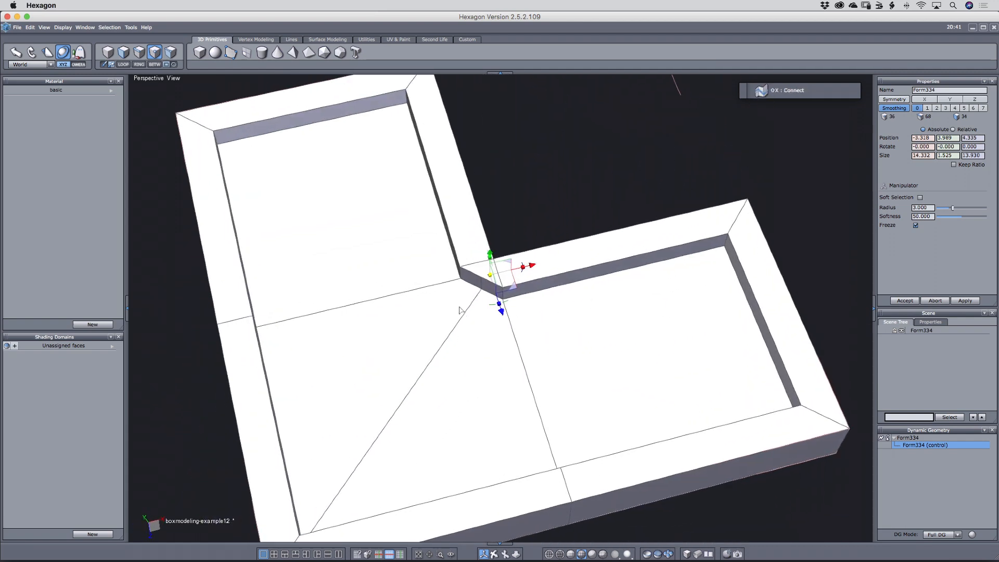
key(s)
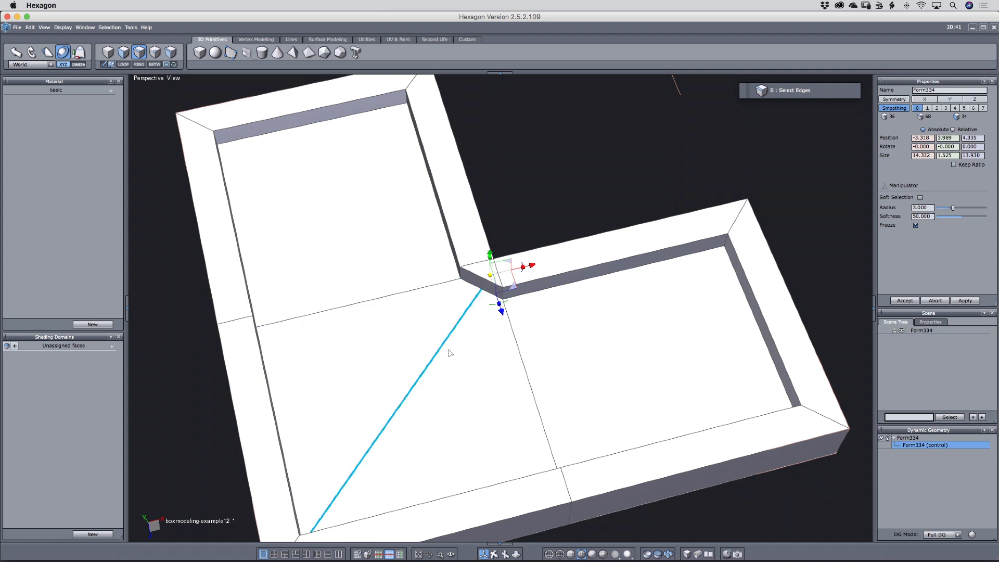
click(381, 299)
shift+click(437, 348)
shift+click(512, 352)
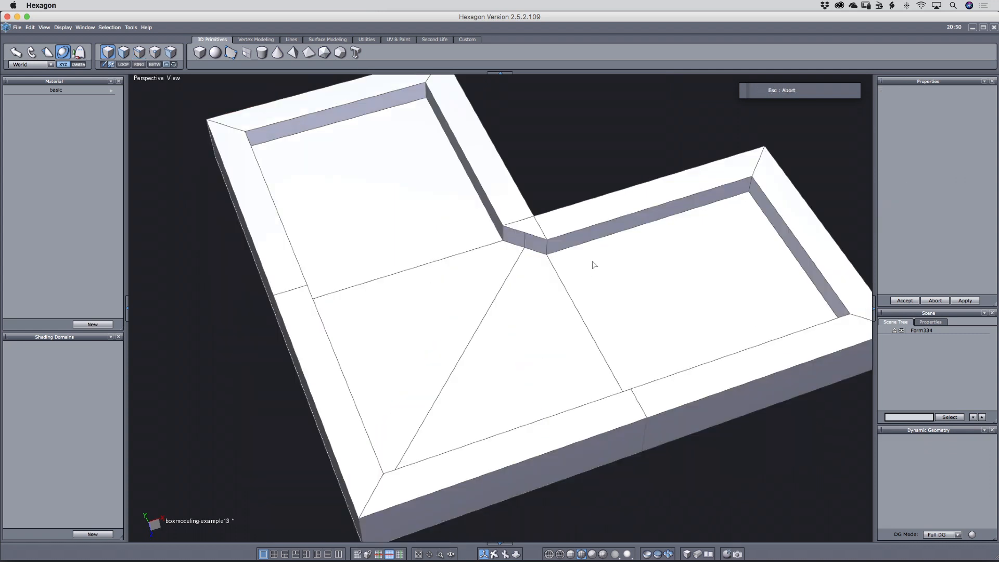
Move the diagonal wall's middle vertical edge along its Selection-aligned axis into the recess, to about X -4.12, Z 5.25, to square the corner.
right_drag(581, 290, 606, 252)
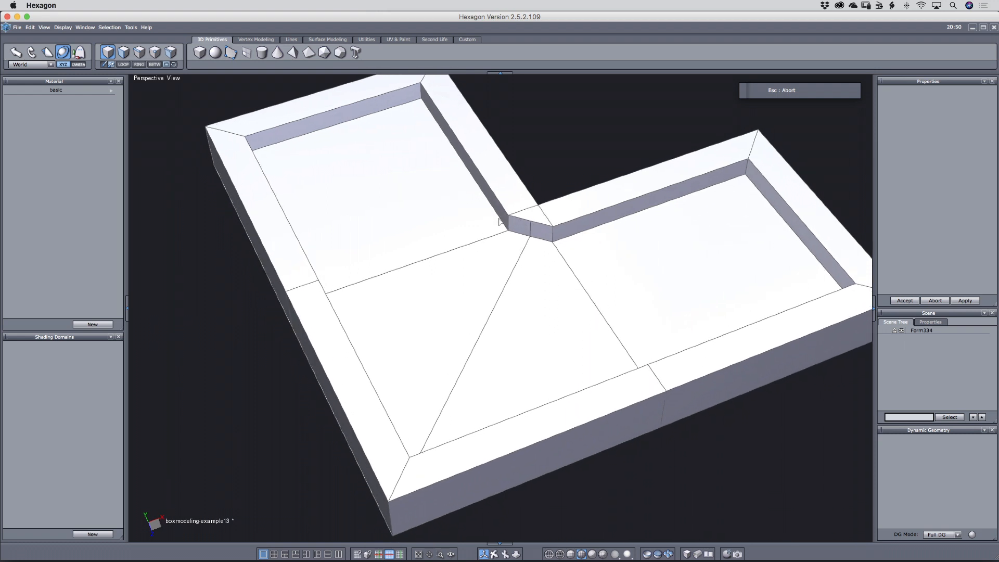
click(515, 235)
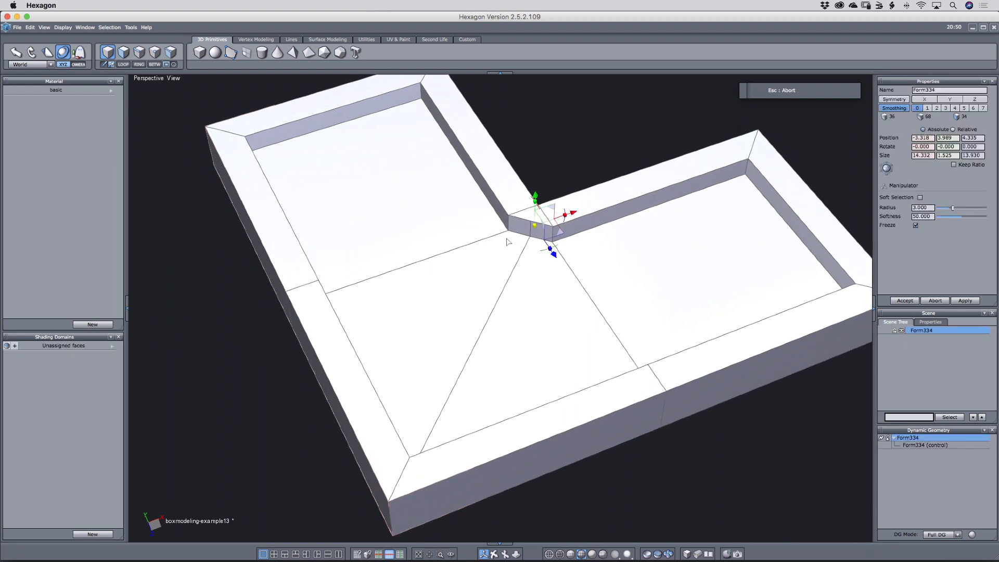
click(521, 235)
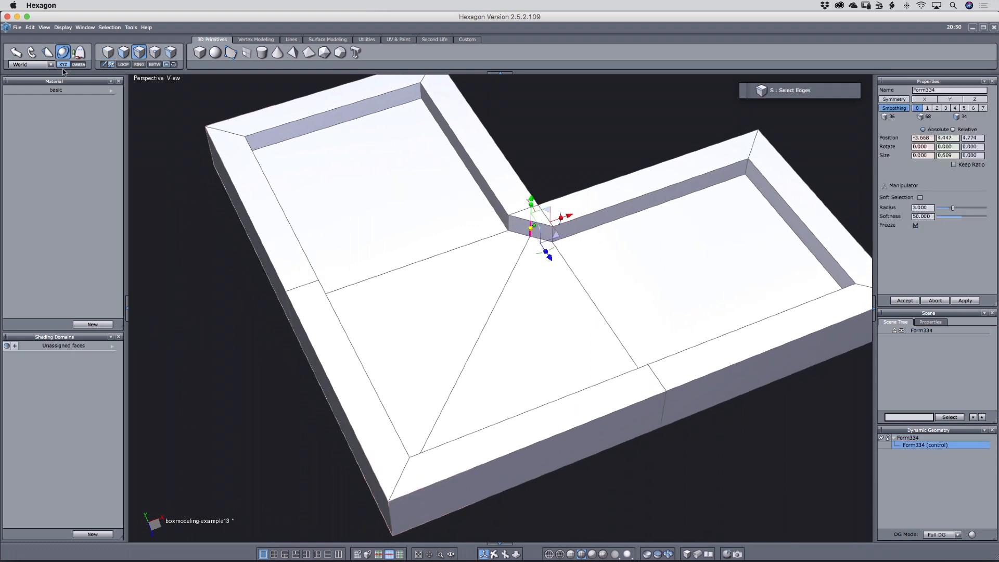
click(42, 65)
click(29, 78)
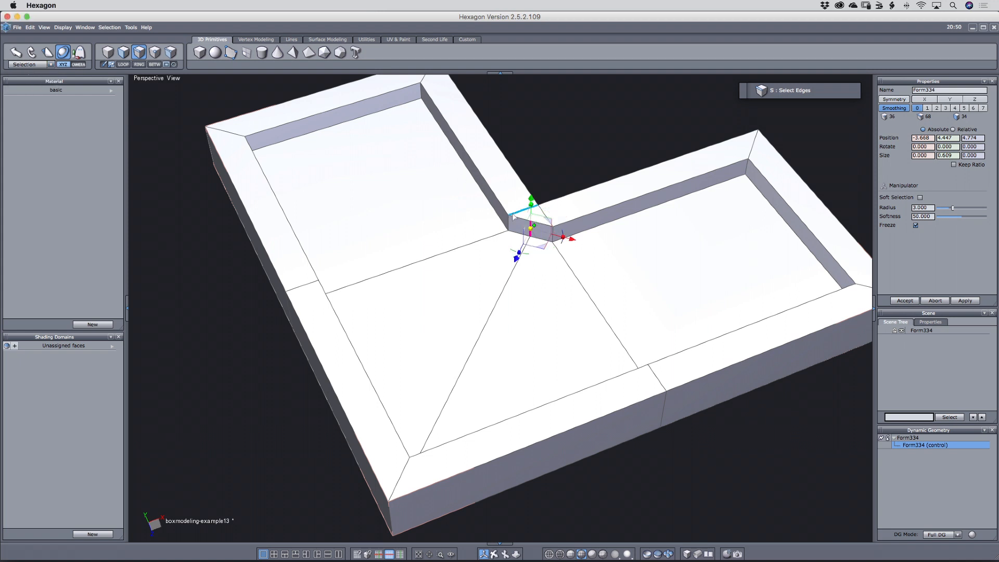
mouse_move(624, 272)
middle_down()
mouse_move(651, 283)
mouse_move(627, 277)
middle_up()
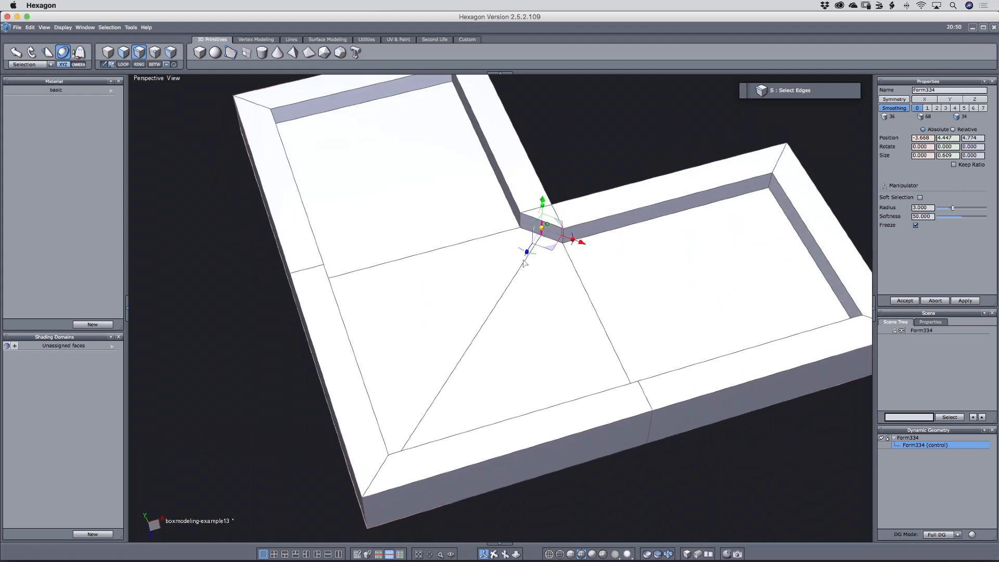
drag(523, 259, 541, 269)
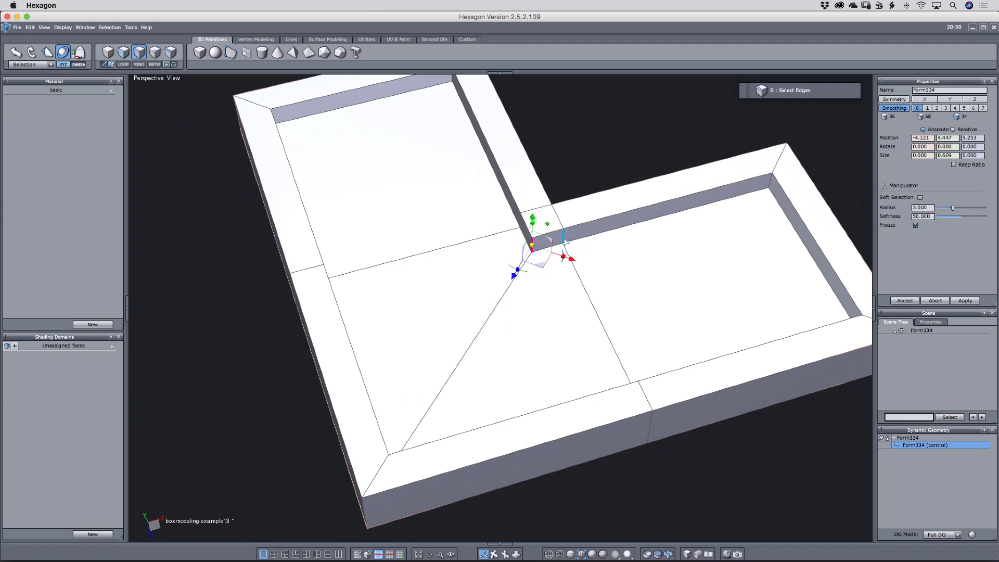
Set the corner edge's Z position to 5.225 to match the vertical edge beside it.
click(563, 237)
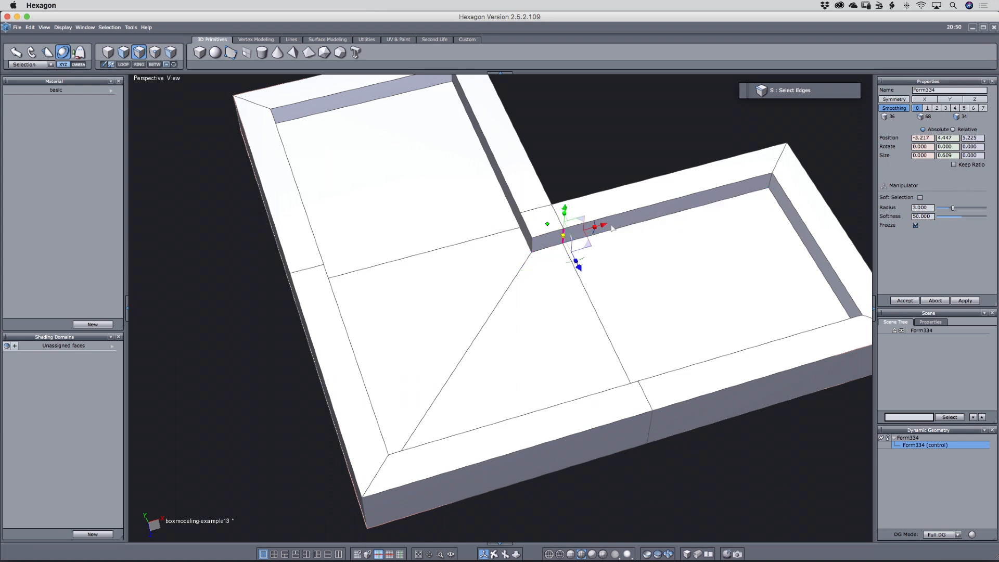
click(532, 246)
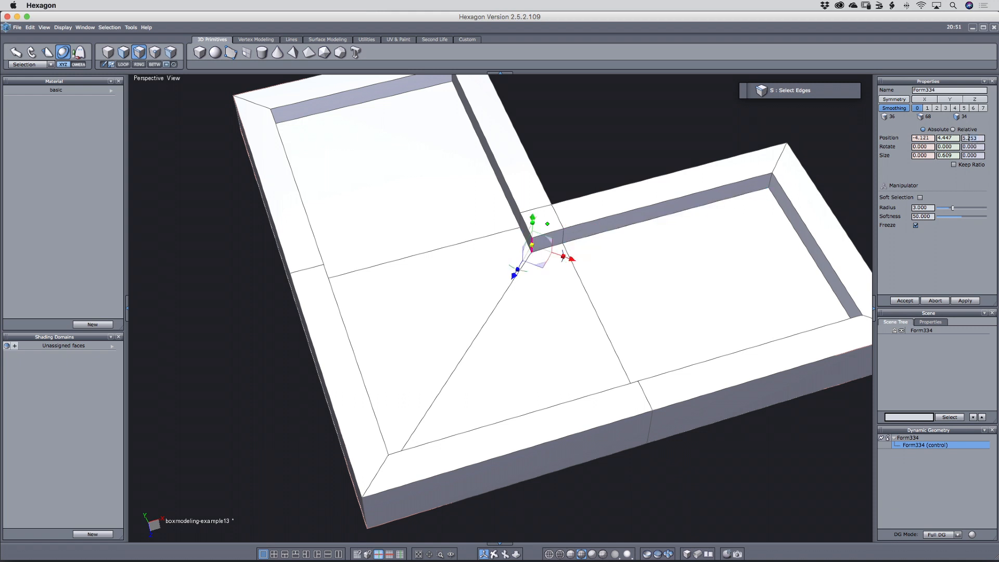
text(5.225)
click(905, 300)
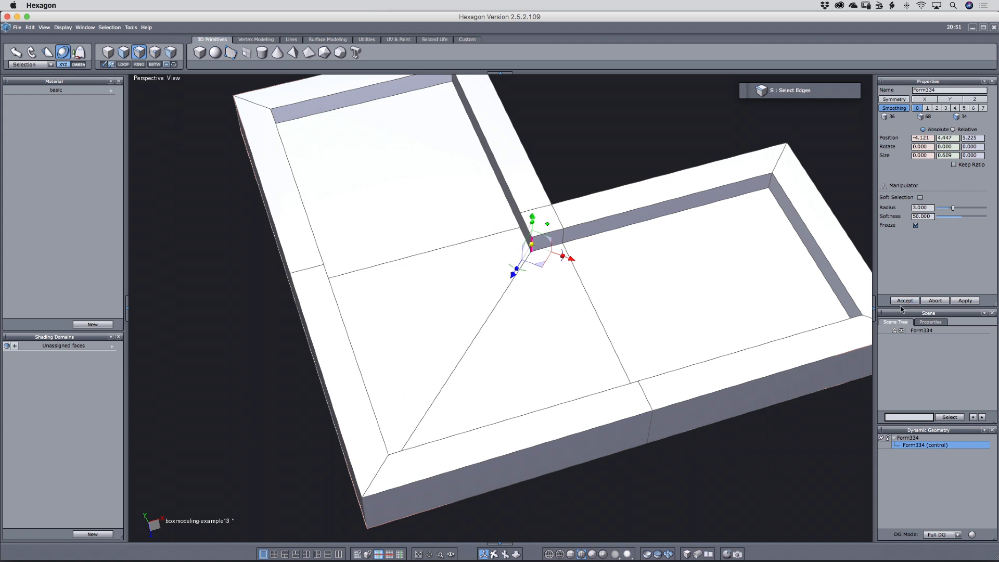
Compare the X position of the recess's corner edge with that of the vertical edge on the adjoining wall.
click(521, 218)
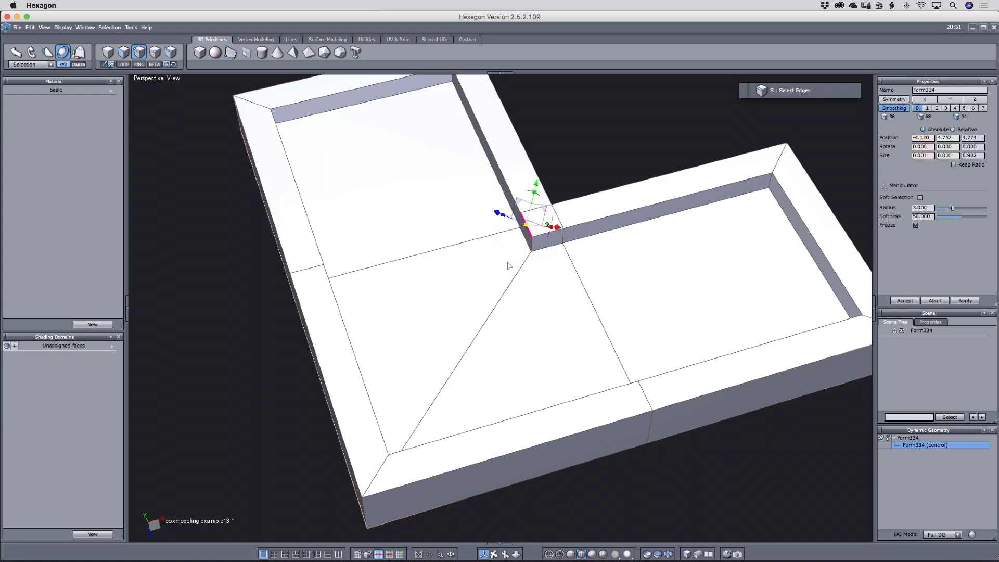
right_drag(627, 153, 691, 140)
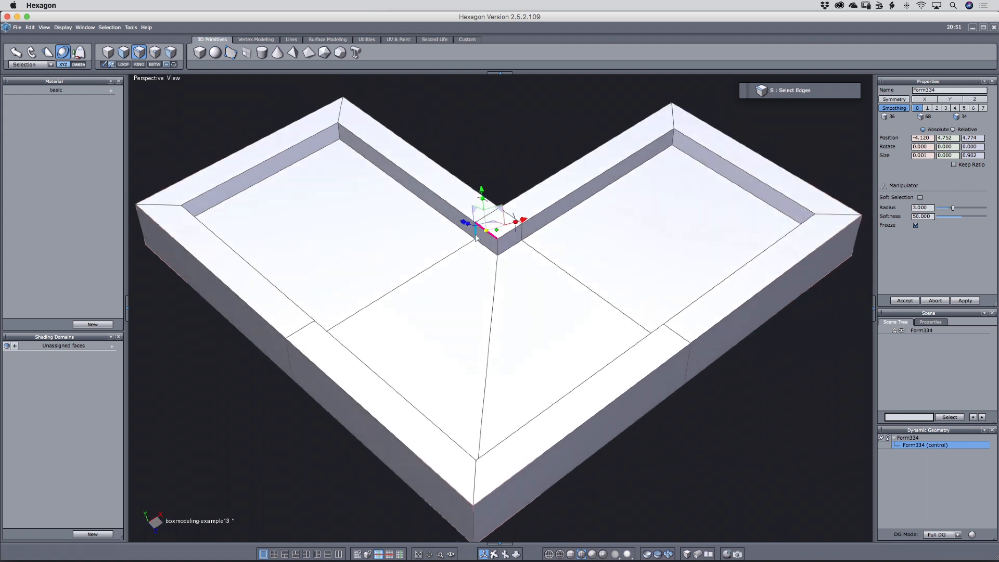
click(476, 238)
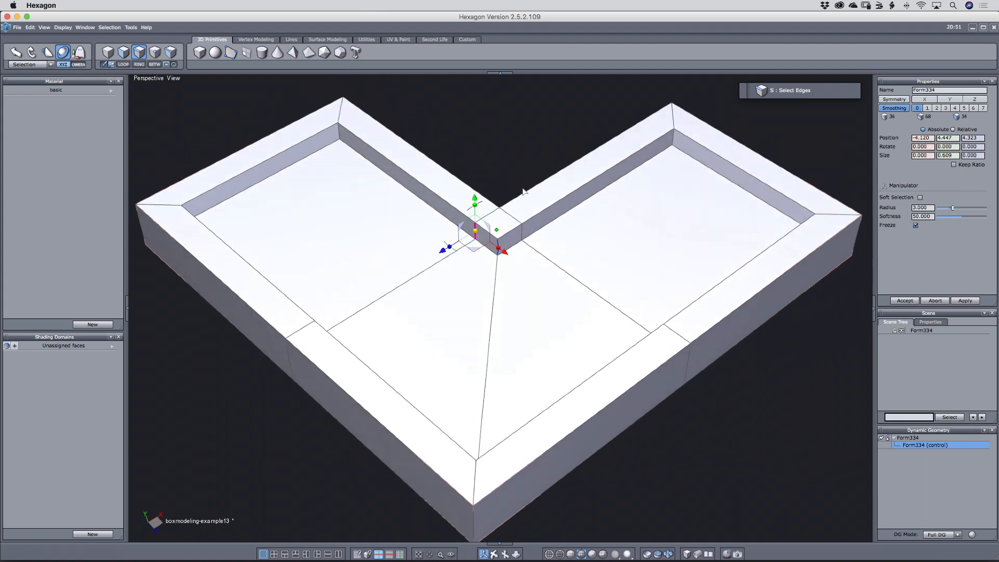
scroll(504, 241, up, 5)
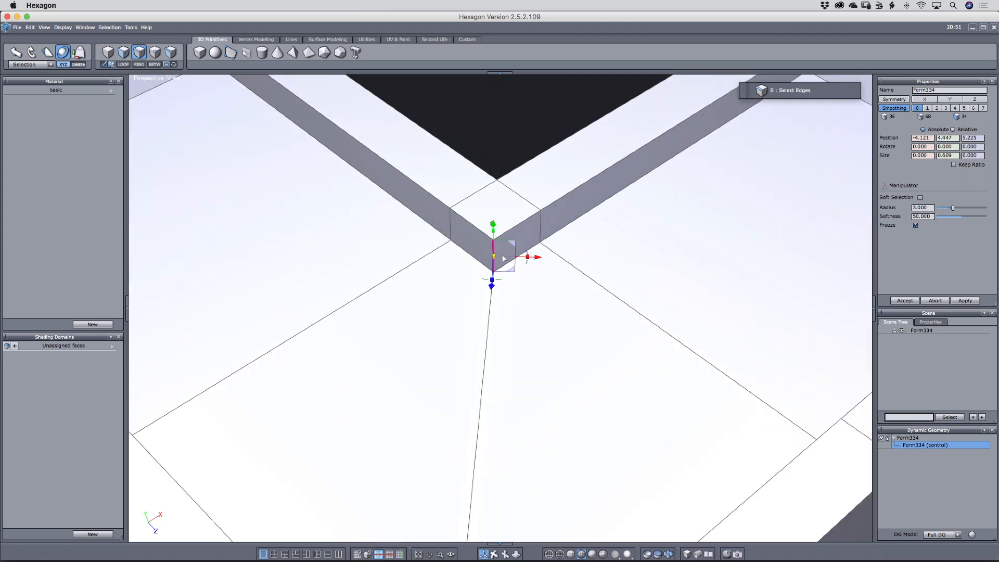
click(451, 223)
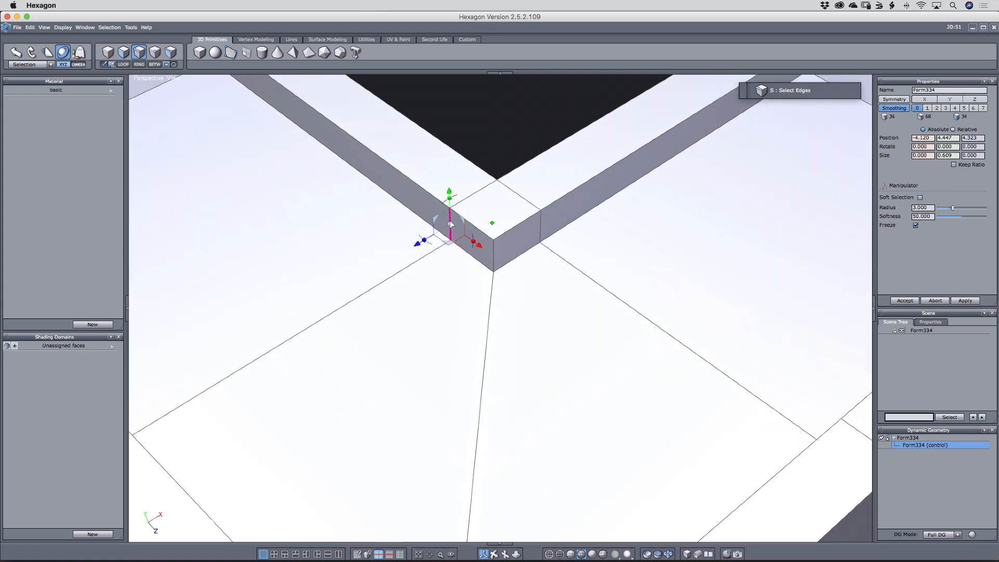
click(497, 260)
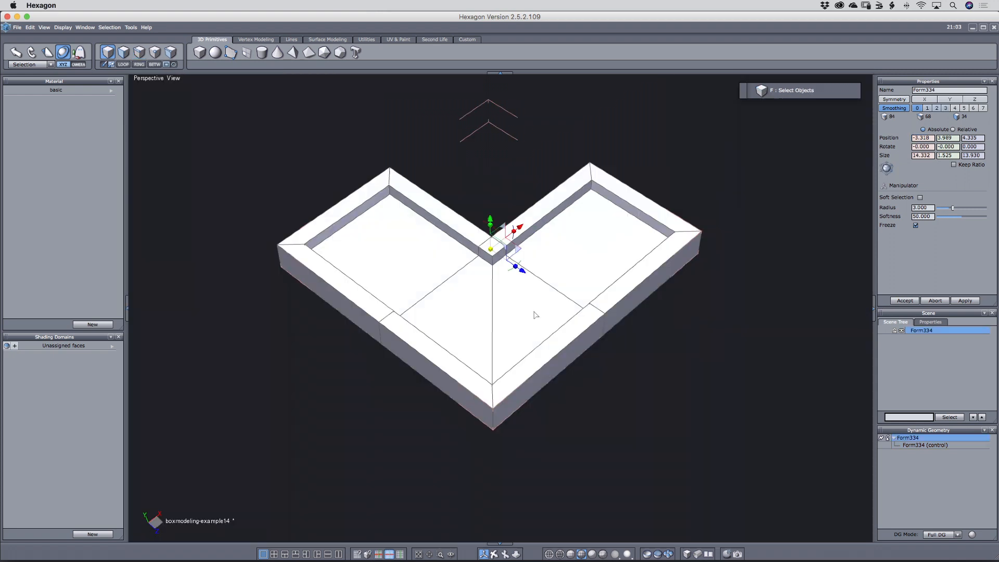
Duplicate the recessed slab beside the original, and preview one slab at smoothing level 2 before returning it to level 0.
shift+drag(520, 269, 859, 507)
click(503, 343)
key(Page_Up)
key(Page_Up)
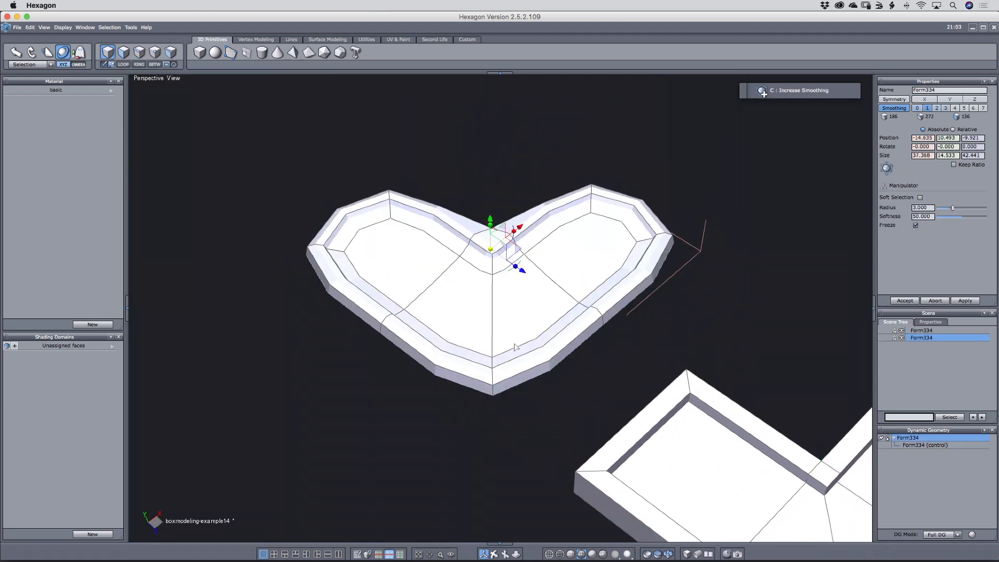
mouse_move(715, 309)
middle_down()
mouse_move(669, 329)
mouse_move(710, 327)
middle_up()
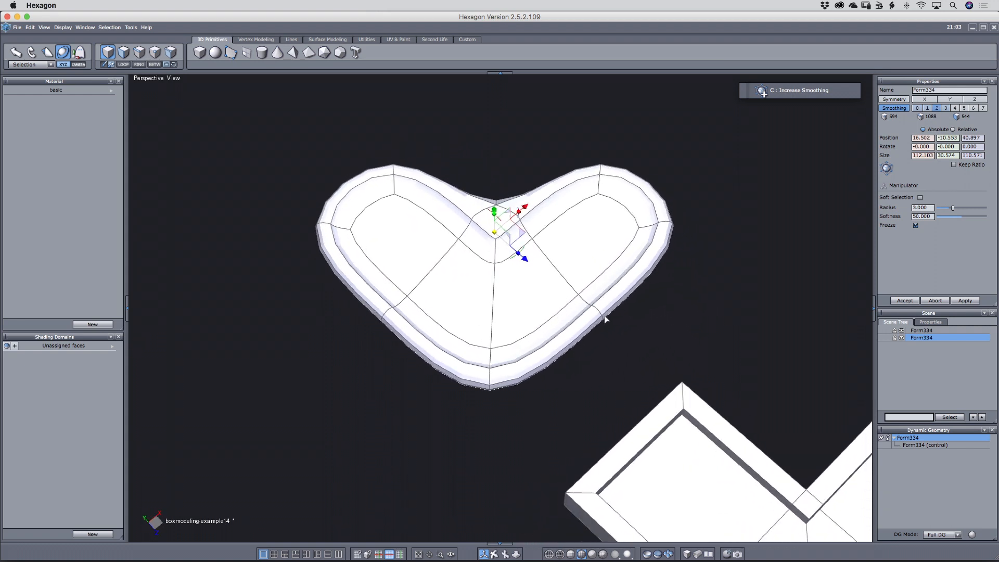
key(v)
key(v)
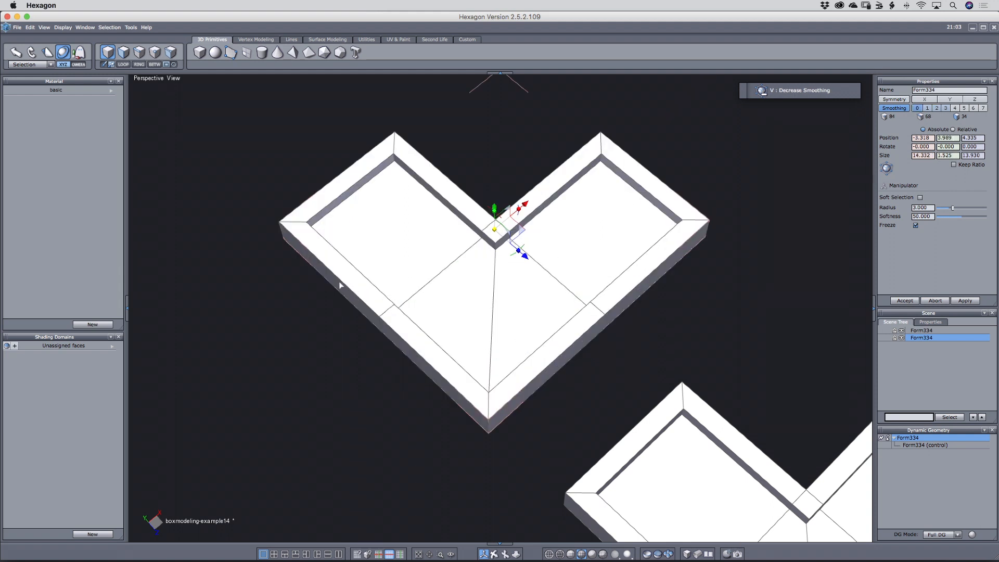
Slice four edge loops across the slab with Tessellate by Slice, one beside each inner-corner division and one near each arm's end.
middle_drag(315, 341, 348, 323)
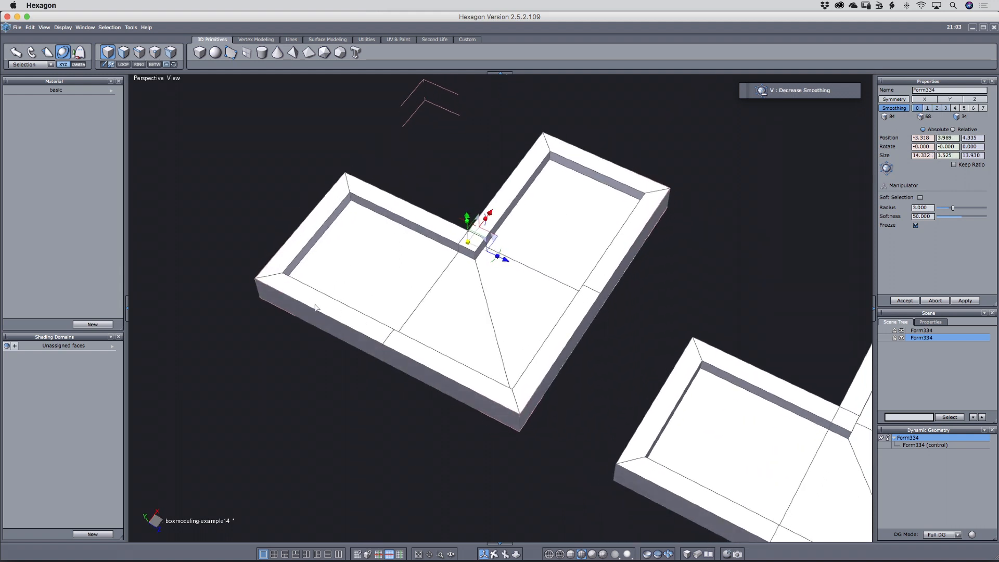
key(shift+s)
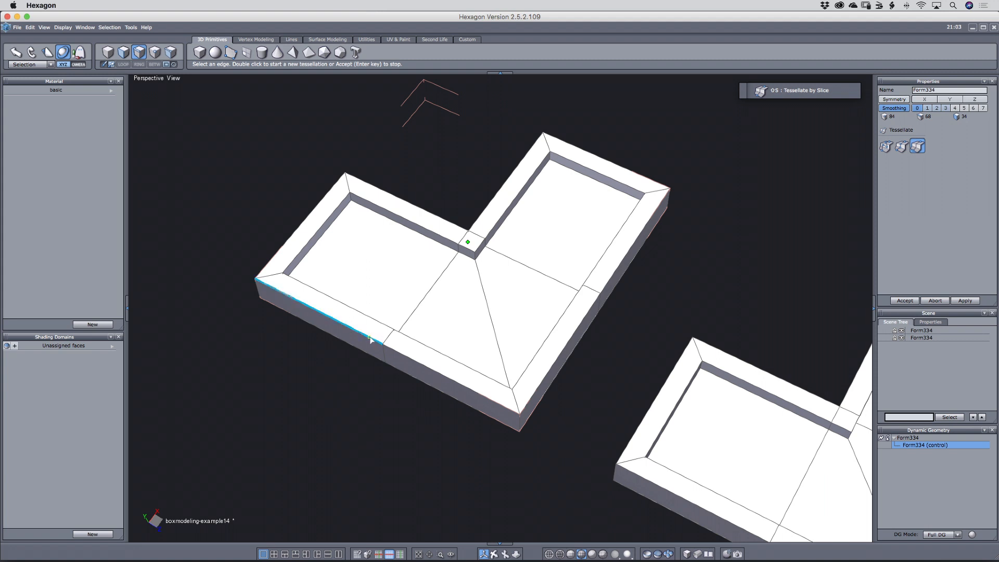
click(371, 338)
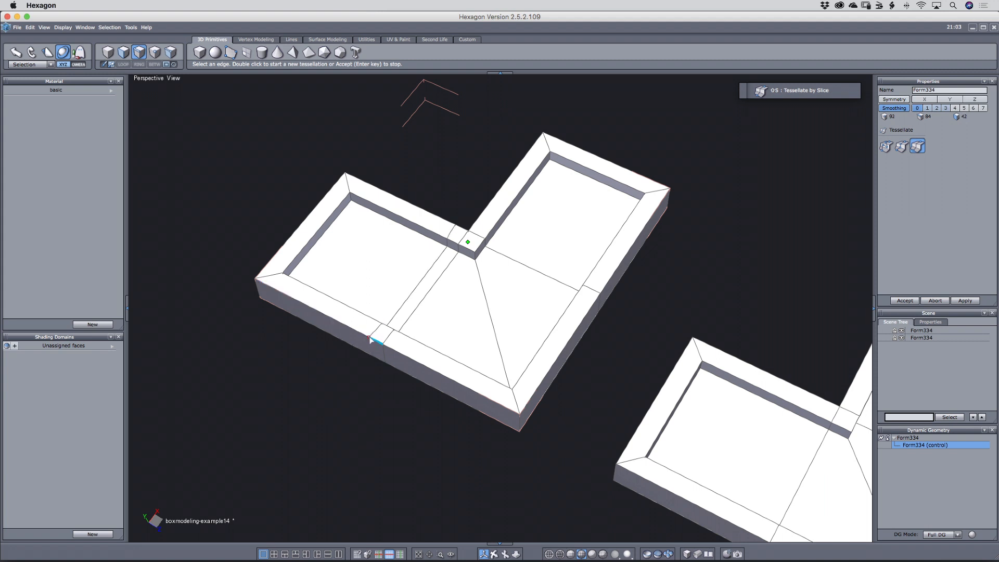
click(607, 285)
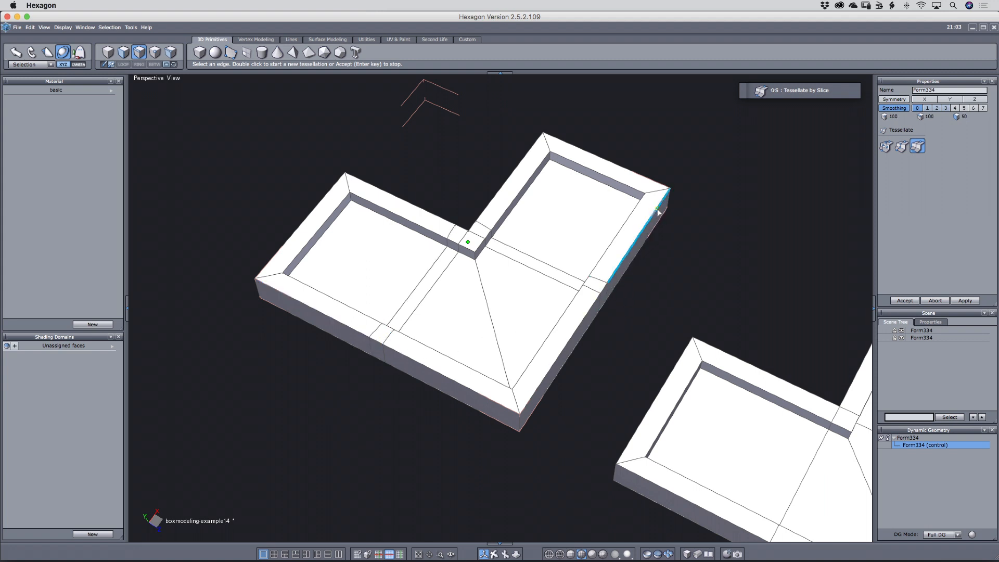
click(658, 212)
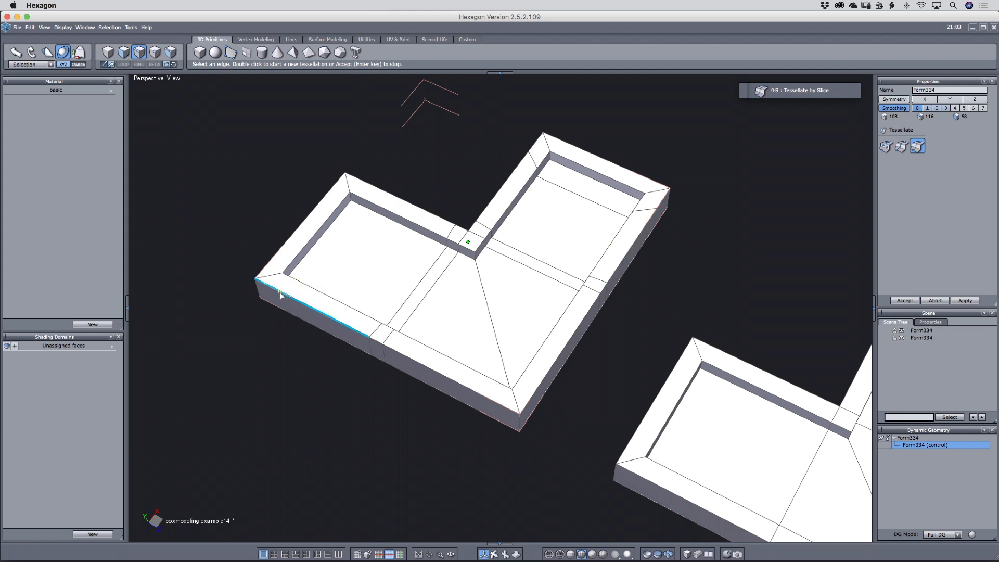
click(292, 307)
key(Return)
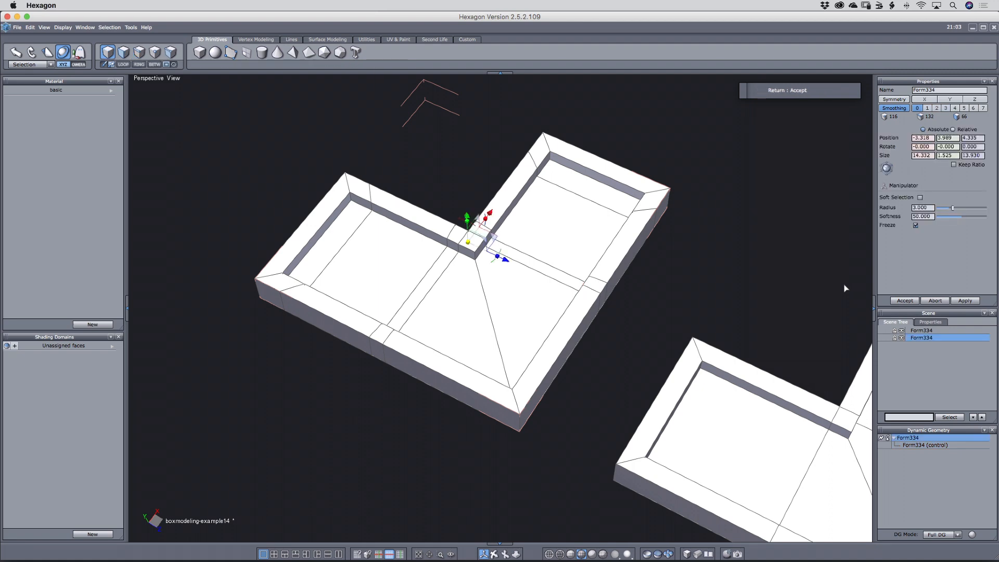
Flatten the edge loop beside the inner corner on the left arm to Z size 0 and move it to about Z 3.46.
click(383, 337)
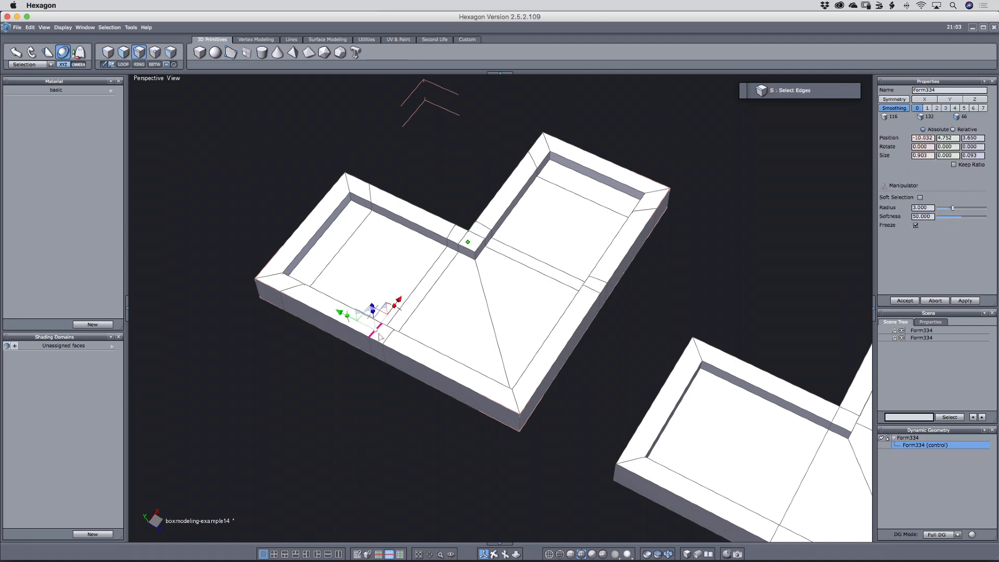
key(alt+e)
mouse_move(507, 336)
middle_down()
mouse_move(551, 330)
mouse_move(534, 336)
middle_up()
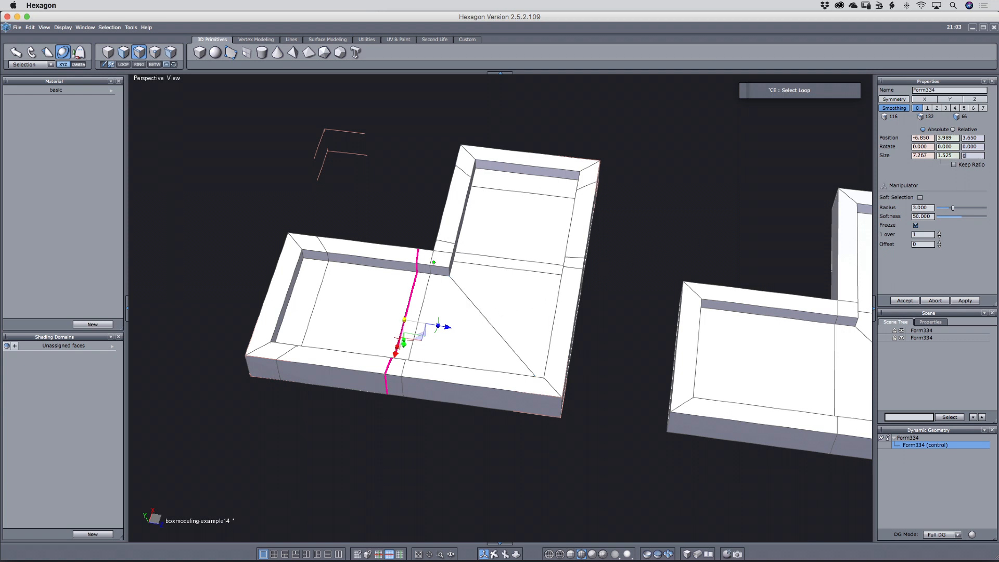
key(Return)
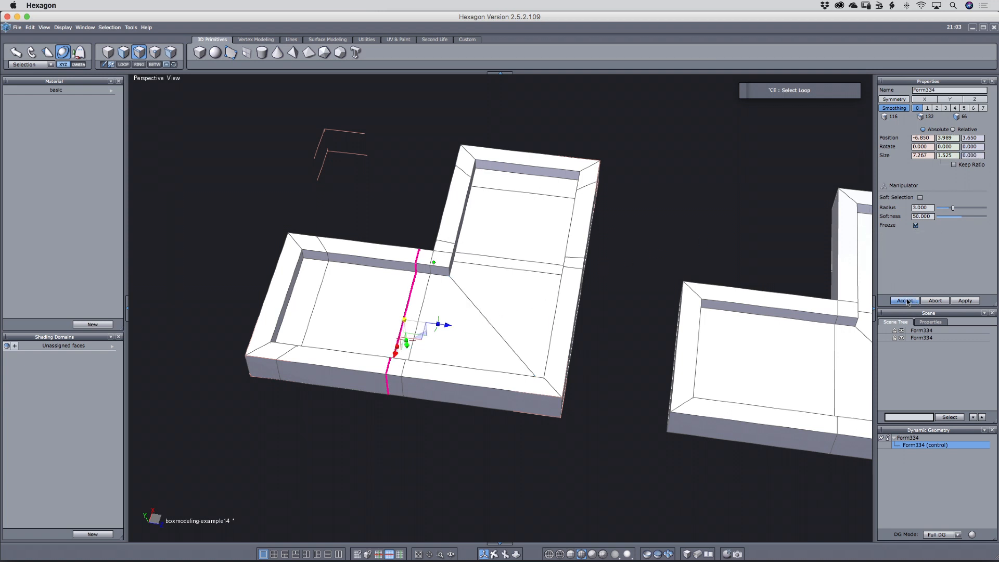
middle_drag(540, 314, 589, 295)
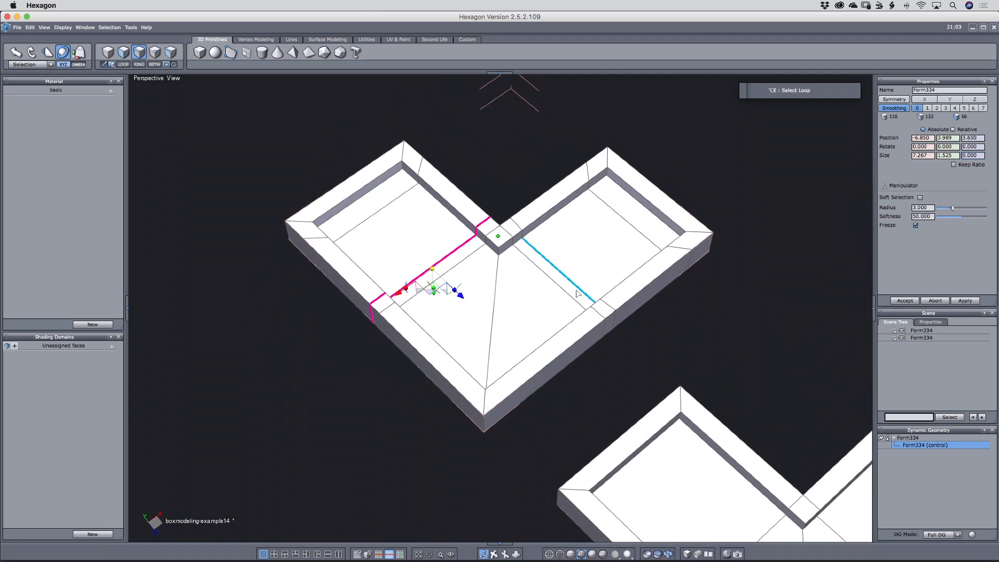
drag(457, 290, 459, 296)
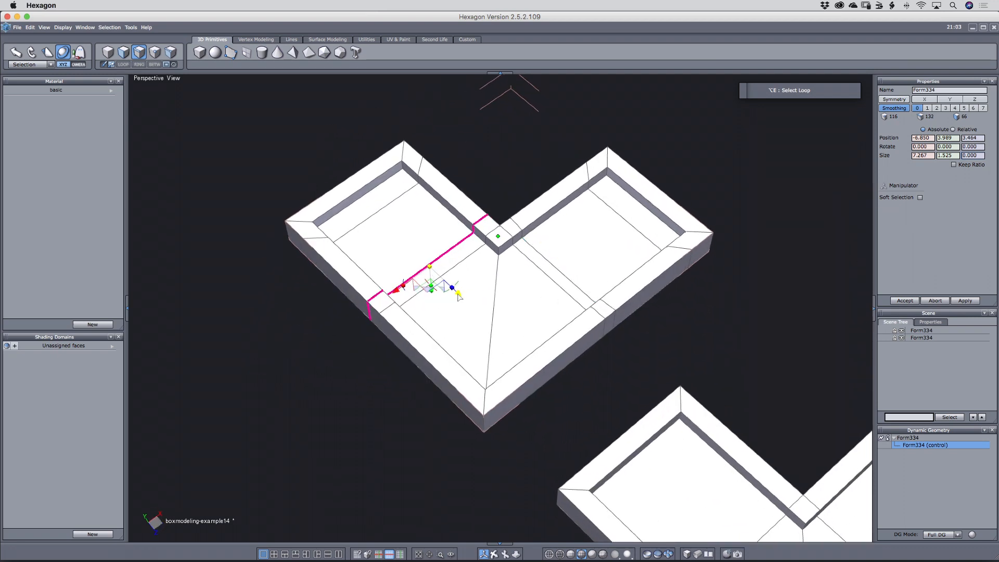
Flatten the matching edge loop on the right arm to X size 0 and move it away from the inner corner to about X -2.30.
click(576, 291)
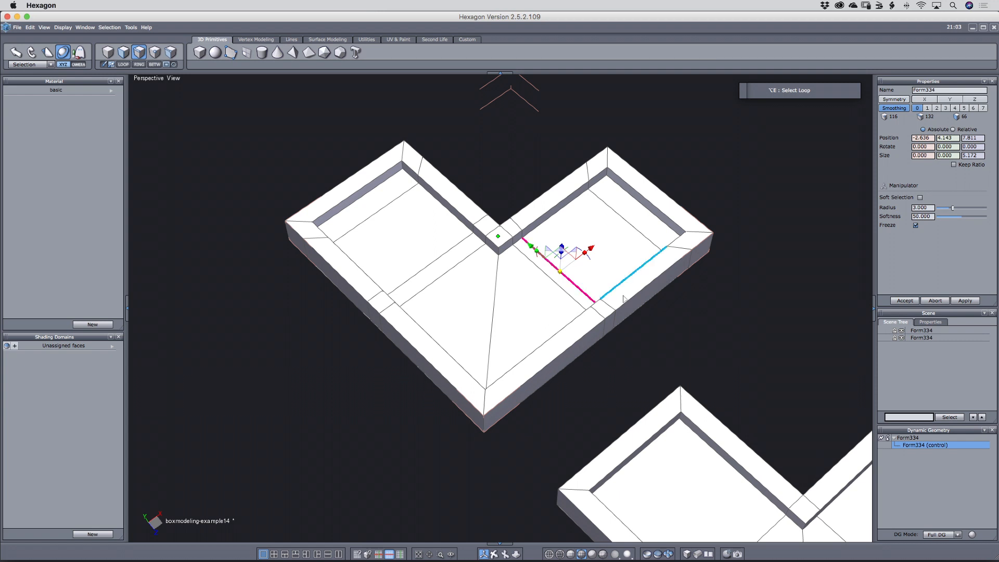
key(alt+e)
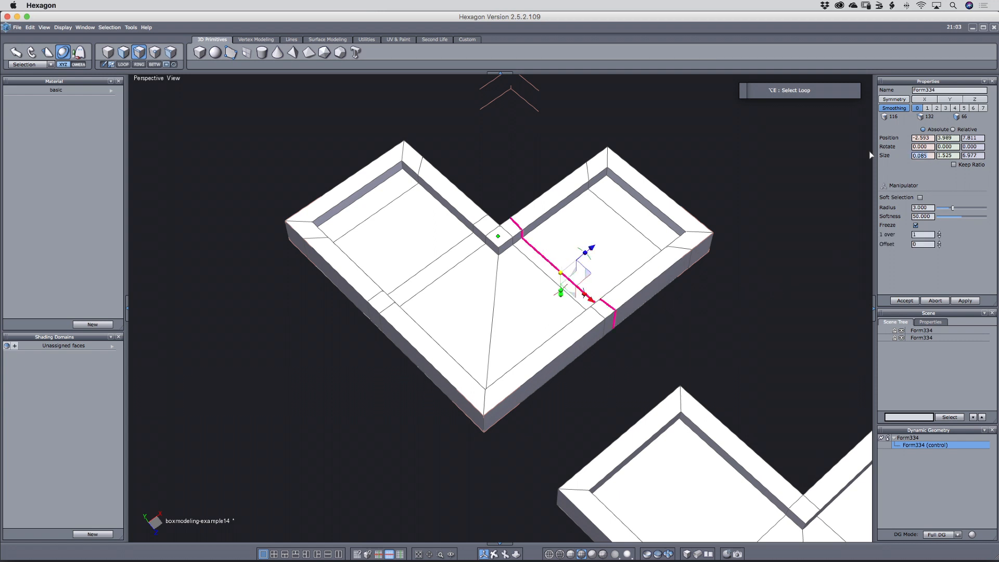
text(0)
key(Return)
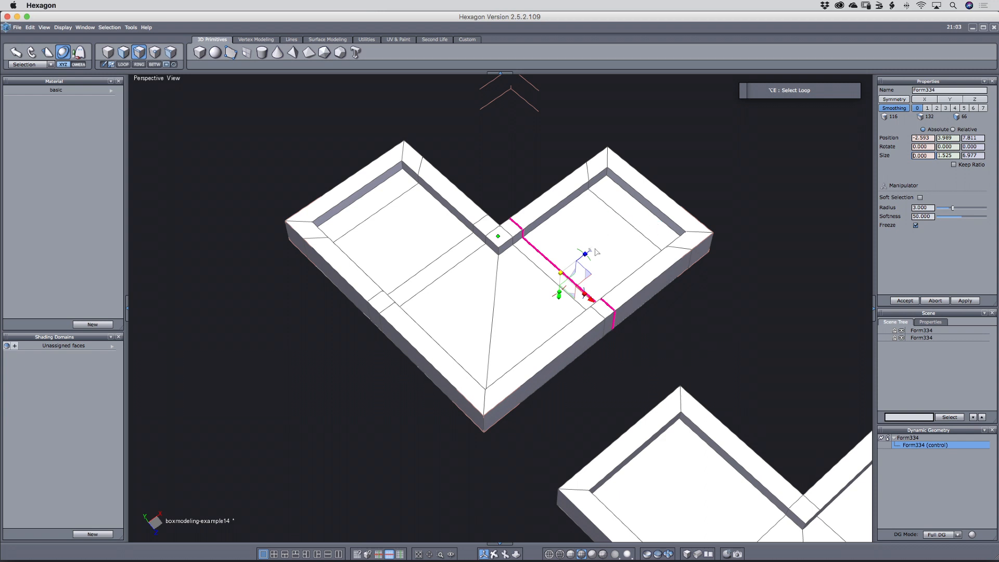
drag(593, 251, 600, 245)
Preview the slab at smoothing level 2 from several angles, and return it to level 0.
key(c)
key(c)
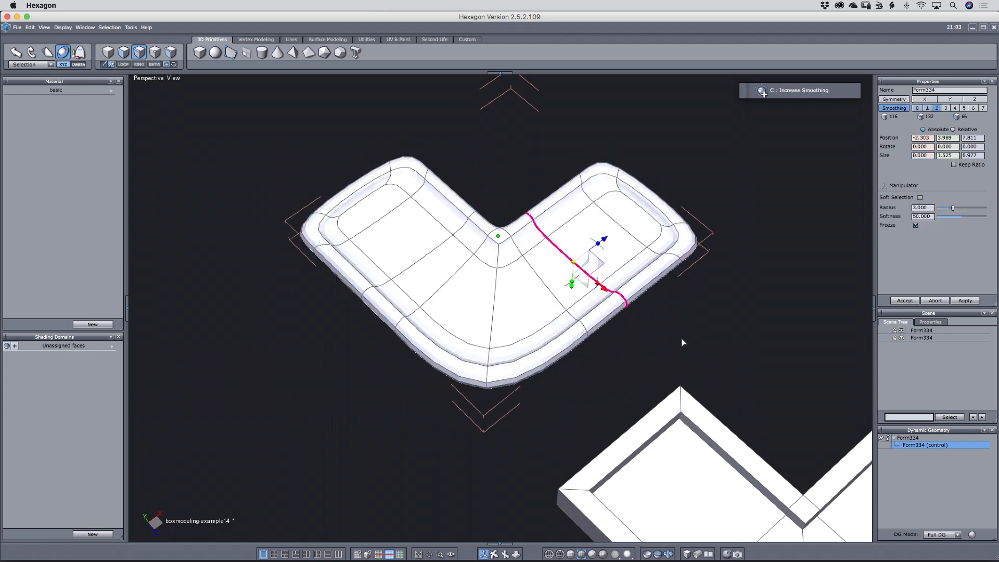
middle_drag(683, 342, 698, 311)
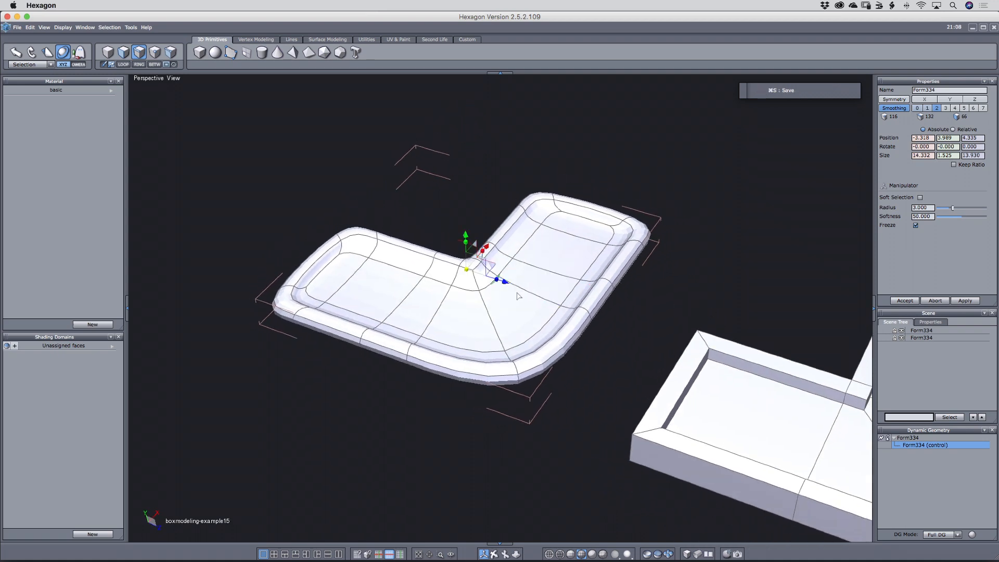
key(v)
key(v)
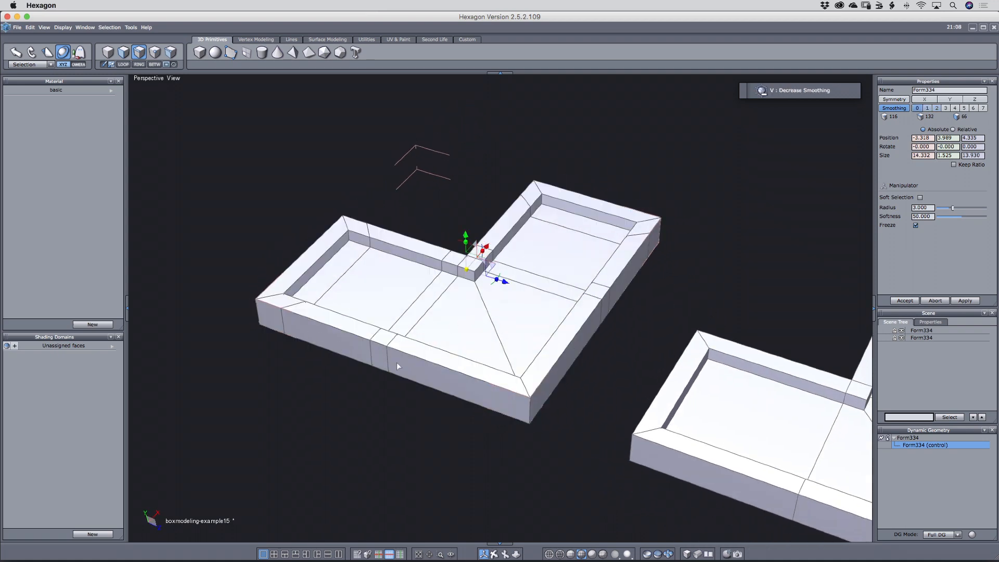
Connect the ring of vertical edges around the slab's outer side to add a horizontal edge loop at mid-height.
click(390, 363)
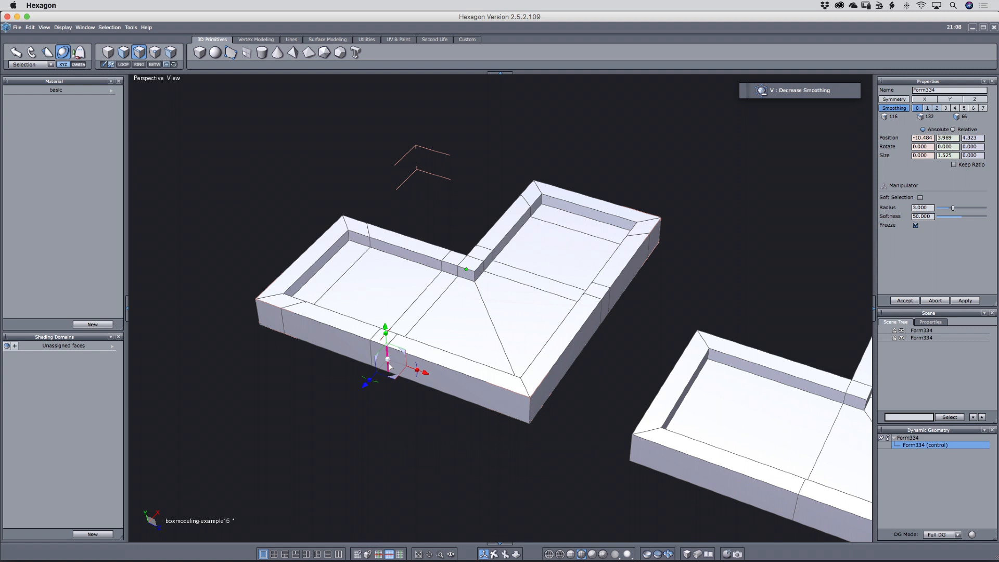
key(alt+r)
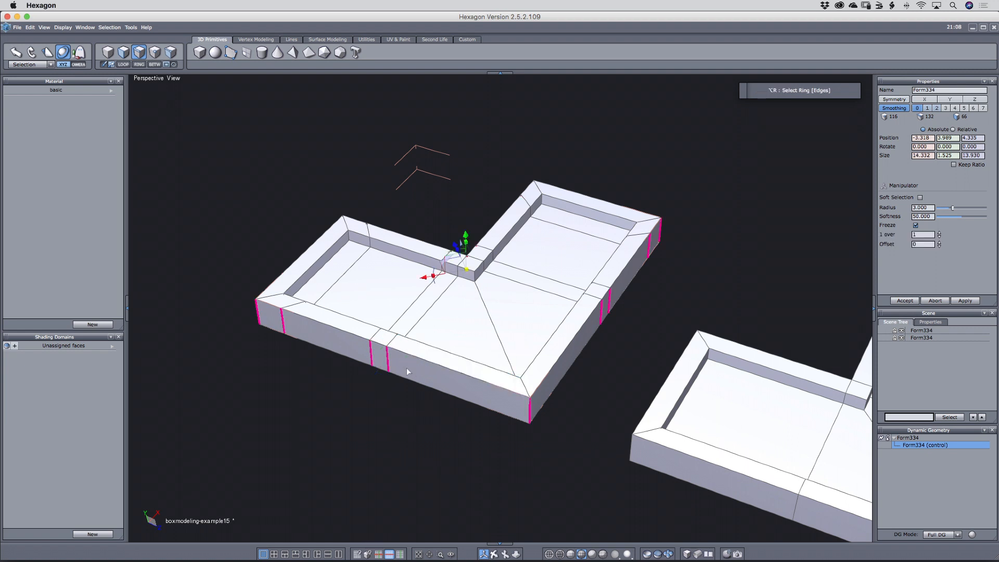
key(shift+x)
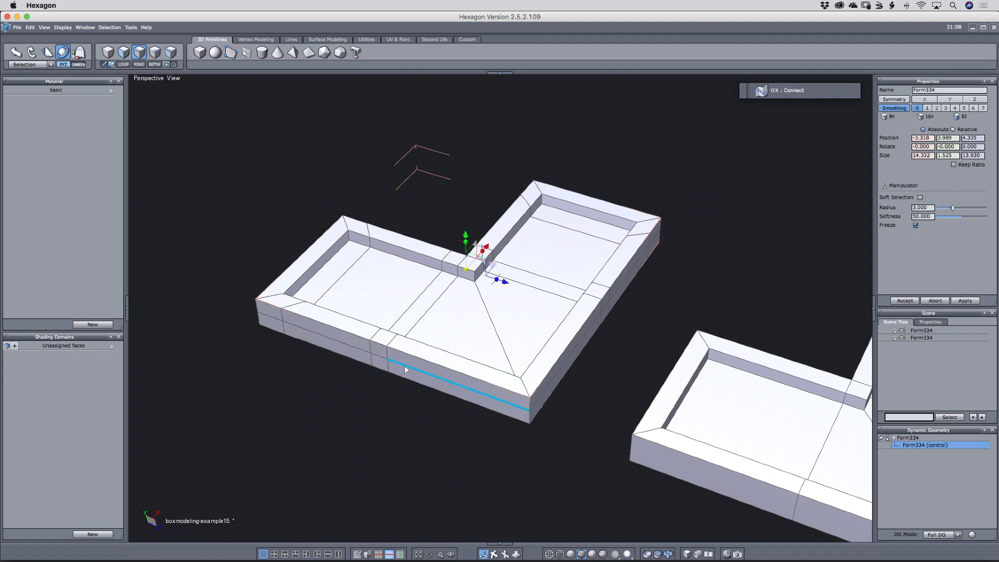
Apply Extract Fillet to the side's mid-height loop, splitting it into two loops near the slab's upper and lower edges.
click(403, 370)
key(alt+e)
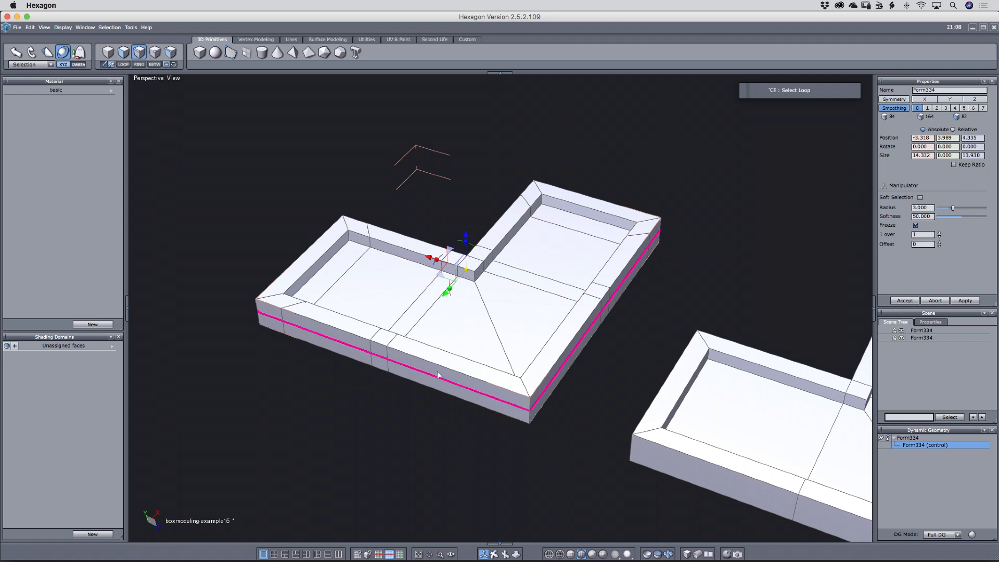
key(b)
drag(419, 374, 419, 380)
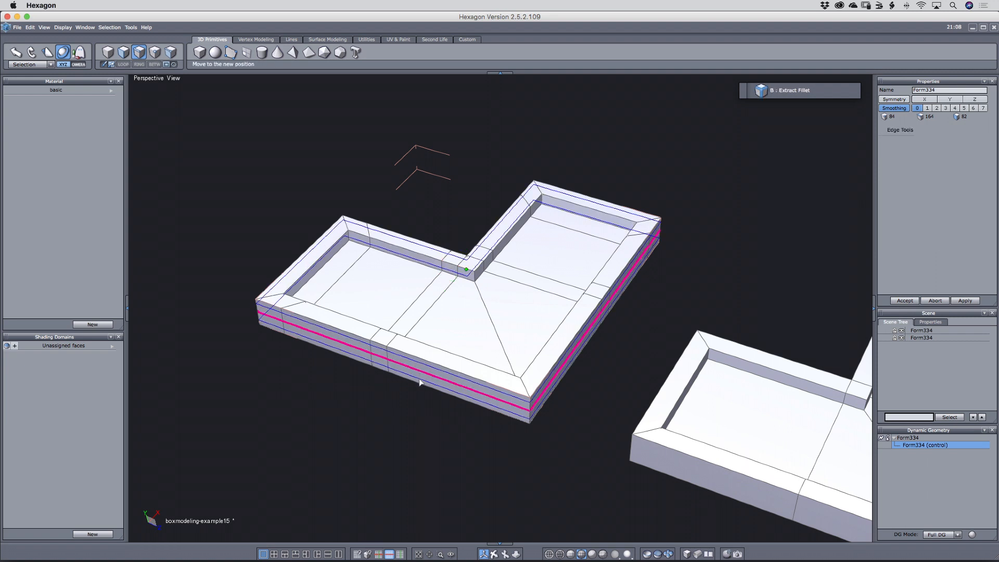
click(419, 381)
middle_drag(630, 366, 635, 356)
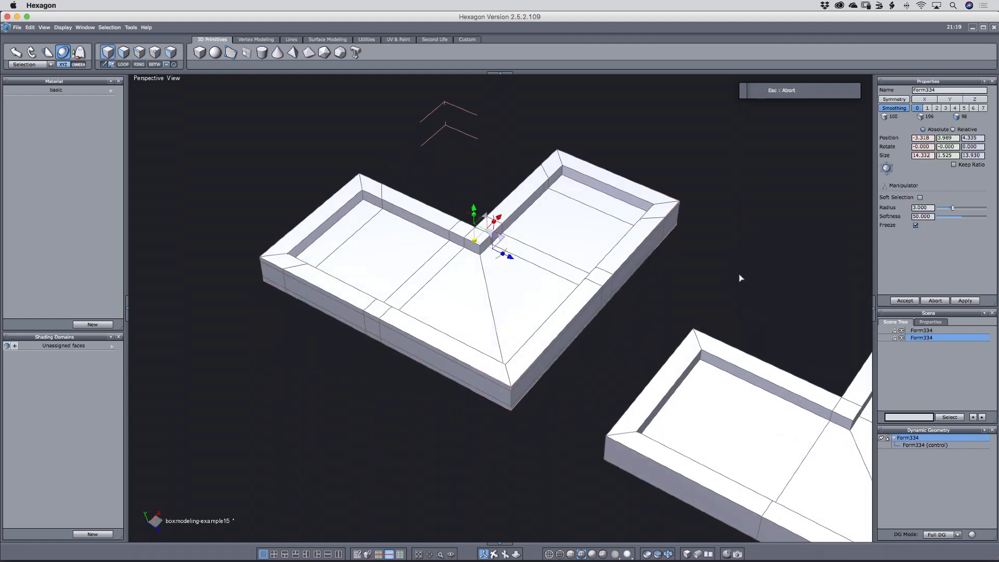
Try to select the ring of edges across the slab's top rim, and examine the rim at the inner corner.
key(alt+r)
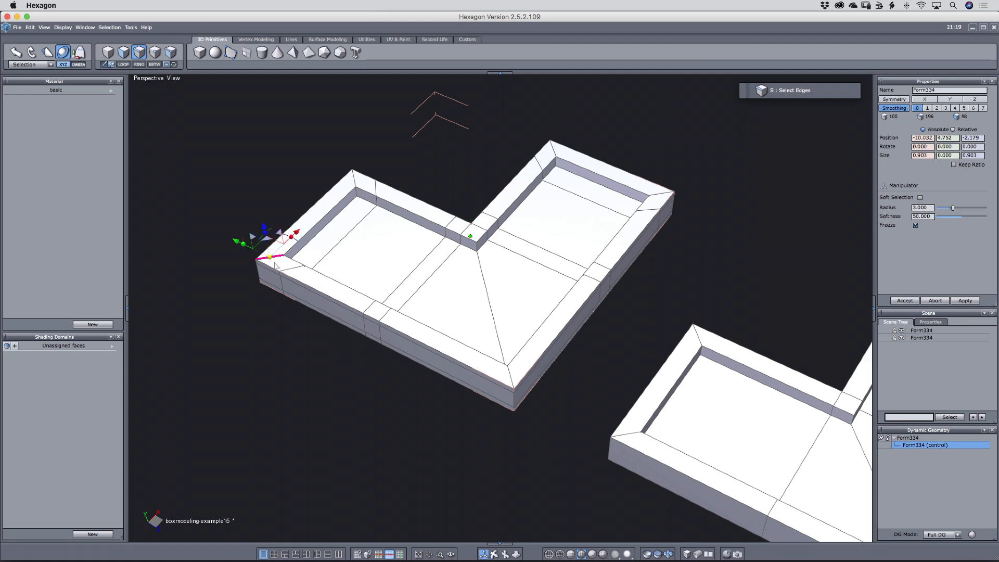
click(278, 270)
mouse_move(497, 276)
right_down()
mouse_move(519, 280)
mouse_move(500, 261)
right_up()
click(693, 250)
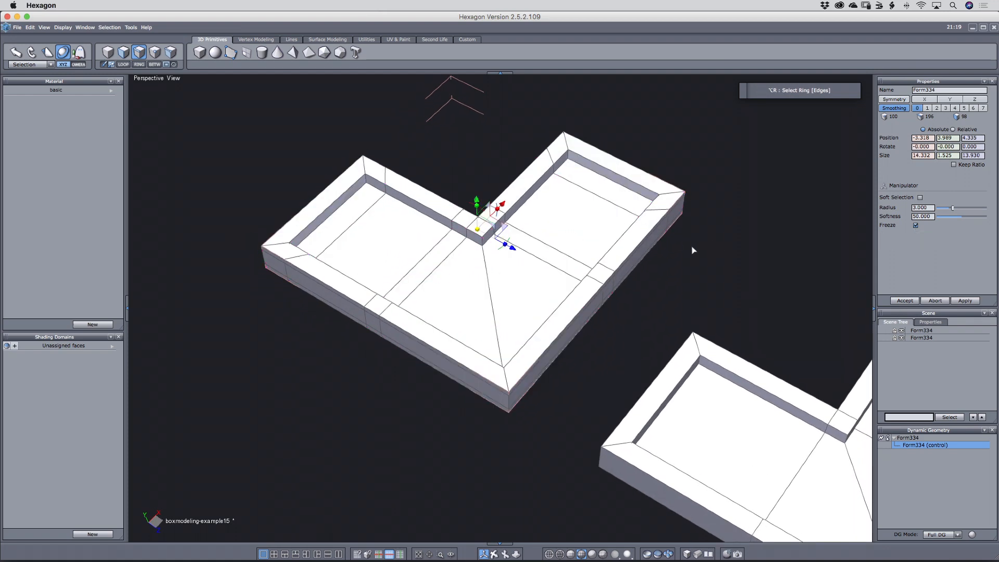
scroll(487, 232, up, 5)
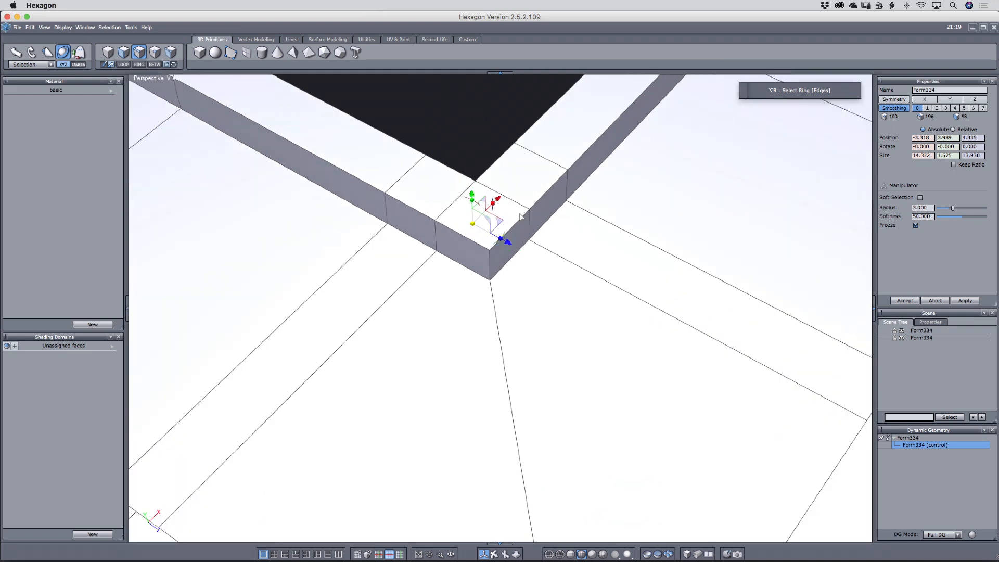
scroll(475, 230, down, 5)
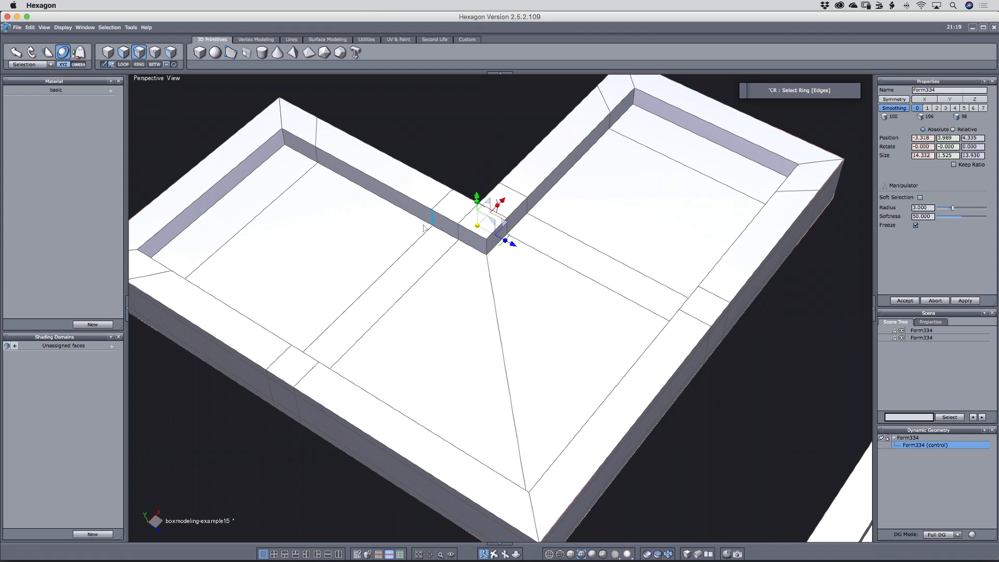
Connect the two opposite corner points on the rim's top face at the inner corner with a diagonal edge.
key(a)
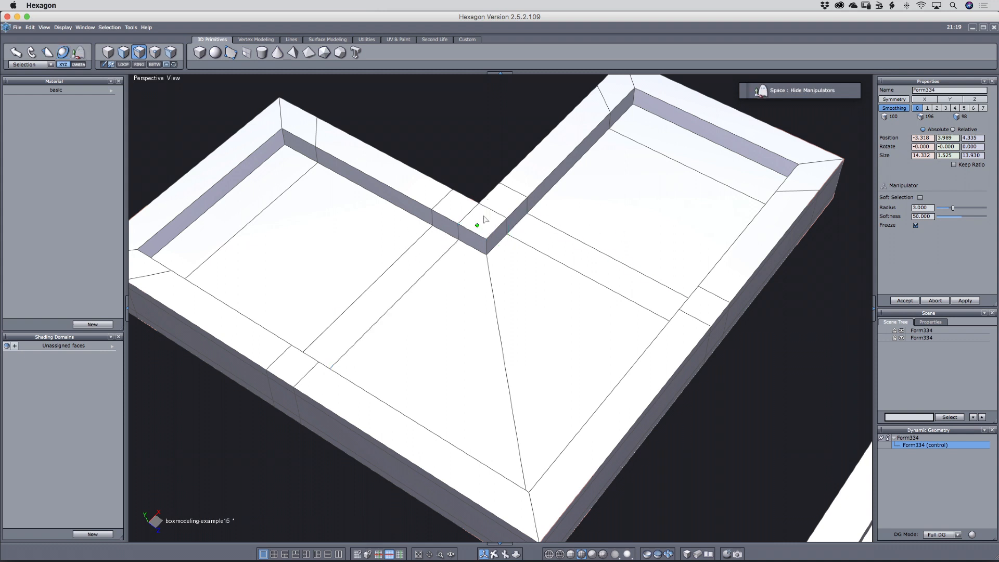
click(479, 204)
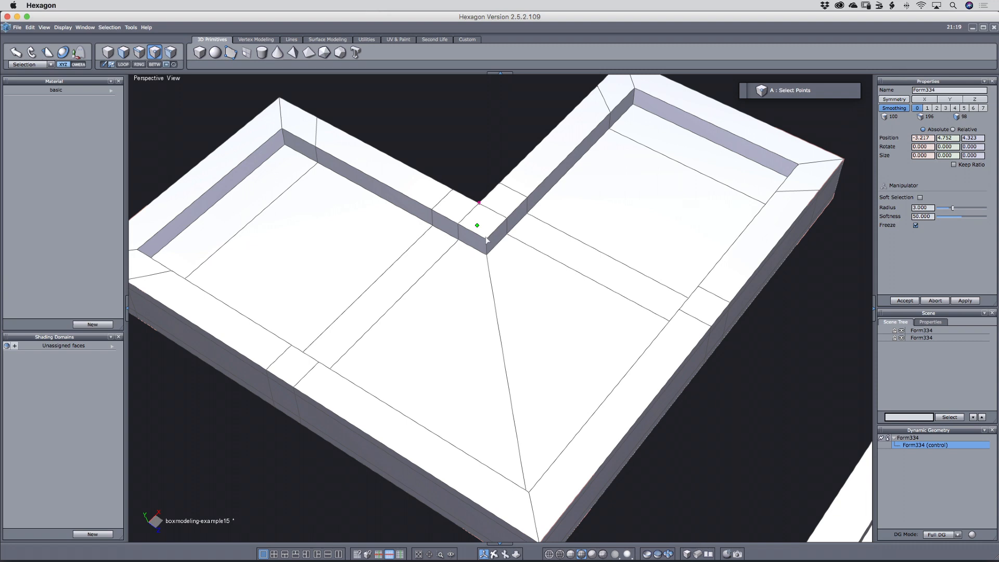
shift+click(487, 239)
key(shift+x)
middle_drag(572, 258, 541, 270)
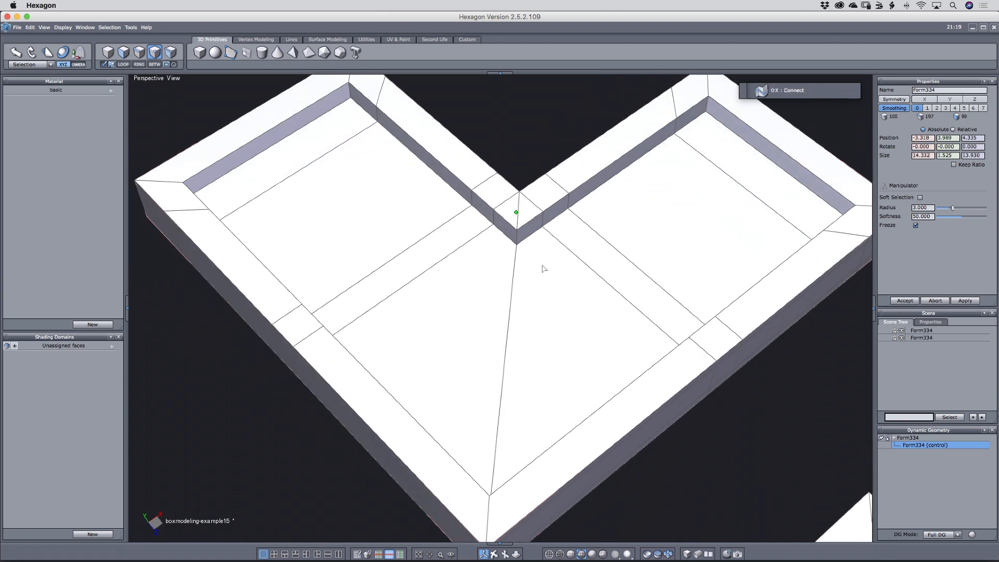
Connect the ring of edges across the top rim to add an edge loop along its middle.
key(s)
click(479, 184)
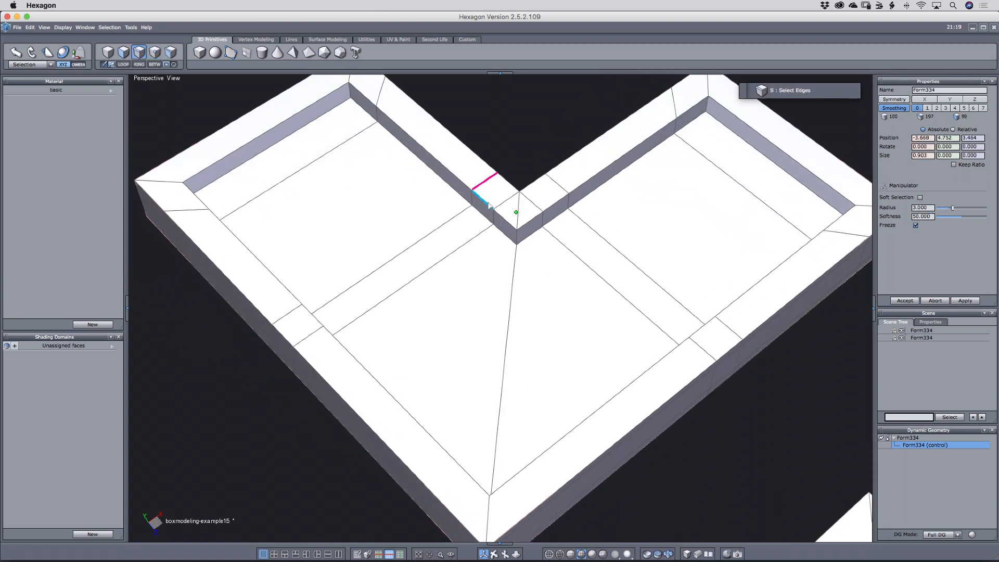
key(alt+r)
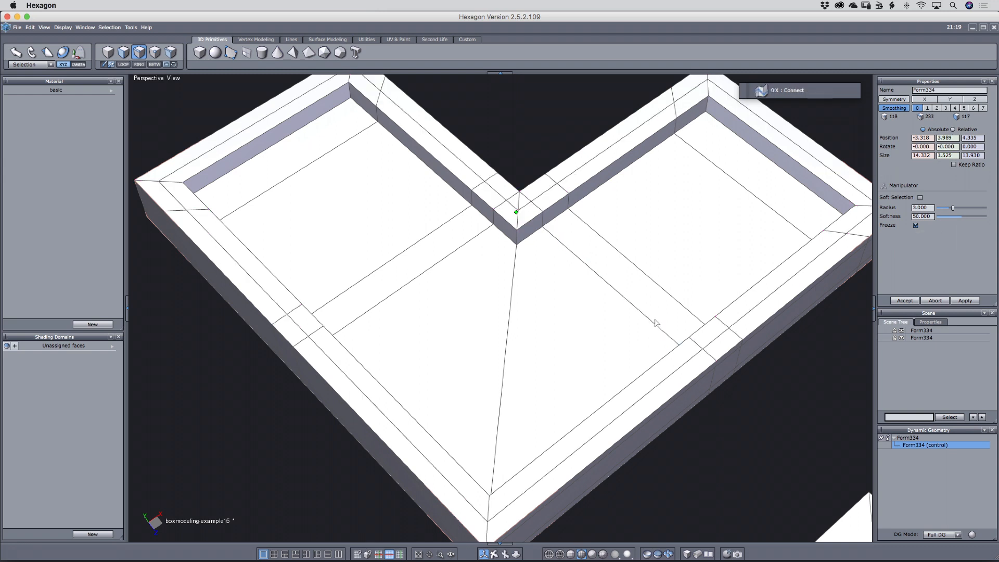
key(super+z)
Switch the manipulator orientation to World and set the X size of the edge loop near the right arm's end to 0.
click(31, 65)
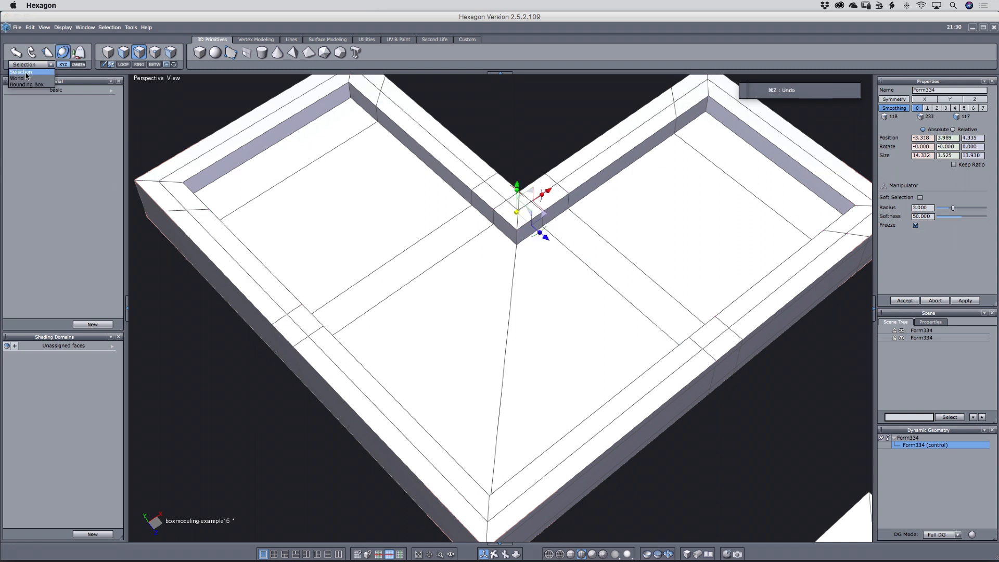
click(28, 77)
click(710, 169)
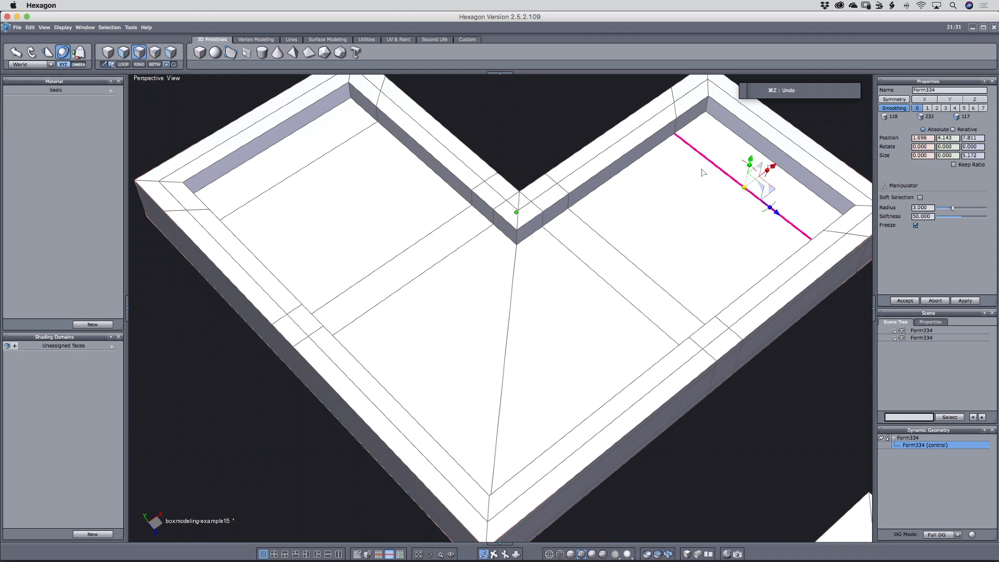
key(alt+e)
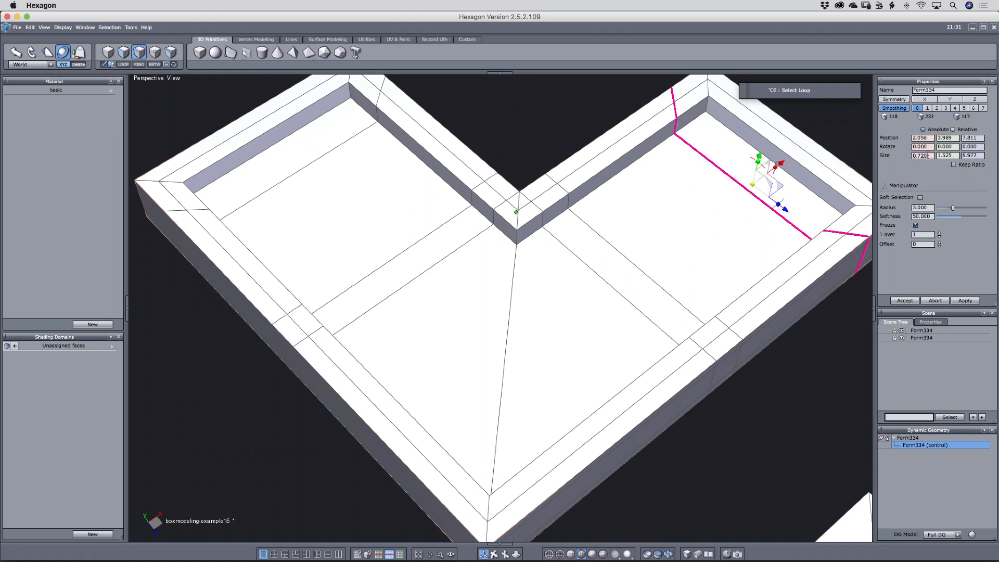
drag(928, 155, 880, 150)
text(0)
key(Return)
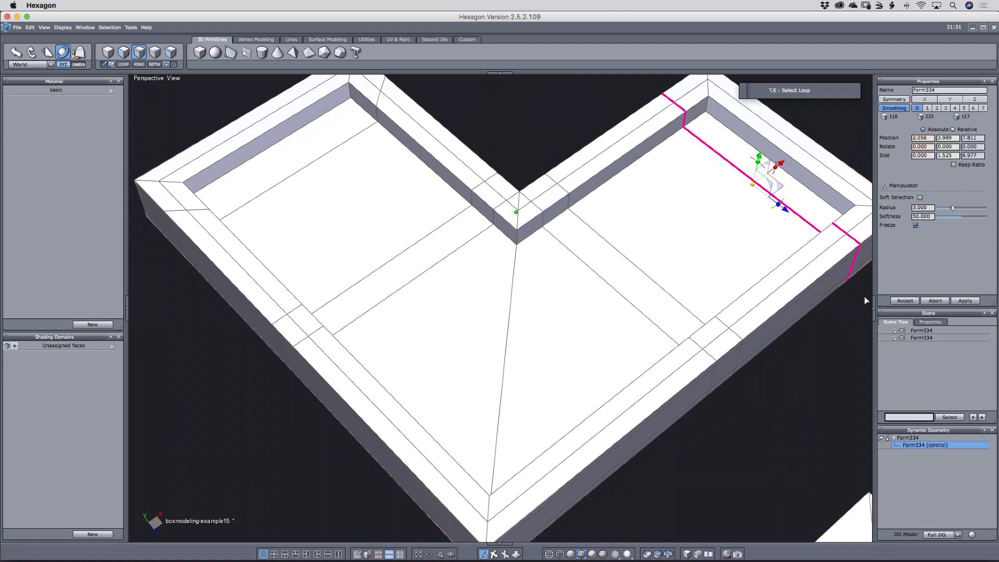
Straighten the edge loop near the left arm's end by setting its Z size to 0.
click(198, 211)
key(alt+e)
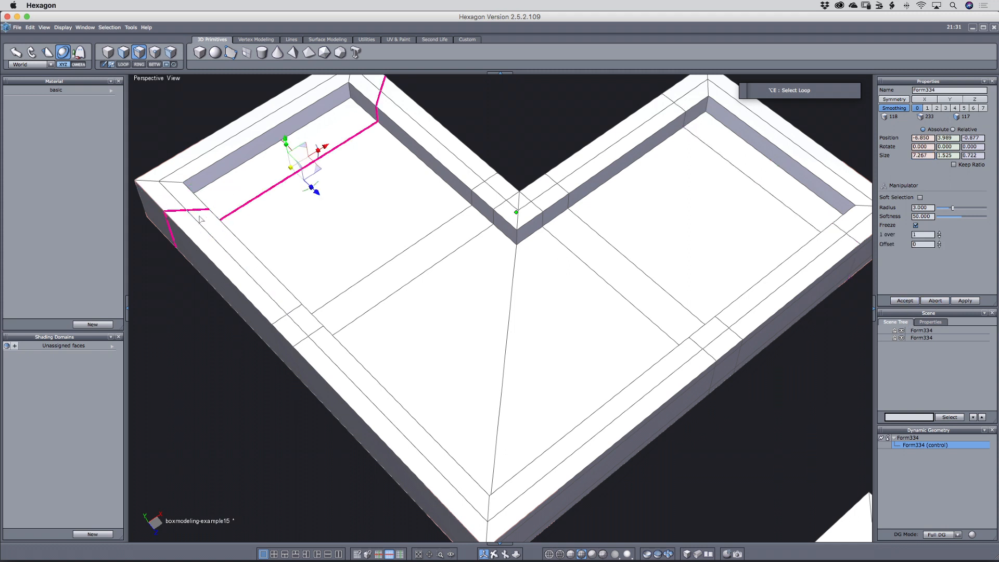
click(929, 156)
click(979, 156)
text(0)
key(Return)
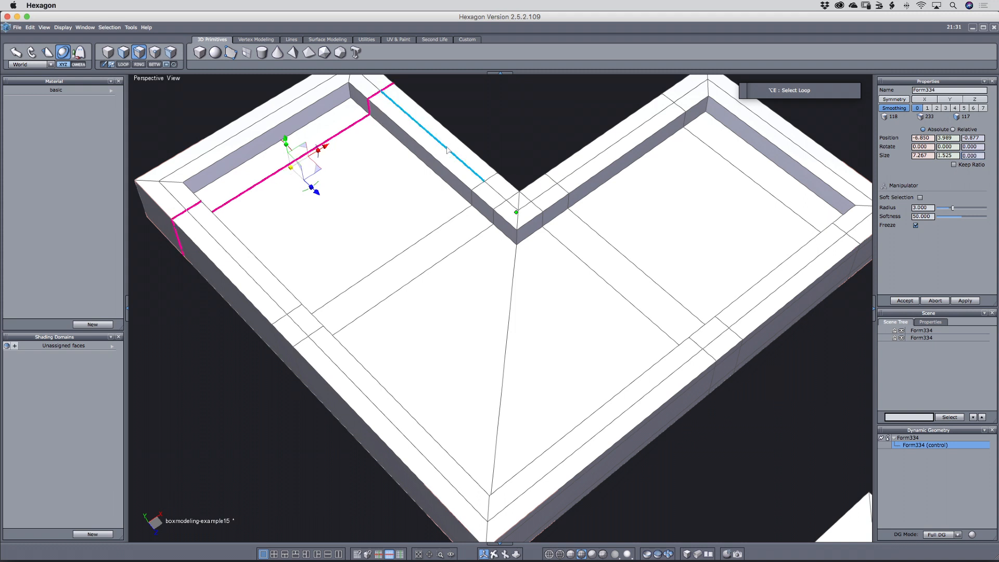
Apply Extract Fillet to the top rim's middle loop, splitting it into two parallel loops.
click(481, 180)
click(482, 188)
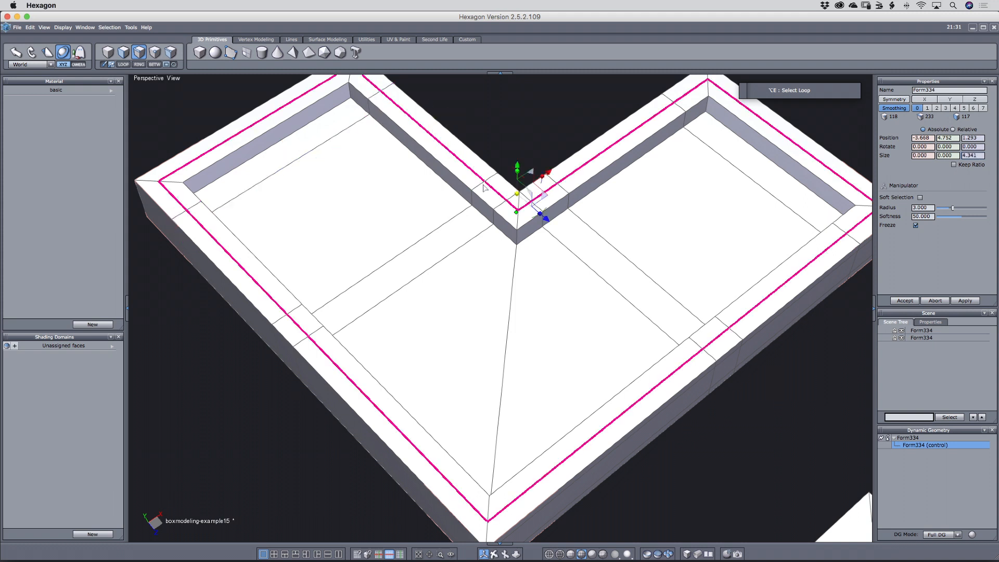
key(b)
drag(497, 192, 488, 203)
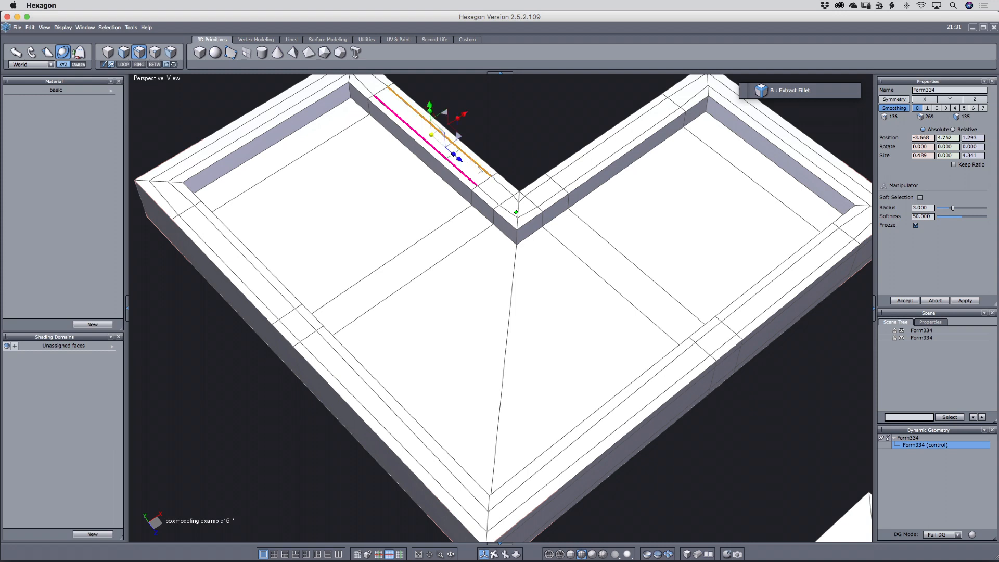
Narrow the spacing of the paired rim loops beside the notch to about 0.365 in X on one arm and 0.400 in Z on the other.
middle_drag(553, 143, 587, 172)
drag(489, 149, 594, 193)
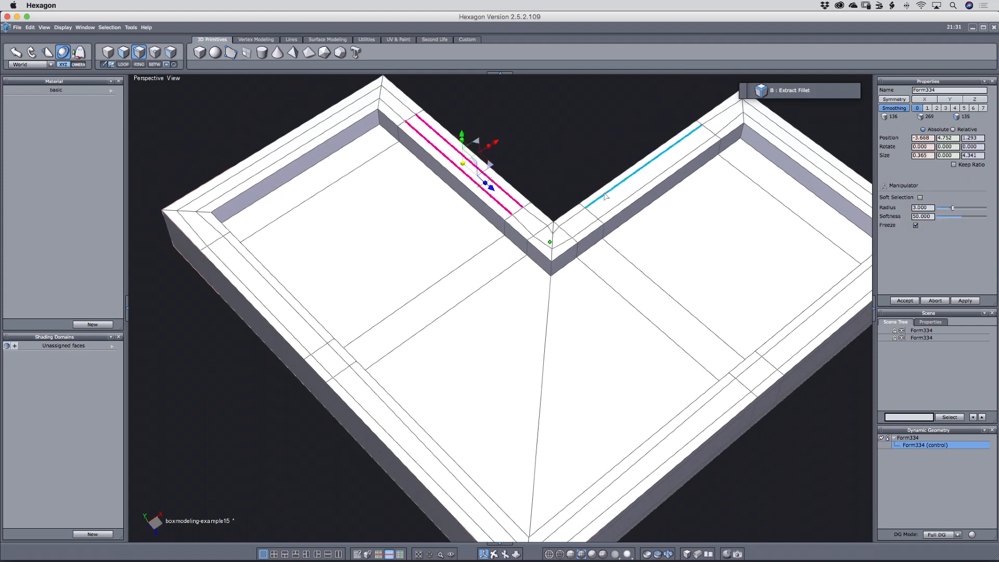
click(606, 196)
drag(677, 190, 672, 186)
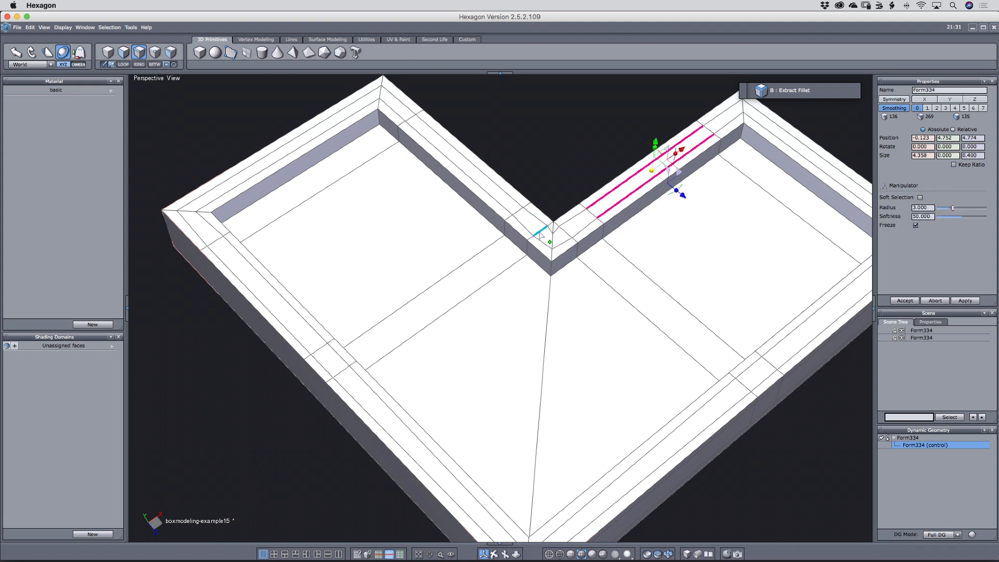
Reposition the loop points around the rim's inner corner, bringing the pair on the right arm side to about 0.354 apart in Z.
click(535, 238)
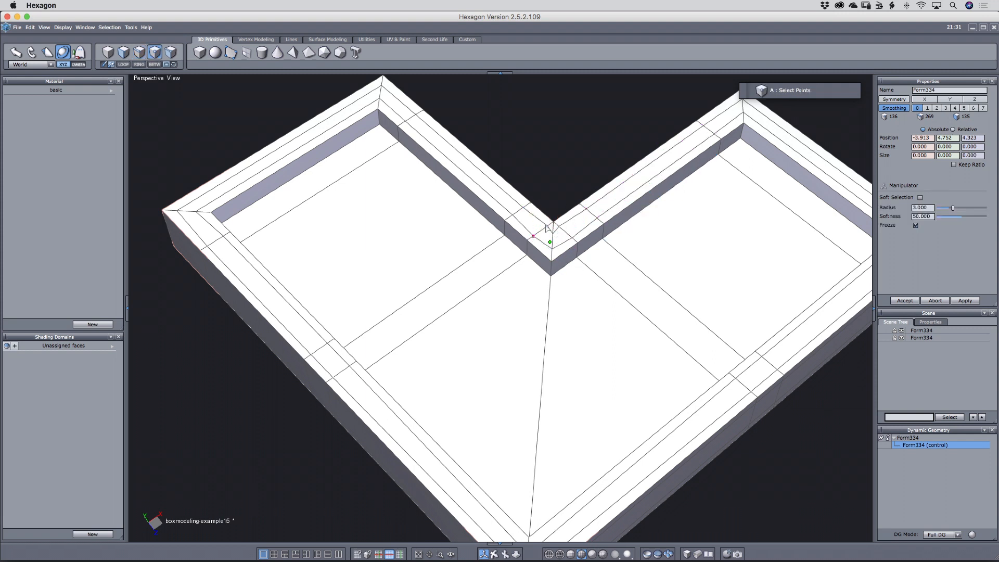
drag(566, 214, 582, 226)
scroll(579, 241, up, 4)
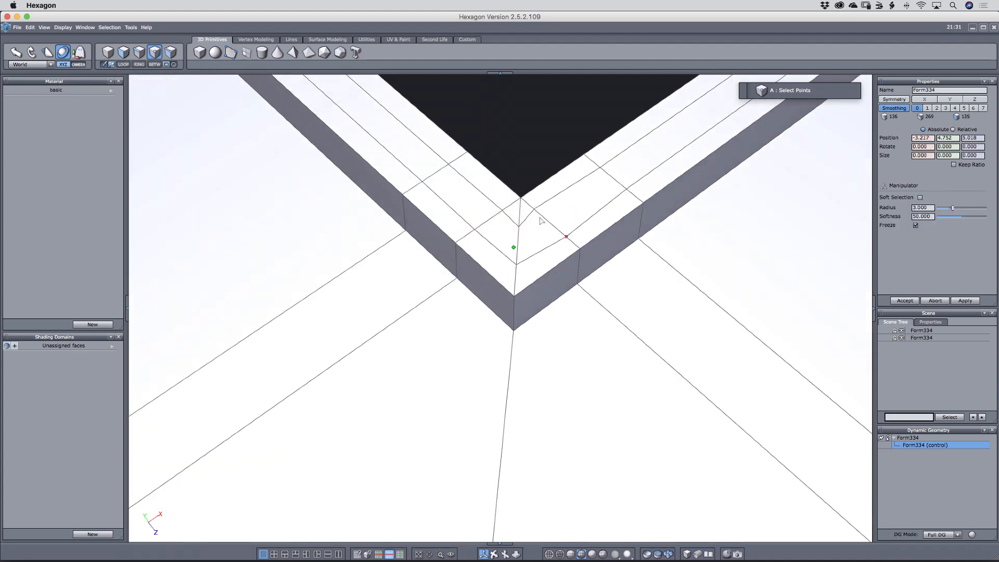
drag(572, 245, 569, 243)
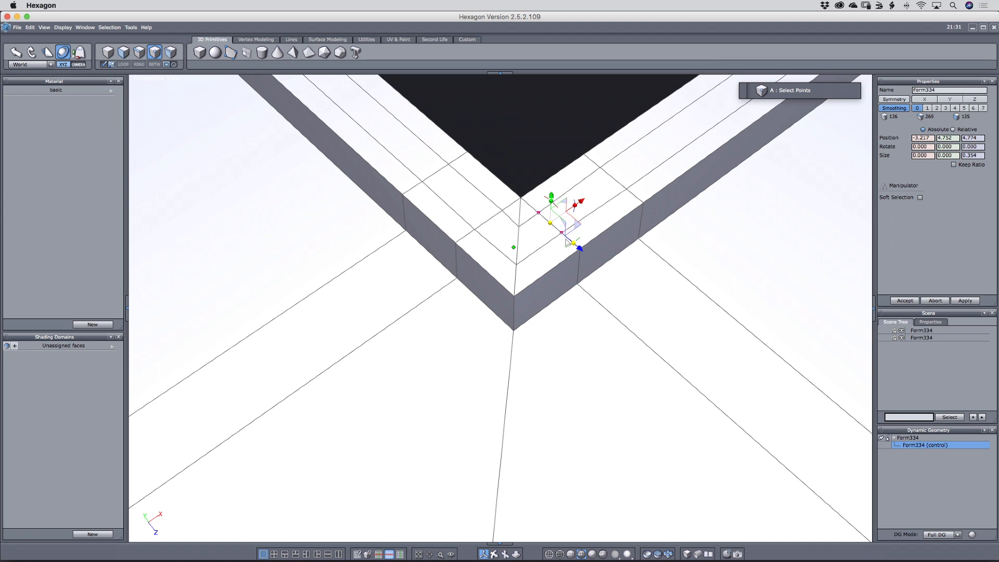
Dissolve the short diagonal edge between the notch corner and the nearest rim loop, removing stray vertices only.
key(s)
click(519, 215)
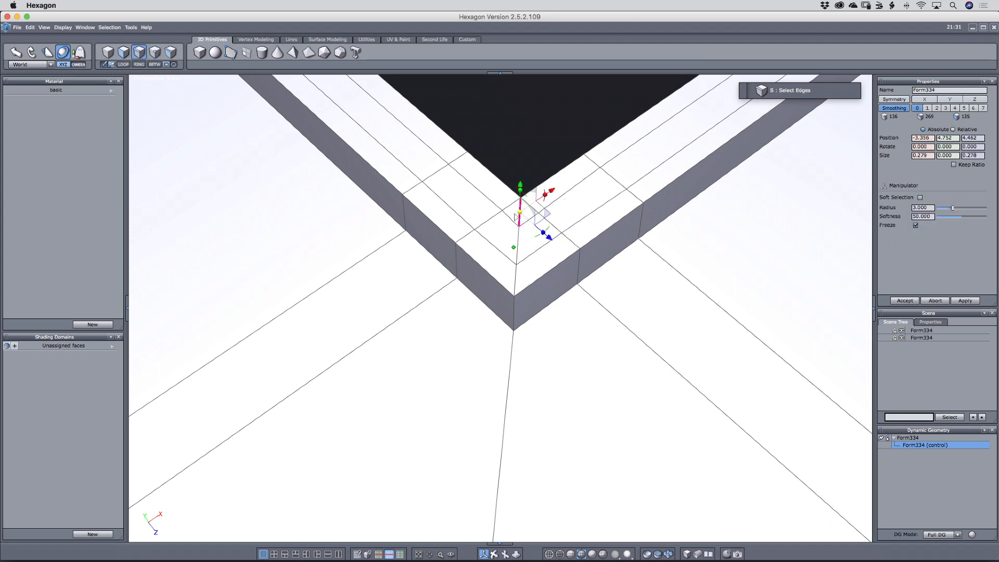
key(Delete)
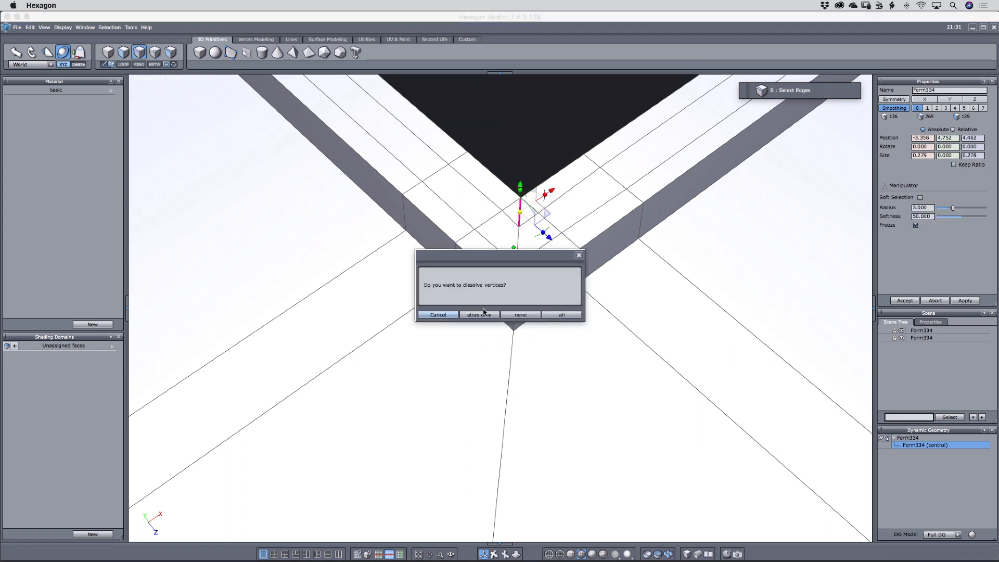
click(479, 314)
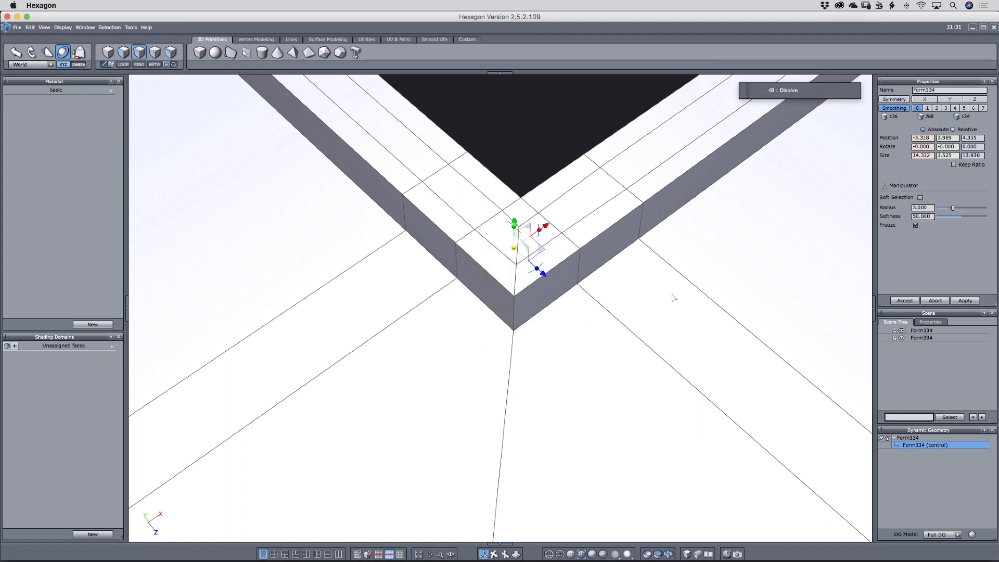
Connect the ring of vertical edges on the recess's inner wall to add an edge loop around it.
right_drag(705, 305, 685, 306)
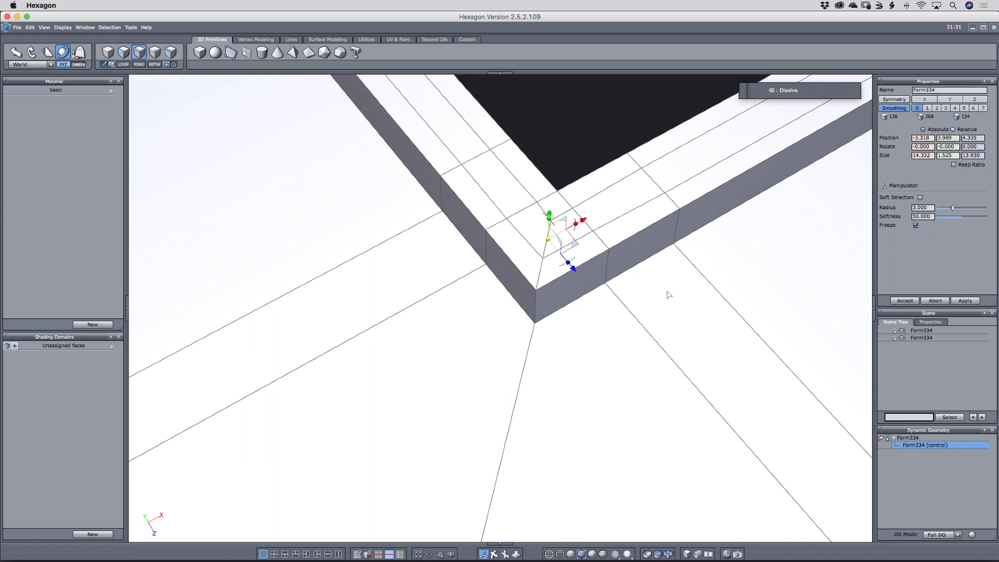
scroll(555, 225, down, 5)
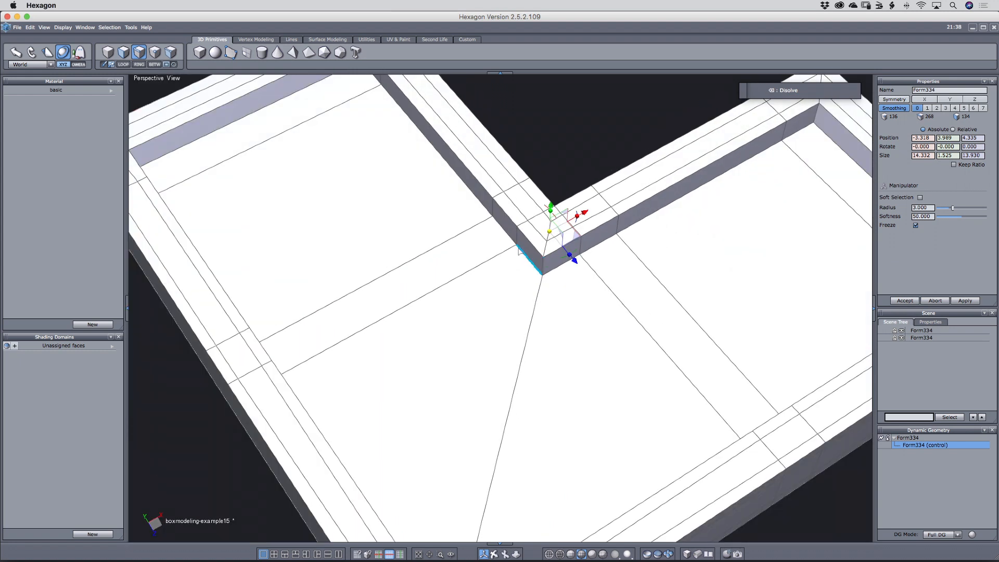
click(518, 239)
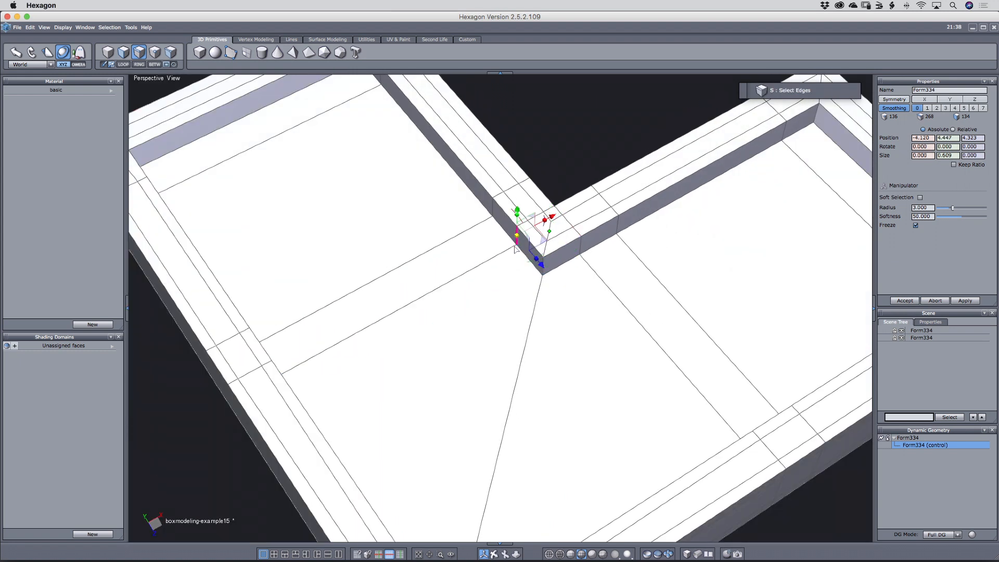
key(alt+r)
key(shift+x)
Raise the slab's smoothing to level 1 and switch the viewport to smooth shading without visible edges.
right_drag(570, 288, 611, 281)
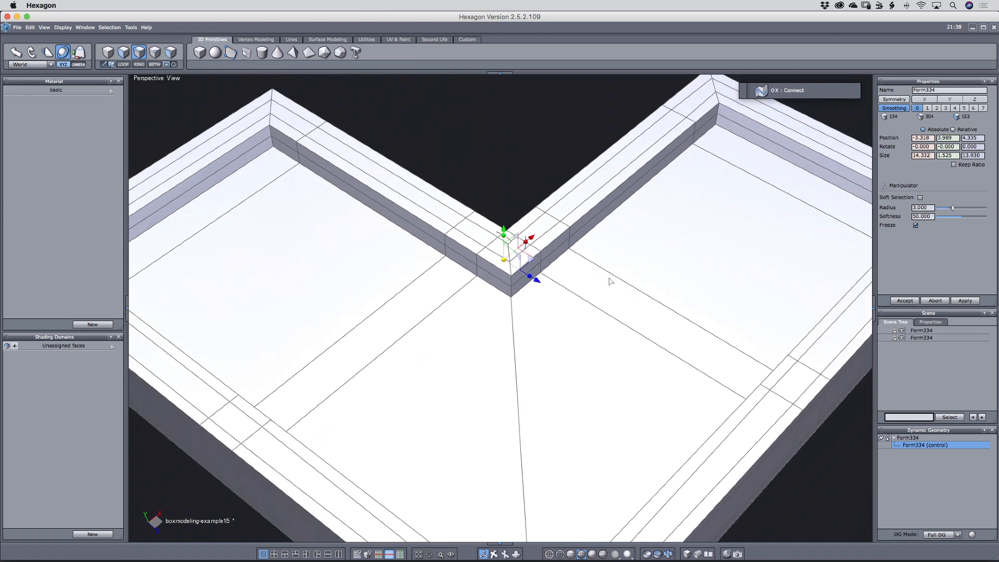
scroll(598, 271, down, 8)
key(c)
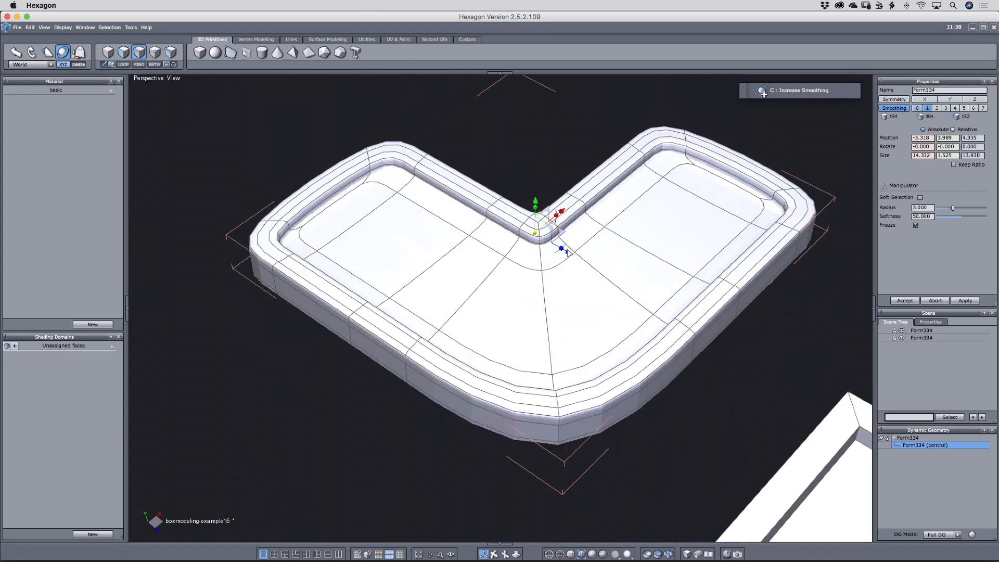
right_drag(639, 287, 670, 346)
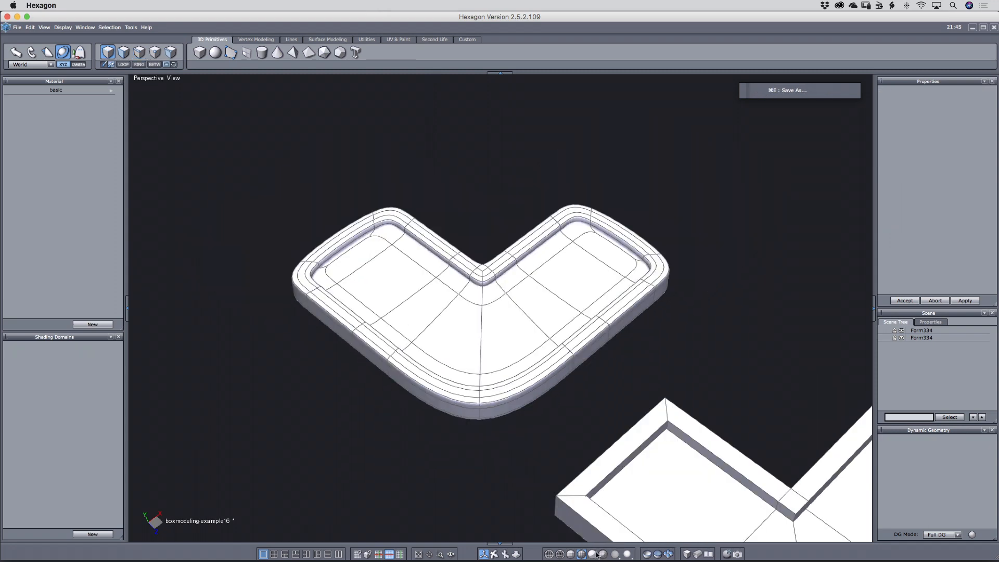
click(592, 553)
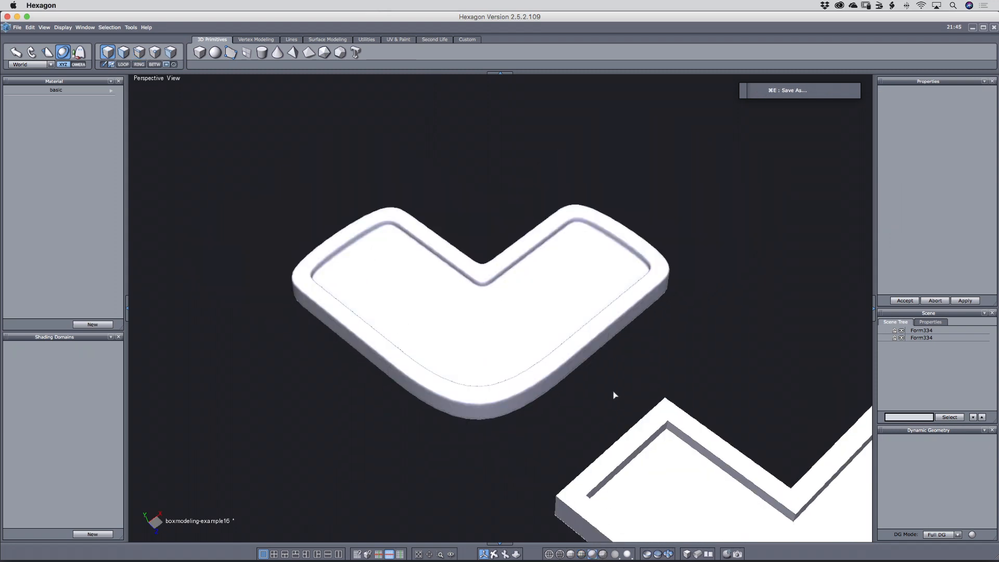
Select the second, unsmoothed L-shaped slab and raise its smoothing to level 2.
right_drag(614, 395, 479, 385)
click(565, 378)
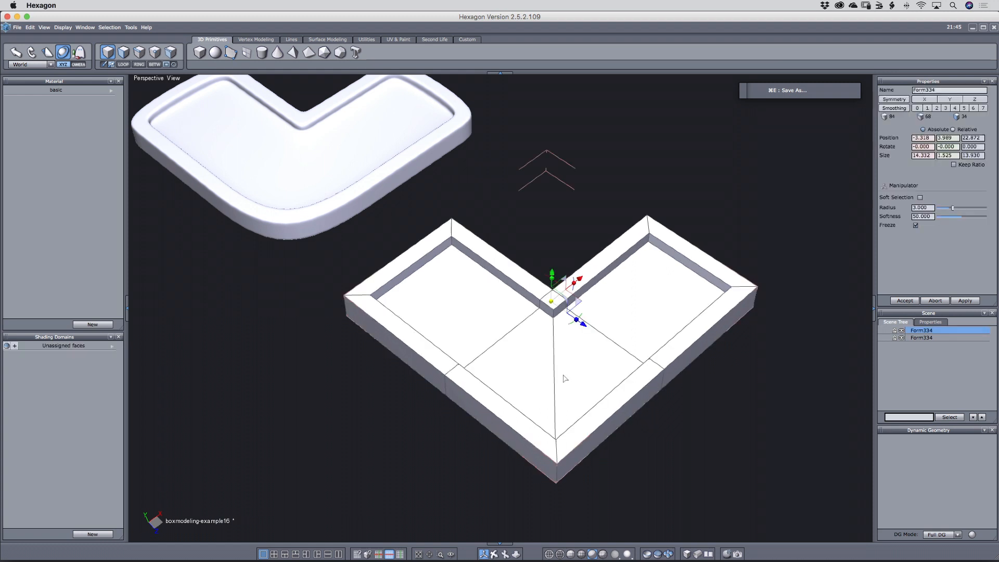
mouse_move(663, 378)
right_down()
mouse_move(629, 390)
mouse_move(655, 380)
right_up()
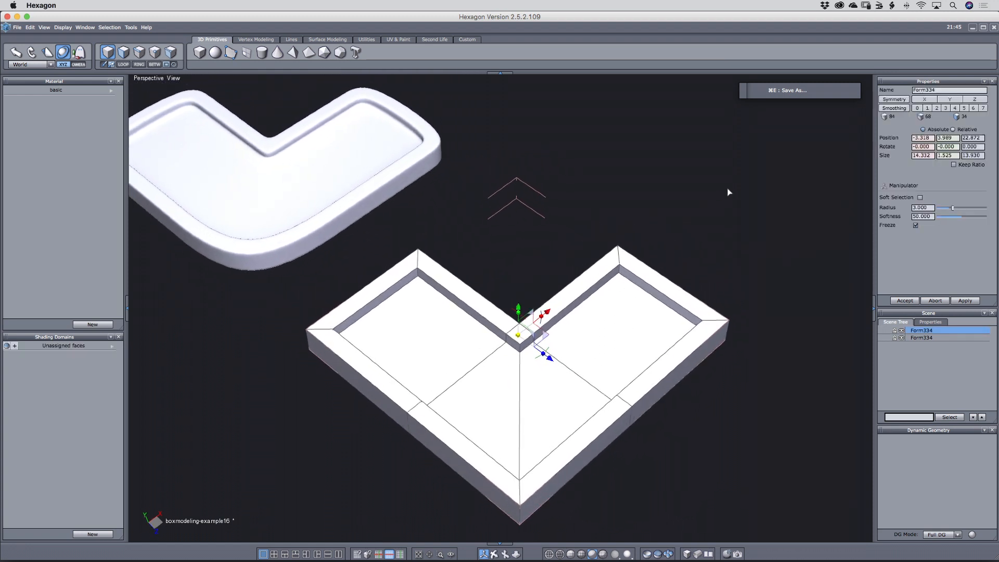
key(c)
key(c)
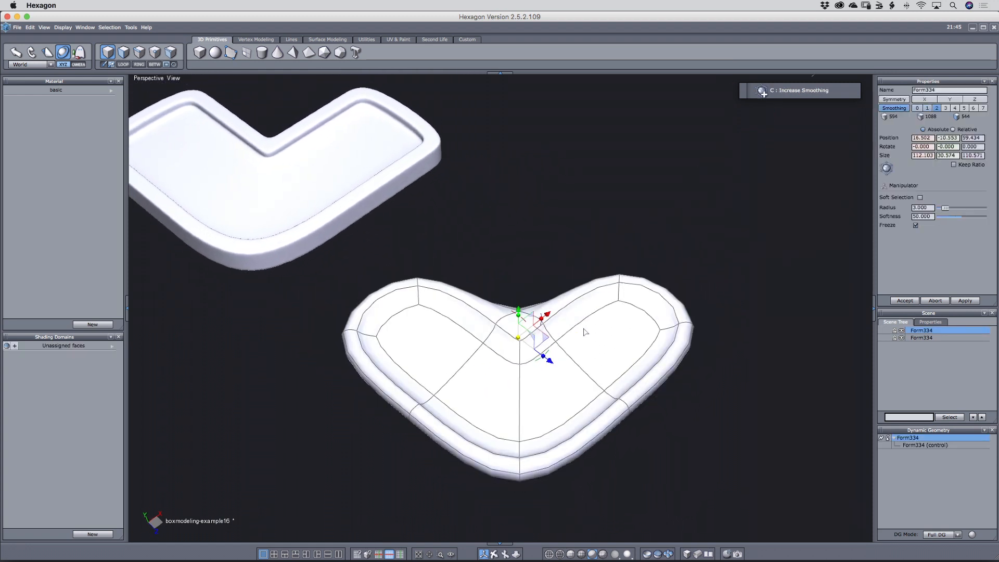
Change the second slab's smoothing to the tension-based type, set the global tension to -1.000 and accept it.
click(886, 168)
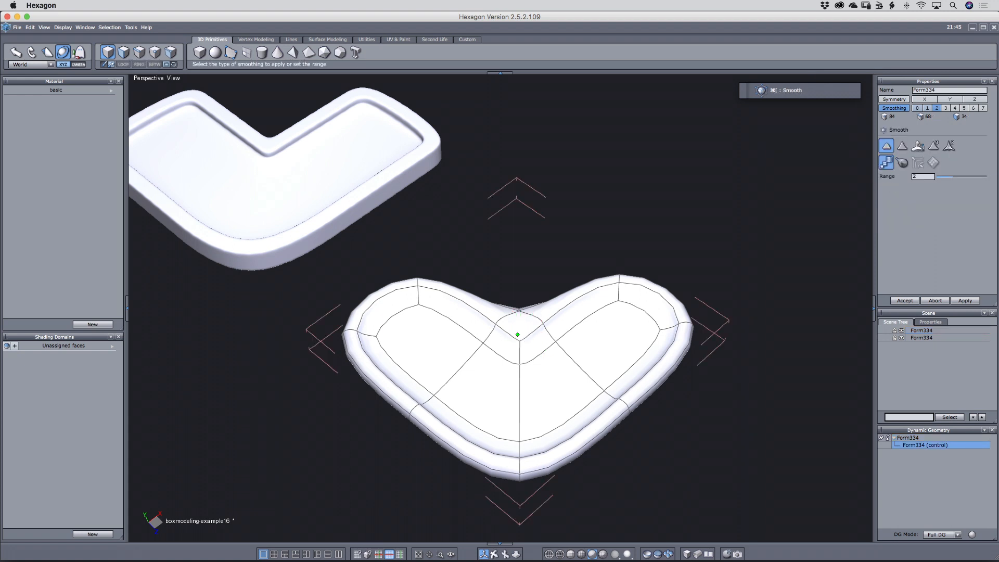
click(918, 146)
click(917, 162)
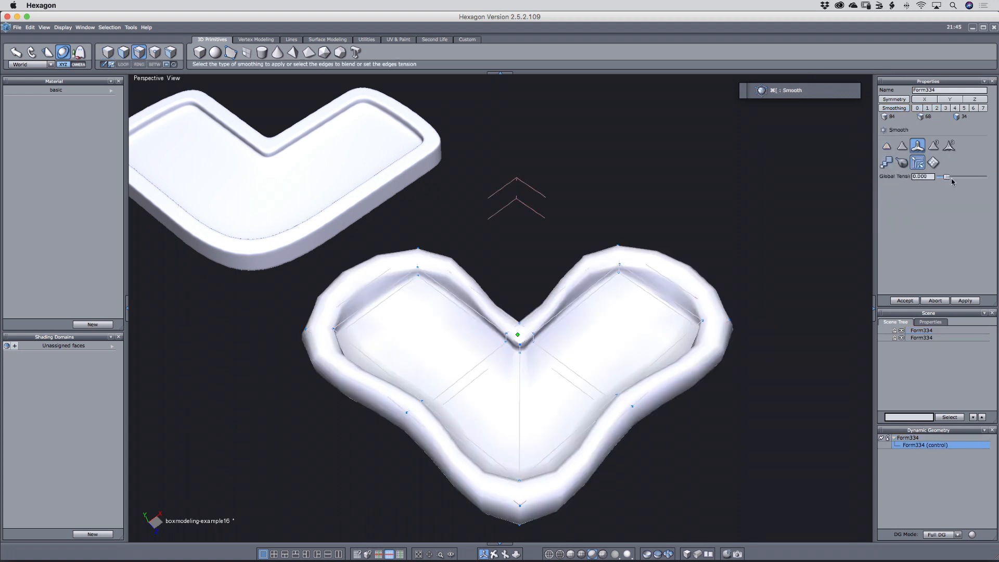
drag(946, 177, 941, 177)
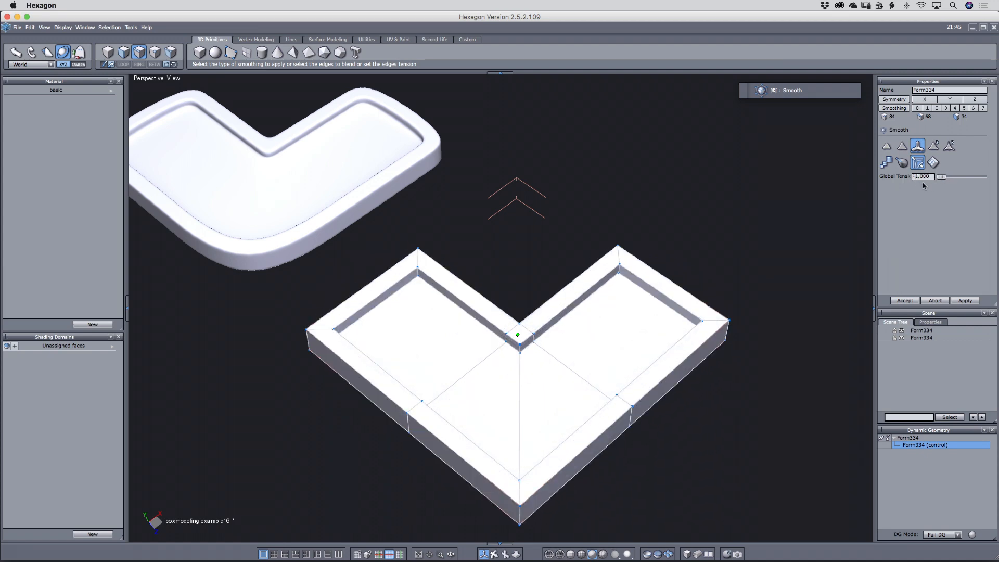
click(904, 301)
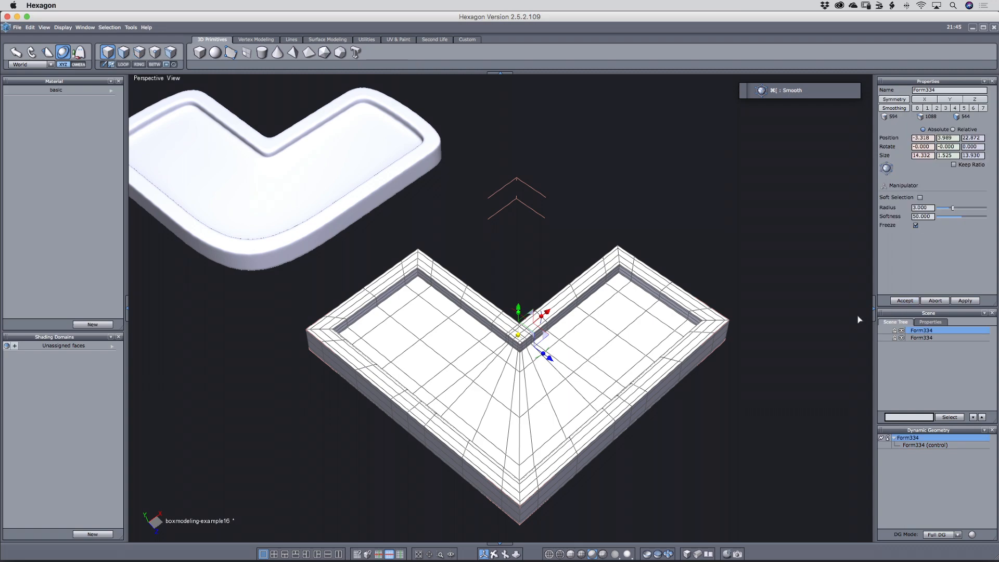
Raise the second slab's smoothing to level 2 and deselect it to compare its corners with the first slab.
mouse_move(710, 404)
right_down()
mouse_move(751, 386)
mouse_move(699, 389)
mouse_move(719, 389)
right_up()
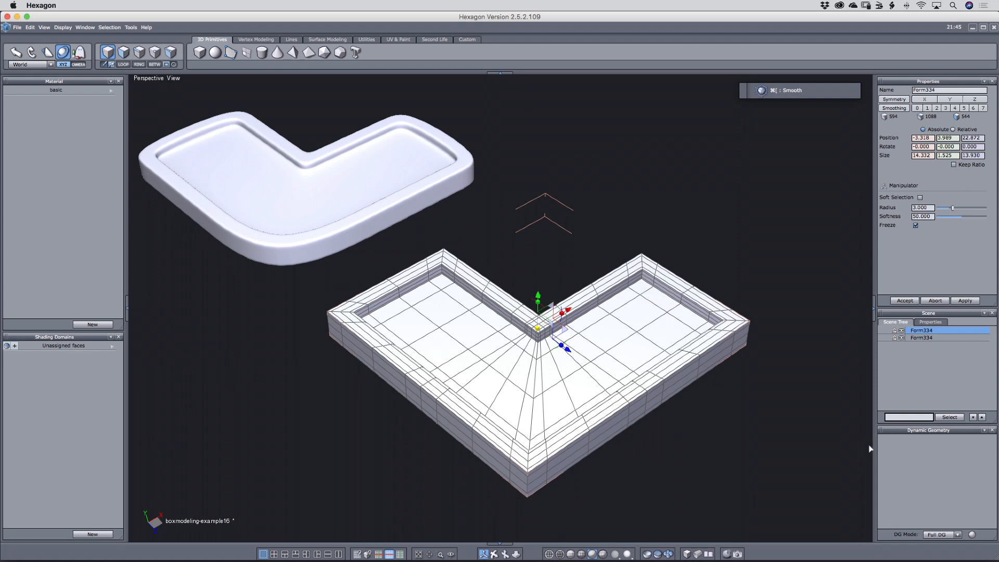
key(c)
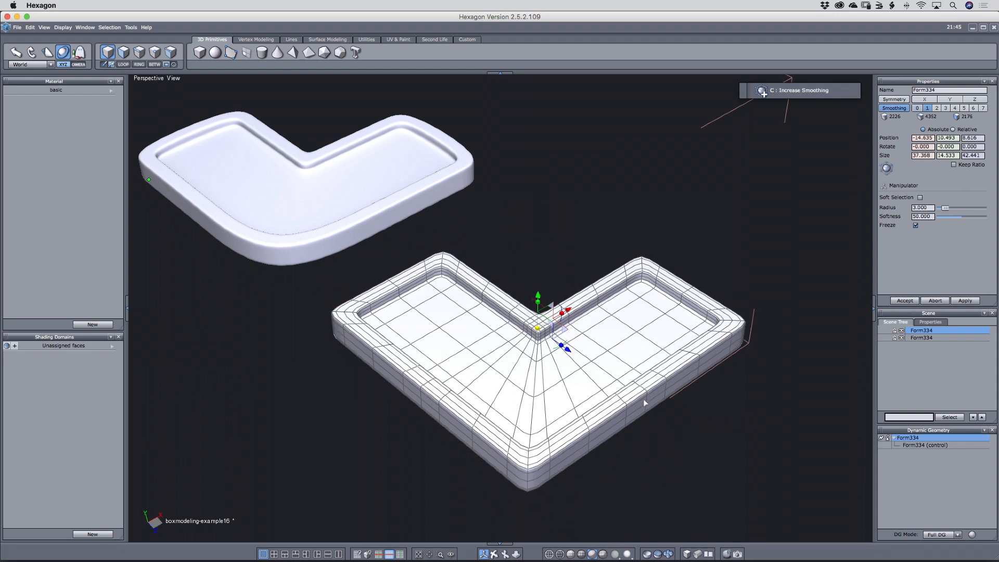
click(688, 443)
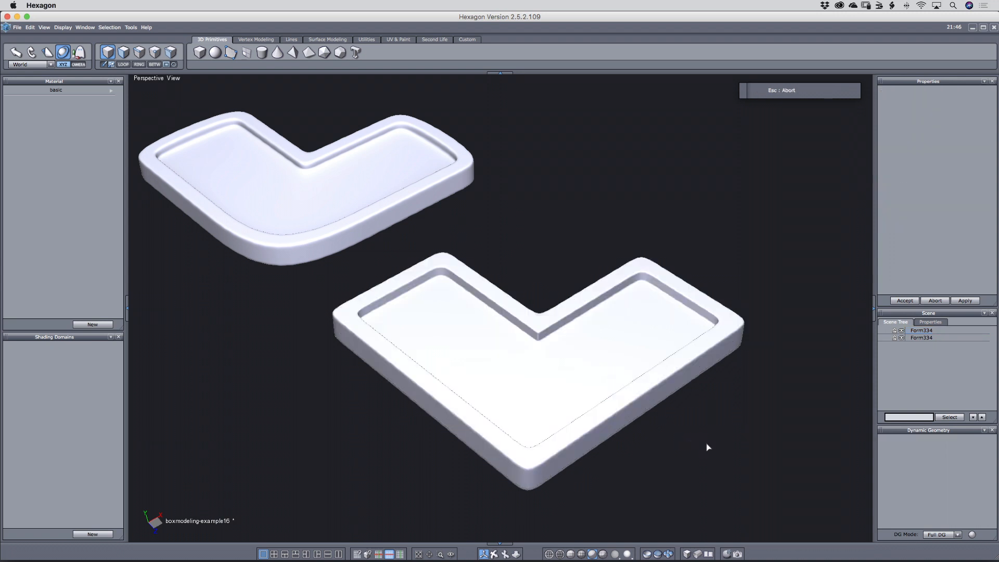
right_drag(714, 445, 735, 451)
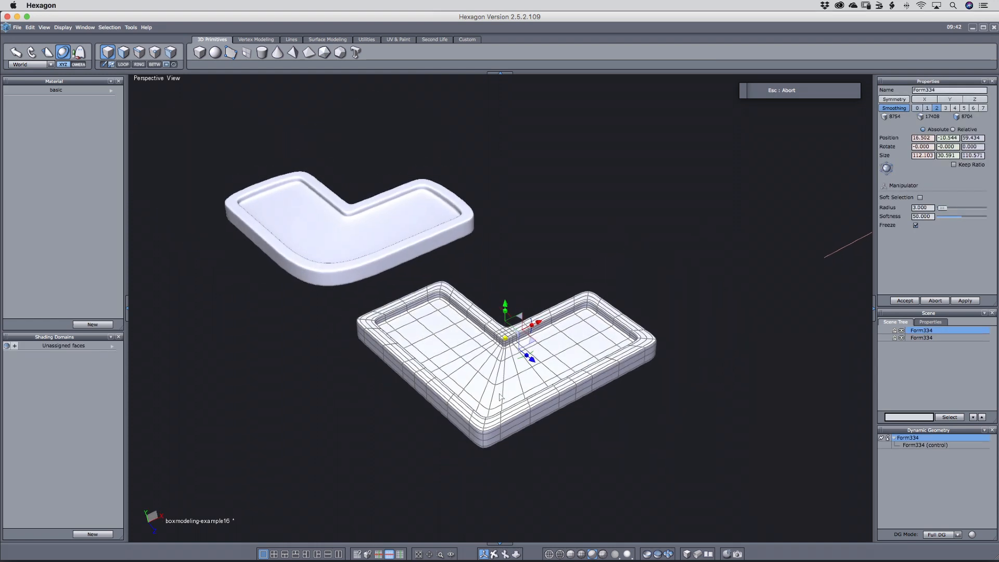
Lower the second slab's smoothing to 0 and dissolve the middle edge loop around its outer side, including all vertices.
key(v)
key(v)
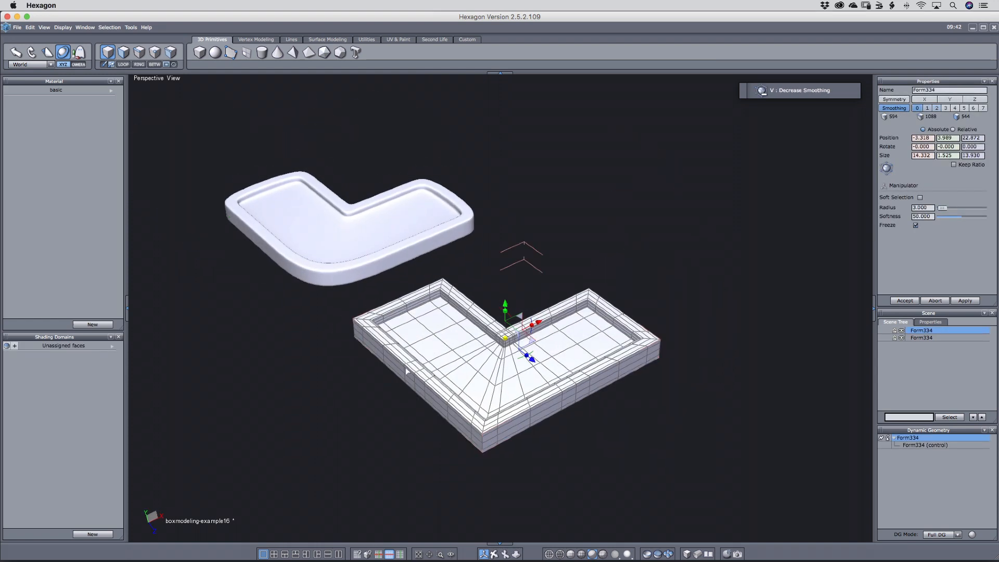
scroll(407, 371, up, 2)
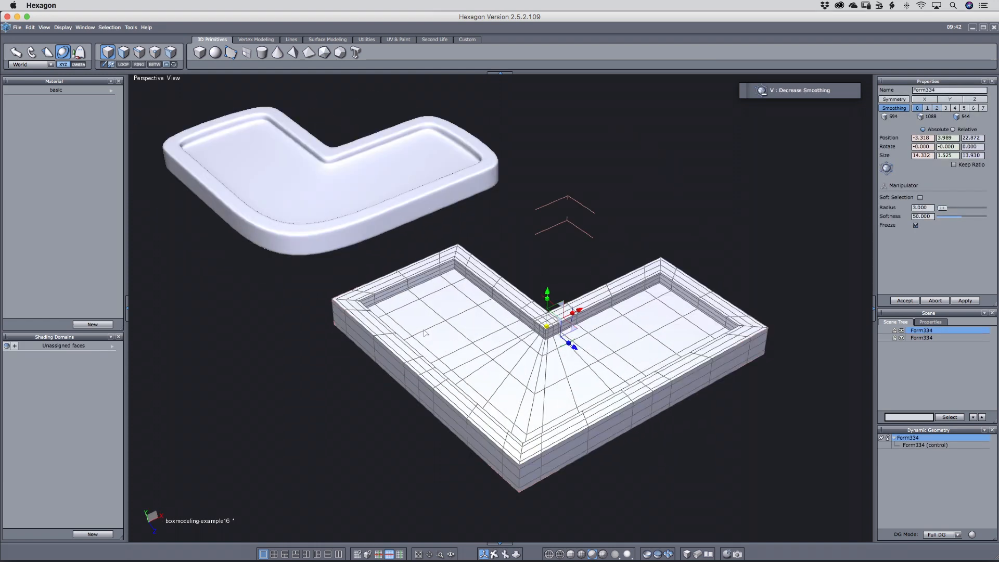
key(alt+e)
click(508, 474)
key(BackSpace)
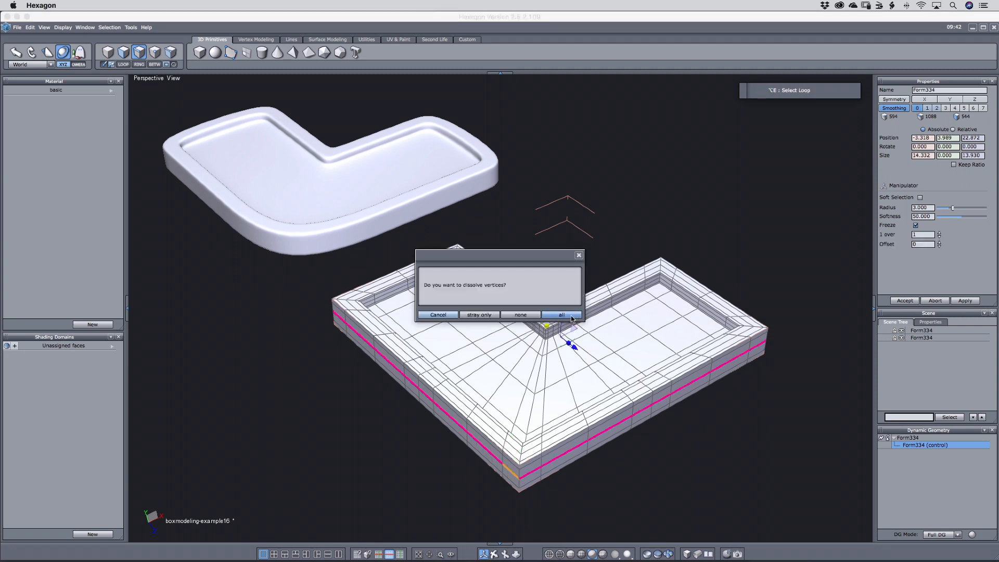
click(570, 316)
Dissolve the edge loop crossing the middle of the second slab's left arm, including all vertices.
middle_drag(456, 451, 487, 450)
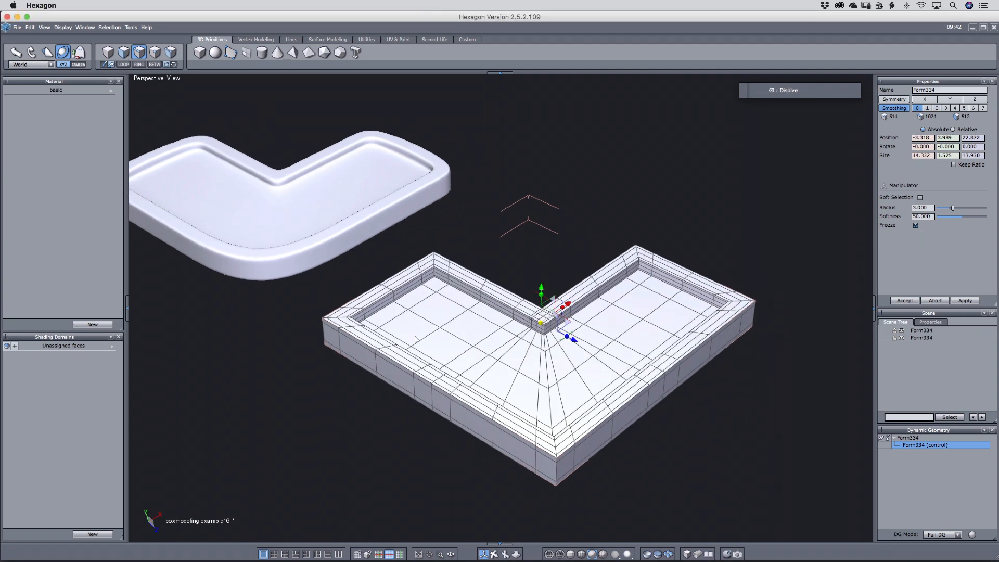
key(alt+e)
click(414, 345)
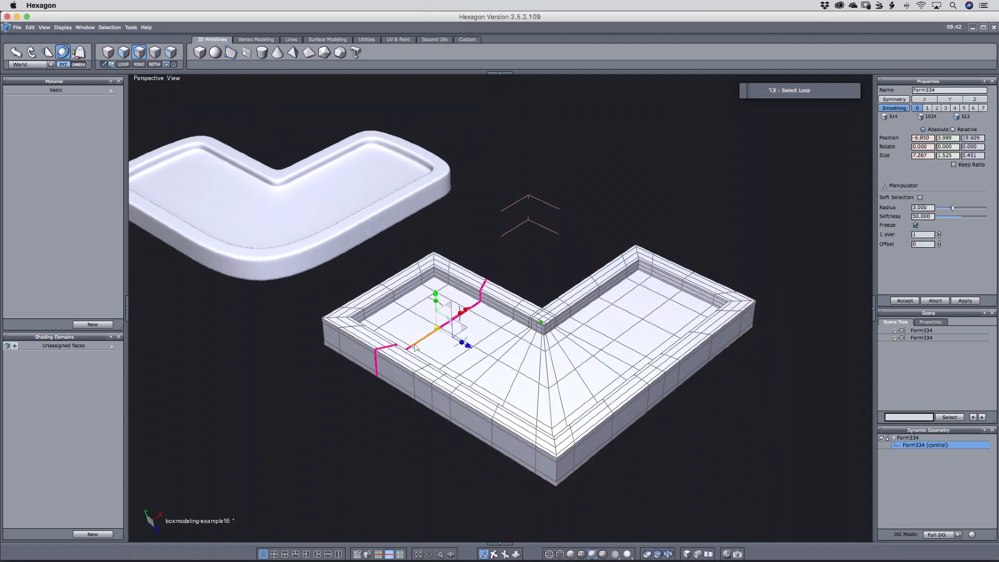
key(BackSpace)
click(570, 315)
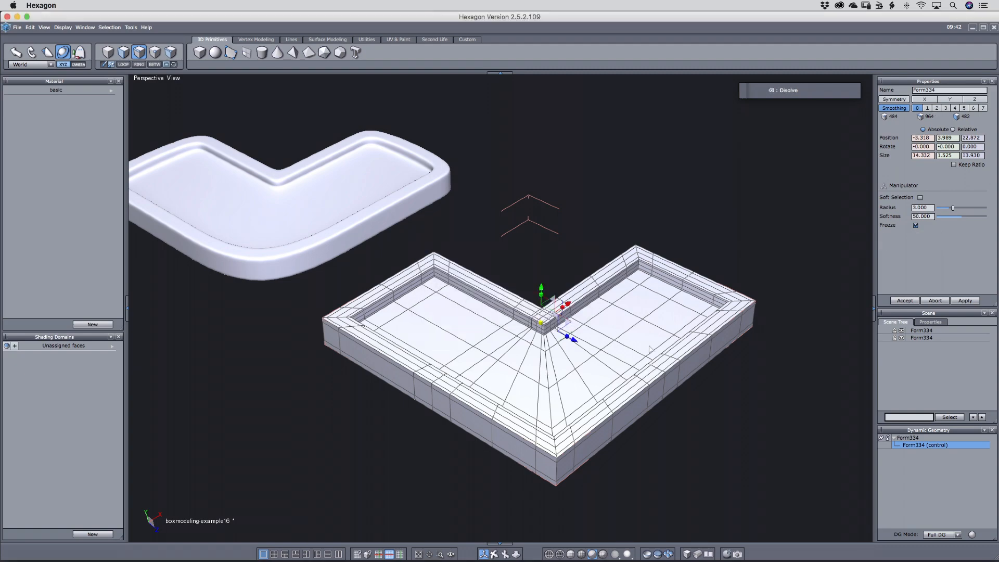
Dissolve the matching edge loop across the second slab's right arm, including all vertices.
mouse_move(645, 428)
middle_down()
mouse_move(575, 429)
mouse_move(659, 425)
middle_up()
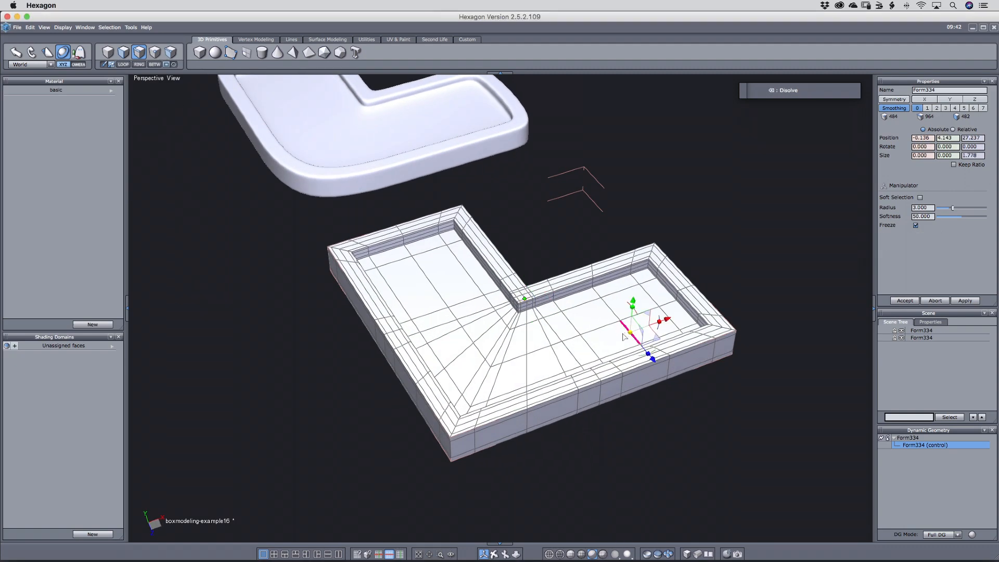
key(alt+e)
key(BackSpace)
click(570, 315)
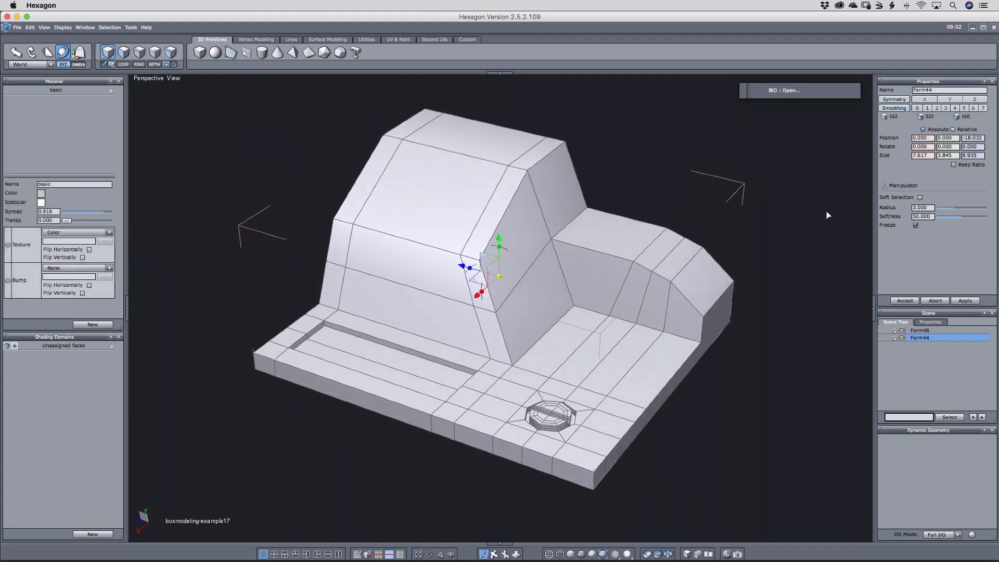
Apply a tension smooth with a range of 2 to the housing.
key(super+bracketleft)
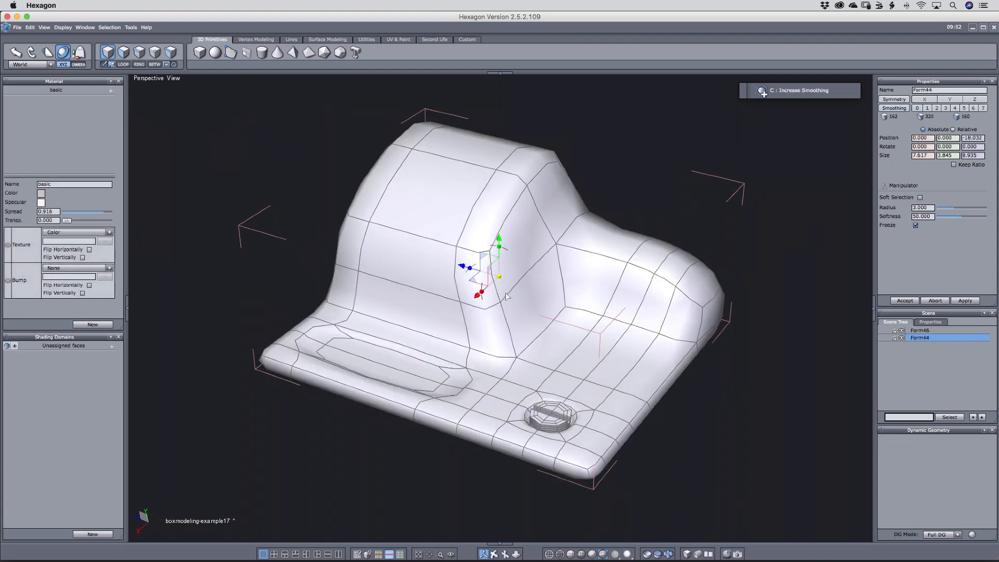
click(917, 146)
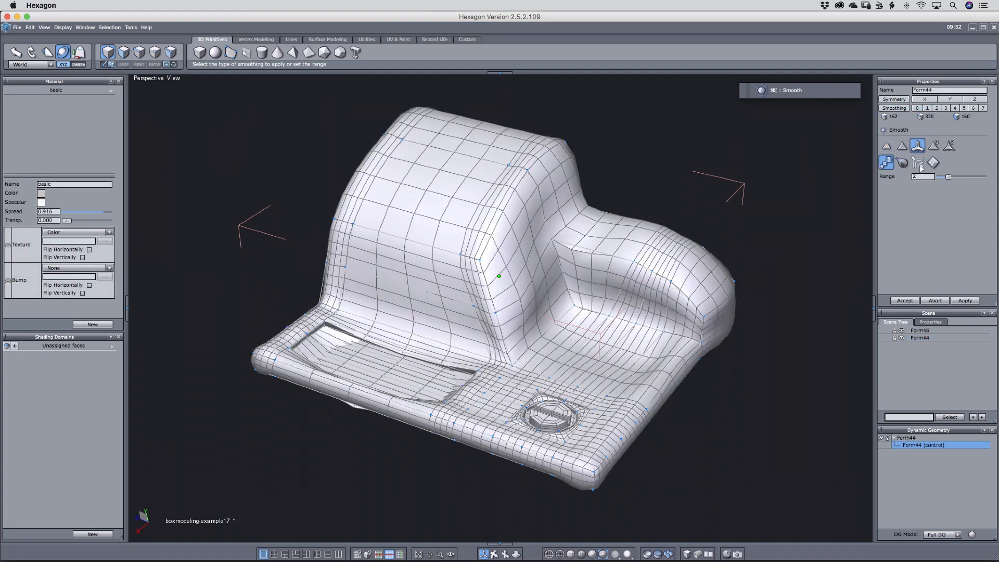
click(903, 300)
right_drag(650, 443, 633, 449)
click(881, 440)
Raise the housing's smoothing to level 2 and deselect it.
right_drag(697, 468, 662, 463)
key(c)
click(639, 520)
Examine the knob and the smoothed mesh around its recess up close, selecting the knob and the housing in turn.
click(550, 403)
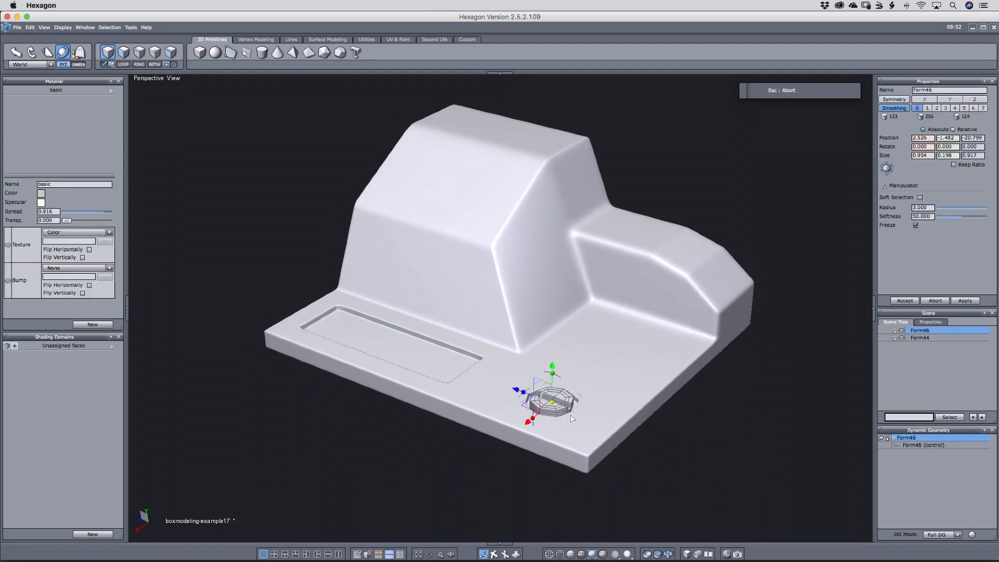
right_drag(689, 391, 617, 430)
scroll(618, 430, up, 5)
key(Escape)
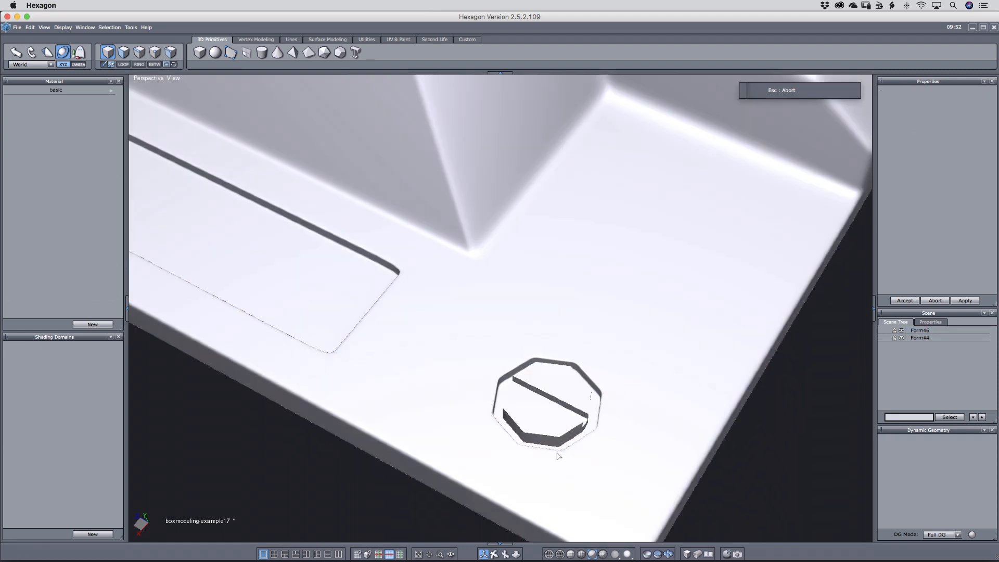
scroll(576, 364, down, 3)
click(588, 412)
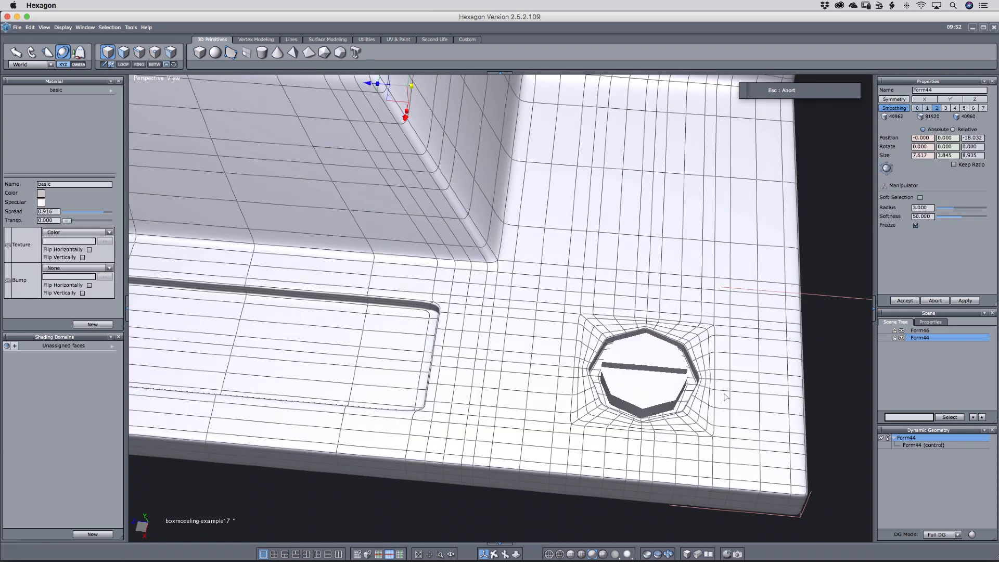
scroll(726, 396, down, 5)
right_drag(709, 406, 643, 428)
Raise the round knob's smoothing to level 2 and deselect it.
click(569, 424)
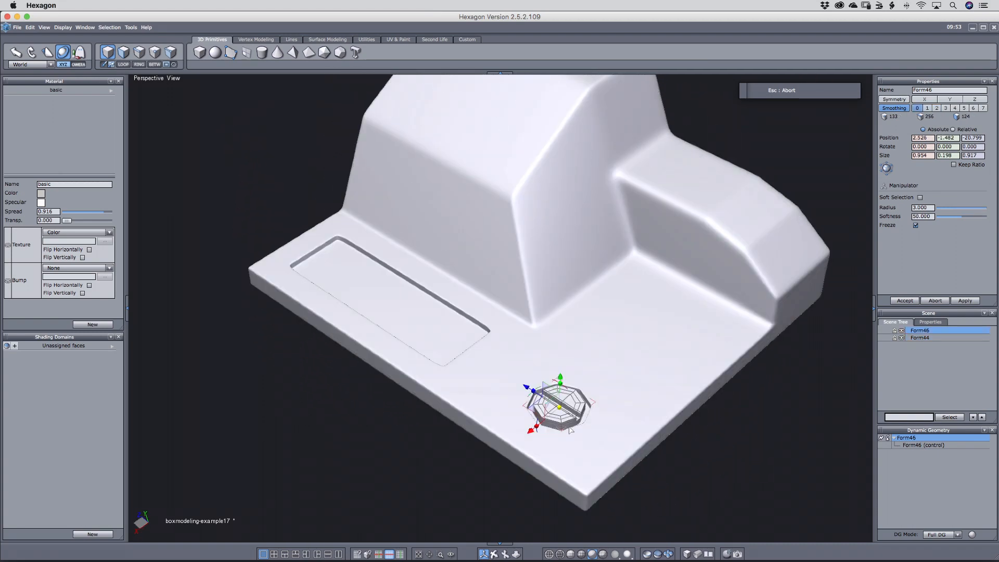
ctrl+scroll(571, 431, up, 2)
key(Escape)
scroll(684, 466, down, 3)
right_drag(670, 457, 646, 434)
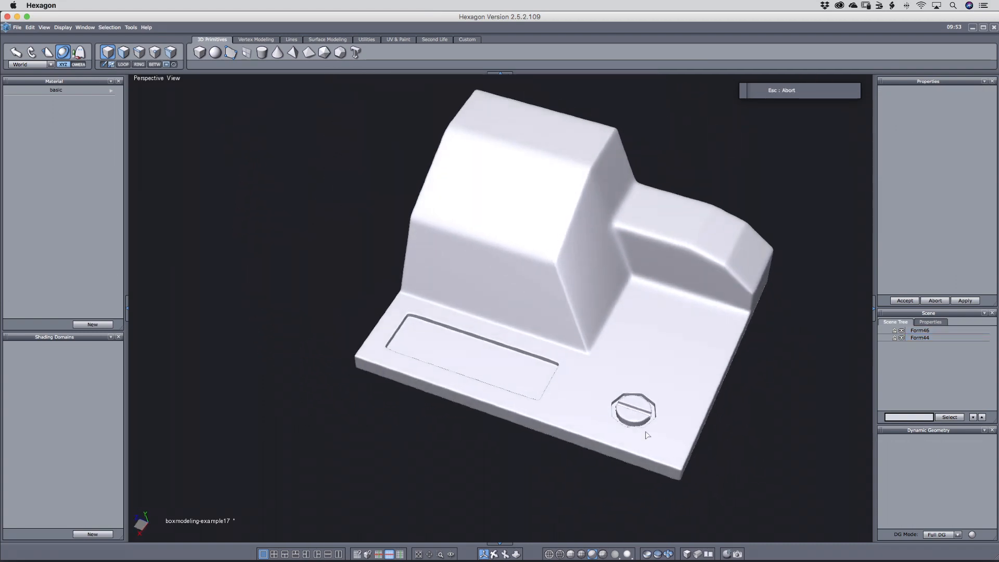
Dissolve the housing's edge loop that crosses the base plate between the tall block and the knob, including all vertices.
click(590, 424)
click(611, 353)
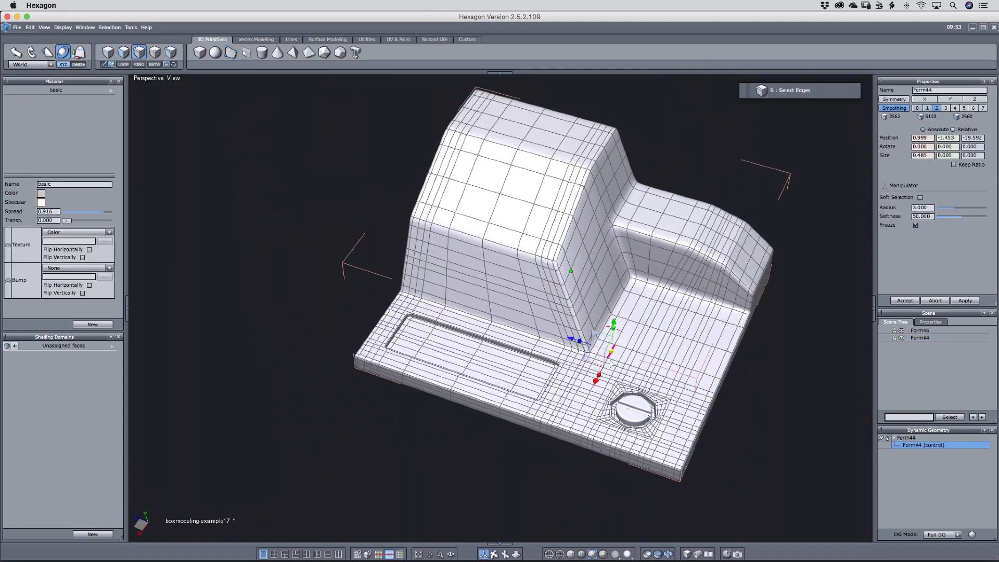
key(l)
key(BackSpace)
key(Return)
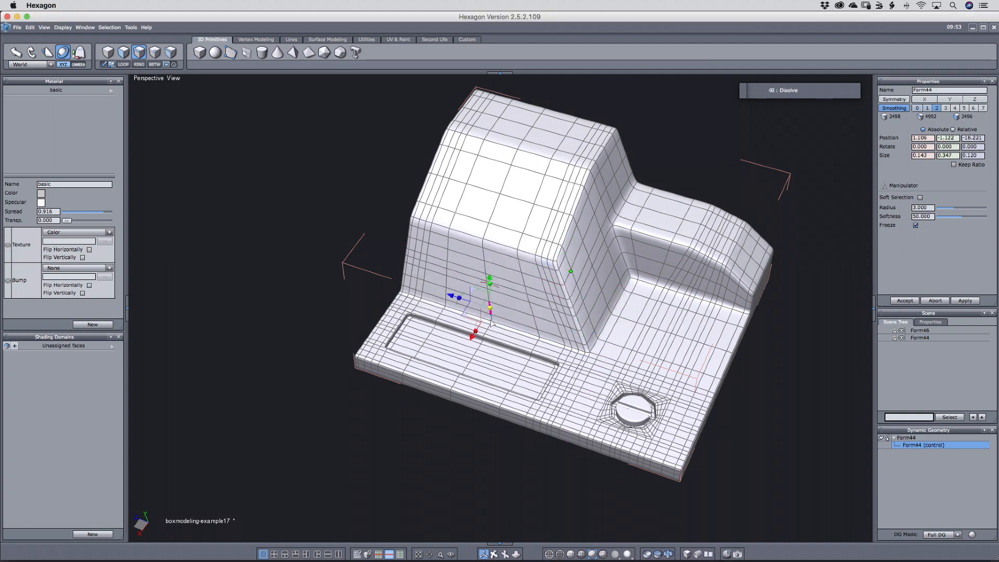
Dissolve the edge loop running up the middle of the tall block's front wall, including all vertices.
key(l)
key(BackSpace)
key(Return)
right_drag(718, 419, 695, 418)
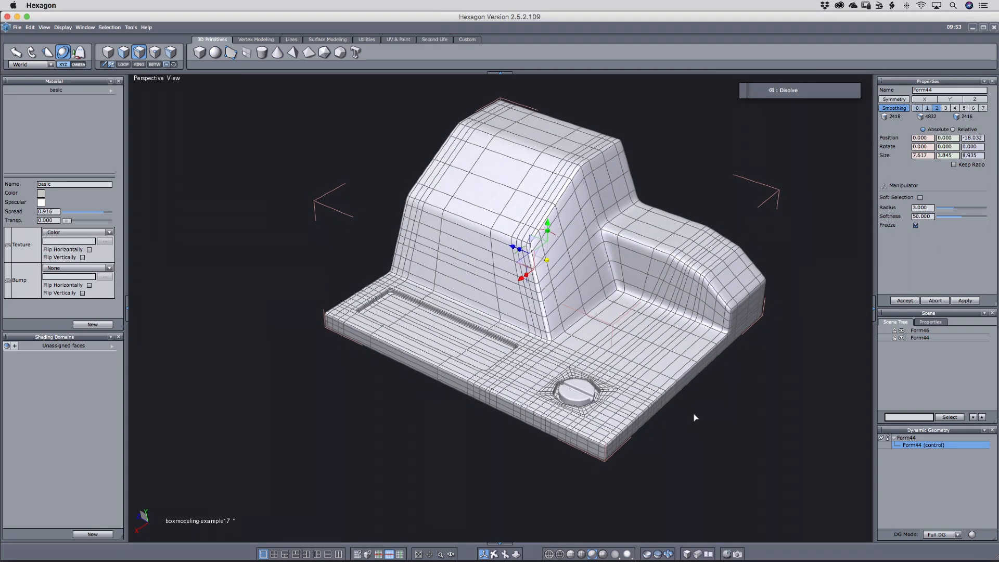
Dissolve the edge loop crossing the open area of the base plate beside the low block, including all vertices.
click(690, 347)
key(l)
key(BackSpace)
key(Return)
right_drag(691, 346, 632, 367)
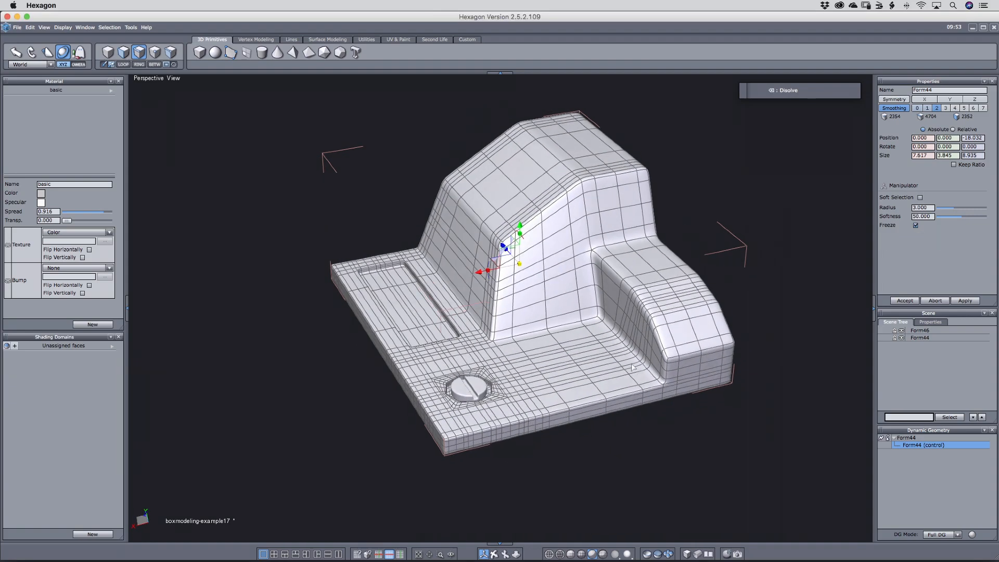
Dissolve the edge loop passing through the tall block's side wall, including all vertices.
click(541, 310)
key(l)
key(BackSpace)
key(Return)
Dissolve the edge loop running down the sloped end of the low block, including all vertices.
click(690, 341)
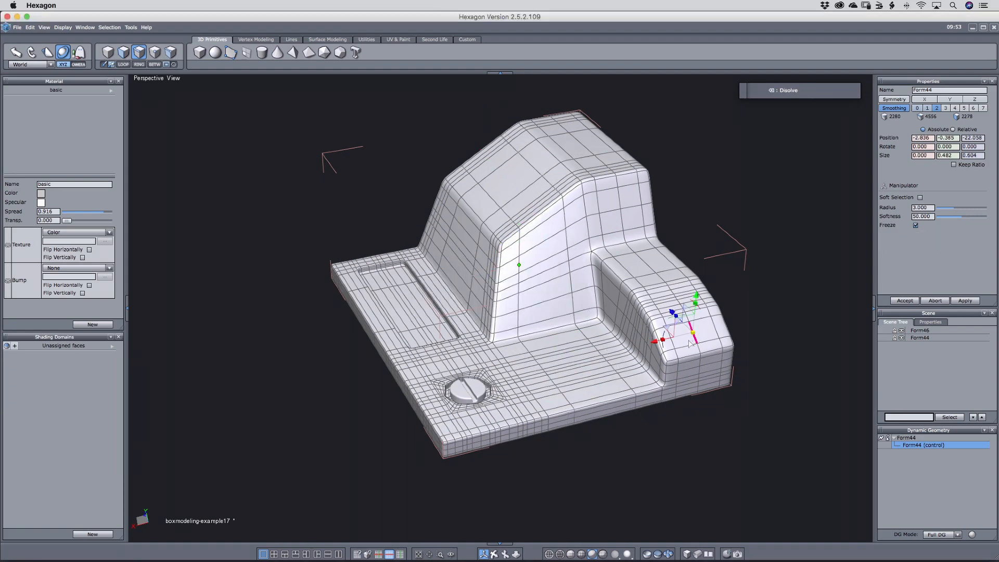
key(l)
key(BackSpace)
key(Return)
right_drag(570, 312, 601, 395)
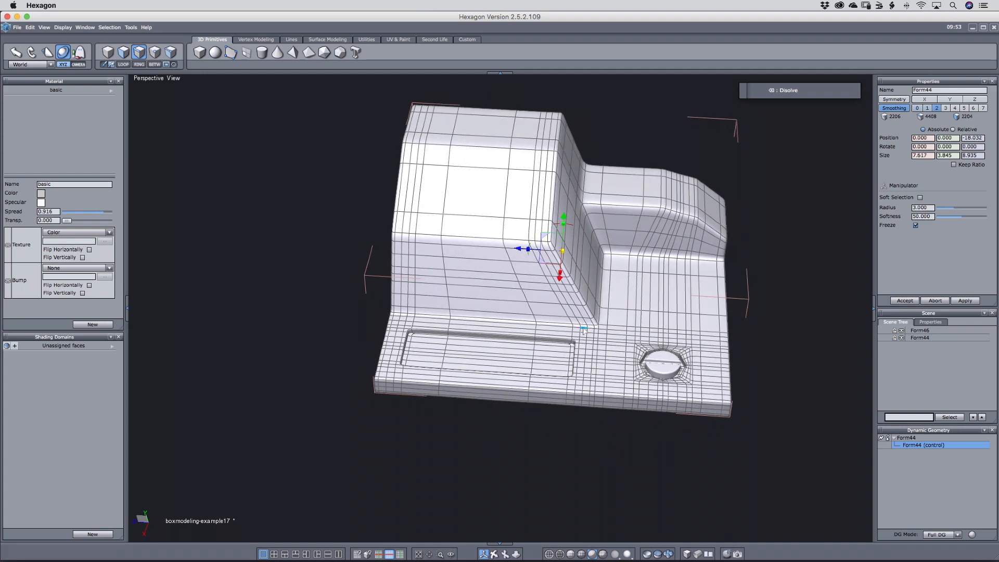
Dissolve the edge loop over the tall block's side edge and down between the rectangular recess and the knob, including all vertices.
click(586, 353)
key(l)
key(BackSpace)
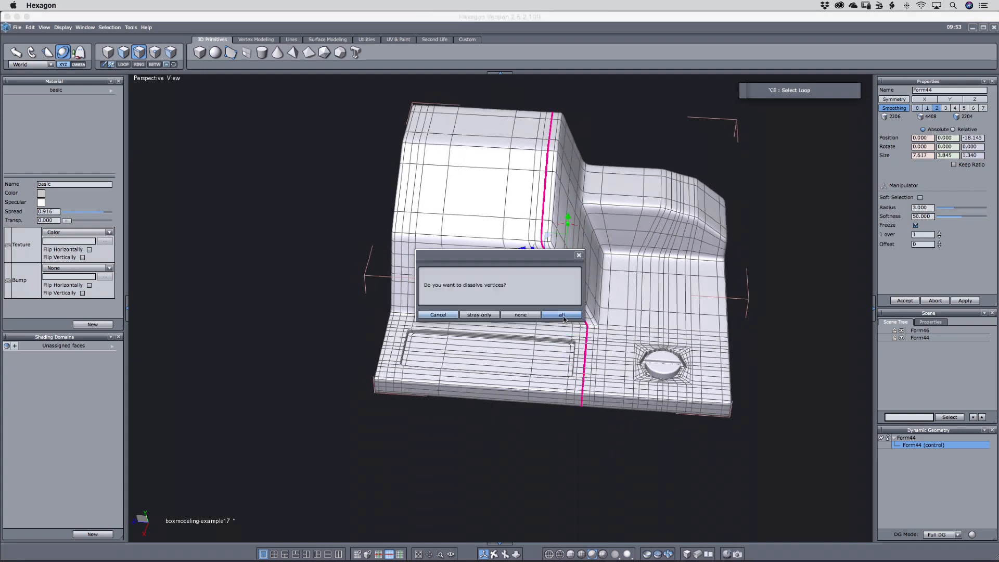
key(Return)
right_drag(588, 356, 496, 386)
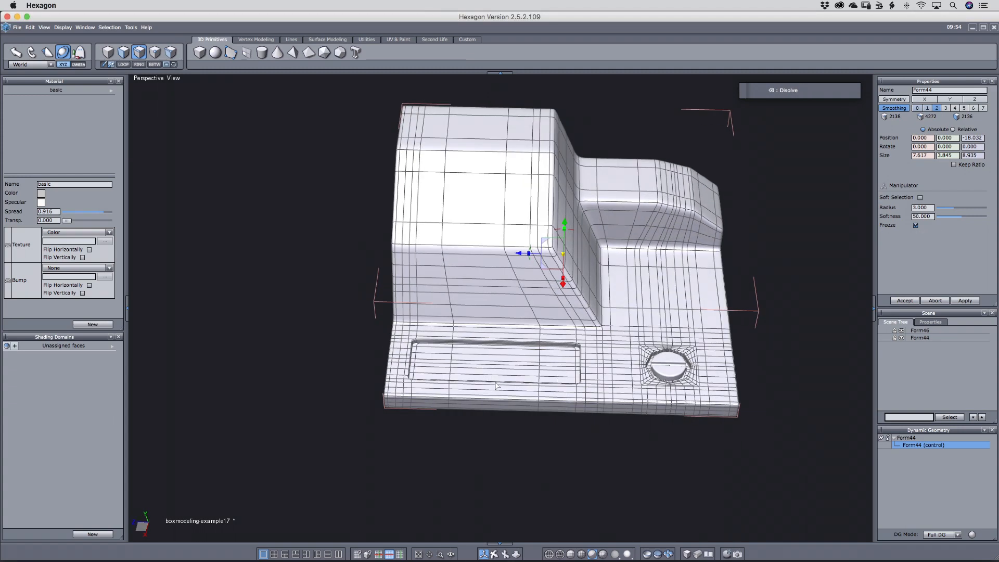
Dissolve the edge loop on the base plate at the outer end of the rectangular recess, including all vertices.
click(399, 367)
key(l)
key(BackSpace)
click(564, 317)
right_drag(710, 372, 532, 442)
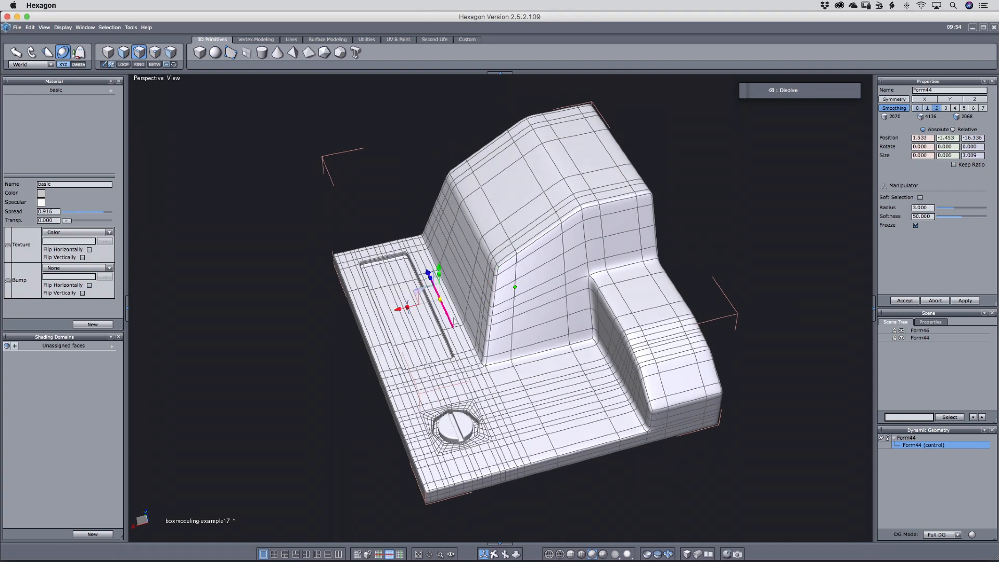
Dissolve the edge loop along the strip between the rectangular recess and the tall block, including all vertices.
key(l)
key(BackSpace)
click(559, 313)
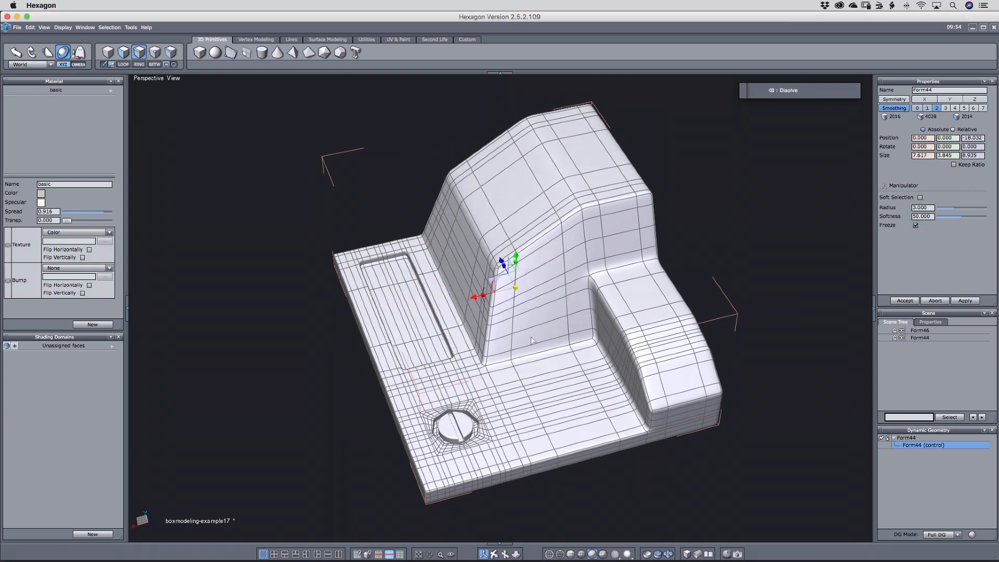
right_drag(500, 359, 442, 351)
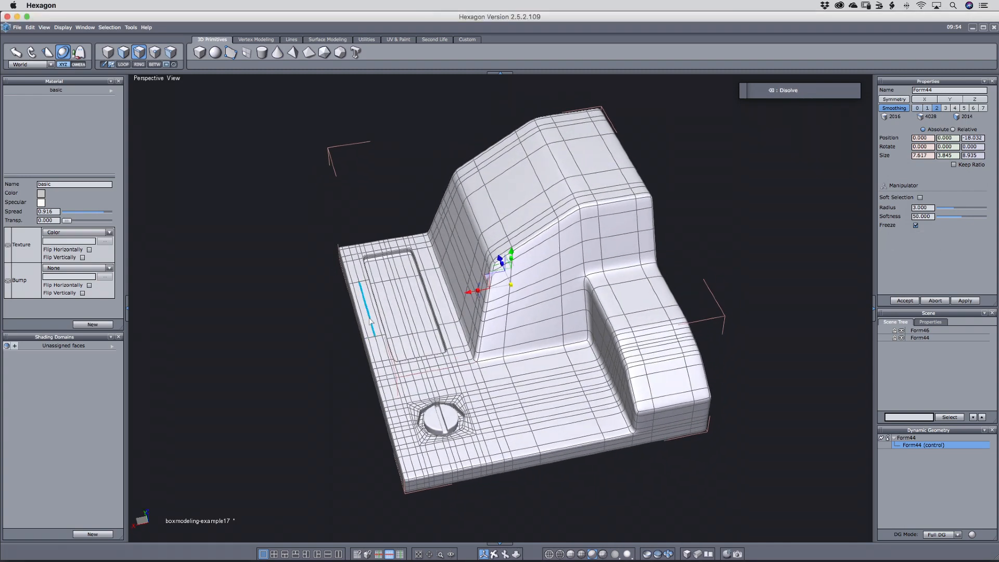
Dissolve the edge loop along the base plate's front strip, outside the rectangular recess, including all vertices.
click(370, 321)
key(l)
key(BackSpace)
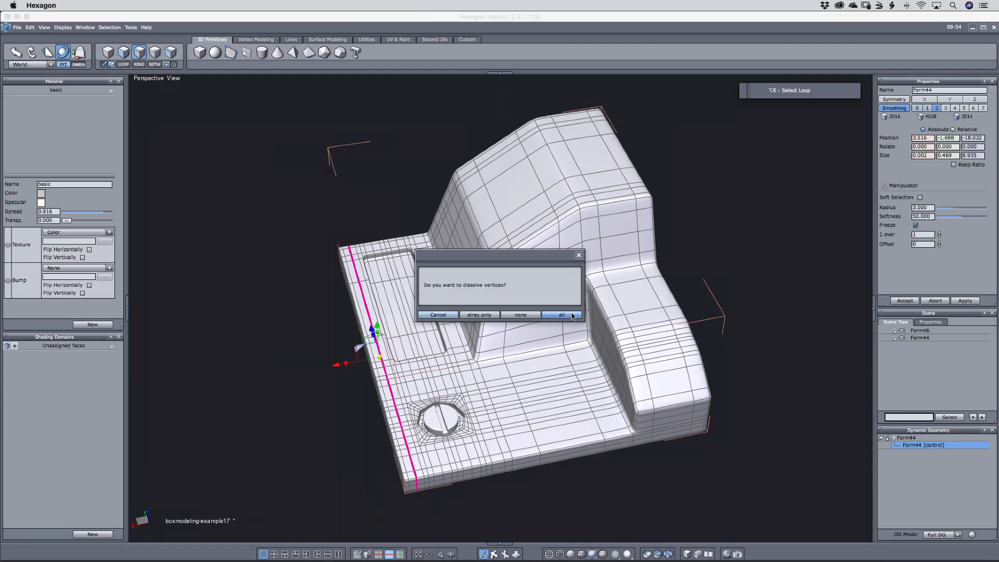
click(563, 314)
right_drag(499, 384, 706, 434)
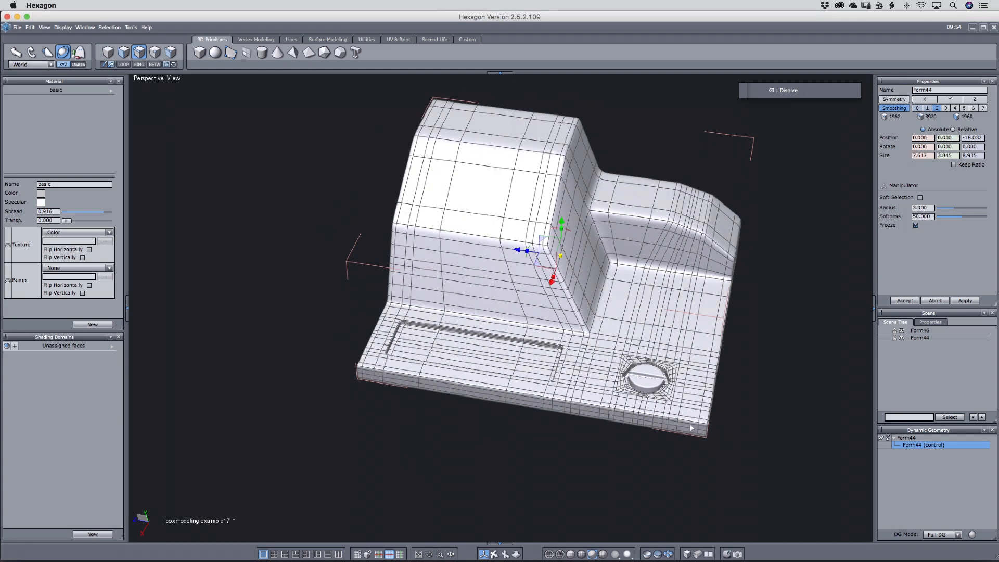
Deselect the housing to examine its smoothed edges from several angles, and select the knob and housing together.
right_drag(708, 380, 681, 409)
middle_drag(695, 409, 624, 422)
key(Escape)
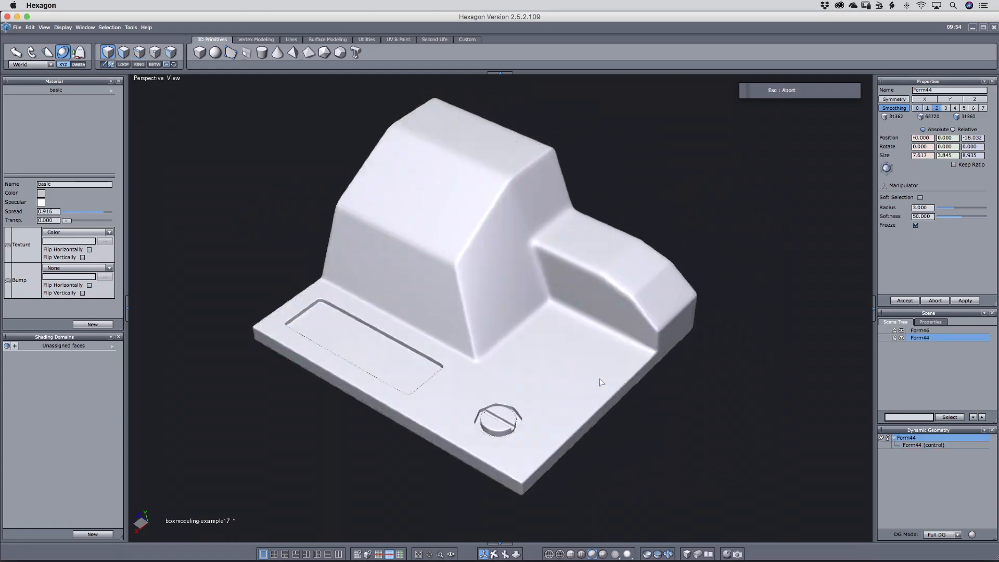
key(Escape)
scroll(598, 394, down, 4)
right_drag(598, 394, 587, 407)
click(472, 415)
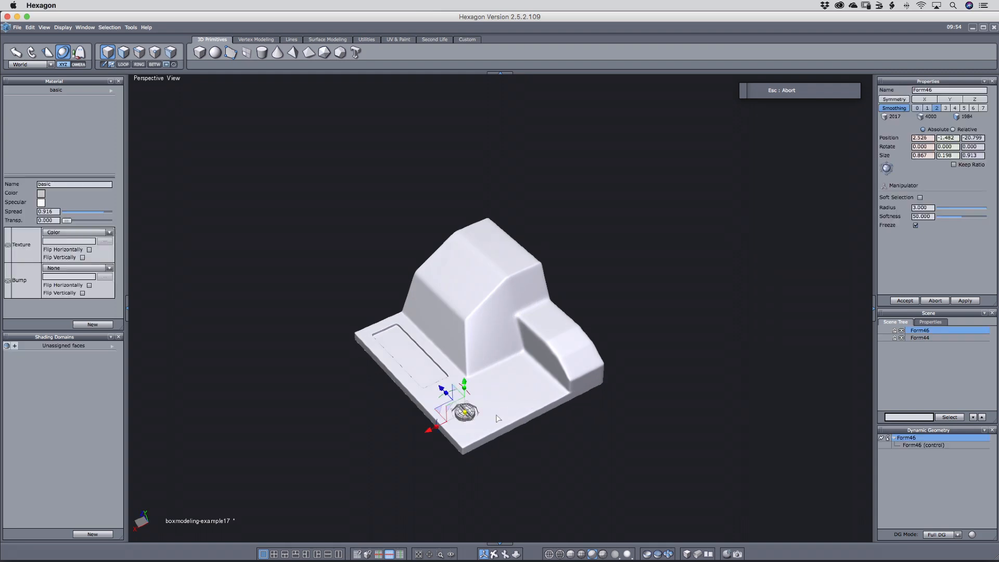
shift+click(501, 417)
right_drag(512, 419, 715, 345)
Switch to the cyberbox-test-boxed4 scene and deselect everything.
key(alt+shift+super+n)
click(510, 349)
key(Escape)
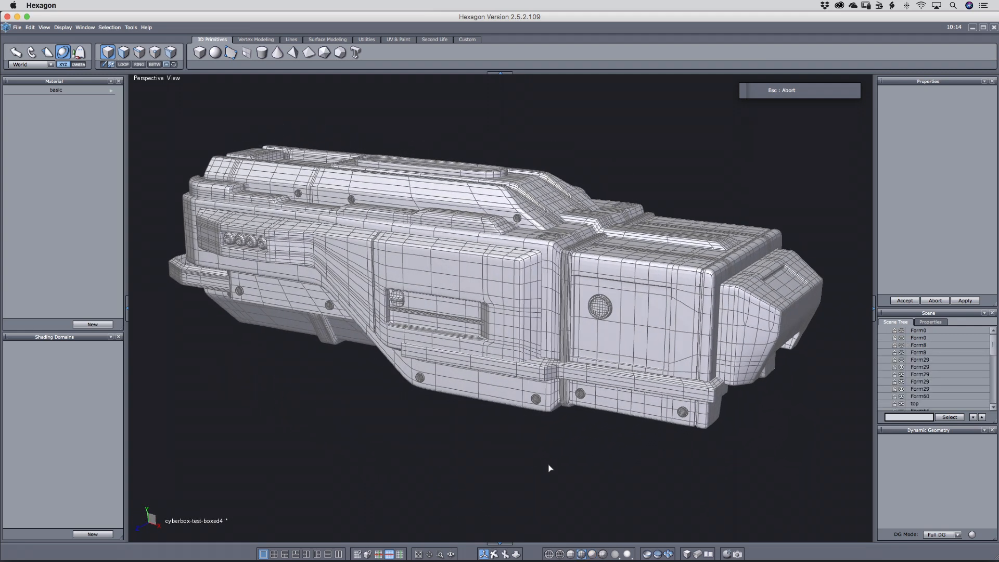
Show the cyberbox model as Smoothed Solid and examine its round cap, side panels, long rail and oval top piece.
right_drag(545, 470, 479, 463)
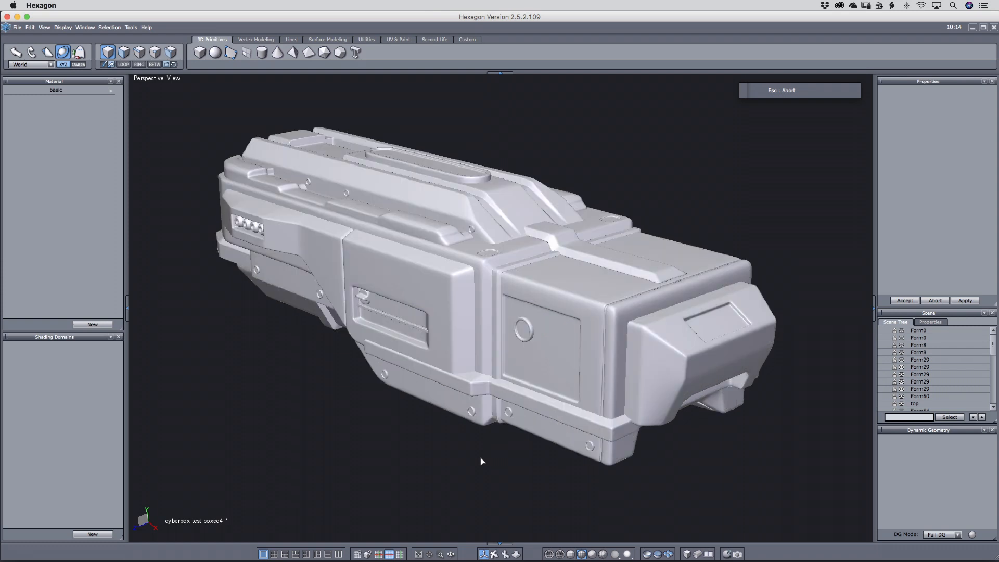
click(519, 337)
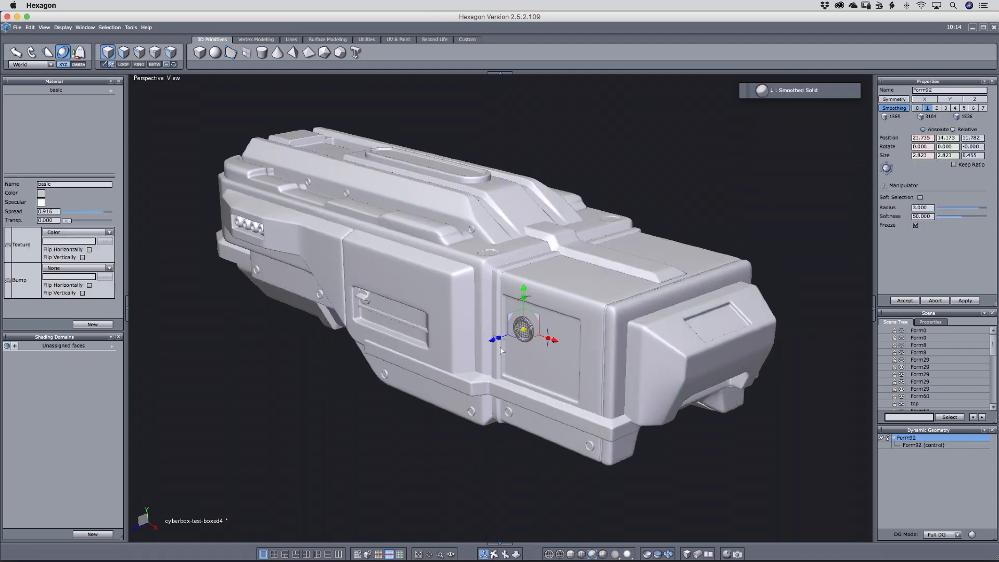
click(453, 314)
click(431, 236)
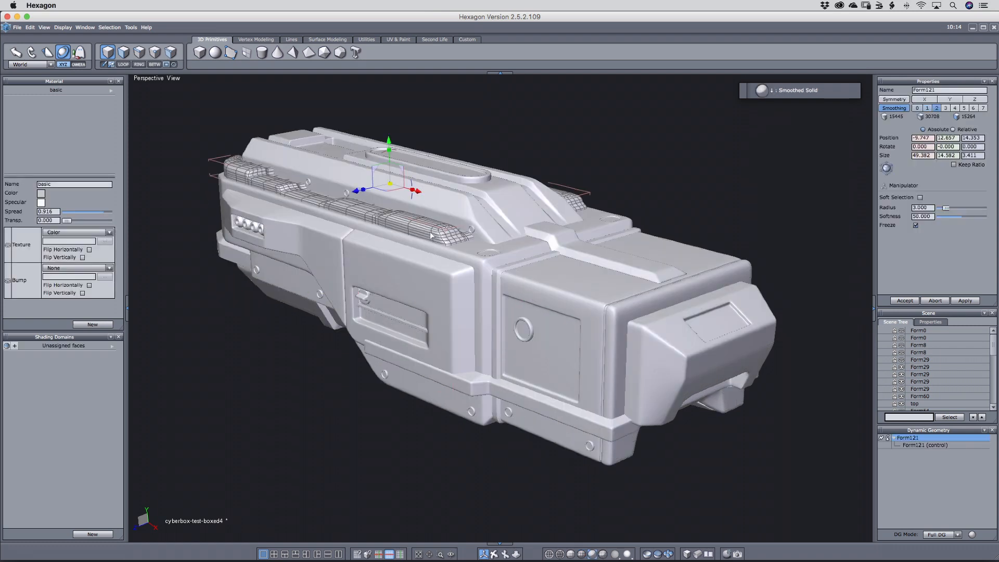
click(449, 207)
click(462, 170)
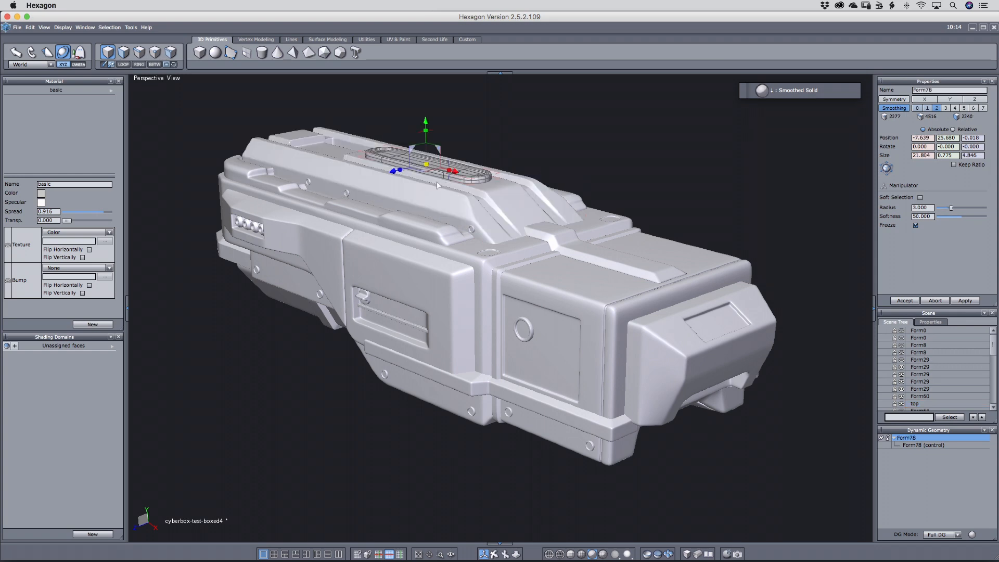
middle_drag(565, 409, 594, 360)
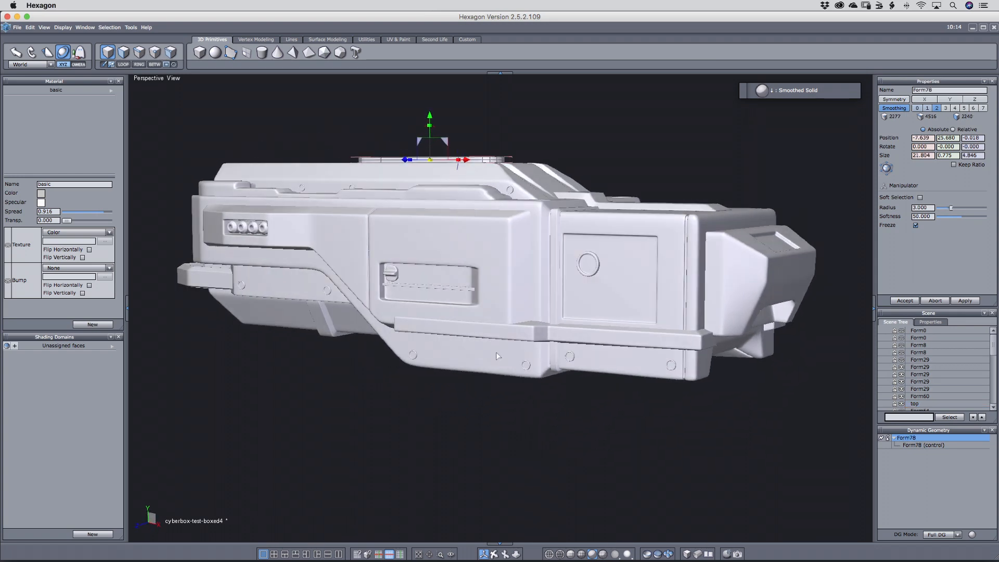
click(327, 323)
middle_drag(326, 323, 237, 361)
click(323, 317)
middle_drag(323, 316, 443, 341)
Try several viewport shading and lighting presets on the deselected cyberbox model.
middle_drag(603, 534, 633, 548)
click(624, 375)
click(615, 470)
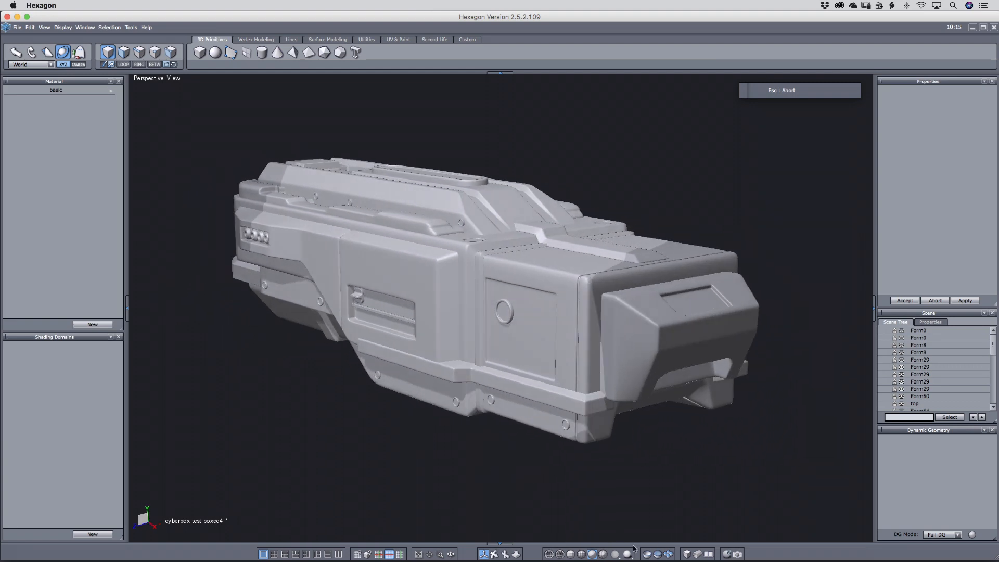
click(627, 542)
click(616, 554)
click(615, 498)
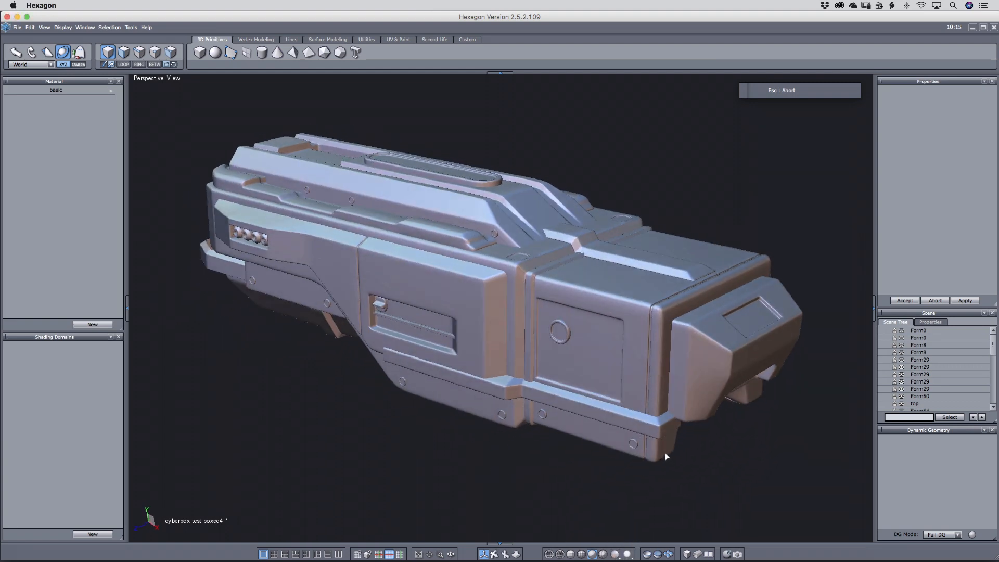
click(615, 553)
click(616, 540)
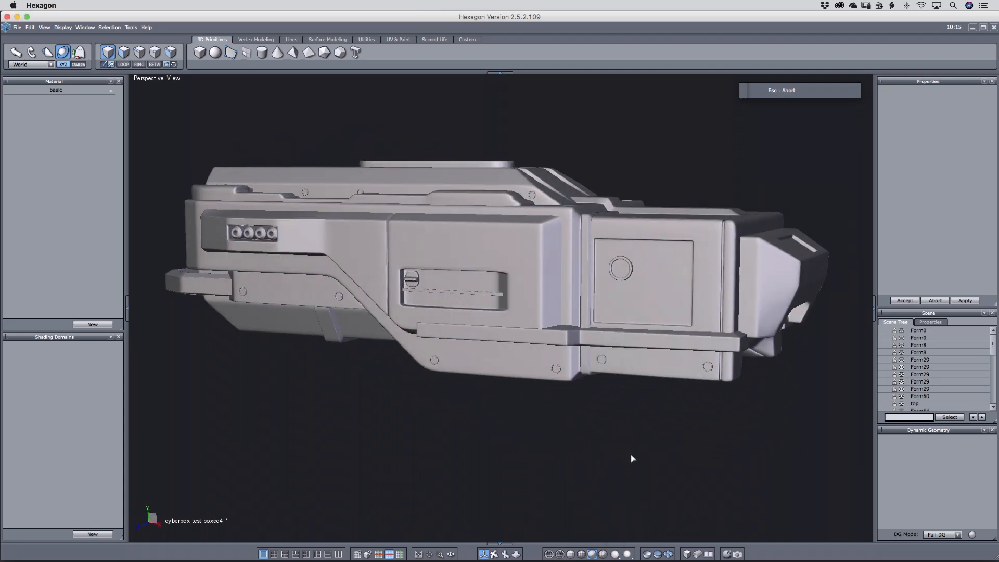